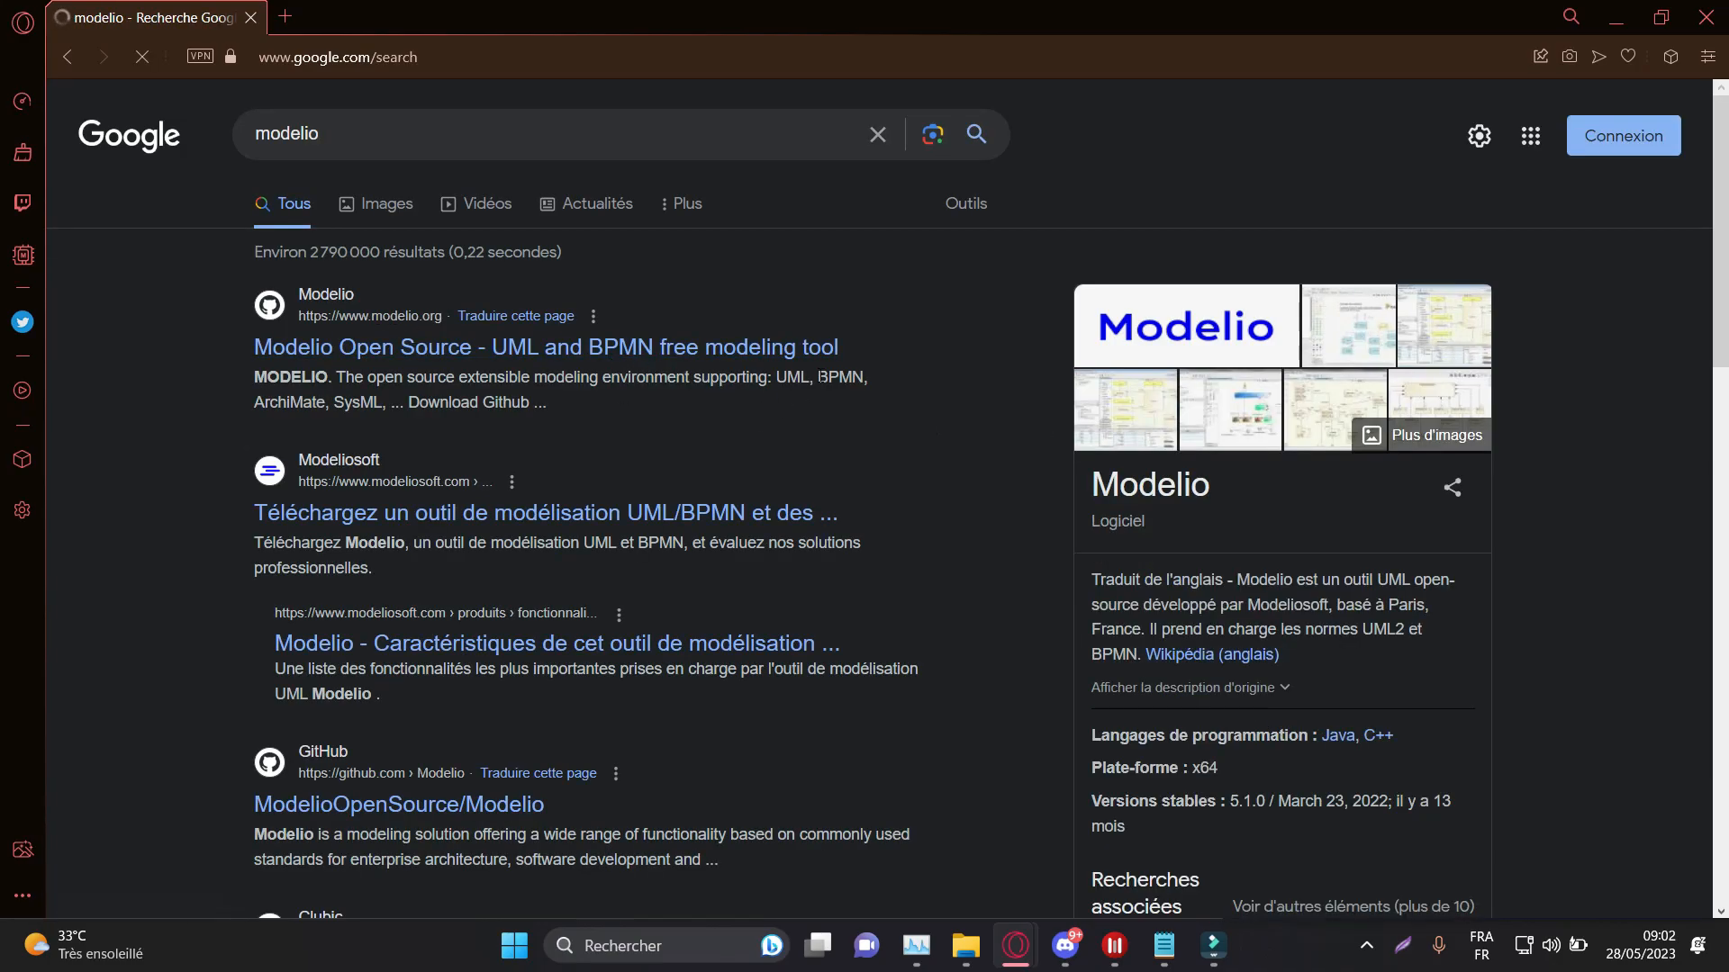
Step: Open the FileEagle page for Modelio 5.3.1 from the search results
scroll(829, 385, down, 3)
scroll(829, 386, down, 3)
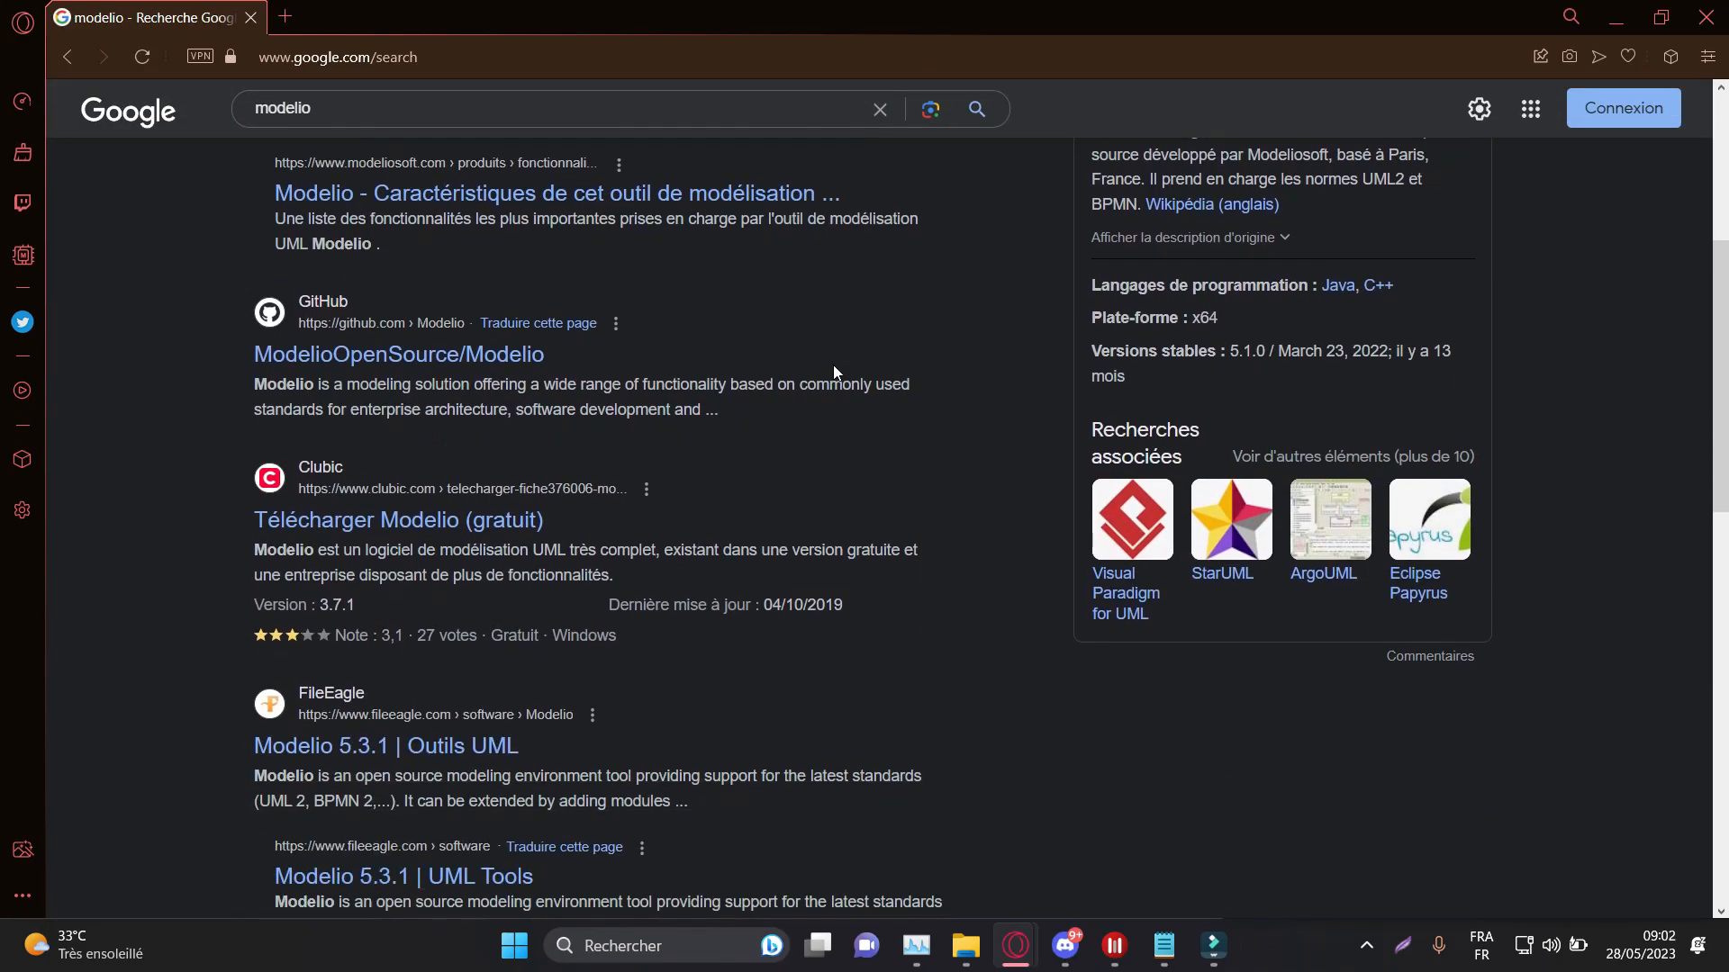
click(495, 747)
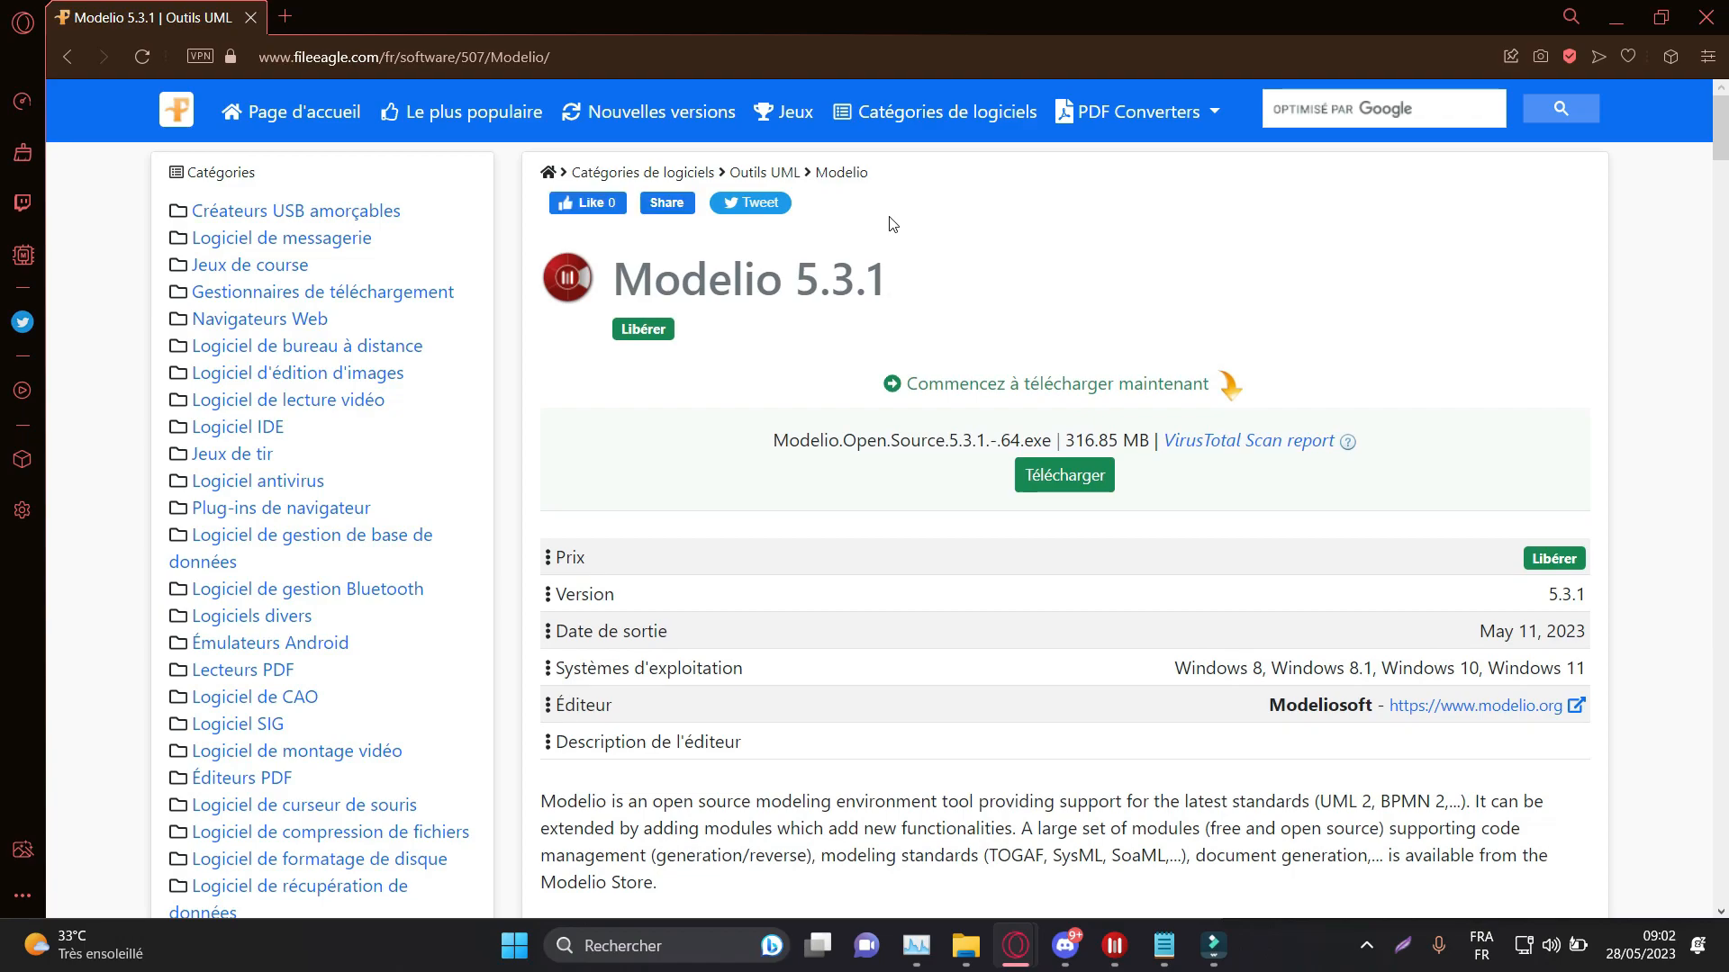
Step: Request the download of the Modelio 5.3.1 installer and cancel the duplicate download
click(1095, 495)
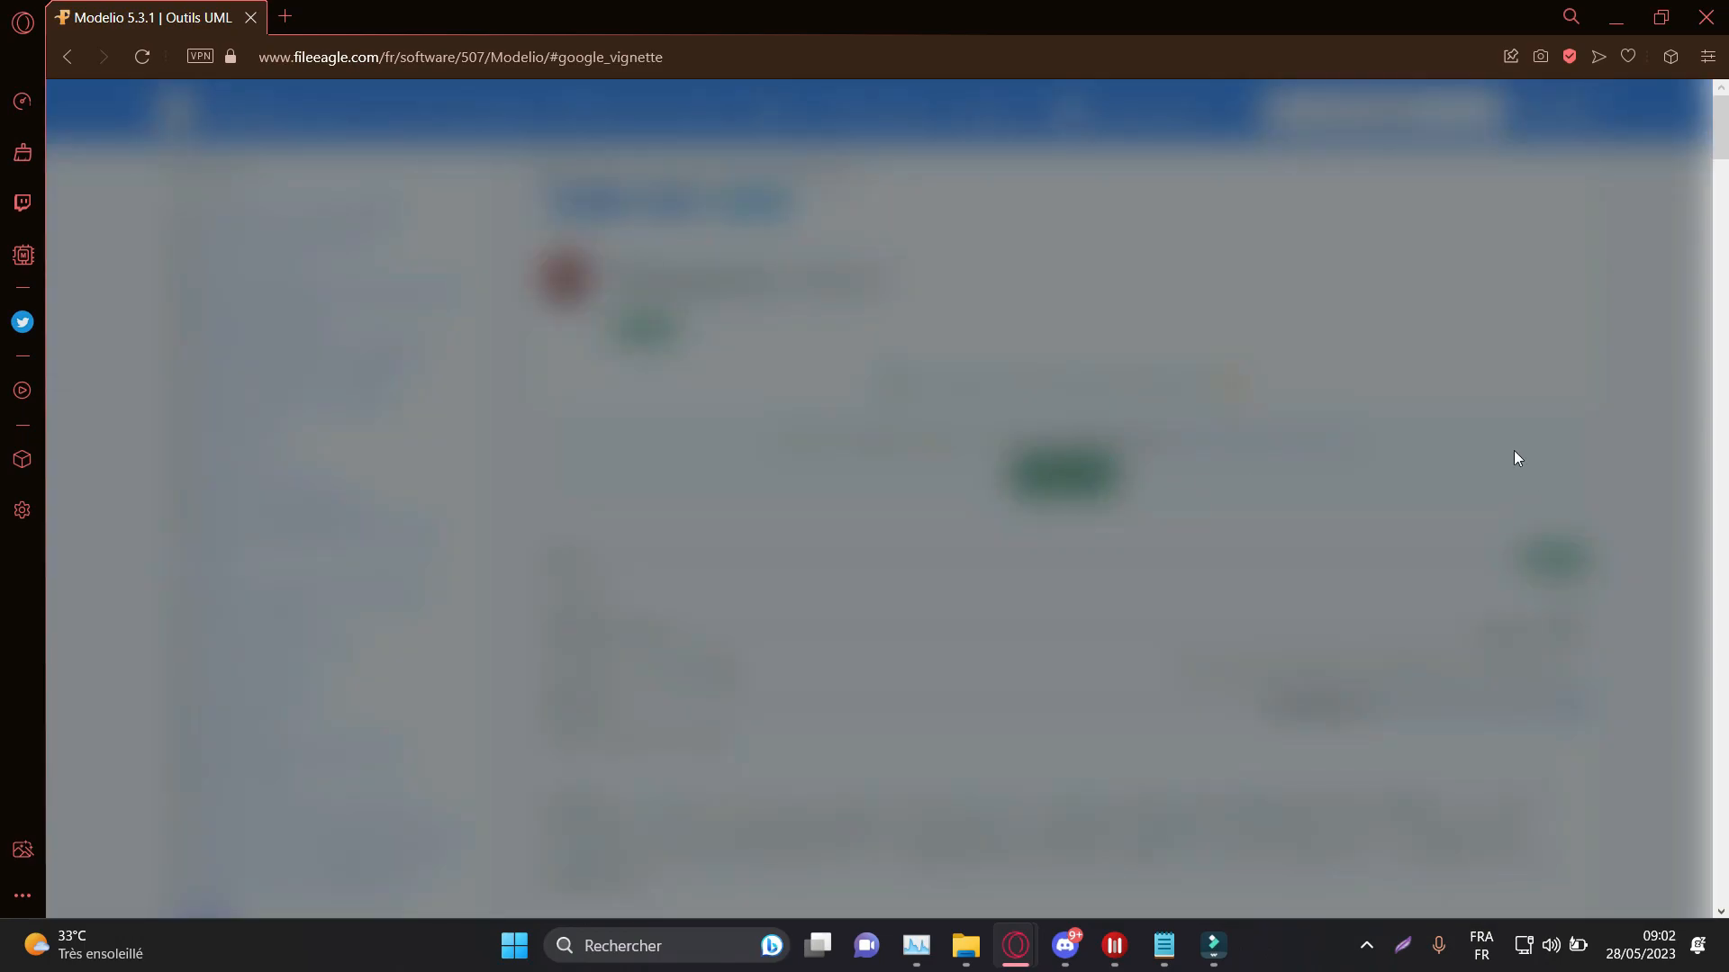
click(1372, 369)
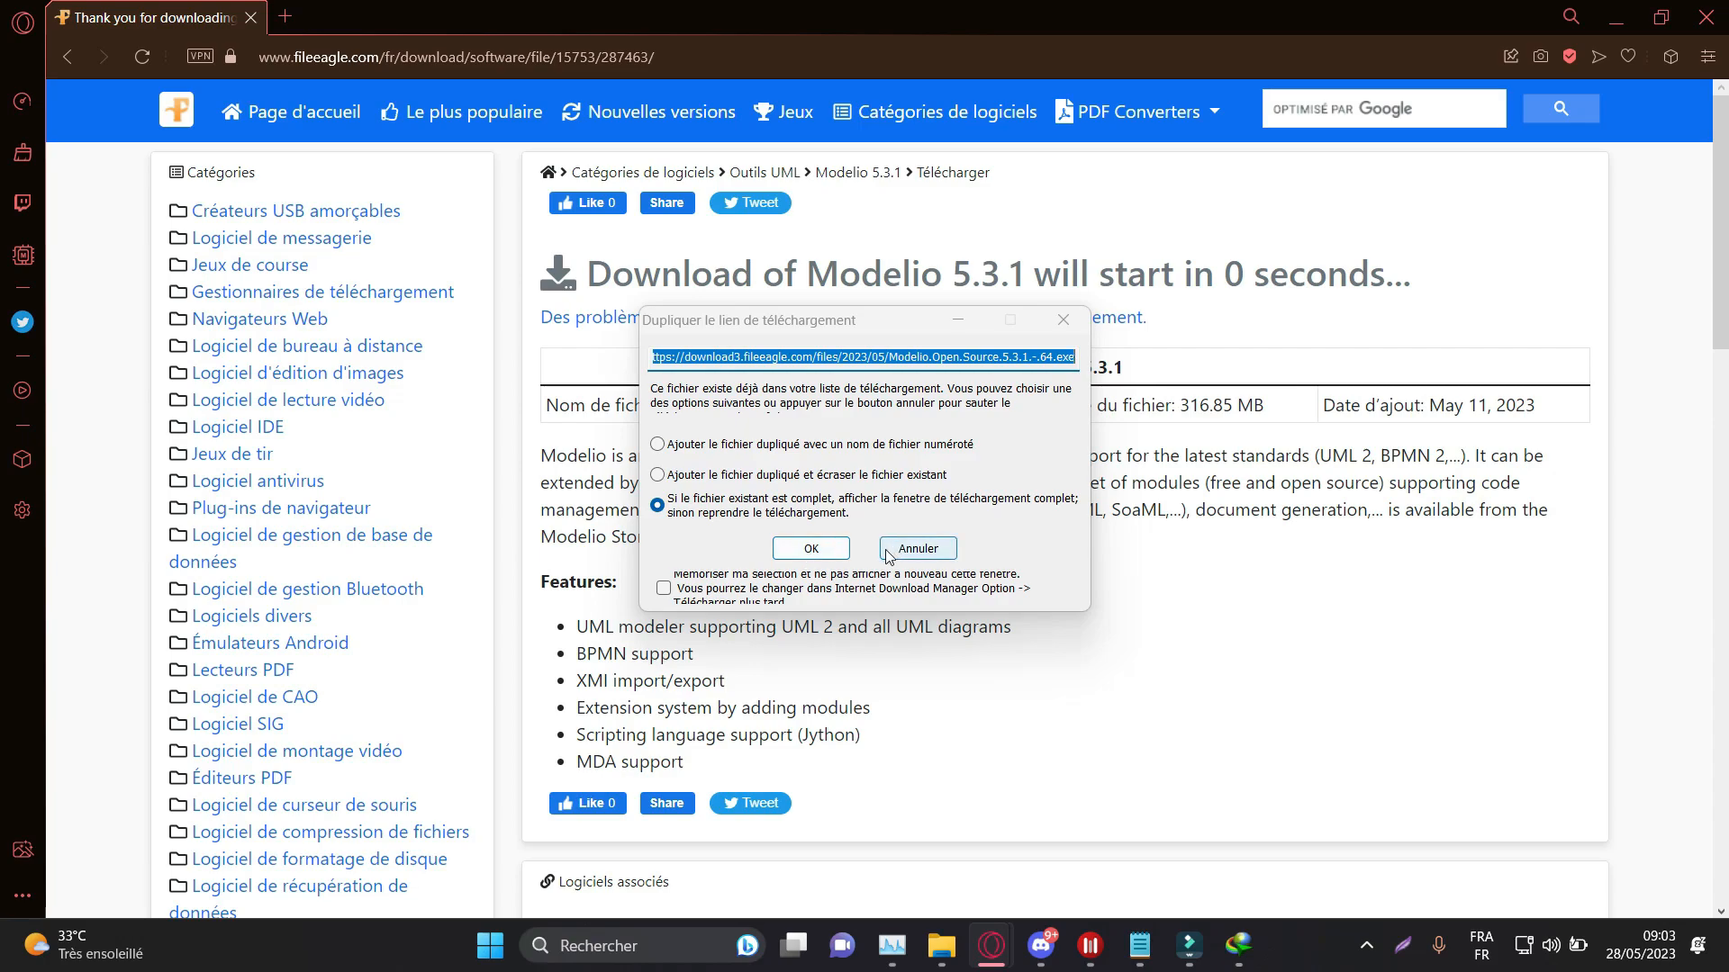
click(917, 551)
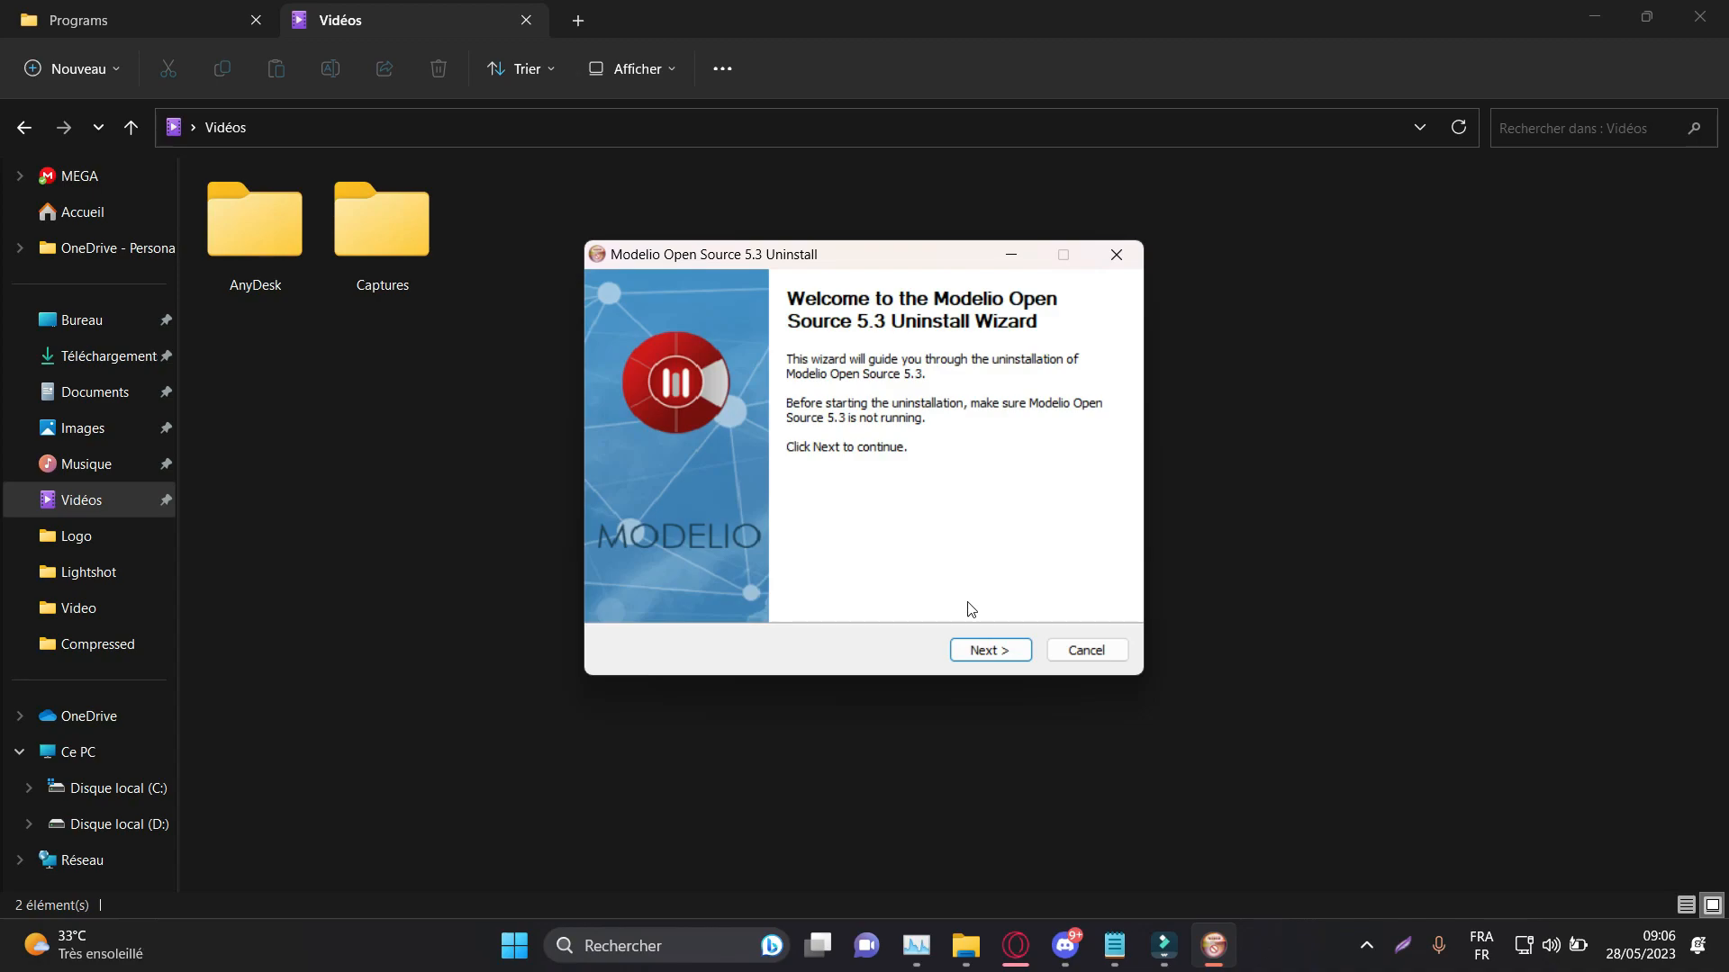
Step: Uninstall Modelio Open Source 5.3 through its uninstall wizard and close the wizard
click(988, 650)
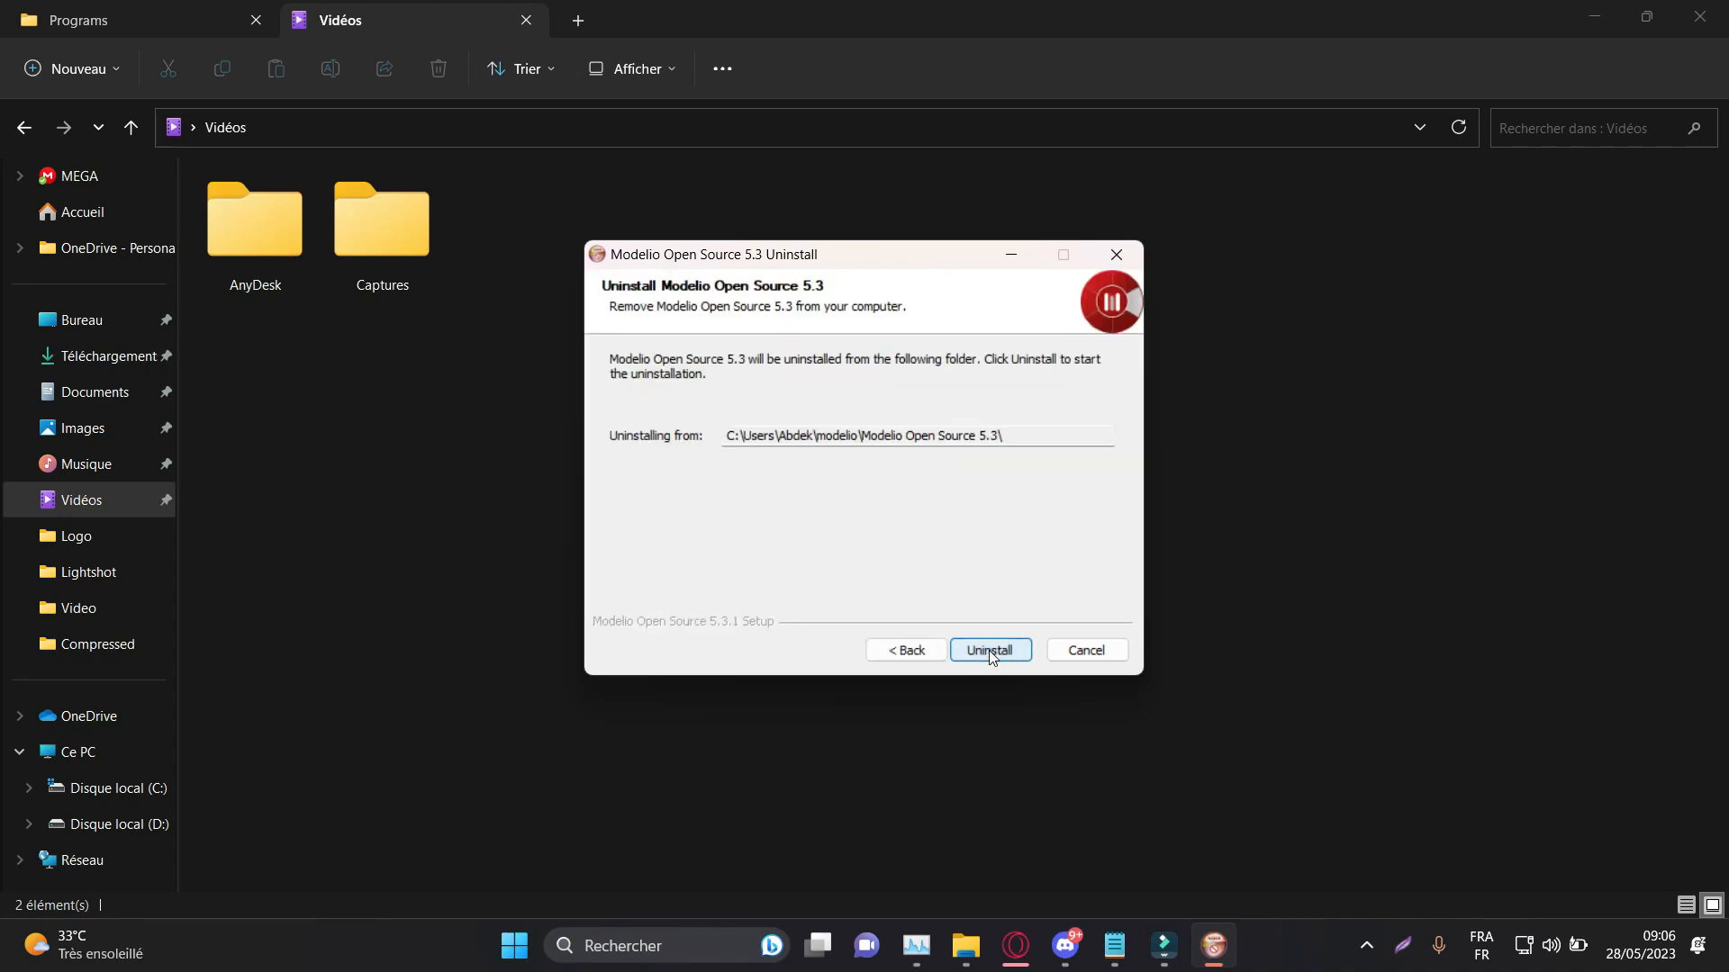
click(989, 650)
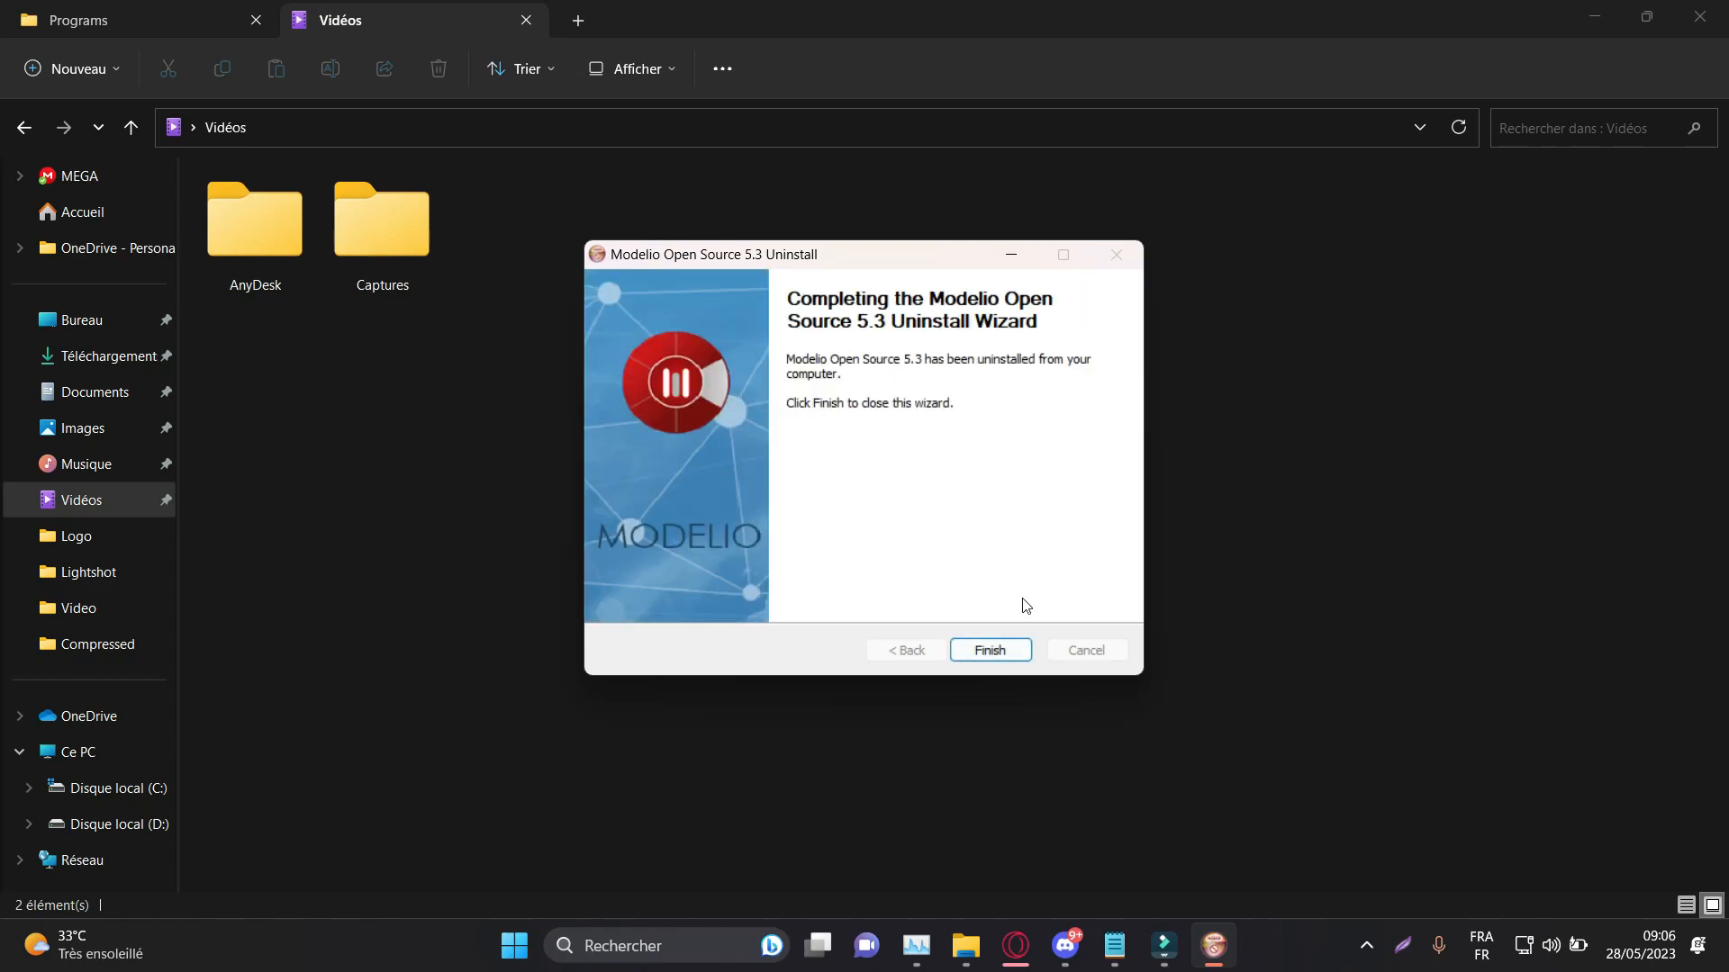
click(998, 652)
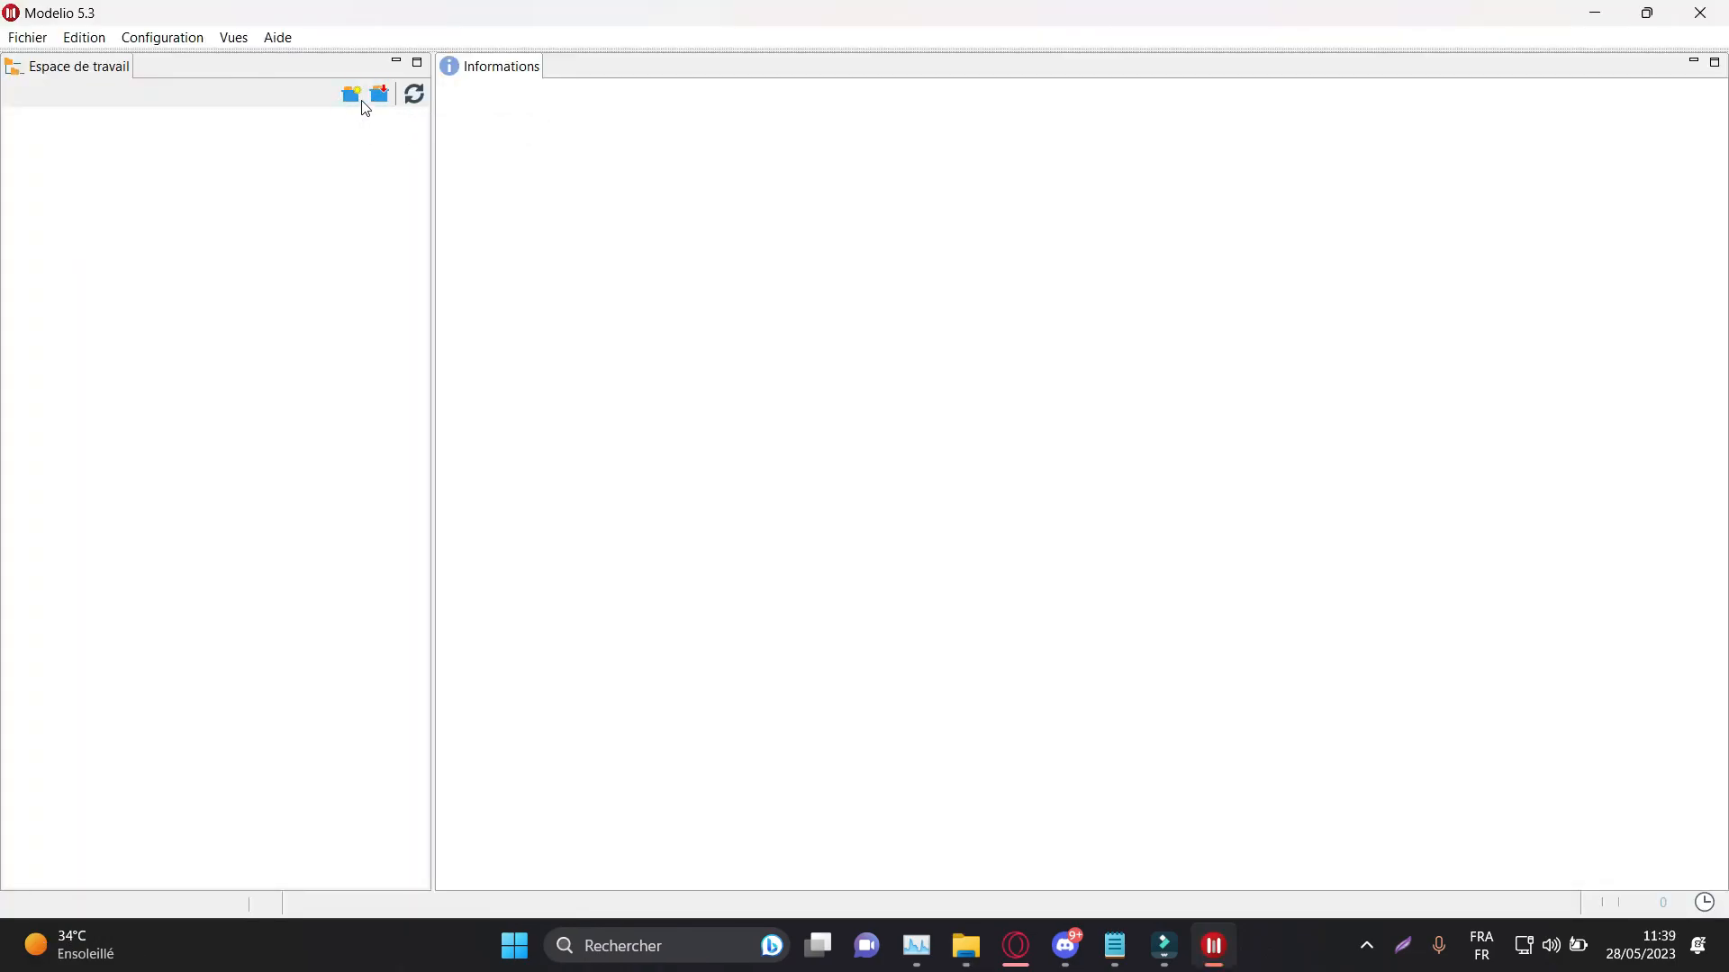
Step: Create a new project in Modelio with the default name Projet1 and the description "projet"
click(363, 93)
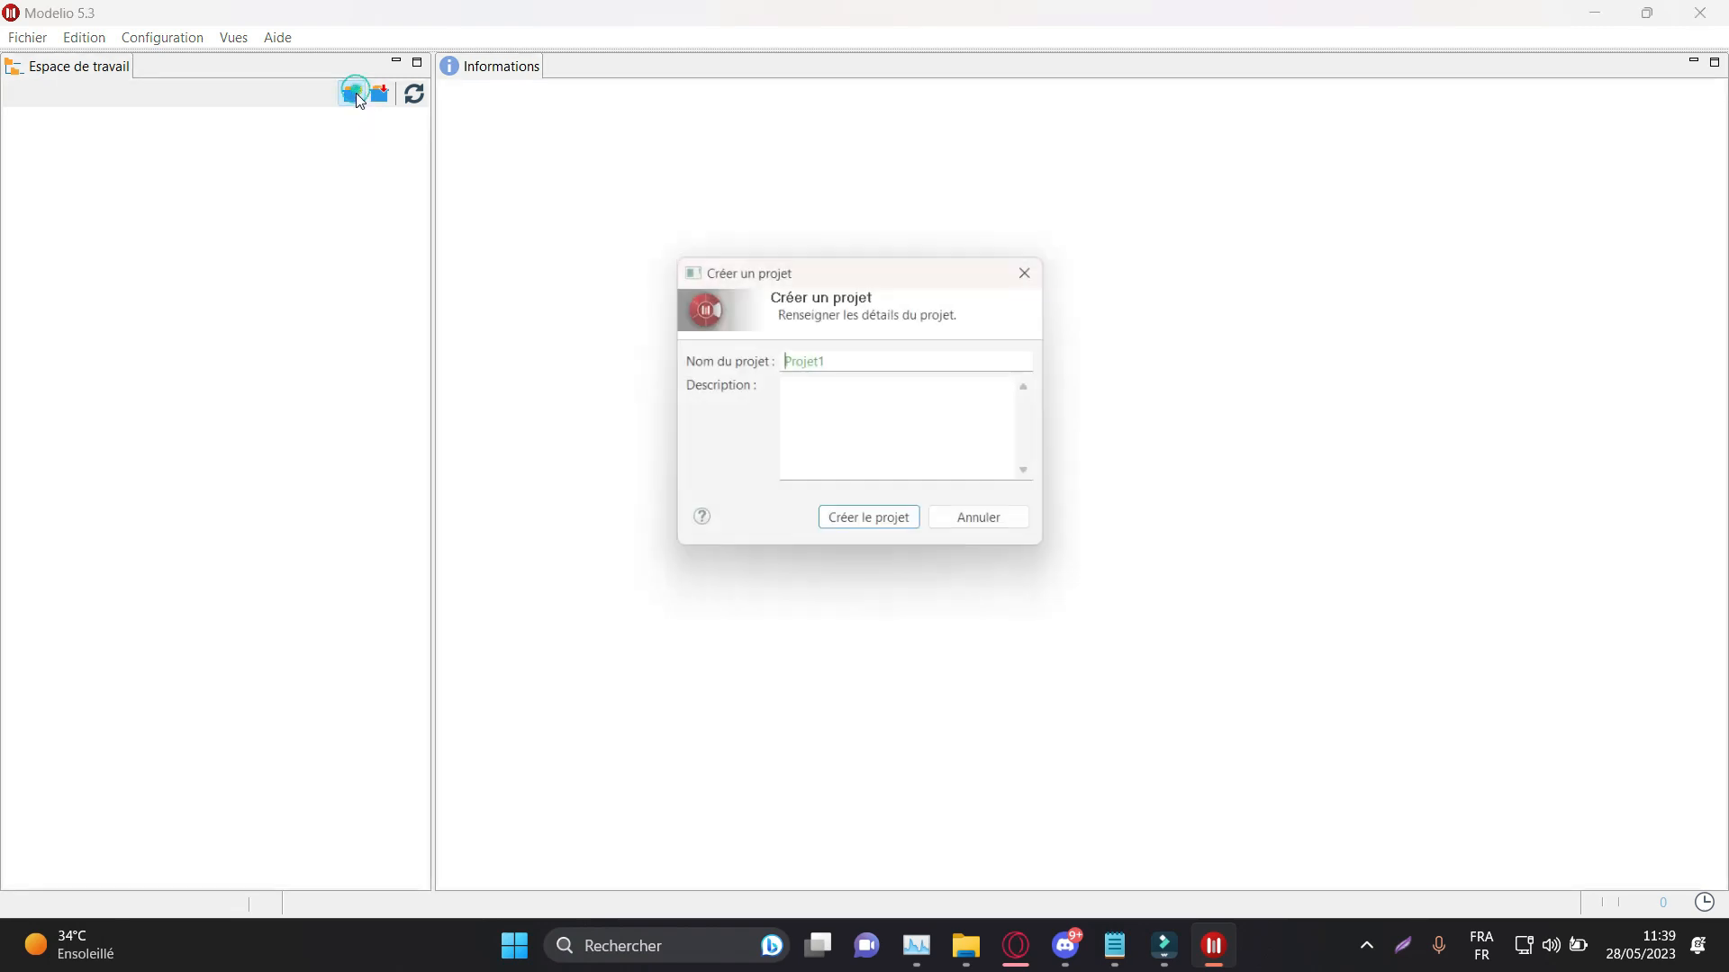
click(882, 361)
click(857, 387)
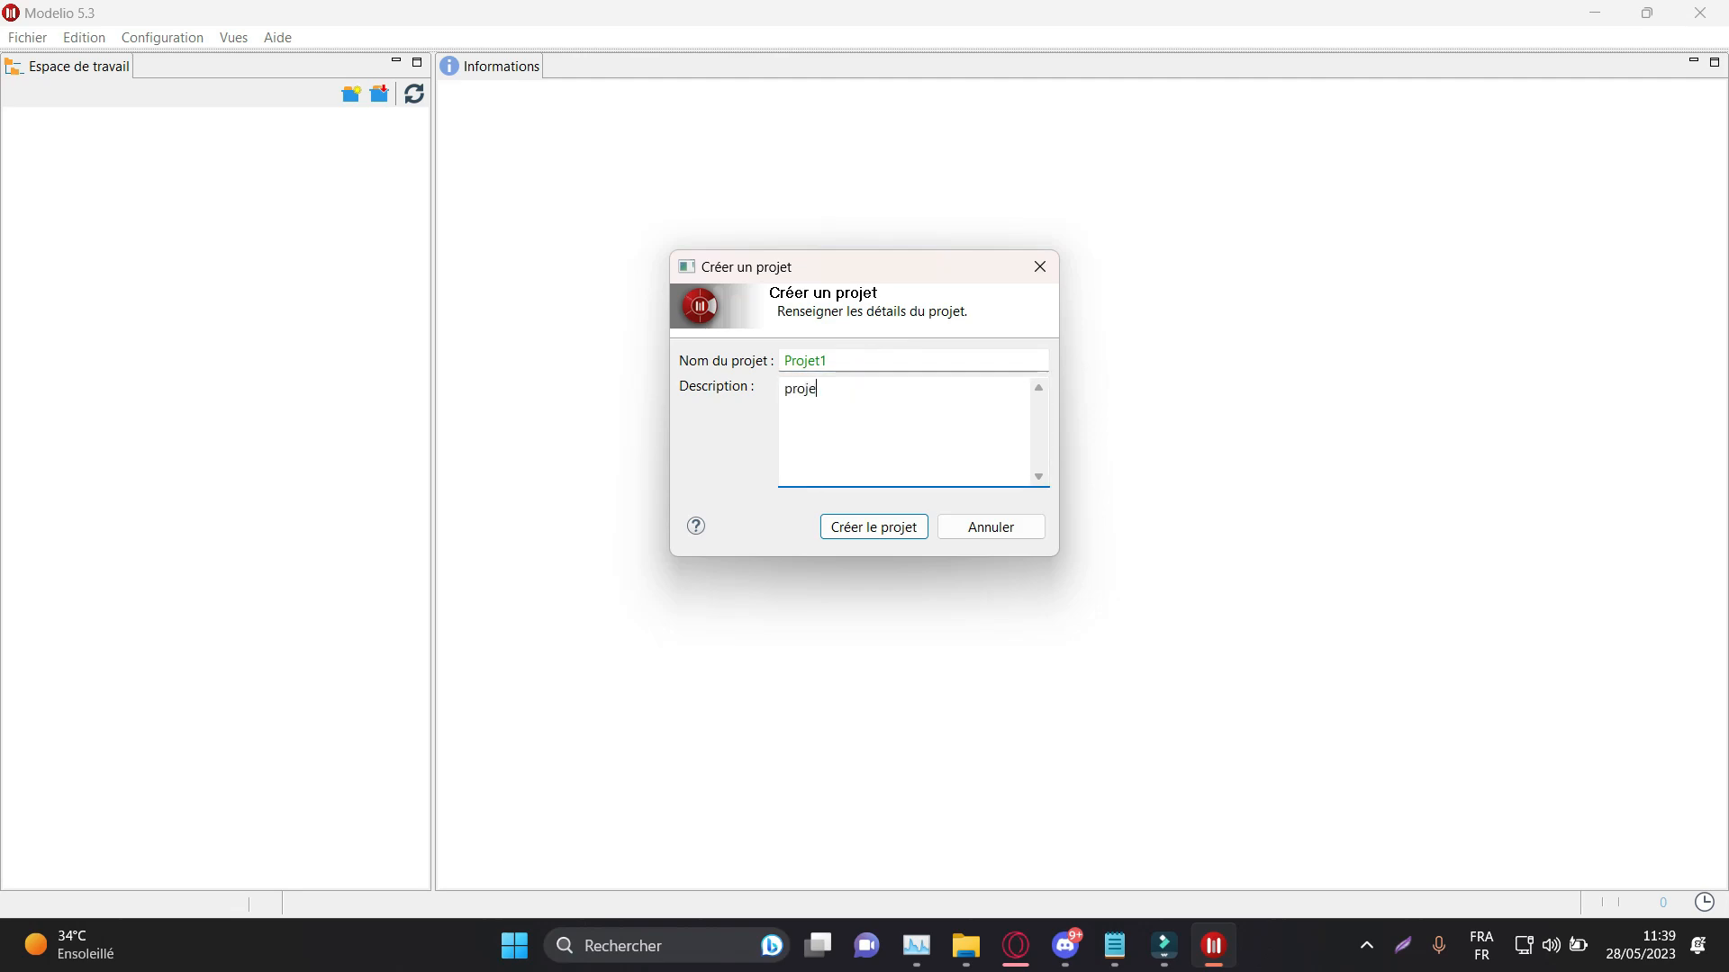
text(projet)
key(Return)
click(881, 518)
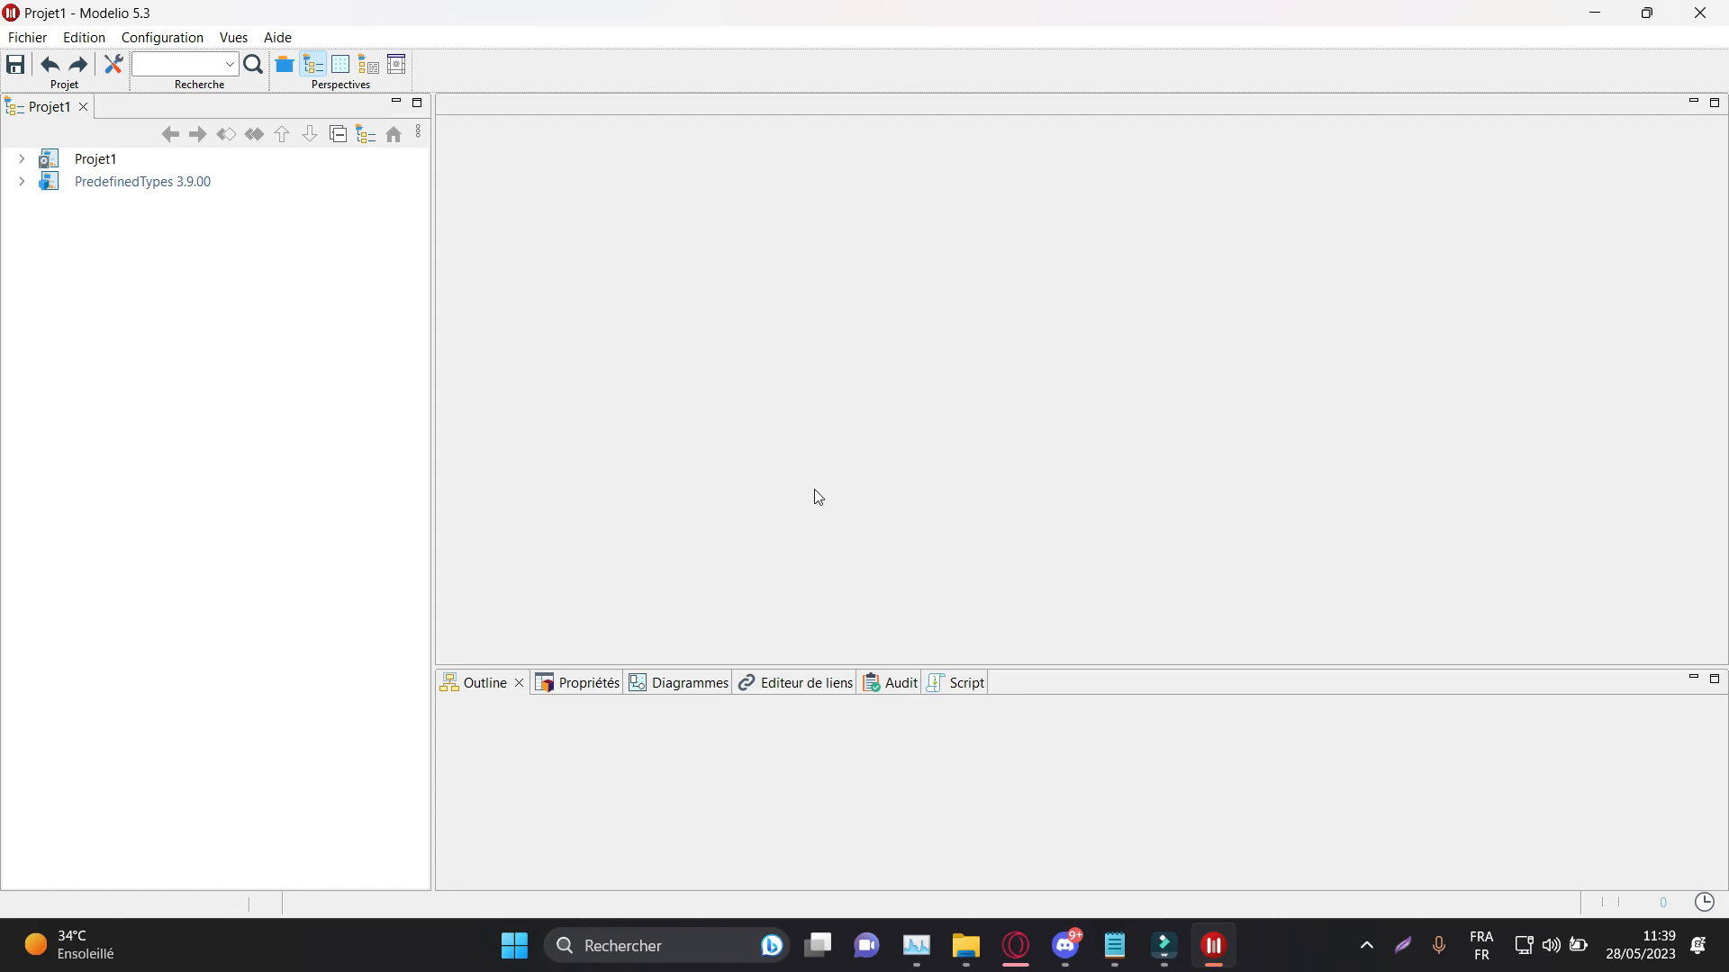
Step: Expand Projet1 in the model tree and open the diagram creation assistant for the projet1 package
click(53, 164)
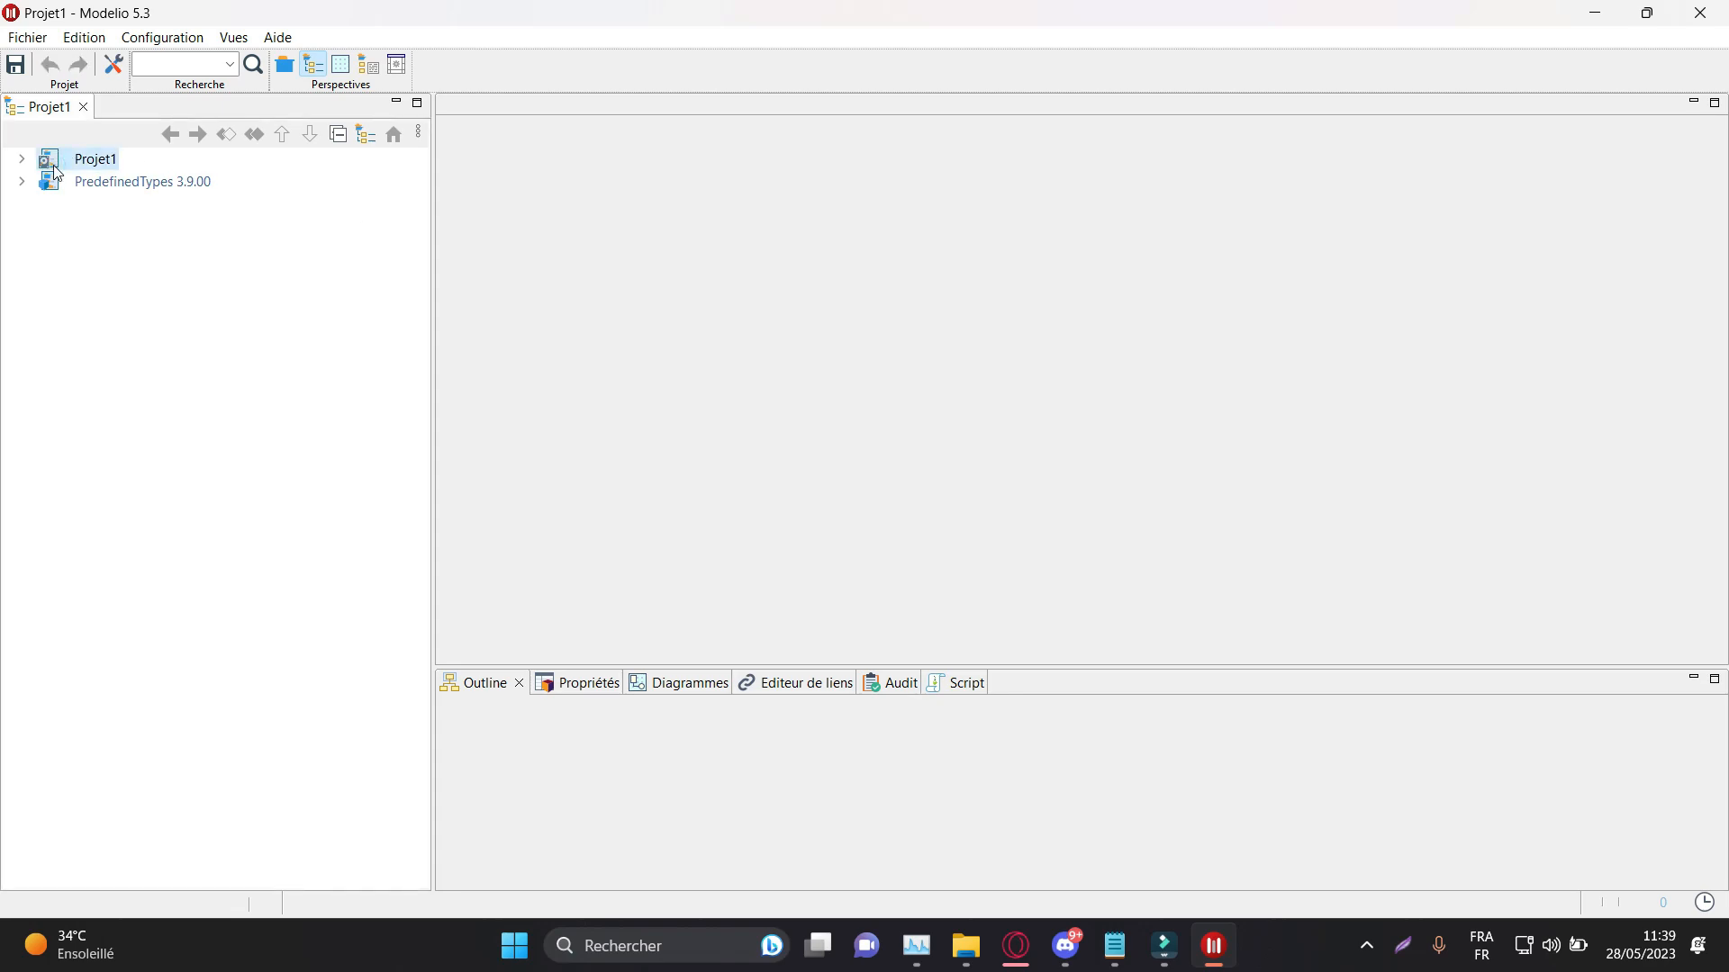
click(72, 180)
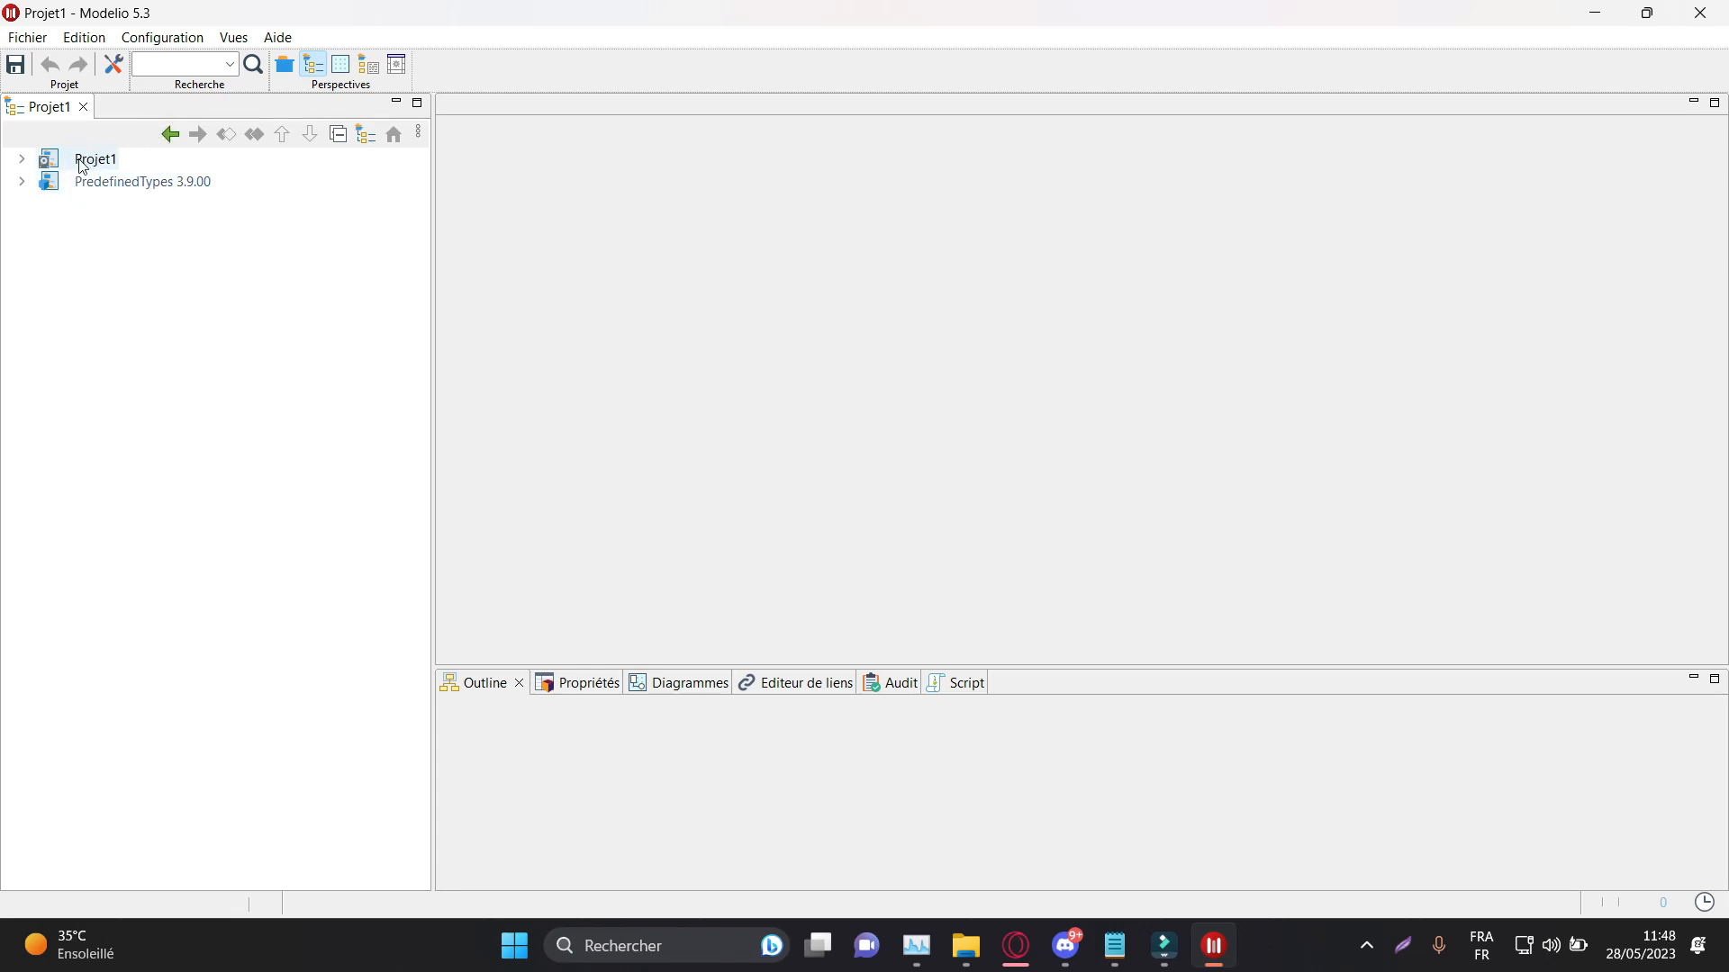
click(22, 159)
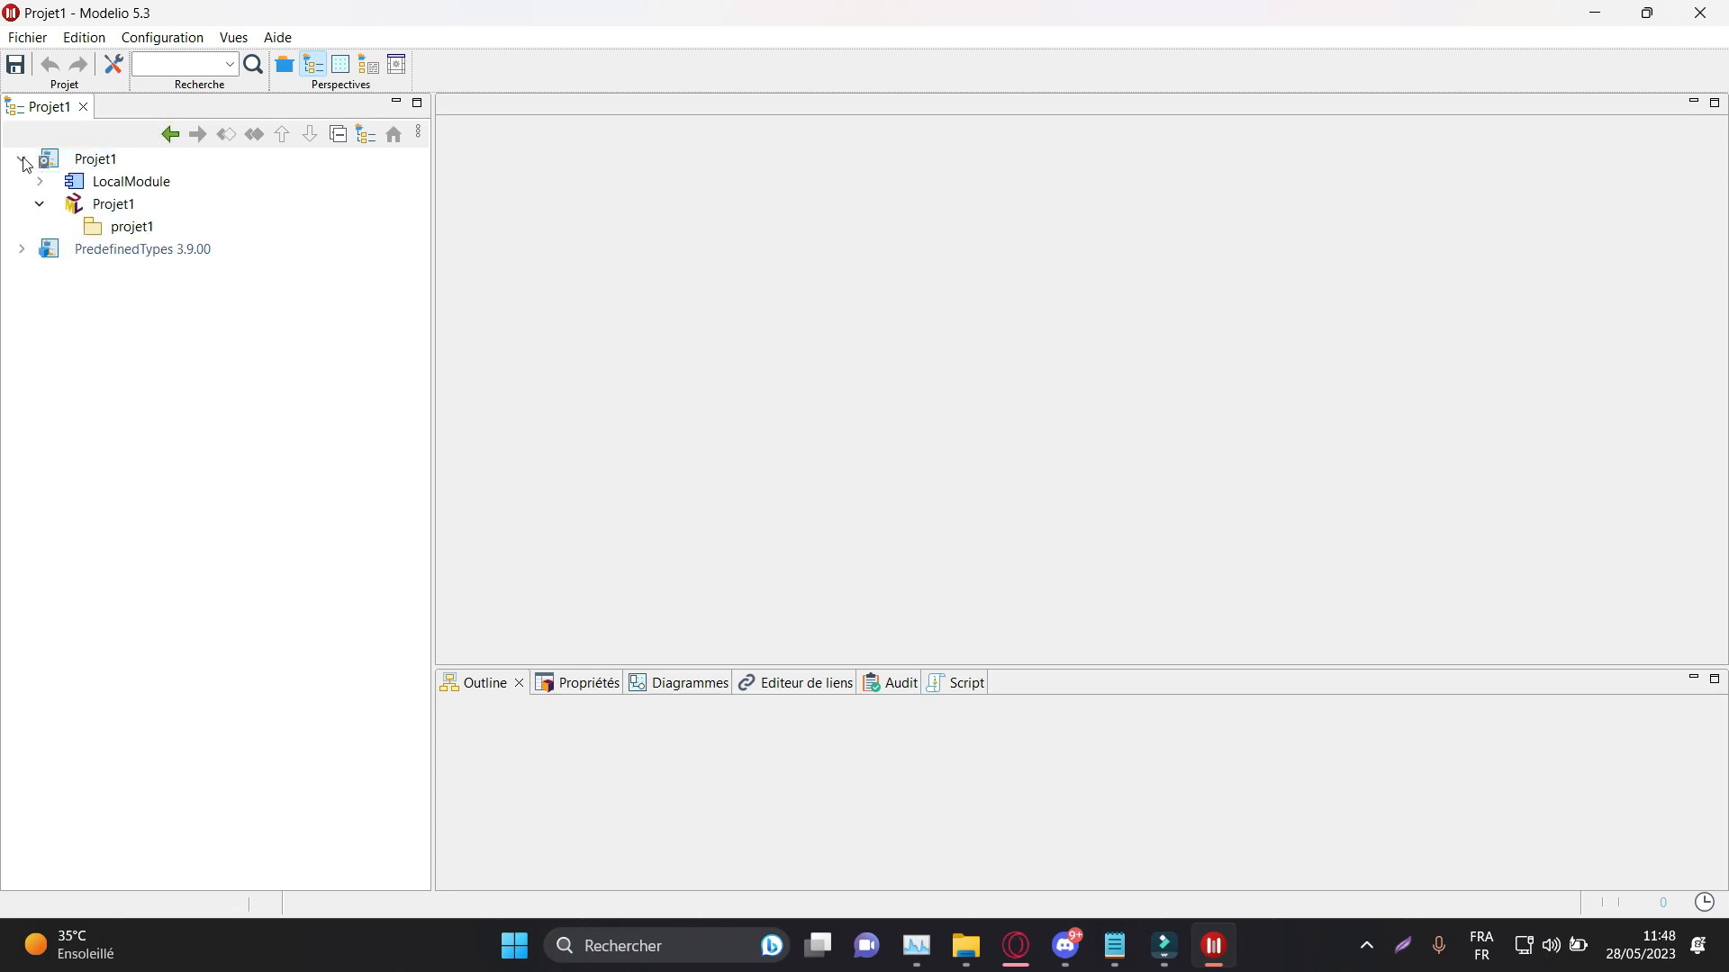
click(104, 227)
right_click(104, 230)
click(113, 244)
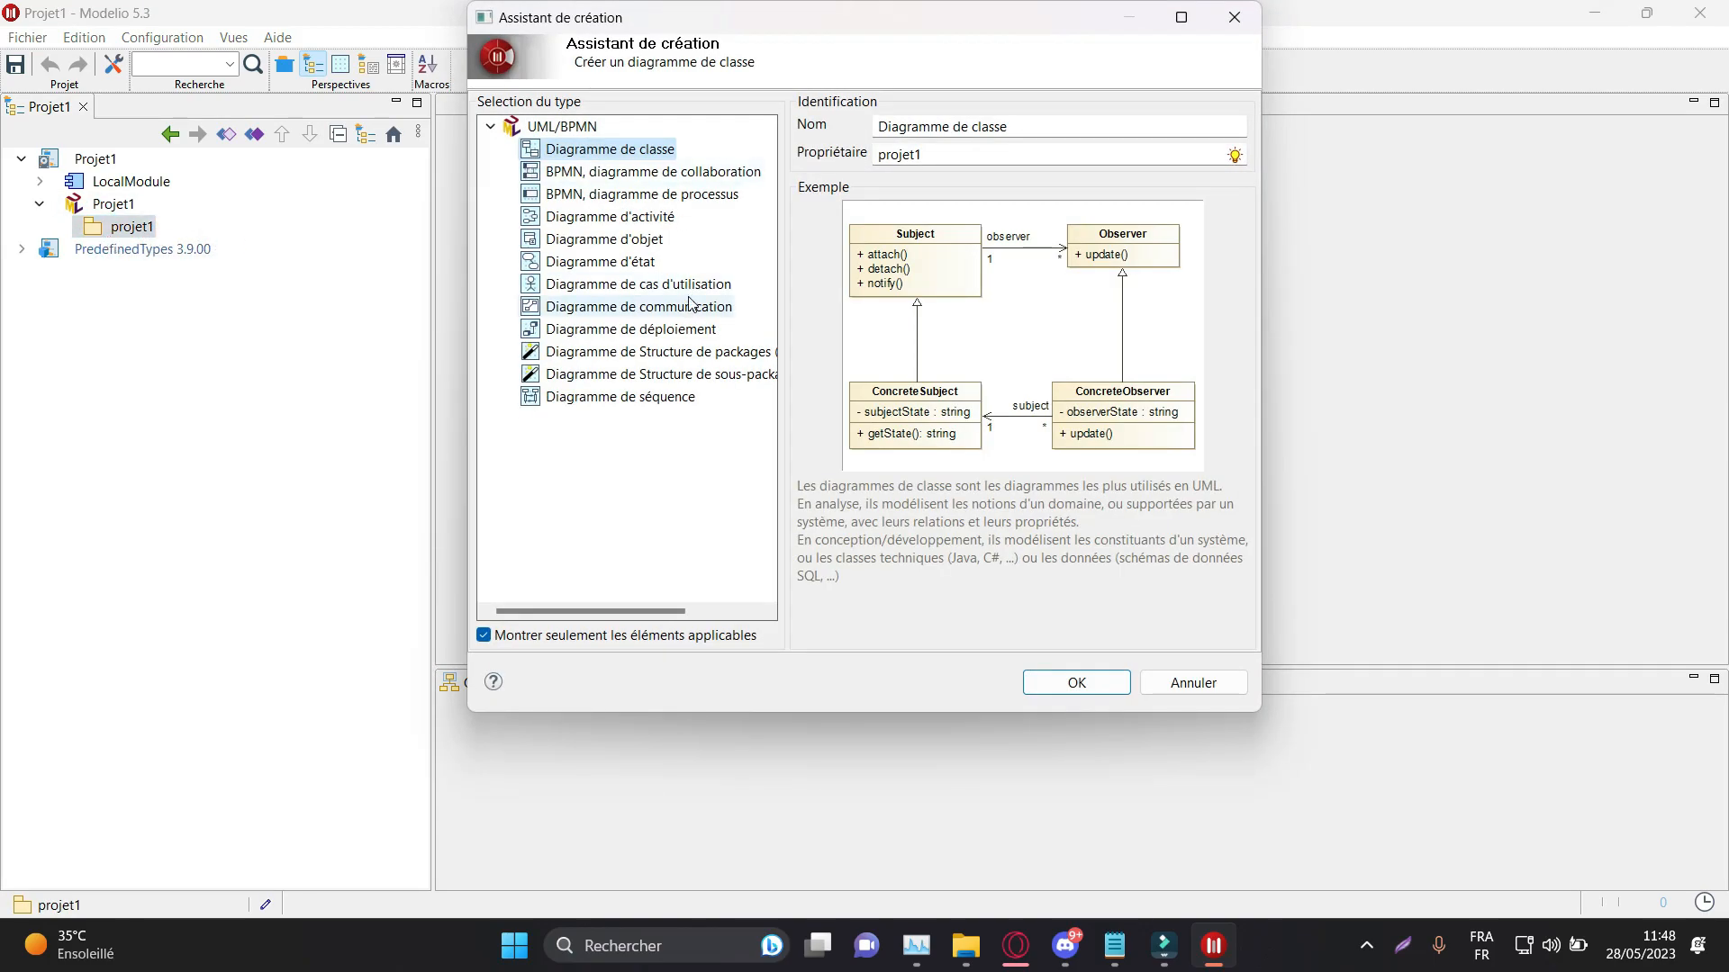
Step: Create a class diagram (Diagramme de classe) in the projet1 package with the default name
click(645, 262)
click(641, 239)
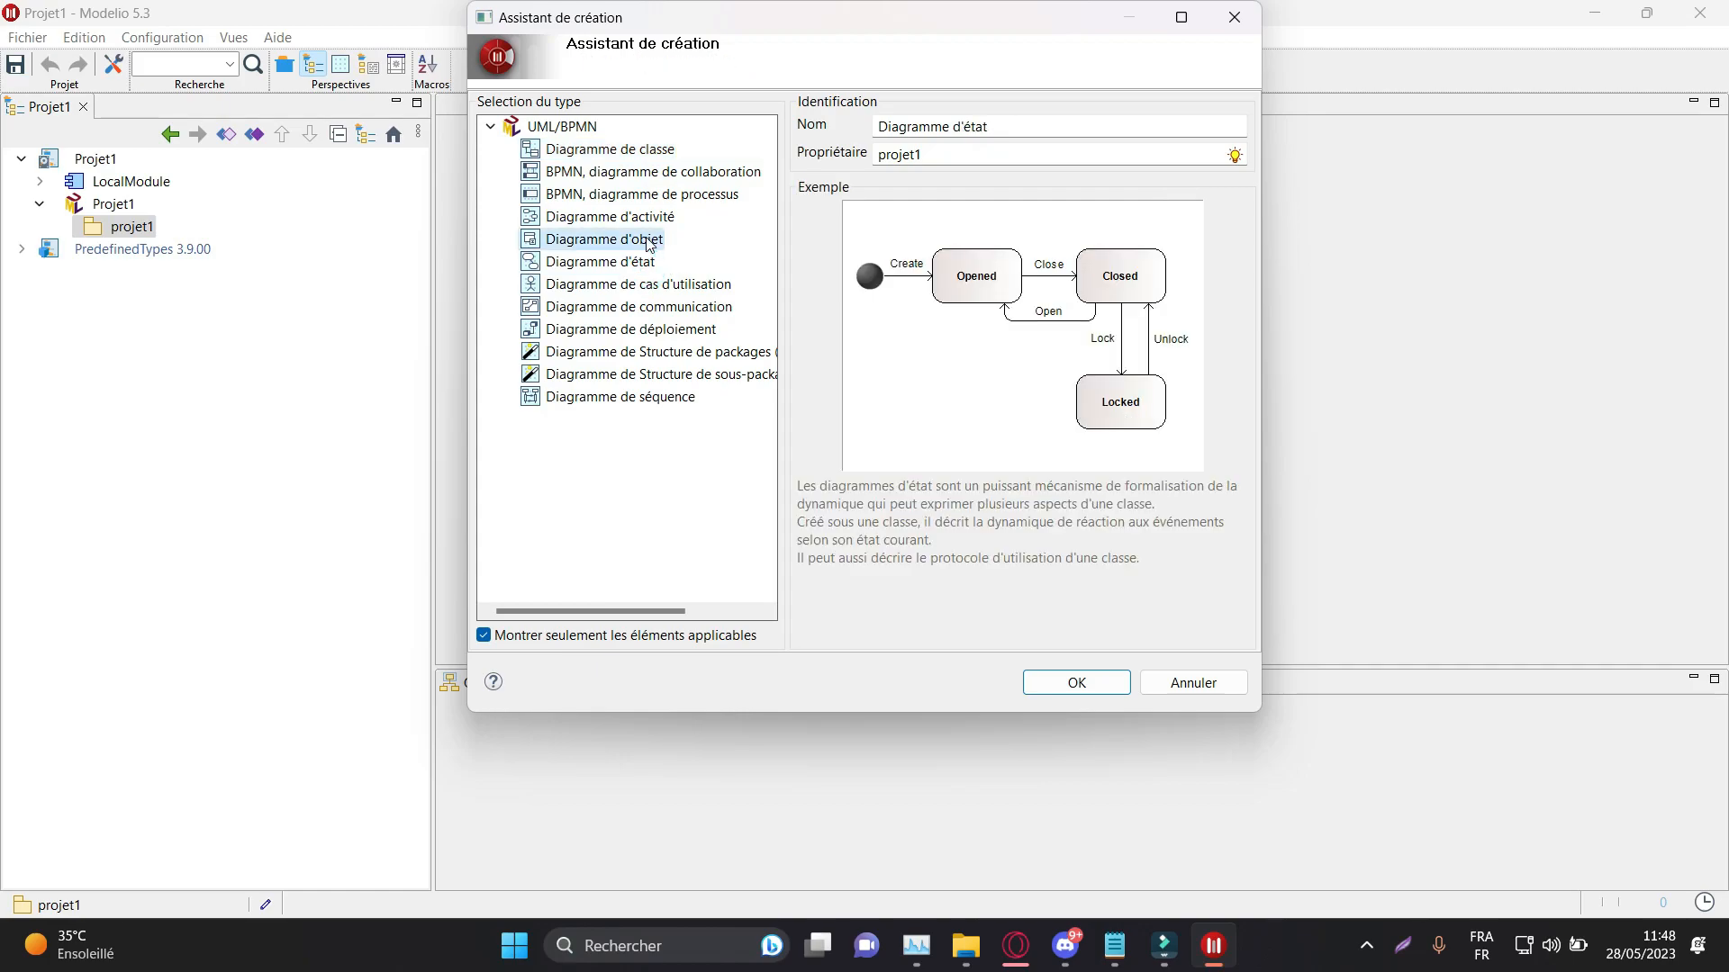
click(634, 397)
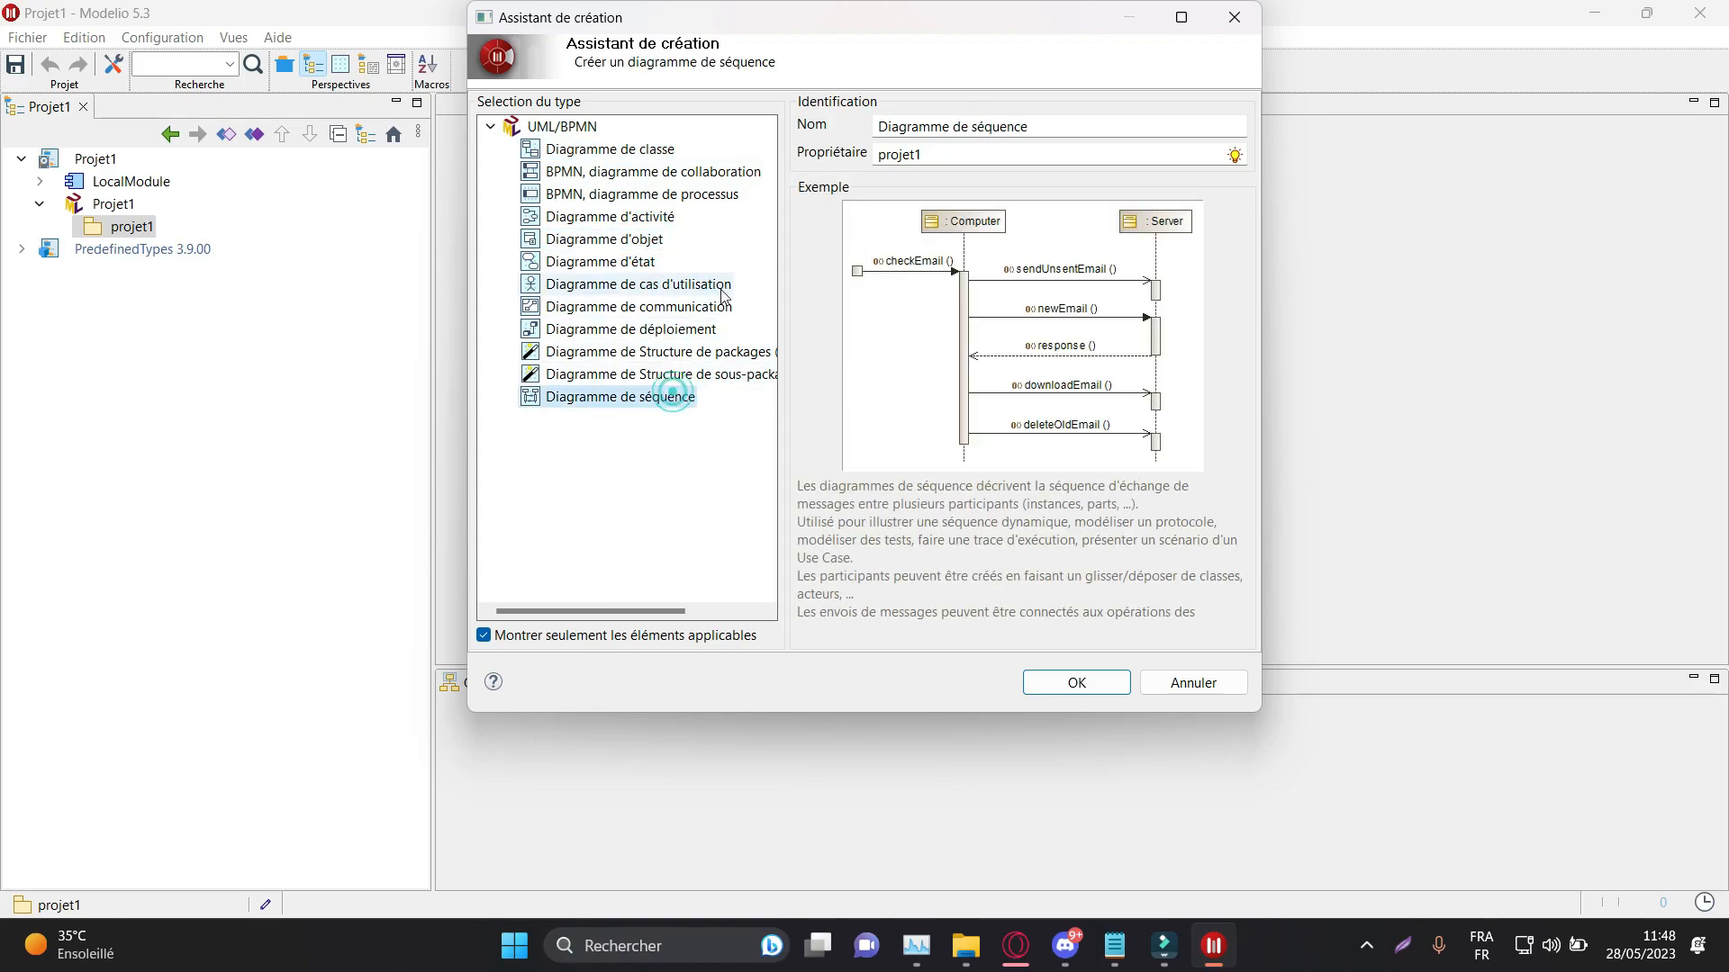
click(645, 155)
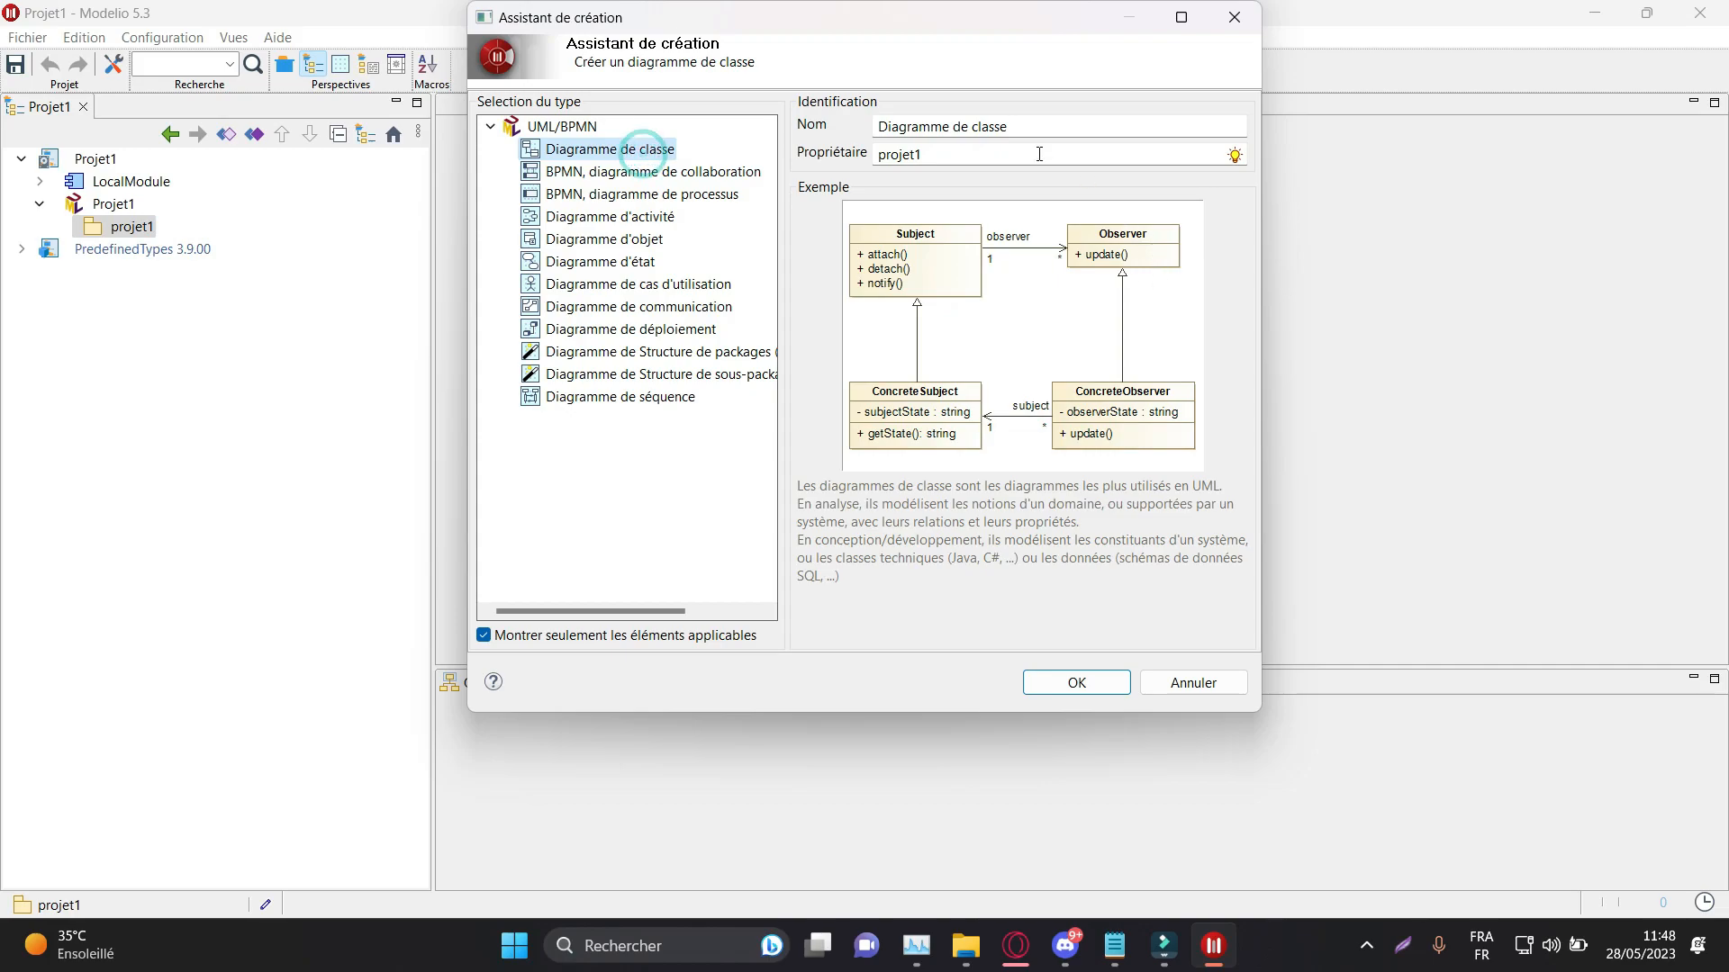
click(1033, 126)
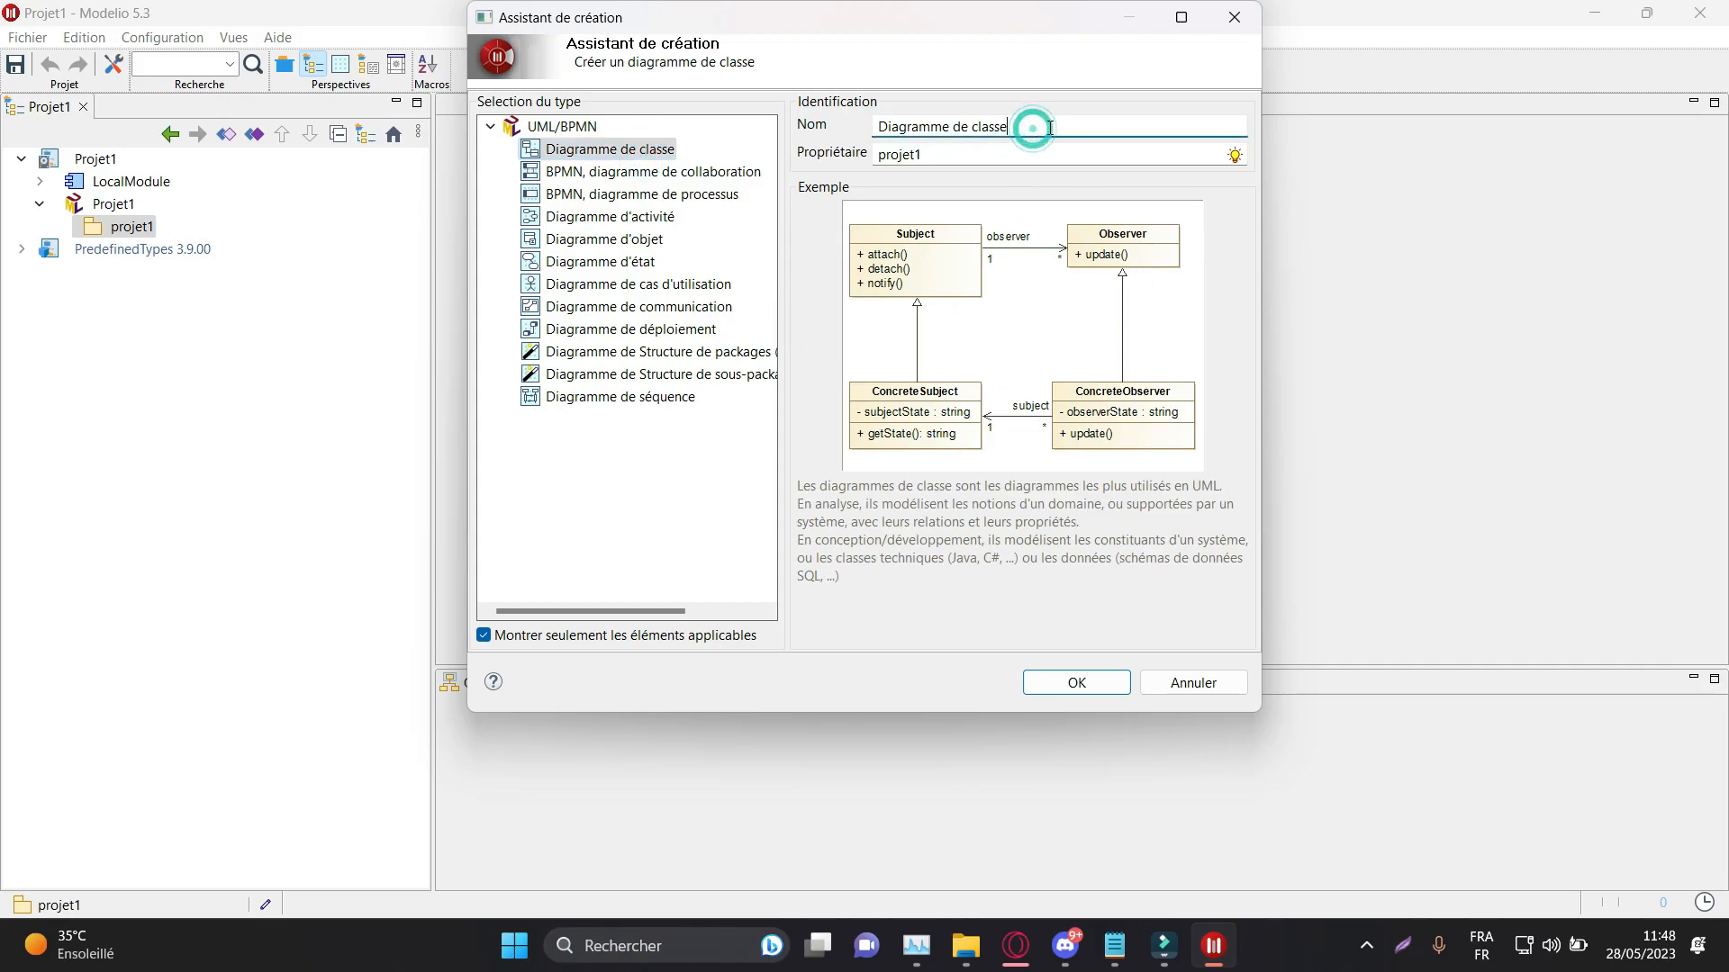
double_click(1049, 126)
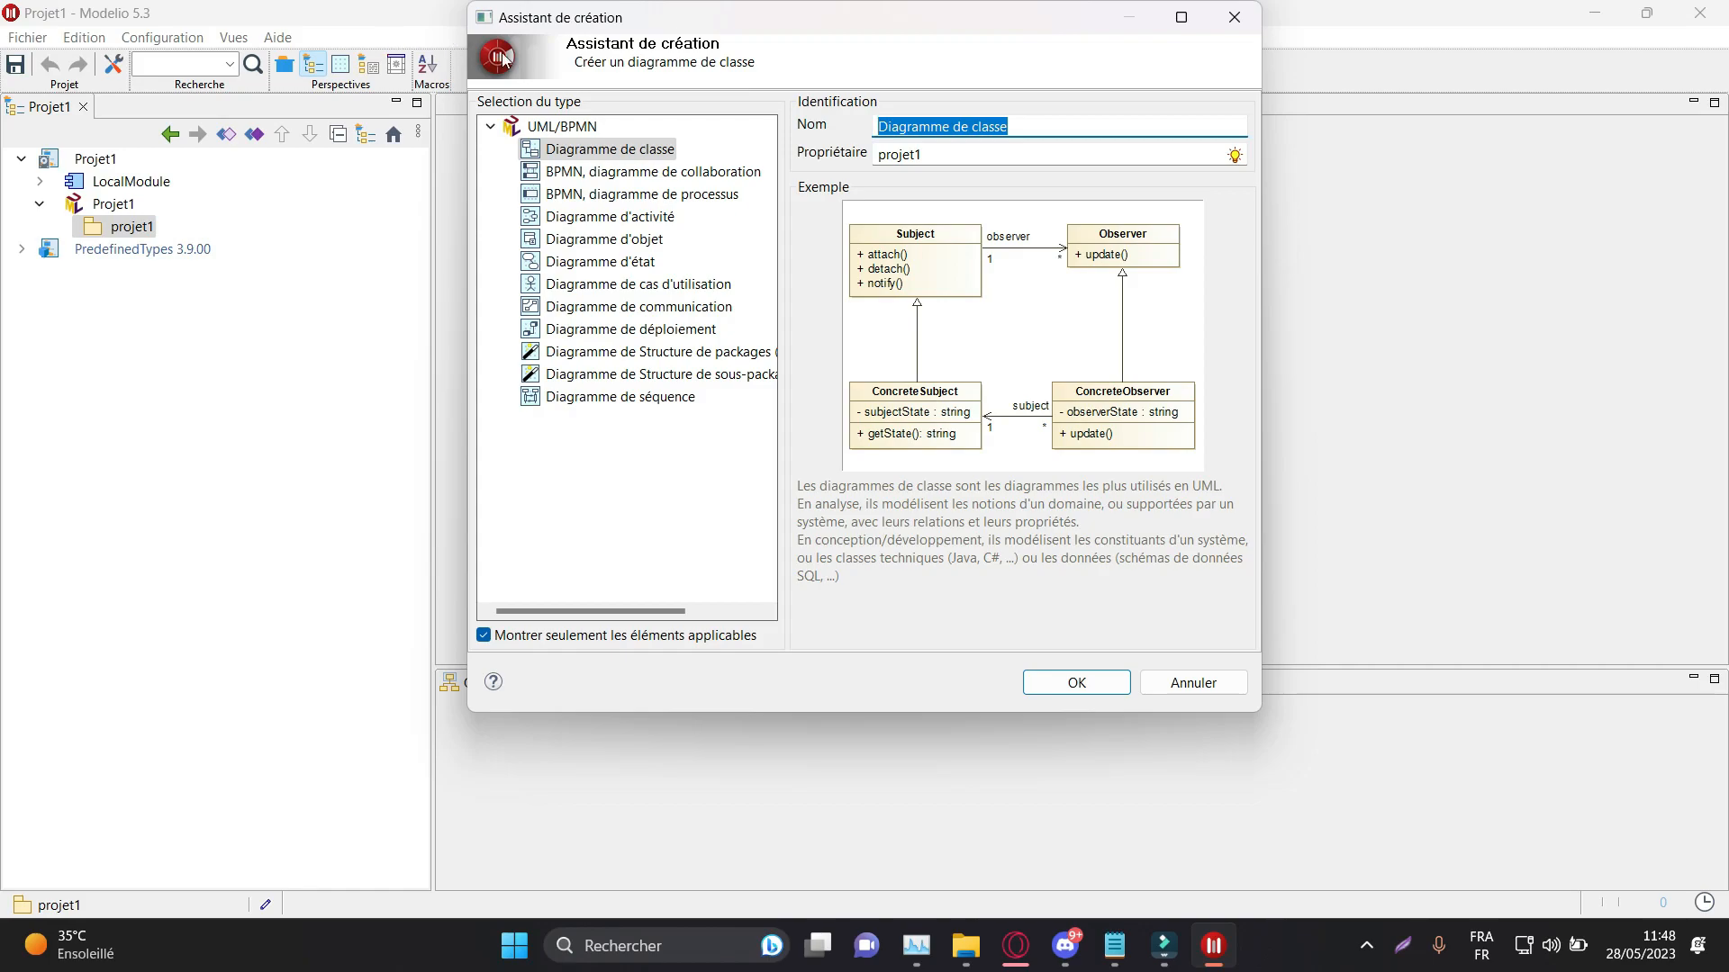
click(1060, 685)
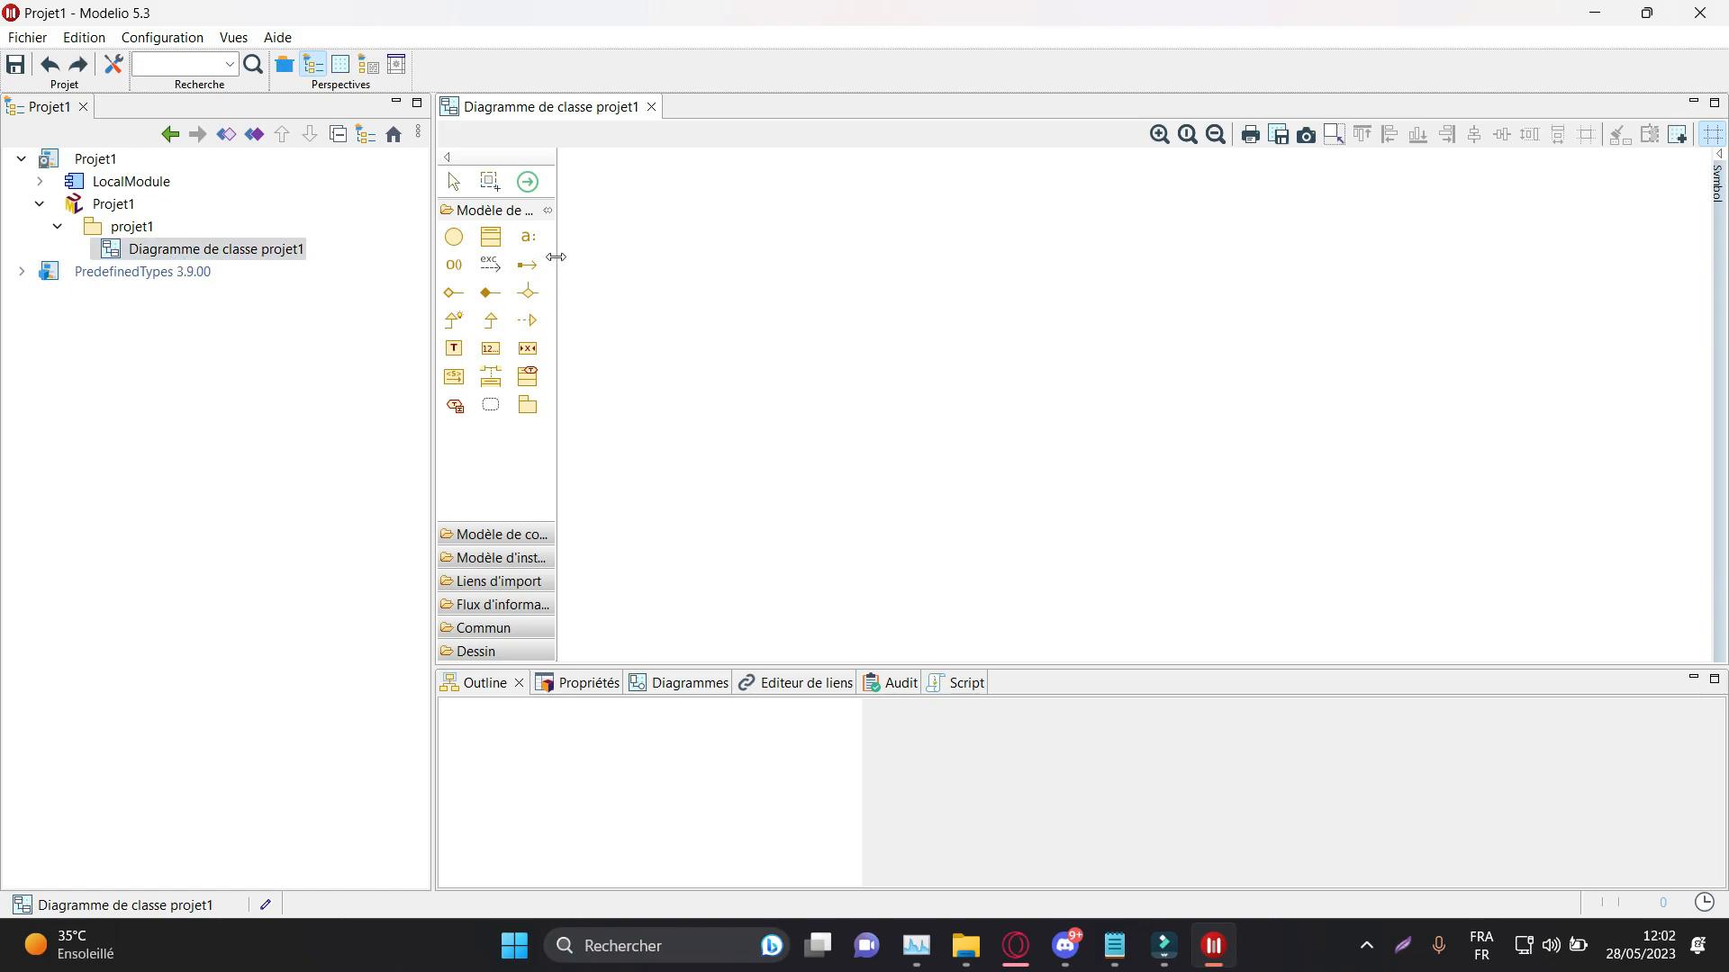
Step: Draw two large classes side by side on the class diagram, keeping their default names
click(491, 236)
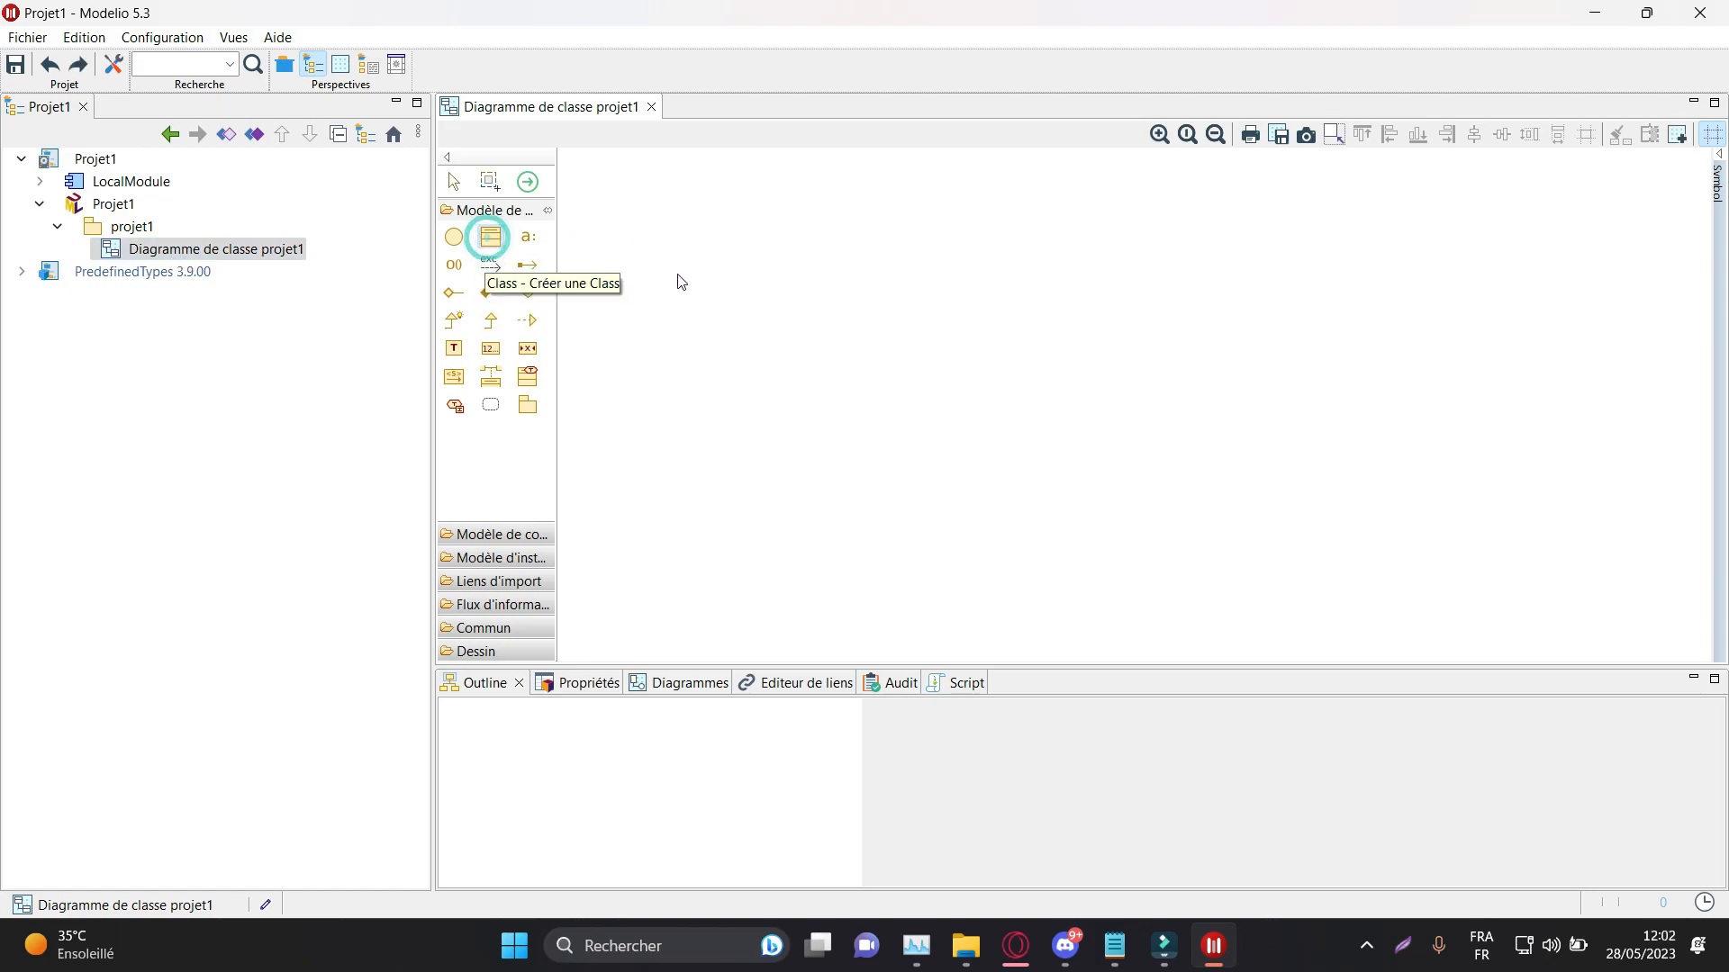
drag(610, 220, 883, 506)
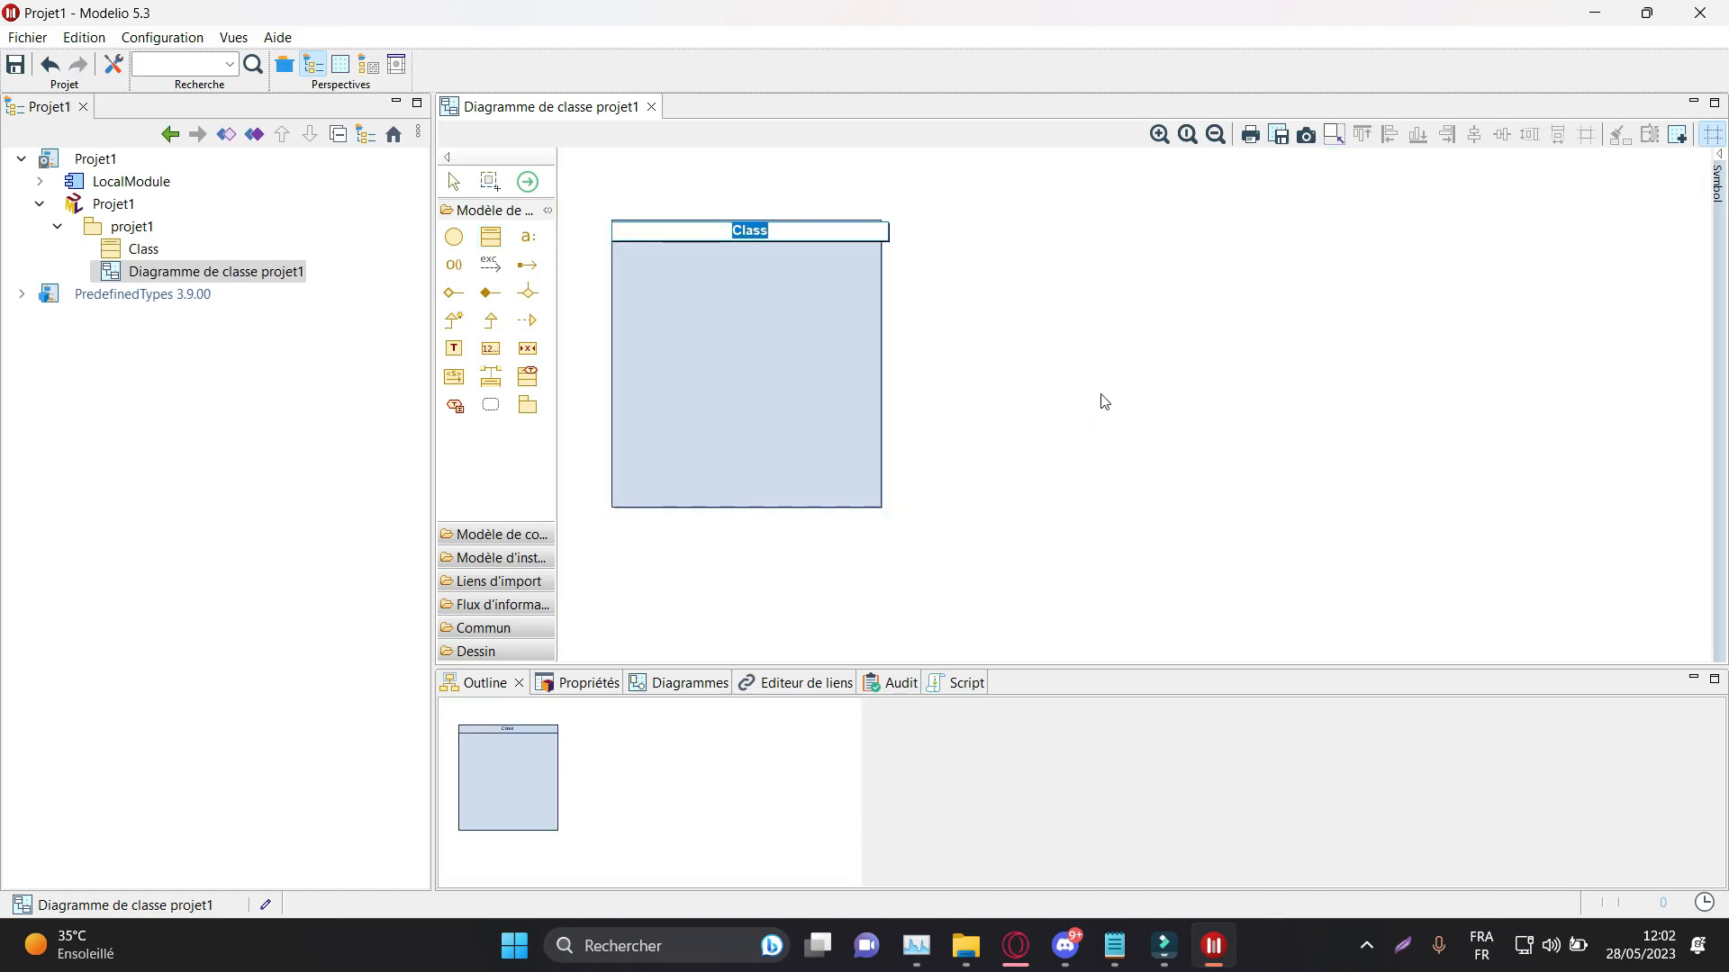
click(1140, 321)
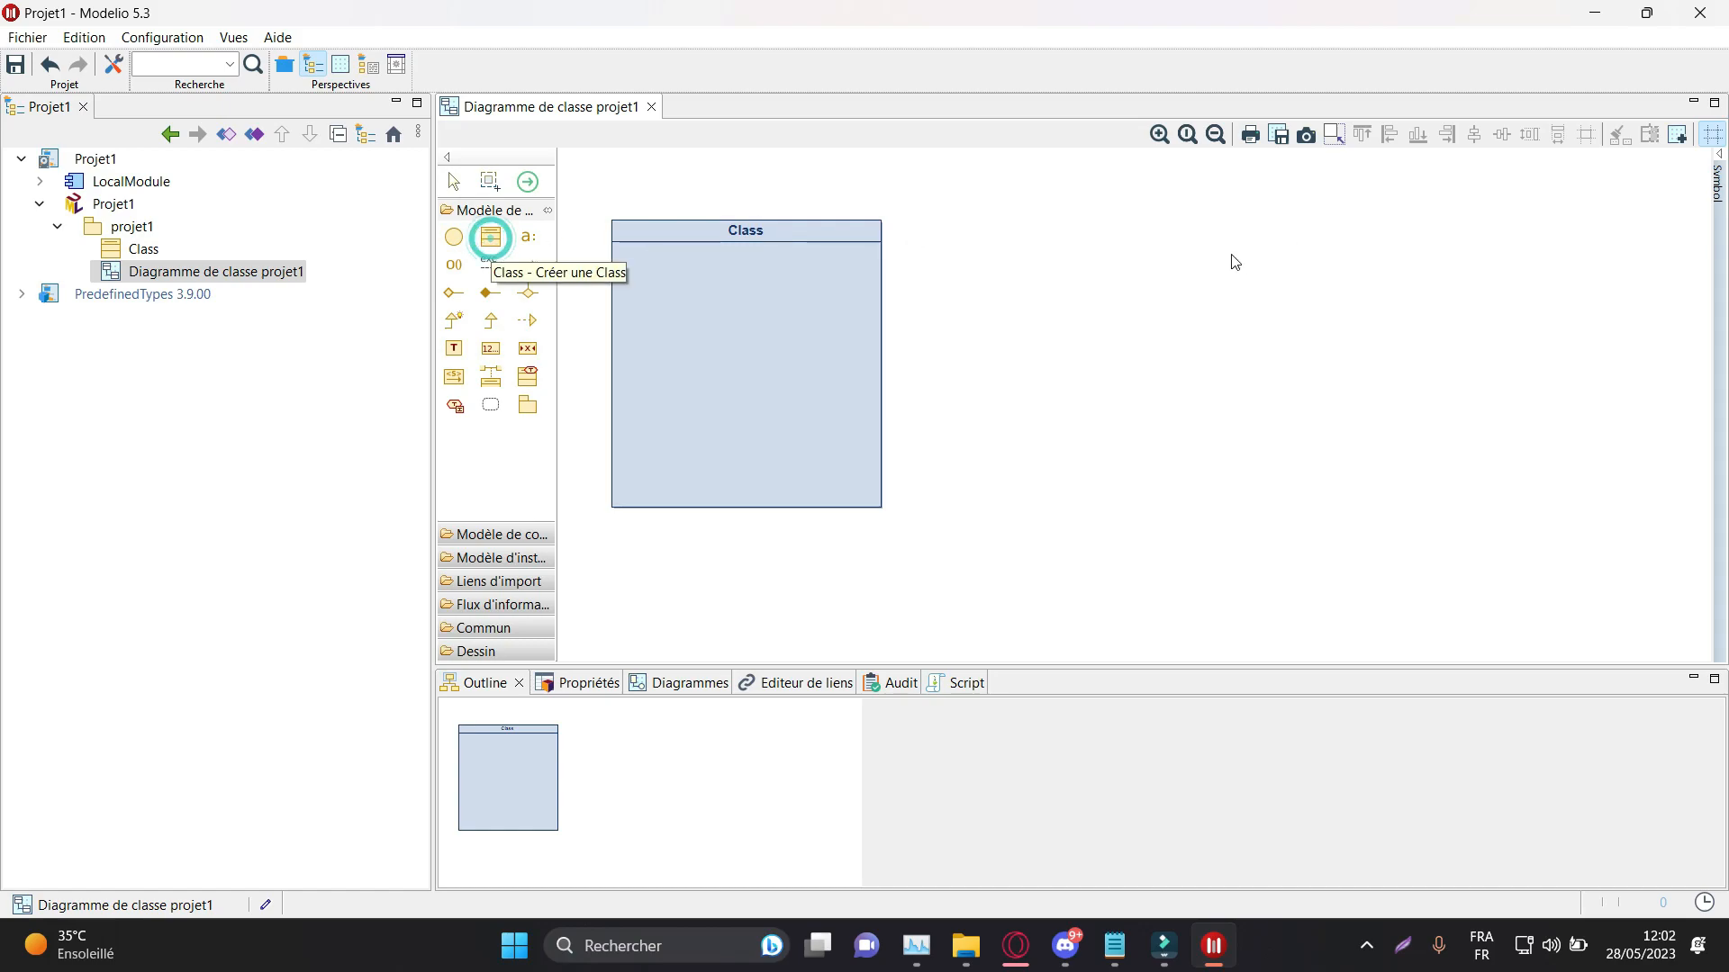
click(490, 237)
drag(1099, 221, 1440, 507)
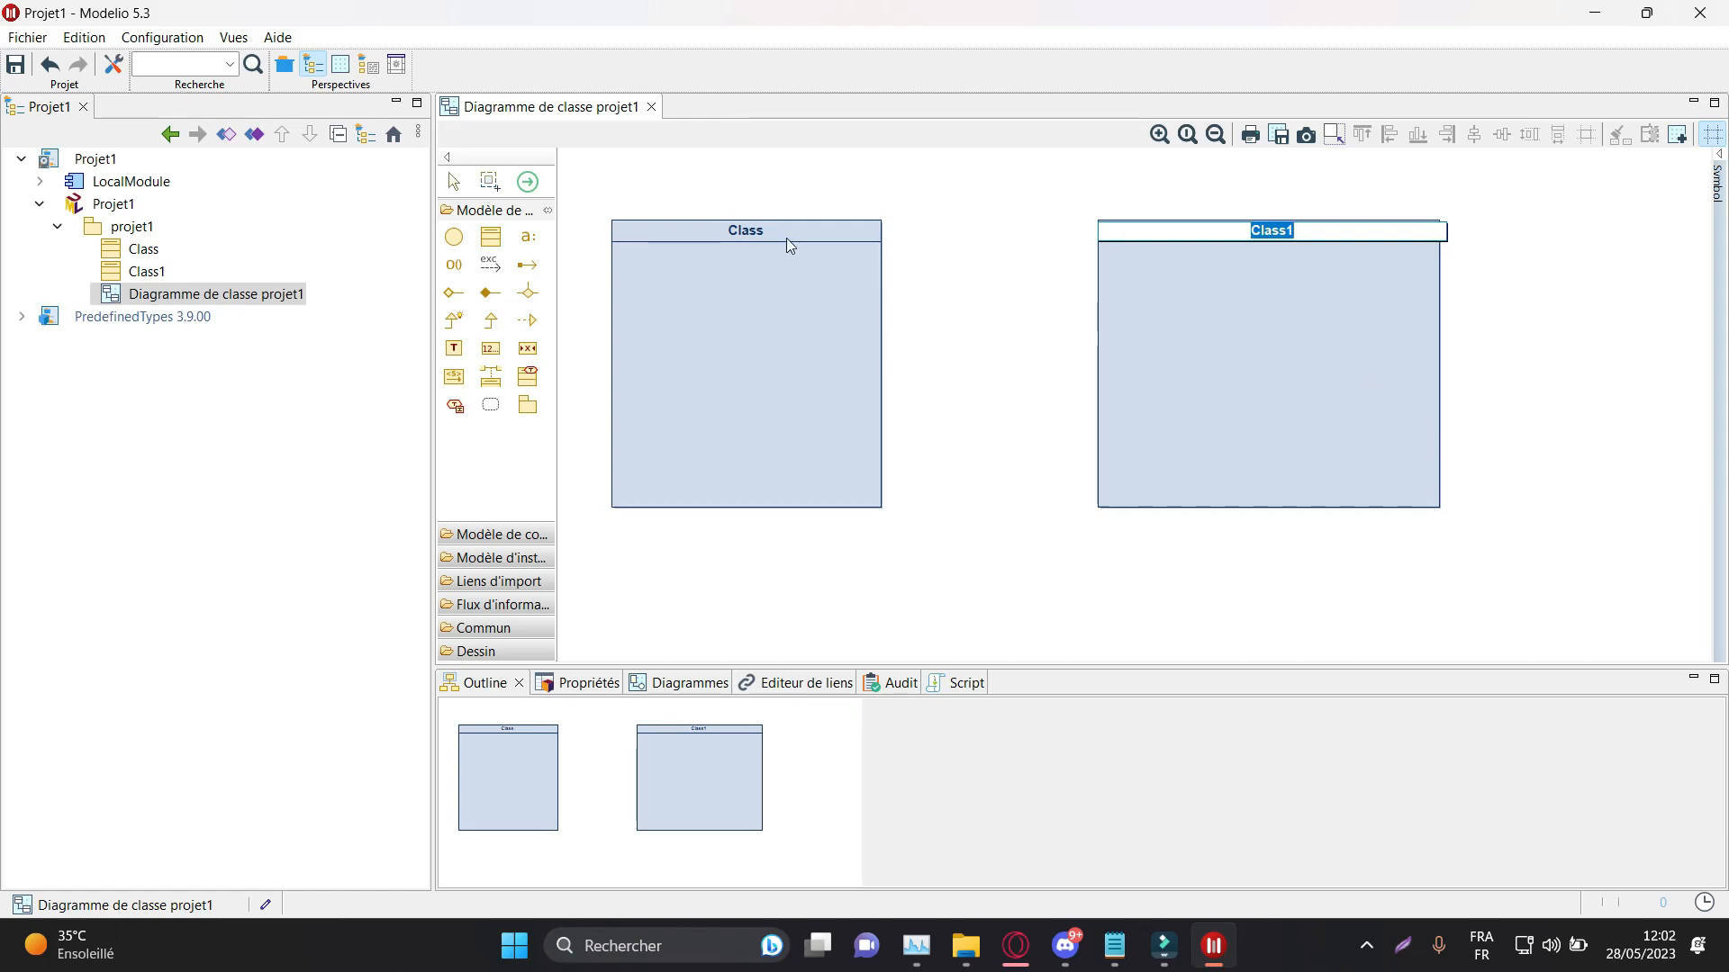
click(1504, 328)
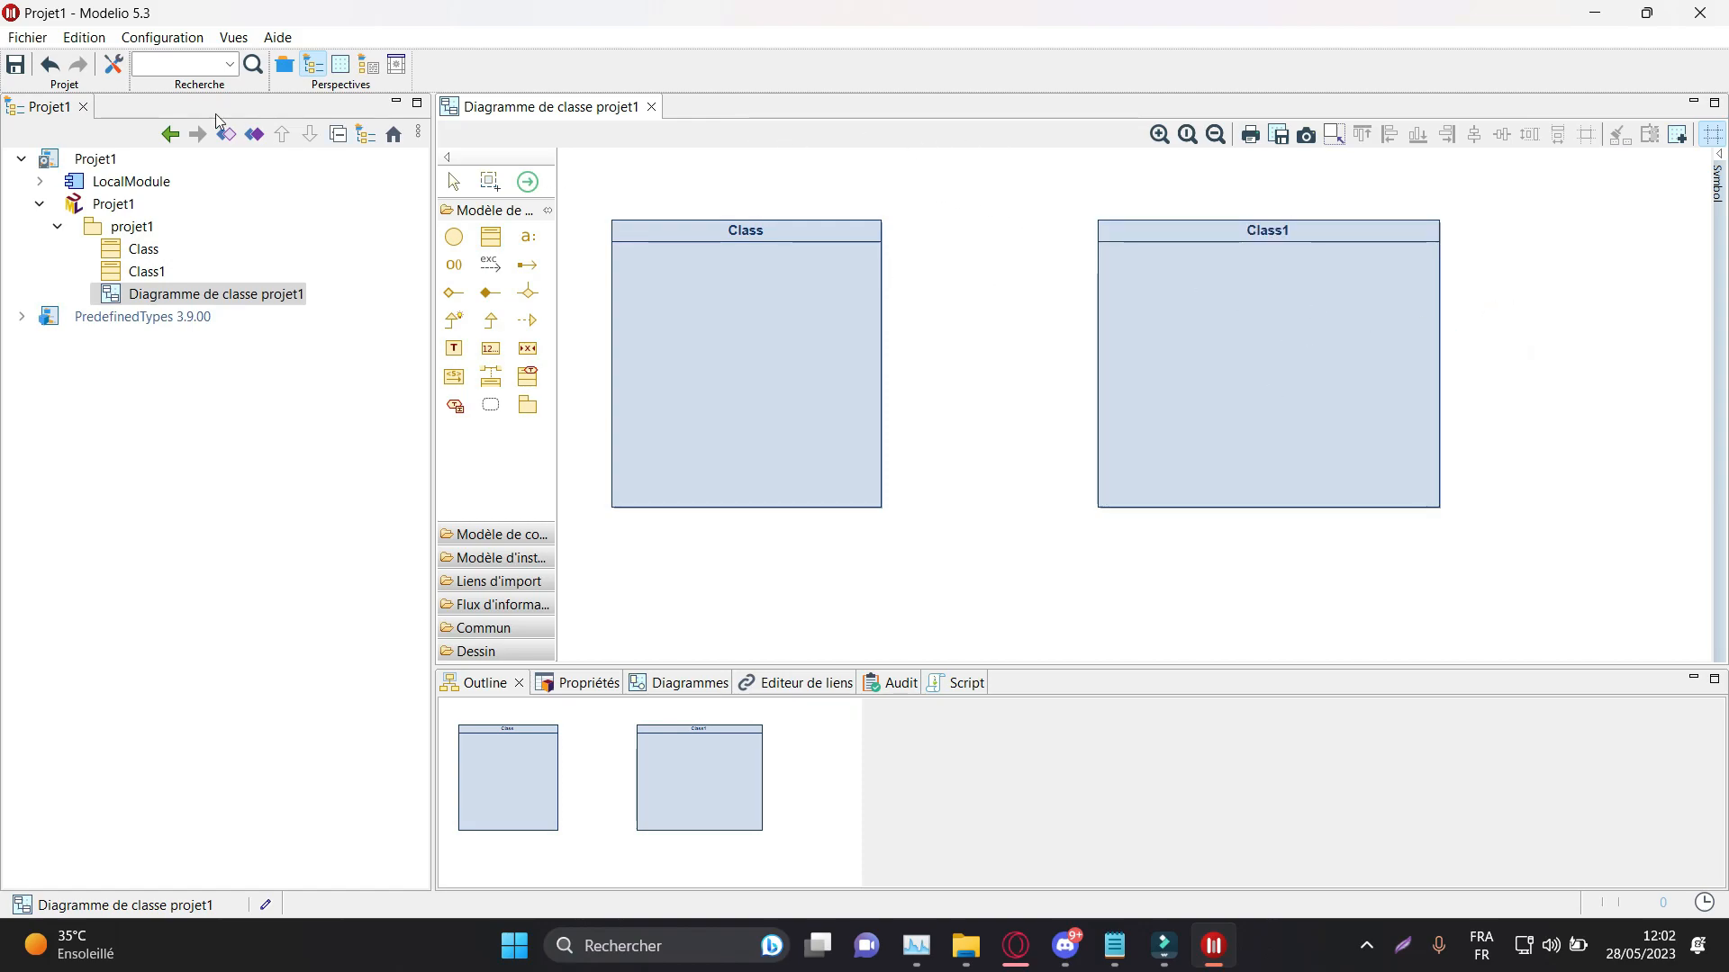
Step: Add an attribute with the default name to the class named Class
click(531, 235)
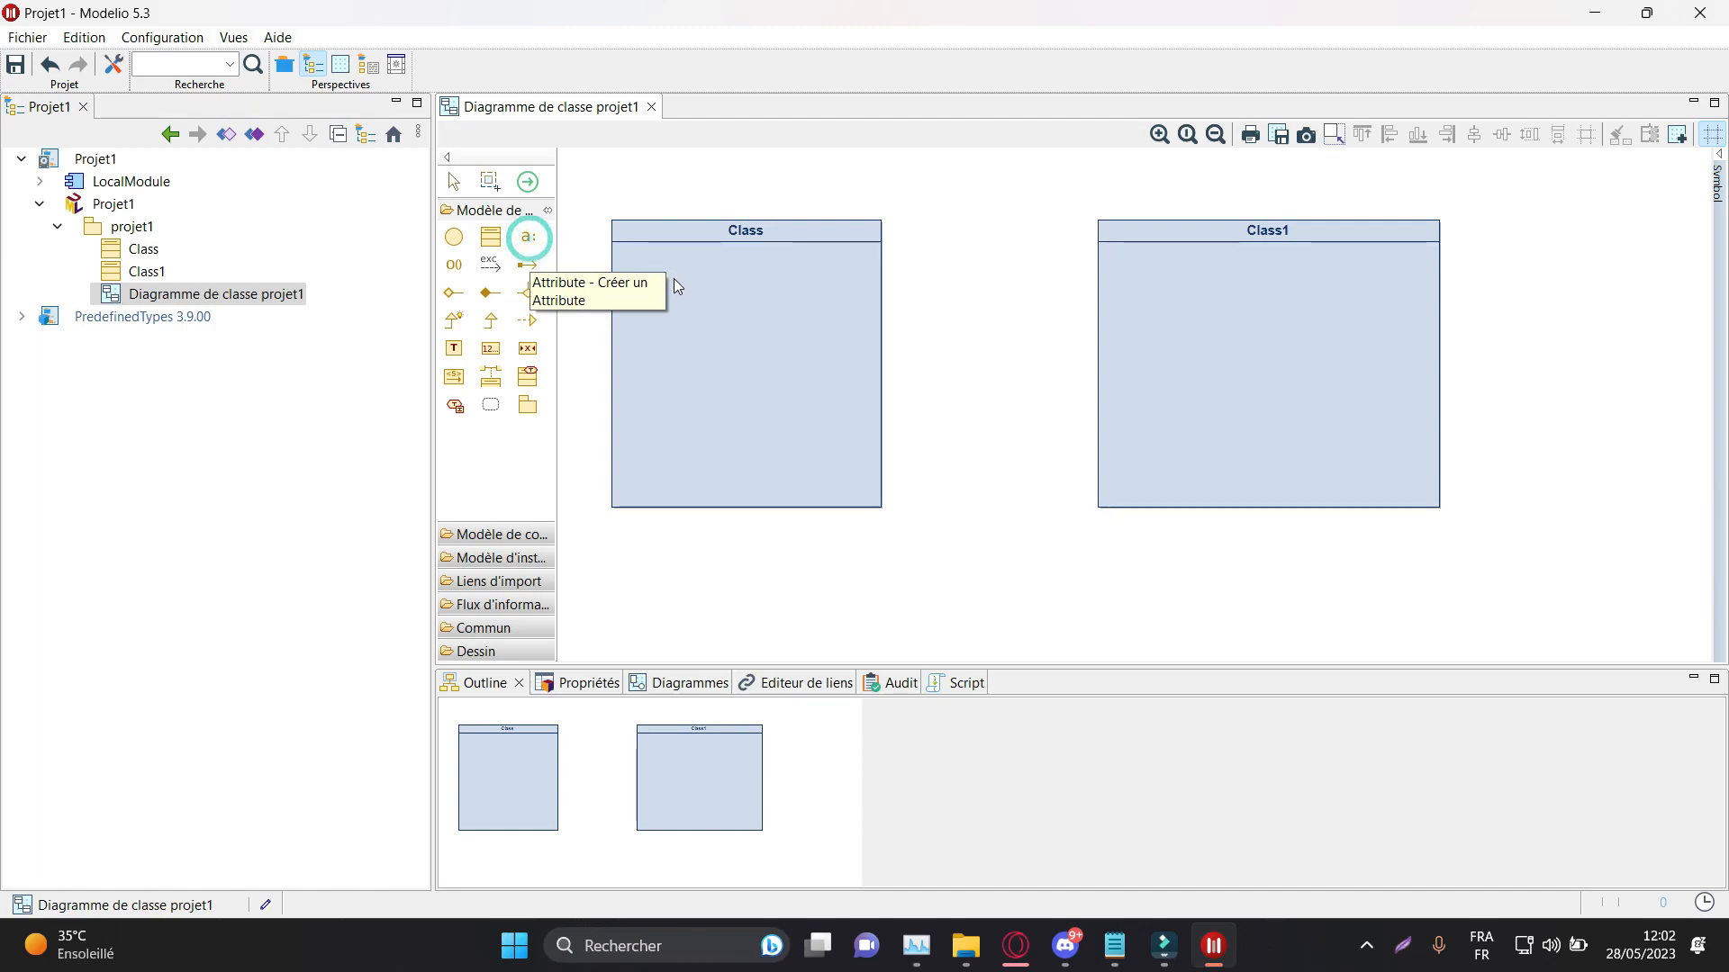
click(538, 237)
click(641, 272)
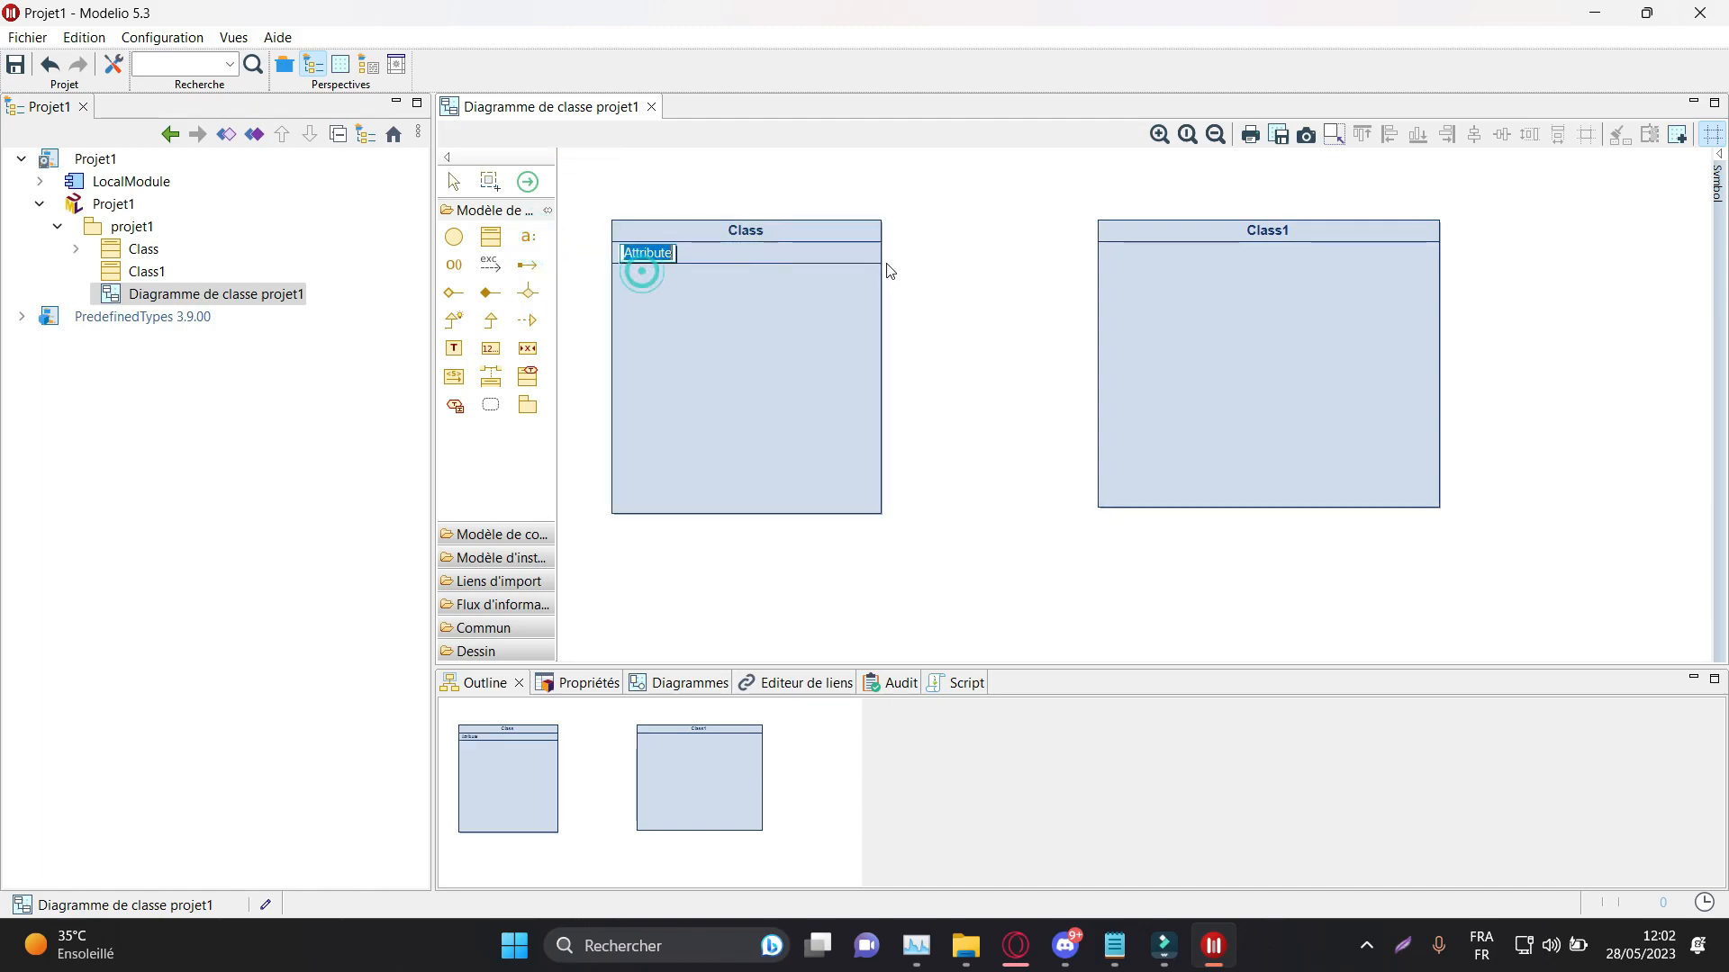
click(769, 308)
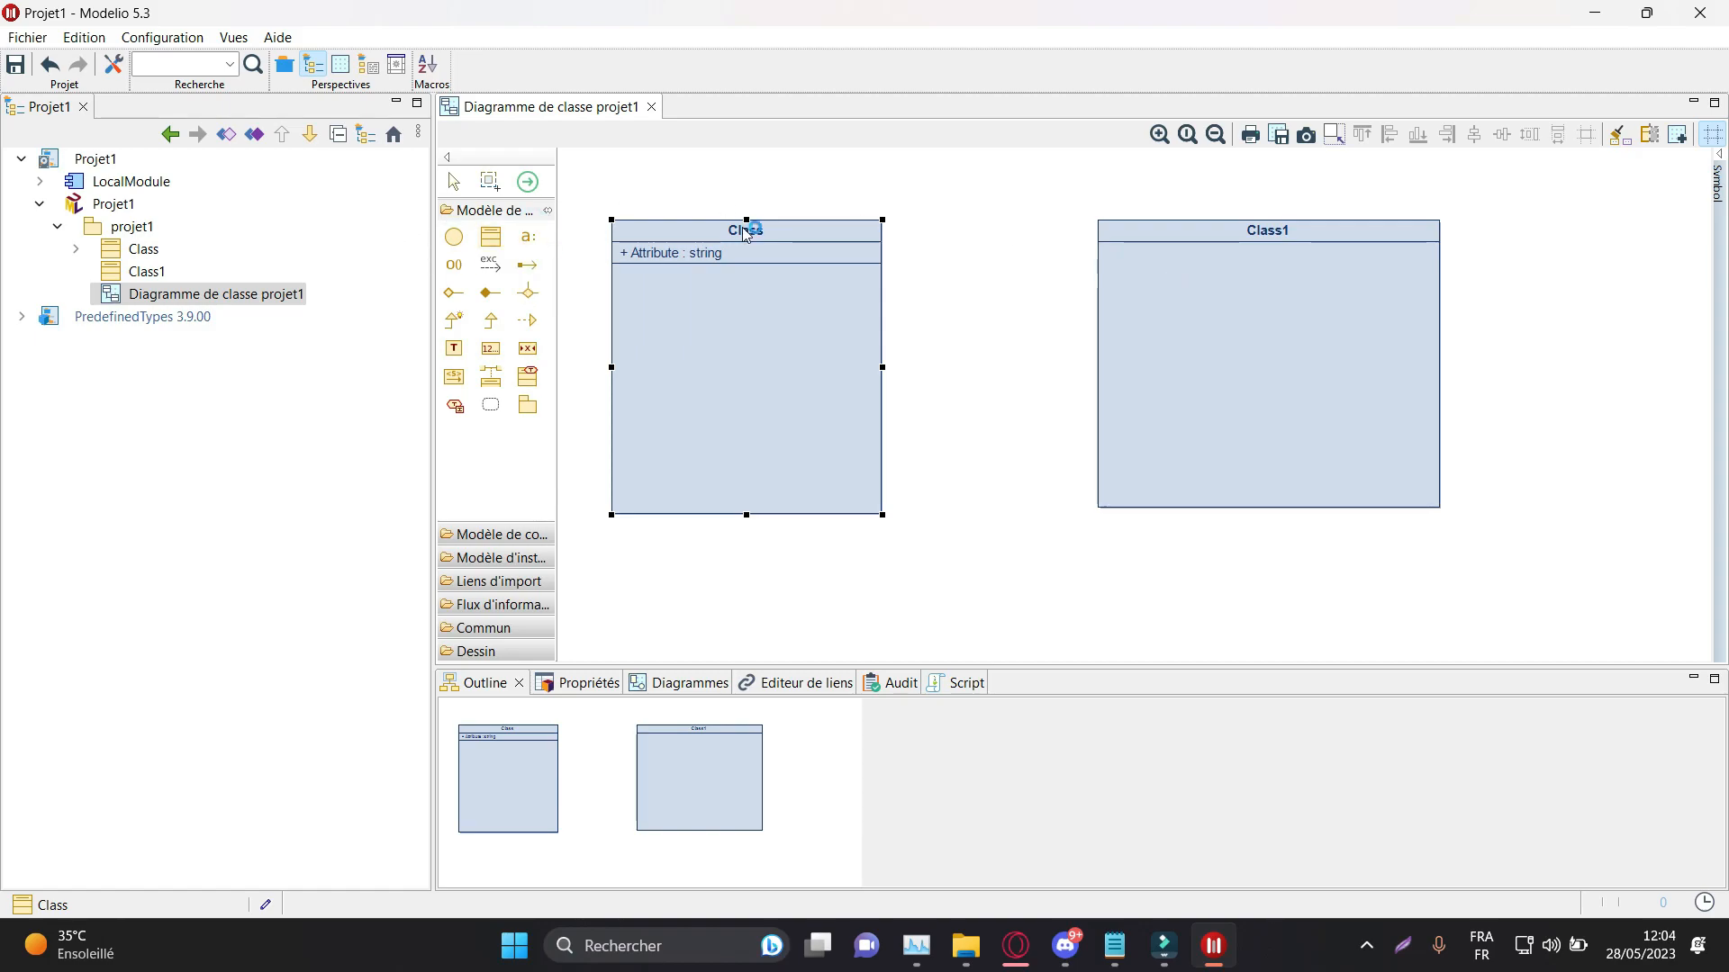
Step: Rename the class that contains the attribute as Student through its properties
double_click(747, 228)
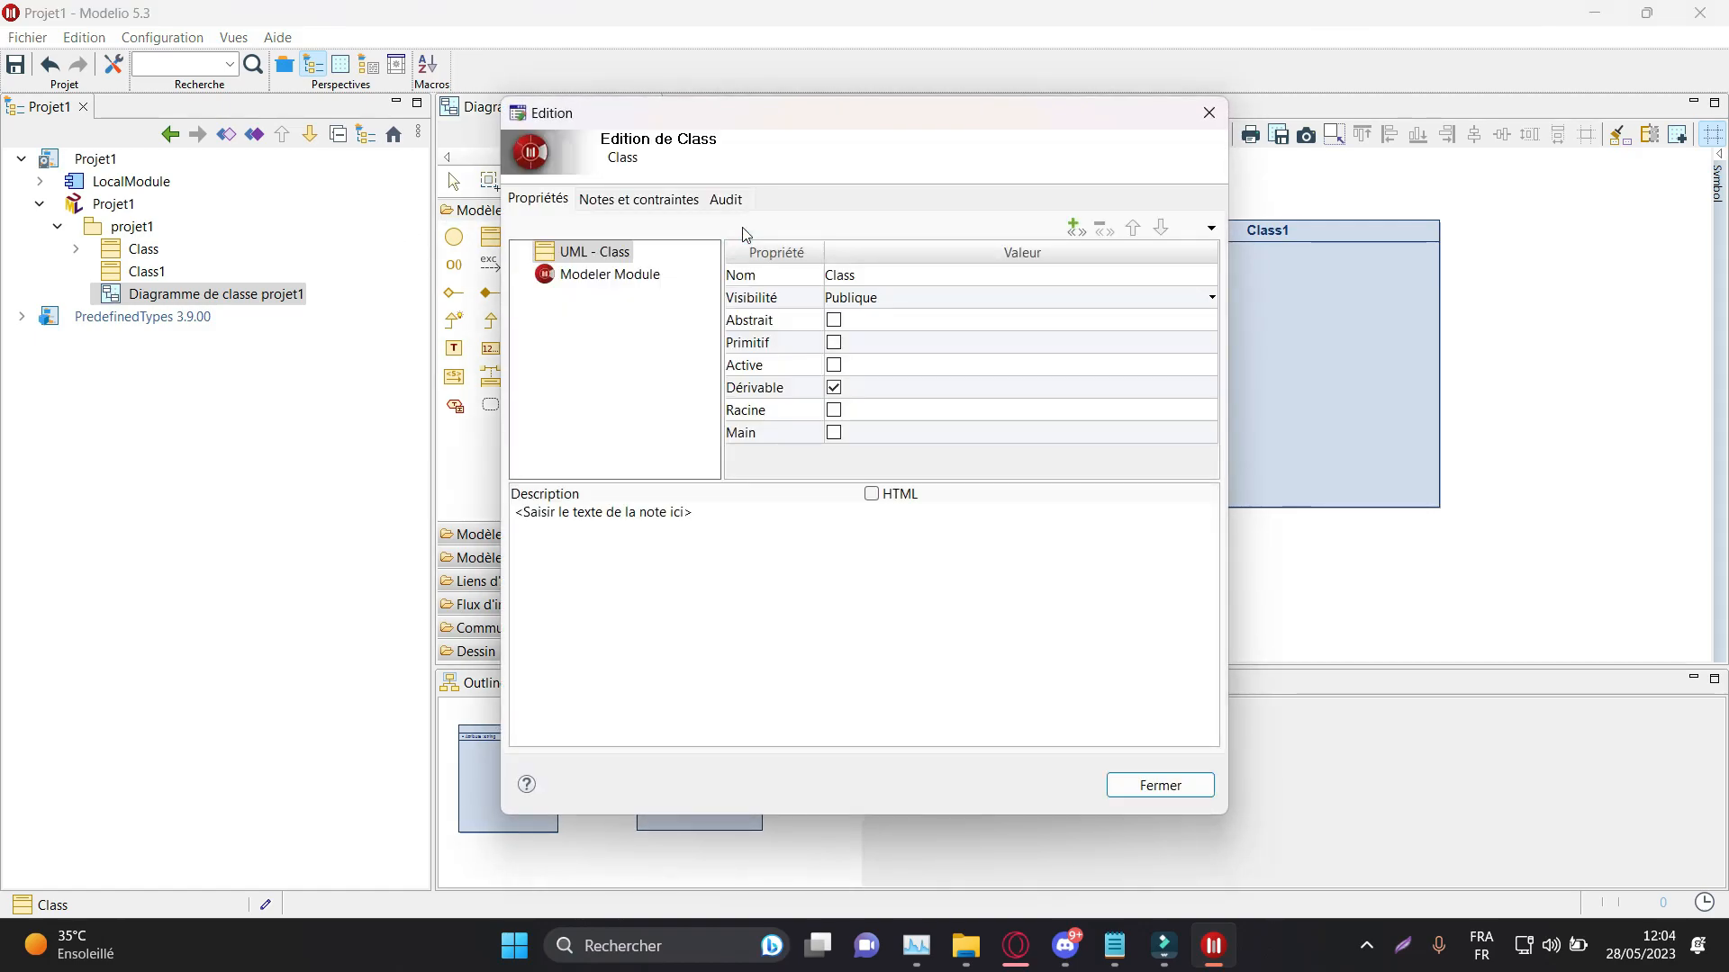
click(889, 274)
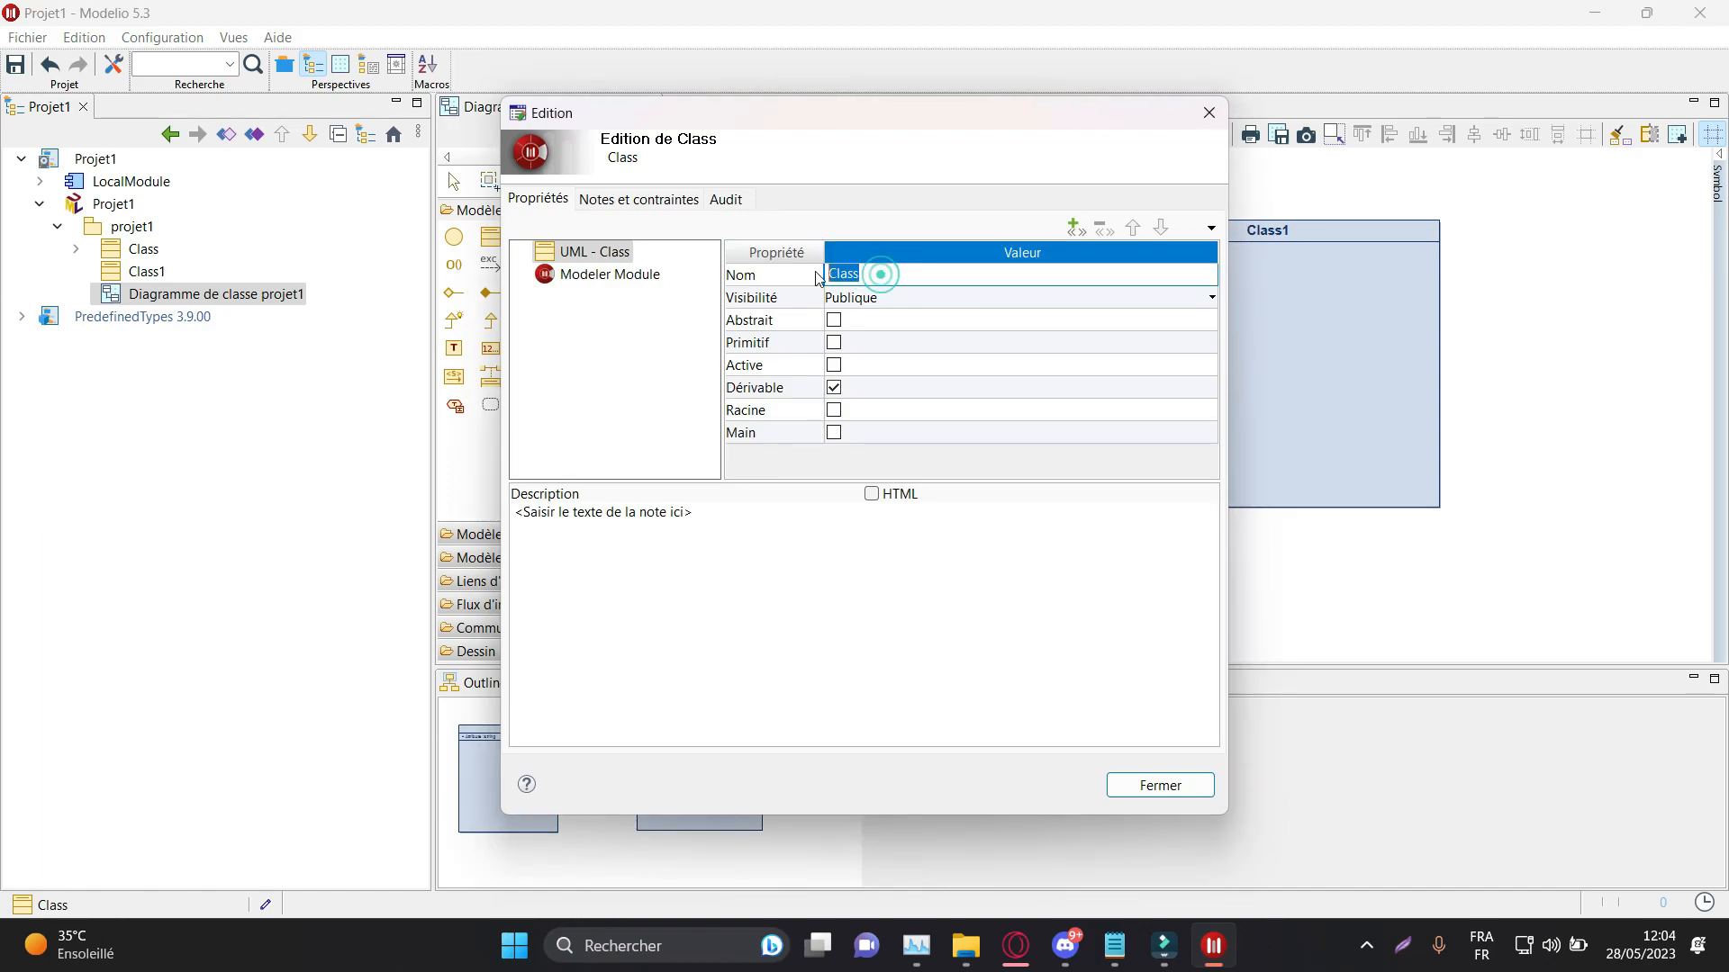
text(Student)
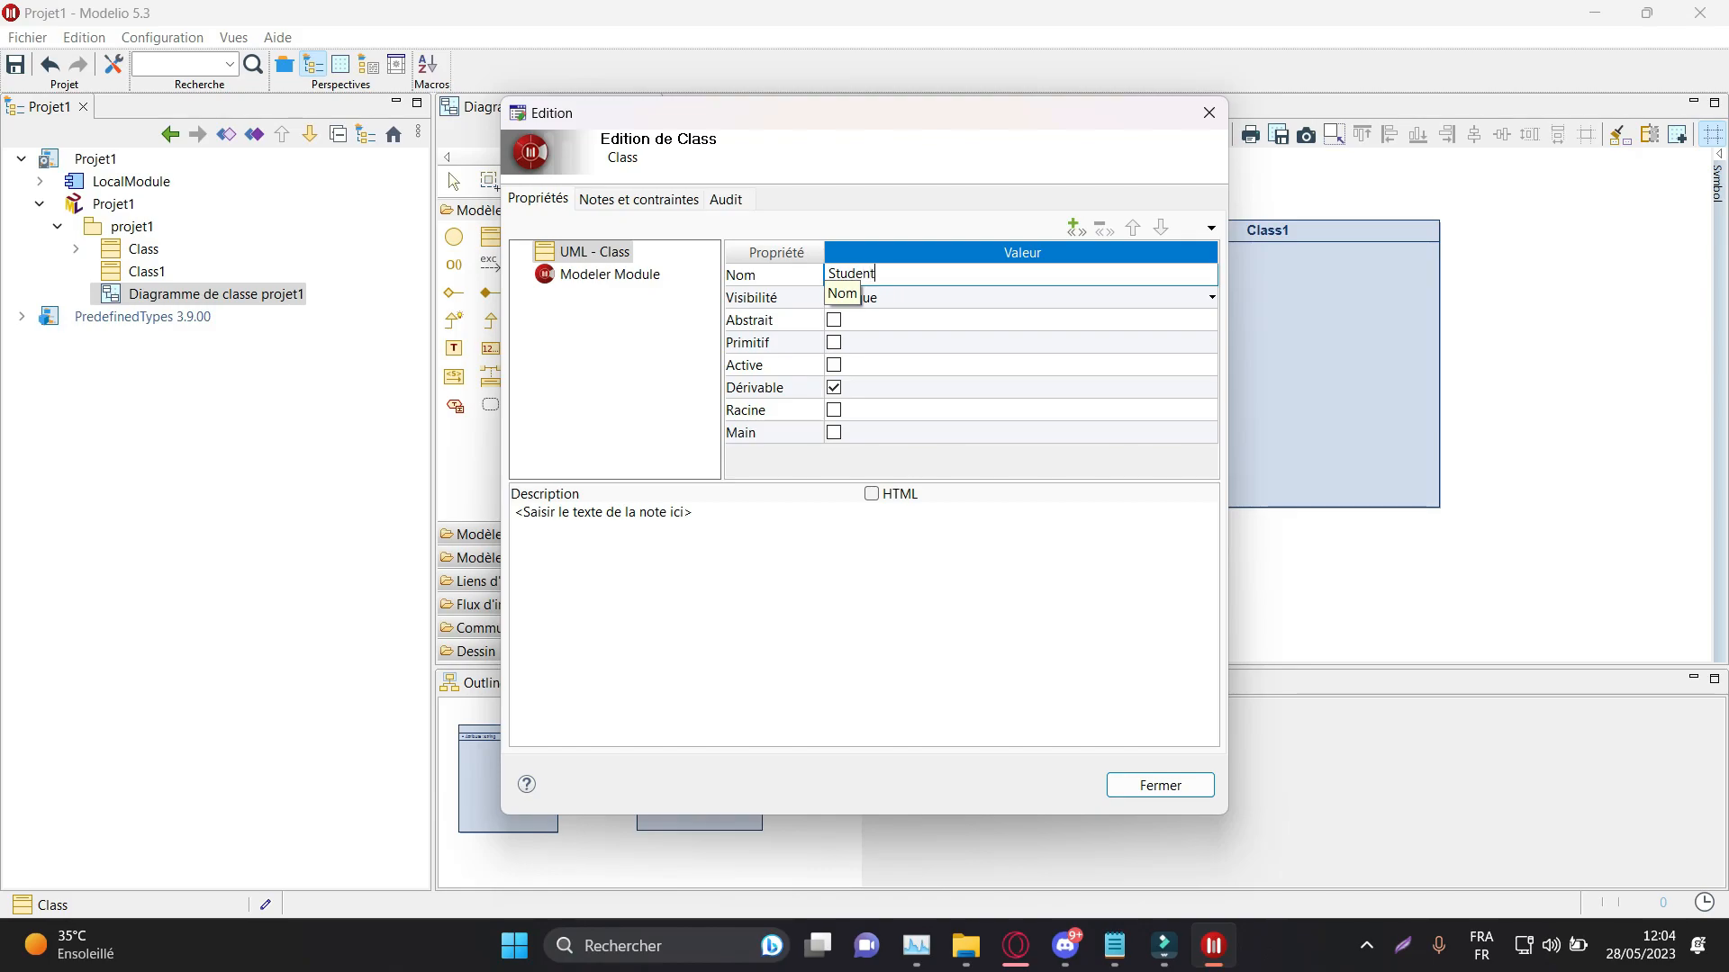
click(1164, 794)
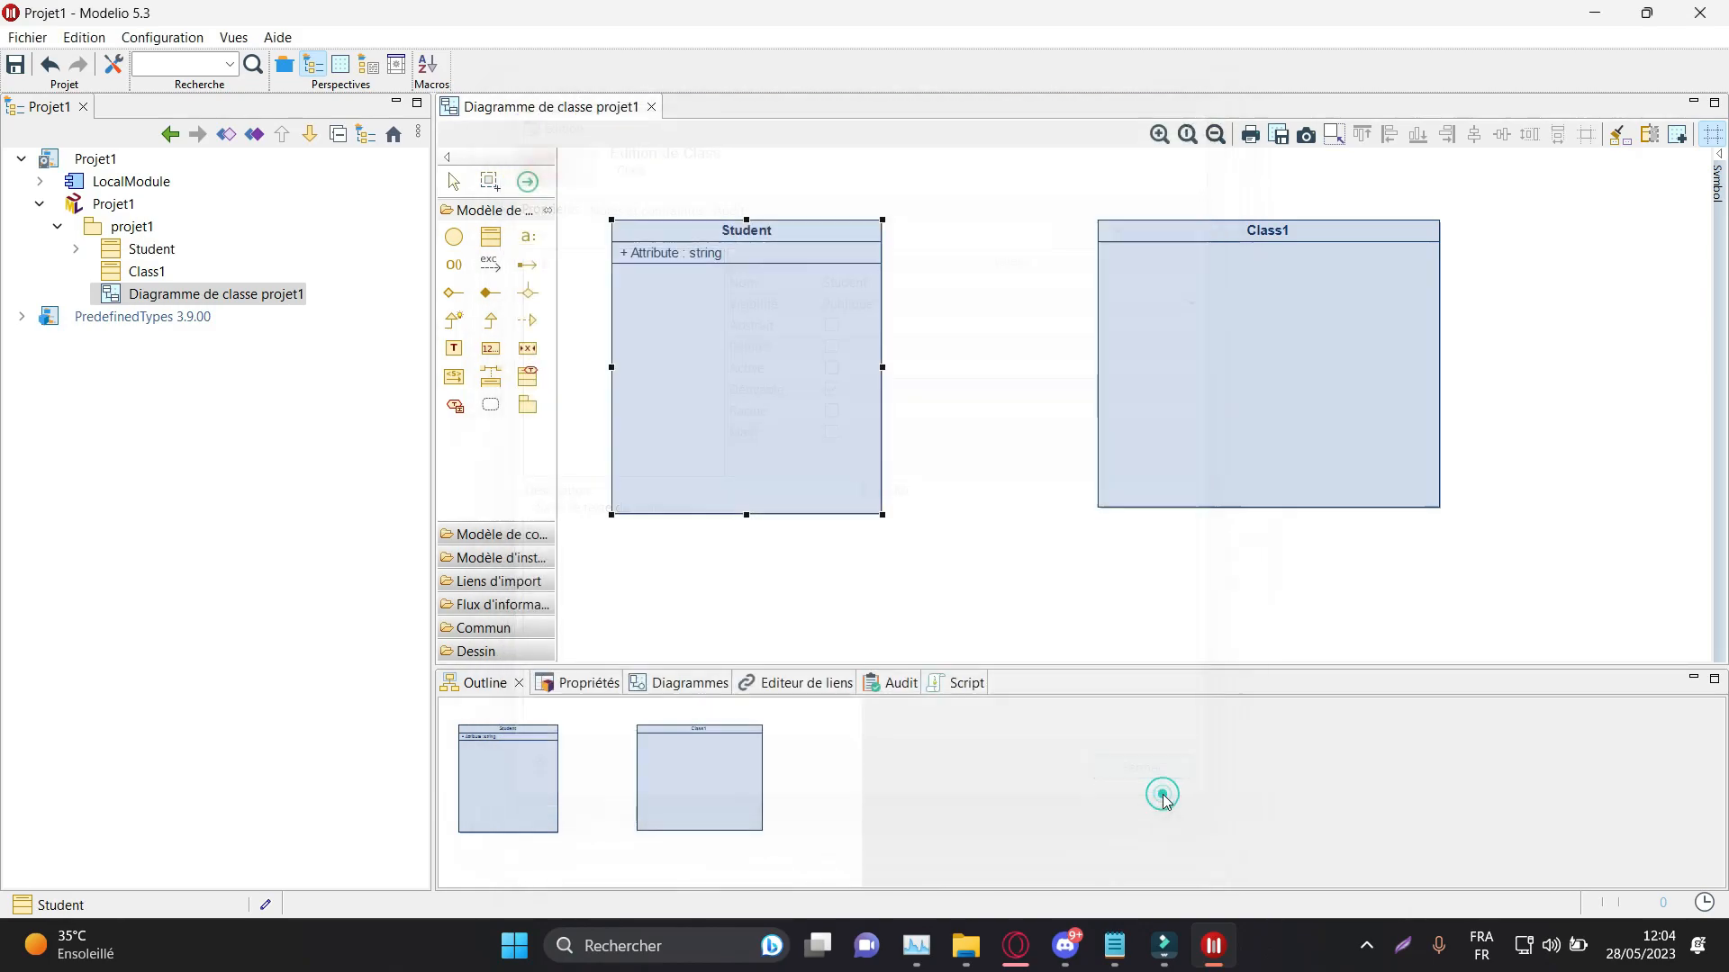
Step: Rename the Student class's attribute as id through its properties
click(642, 253)
double_click(643, 253)
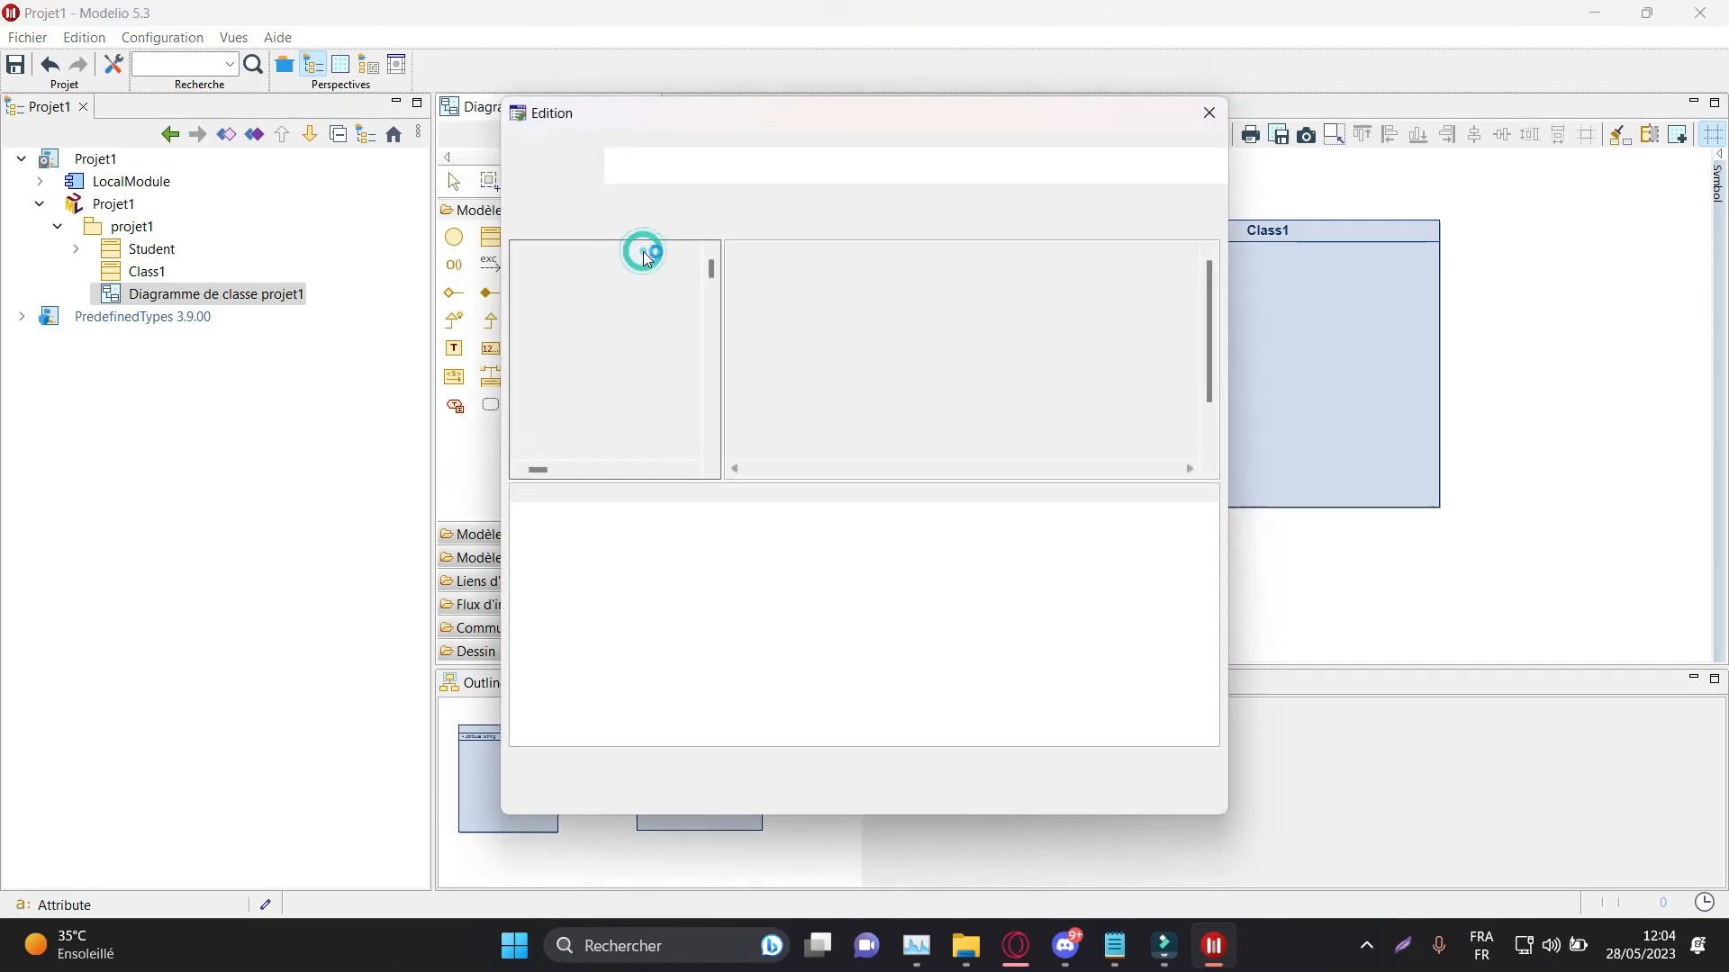
click(911, 272)
double_click(911, 272)
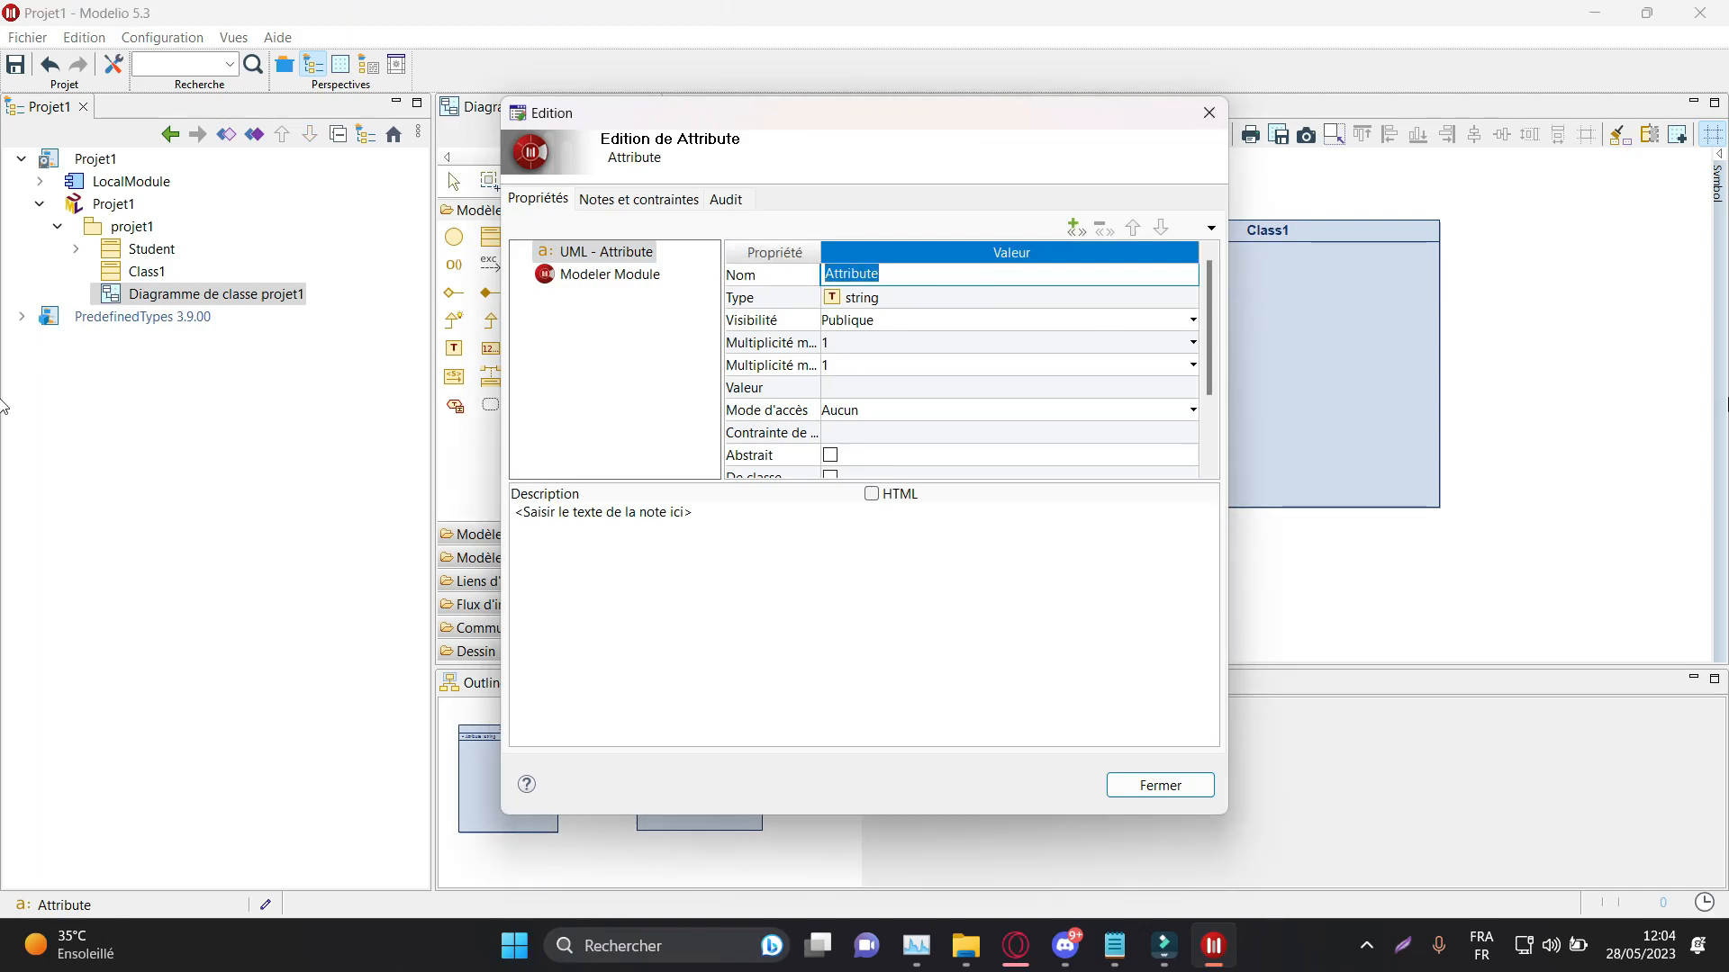
text(id)
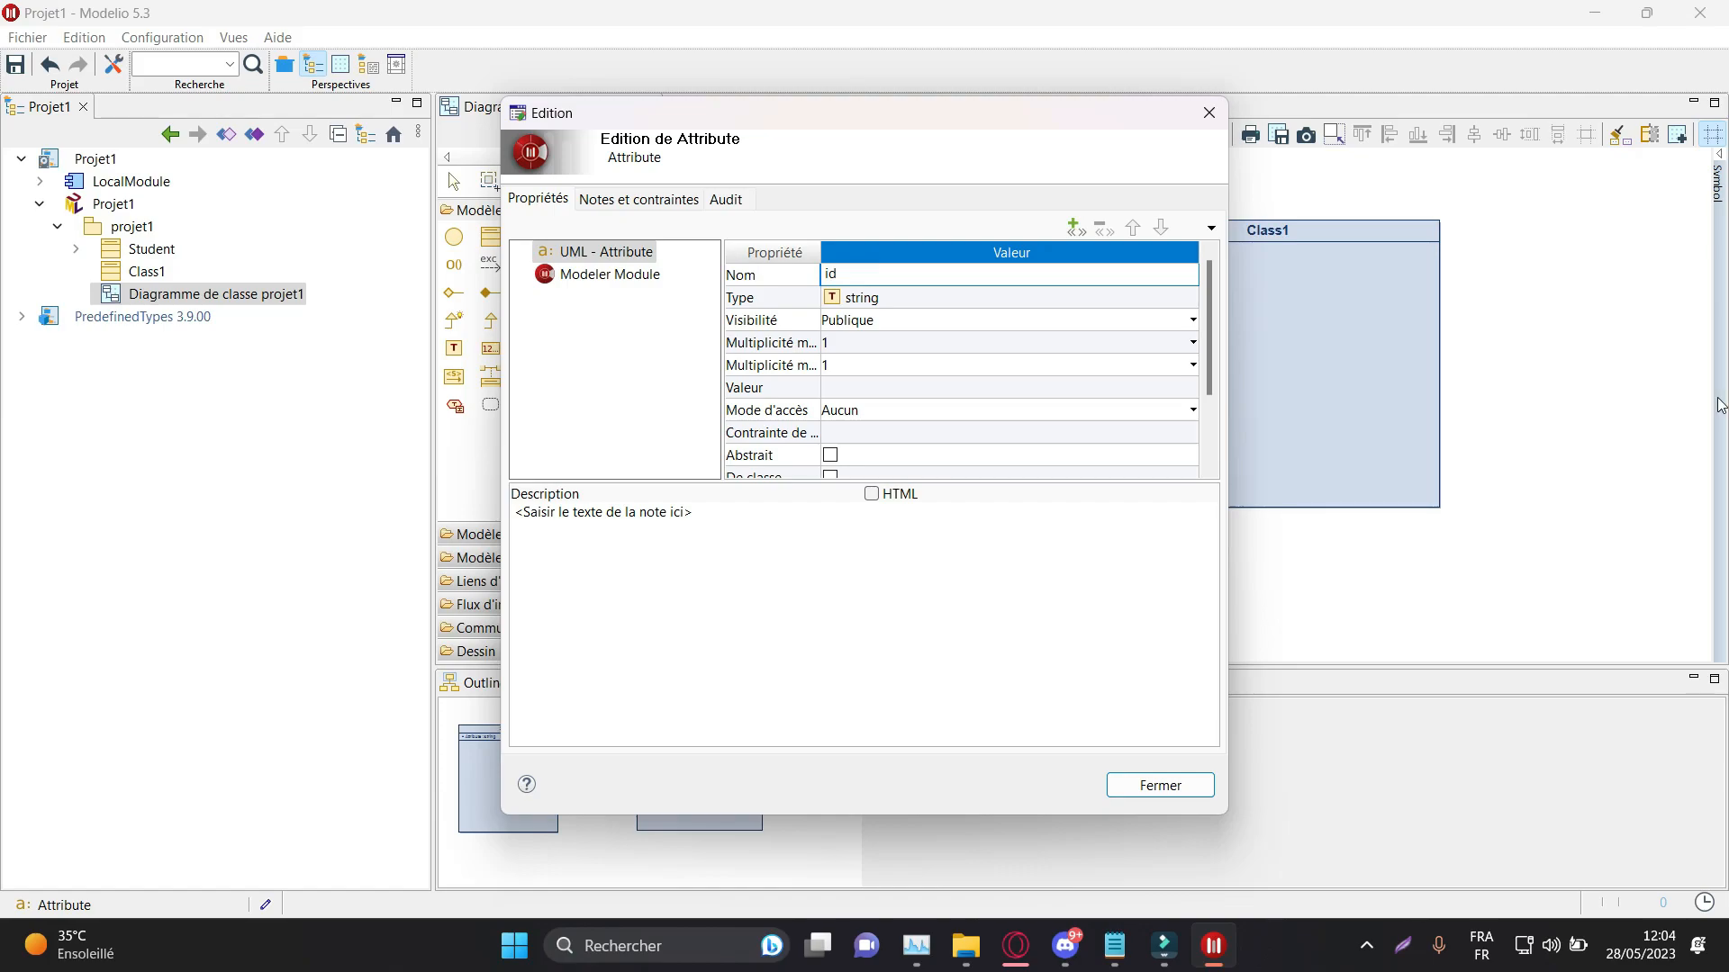
Step: Set the type of the id attribute to integer
click(932, 300)
click(932, 302)
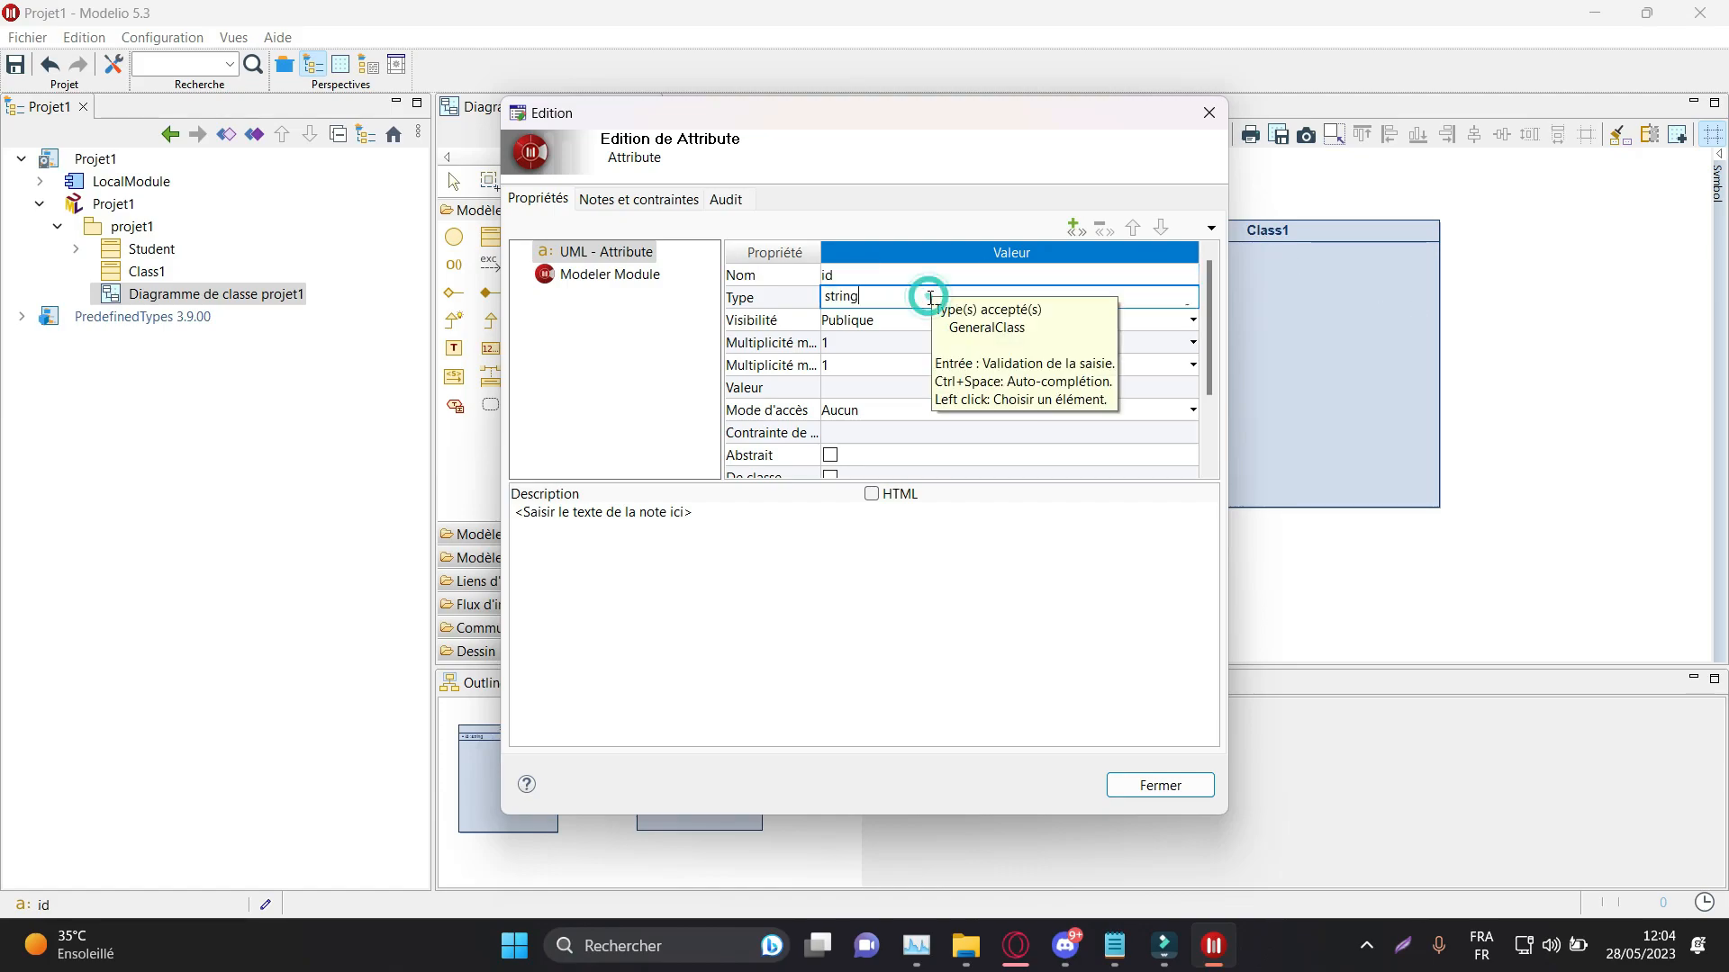
click(1169, 297)
drag(951, 293, 551, 277)
text(id : int)
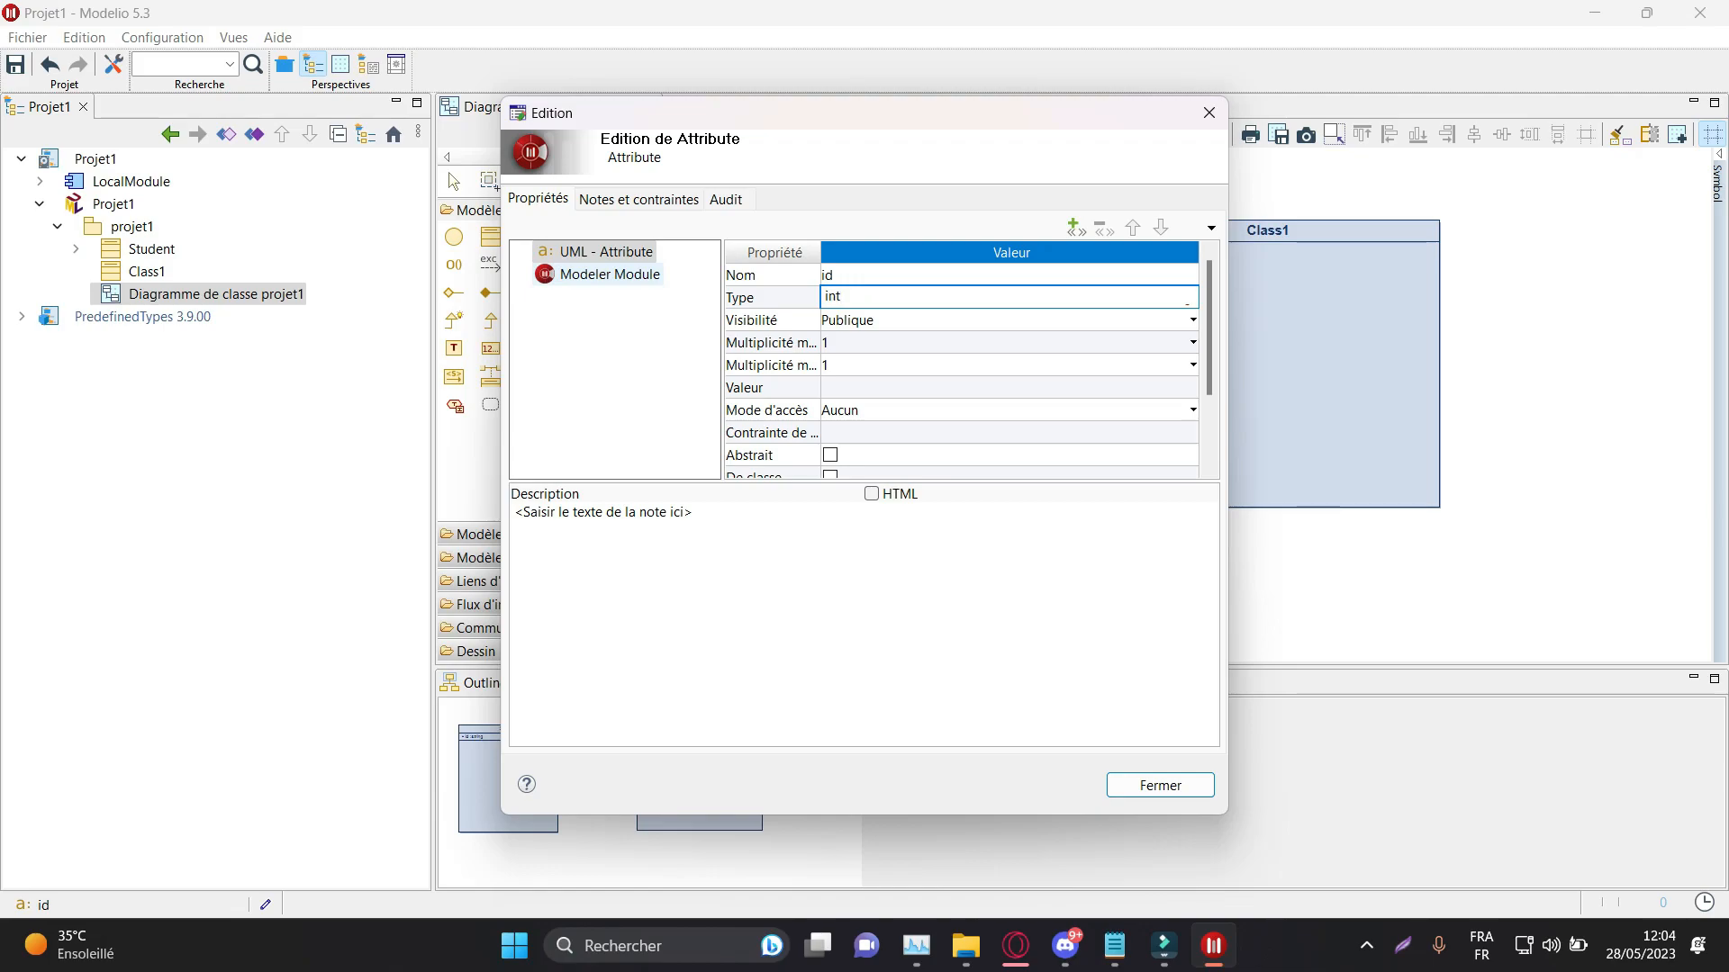
text(eger)
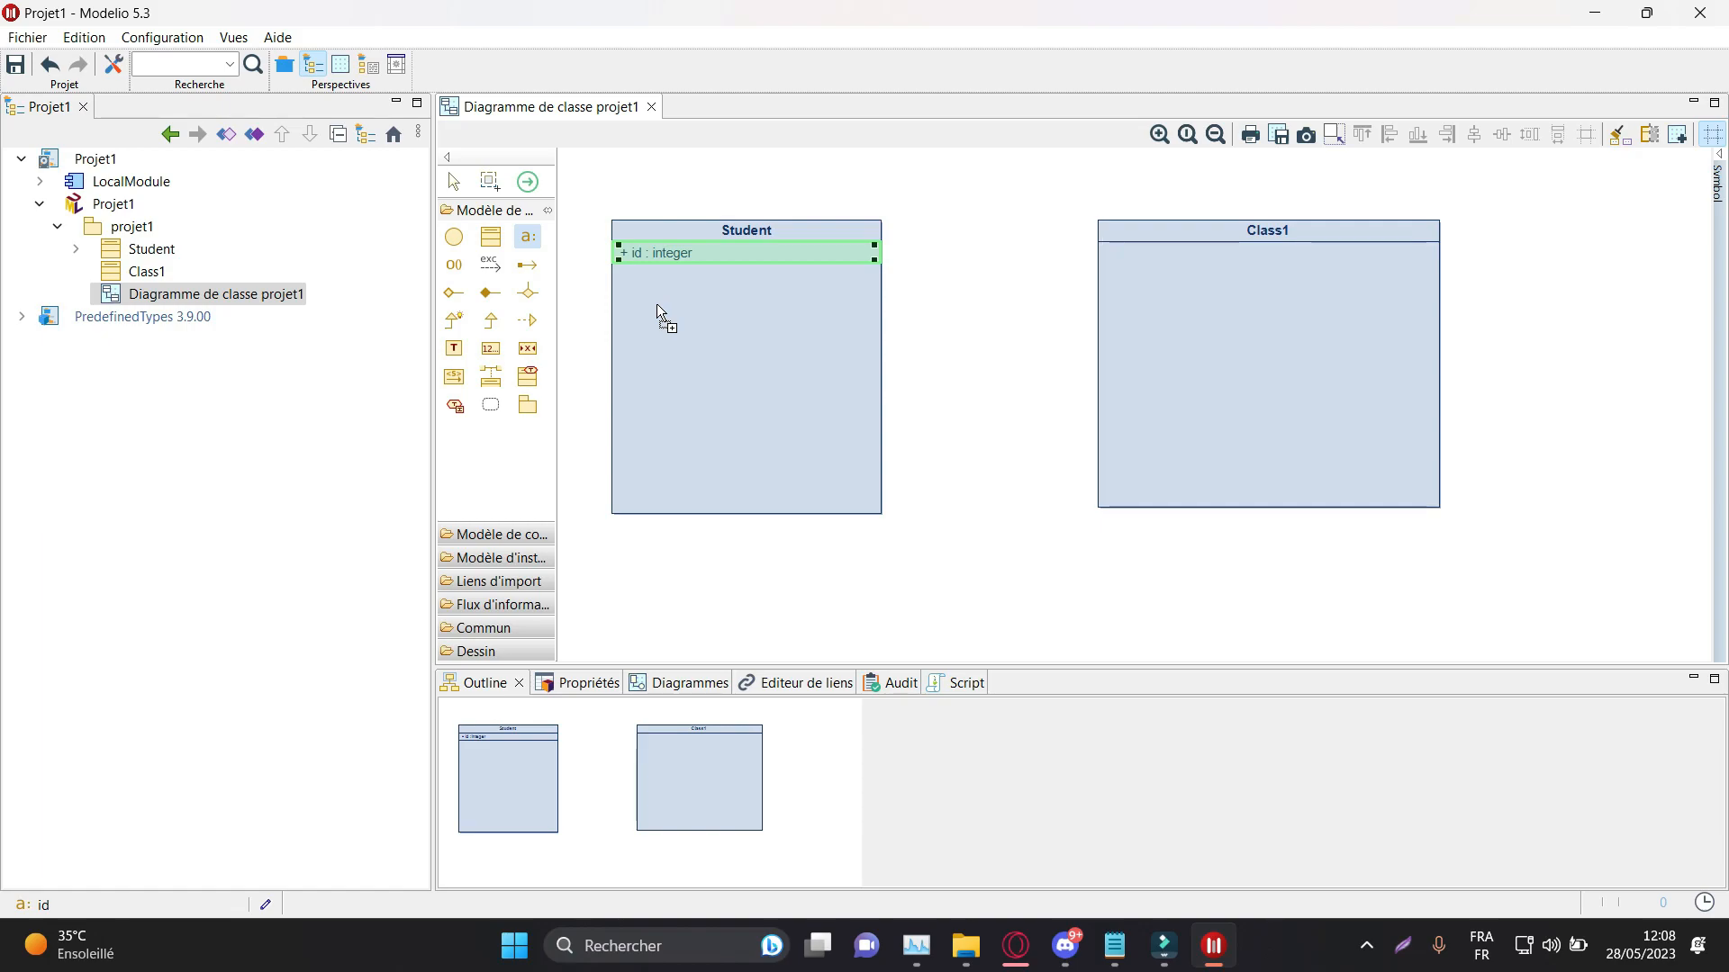
Step: Add two more attributes, name and age, to the Student class, keeping their default type
click(648, 300)
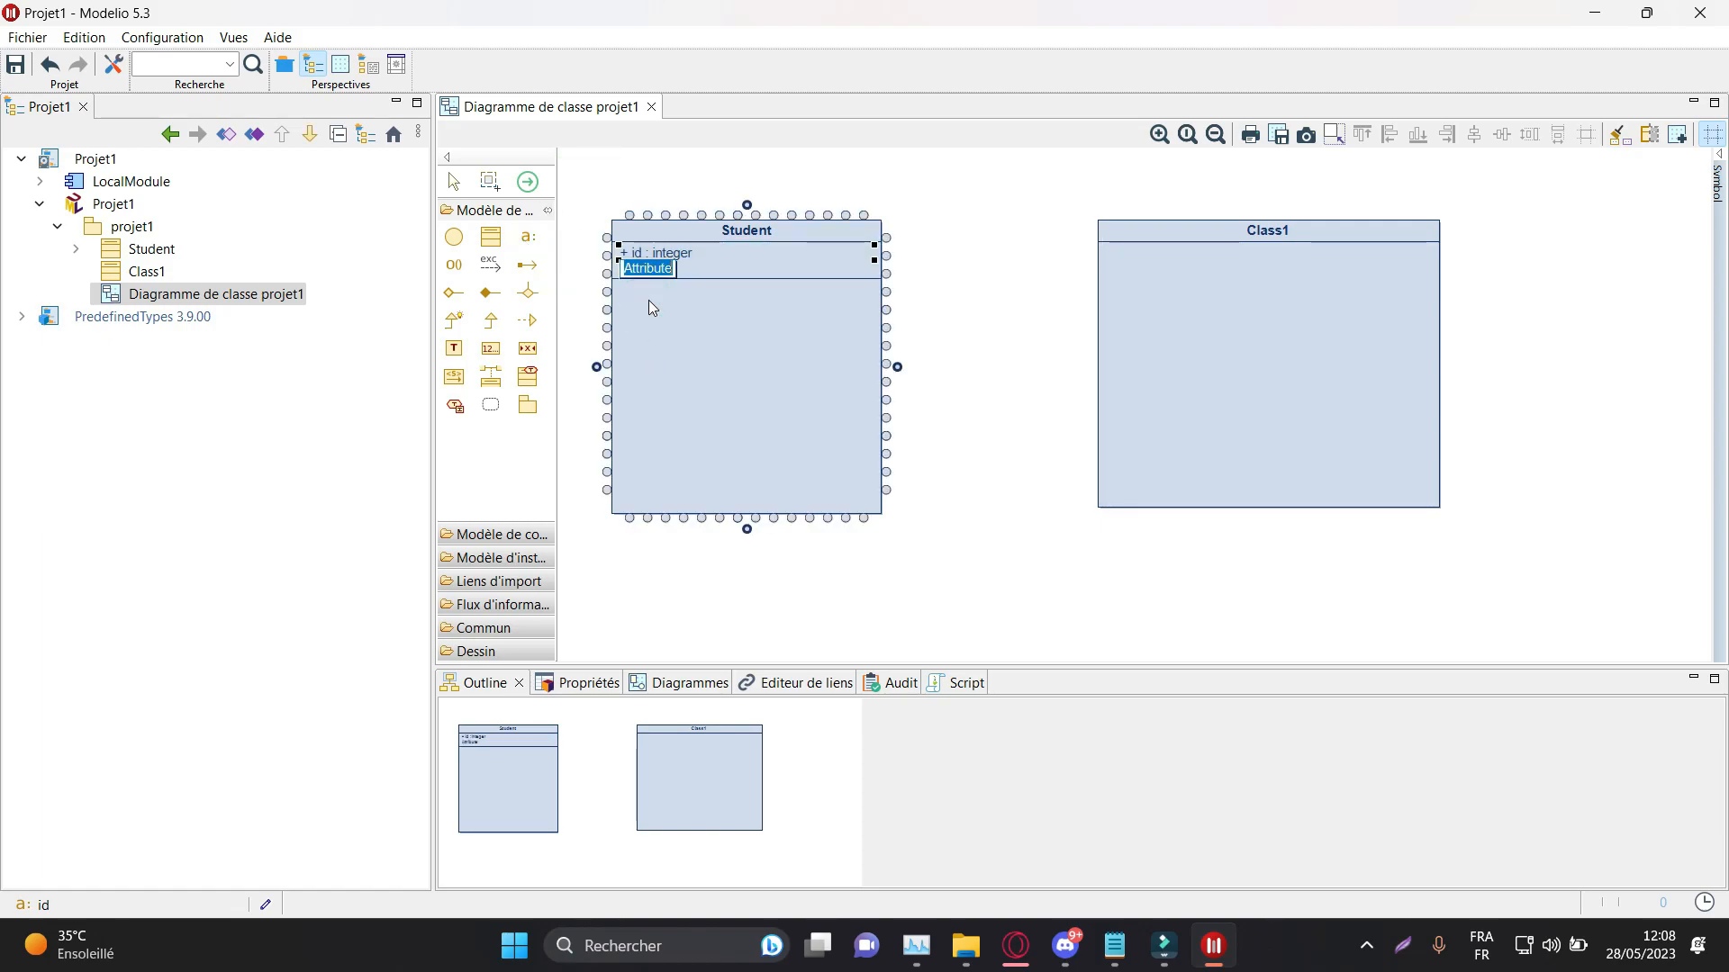
text(nam)
click(528, 237)
click(688, 317)
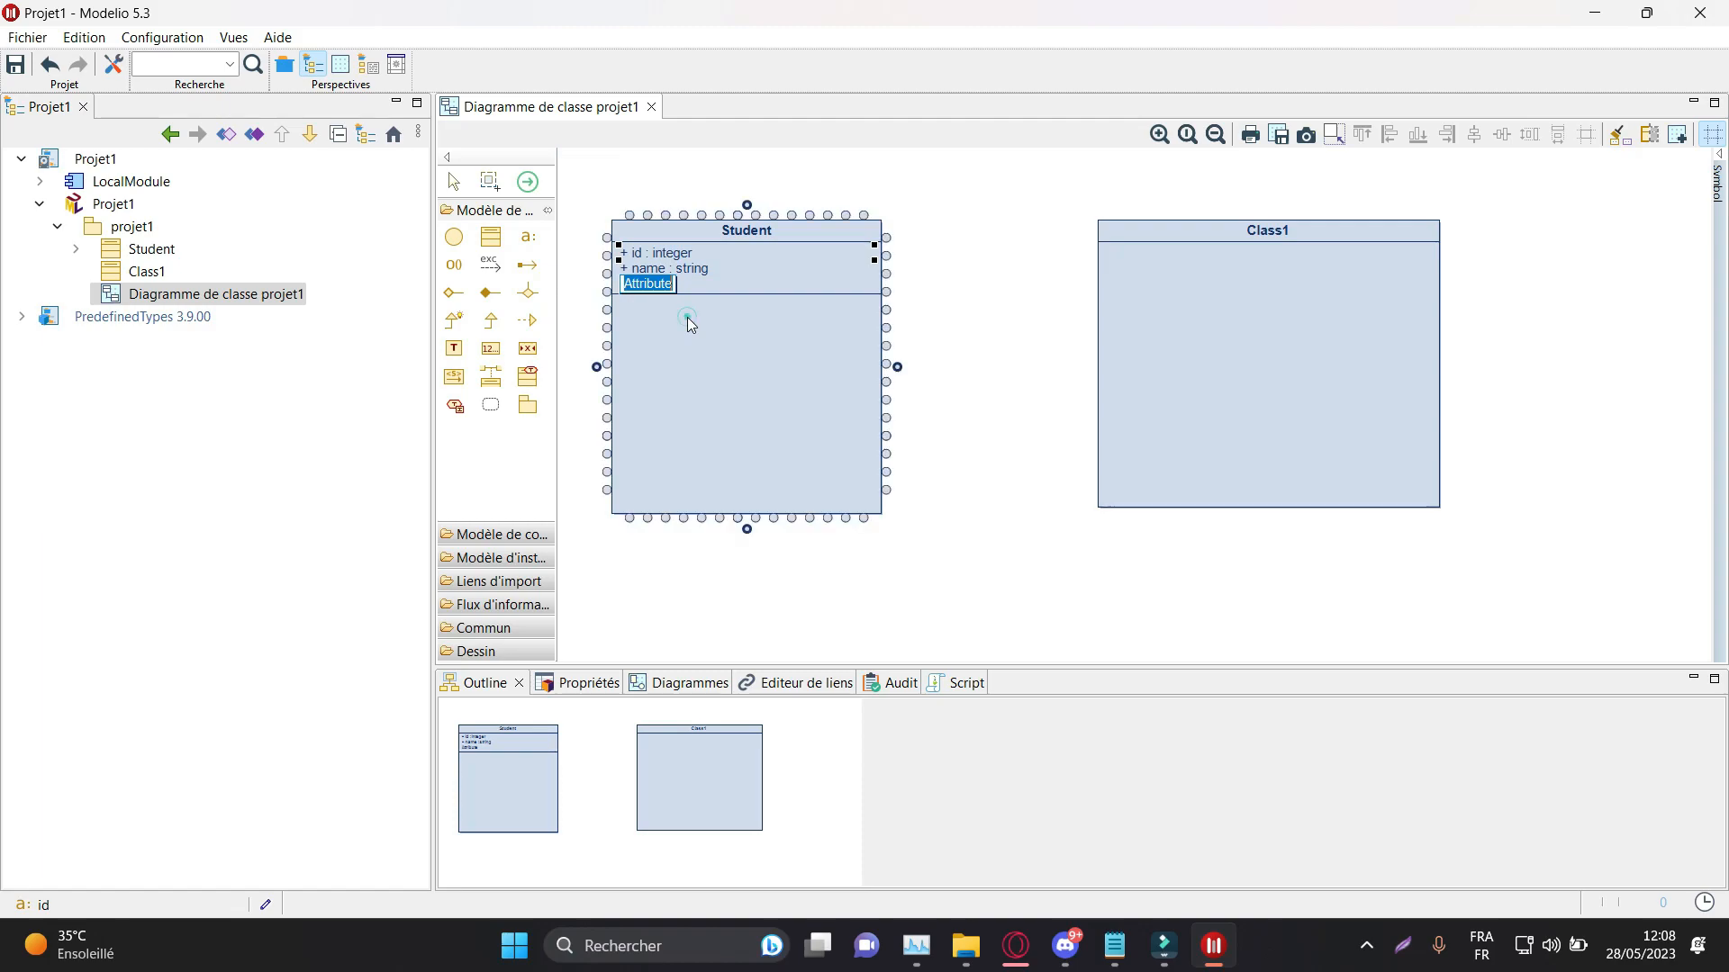
text(age)
key(Return)
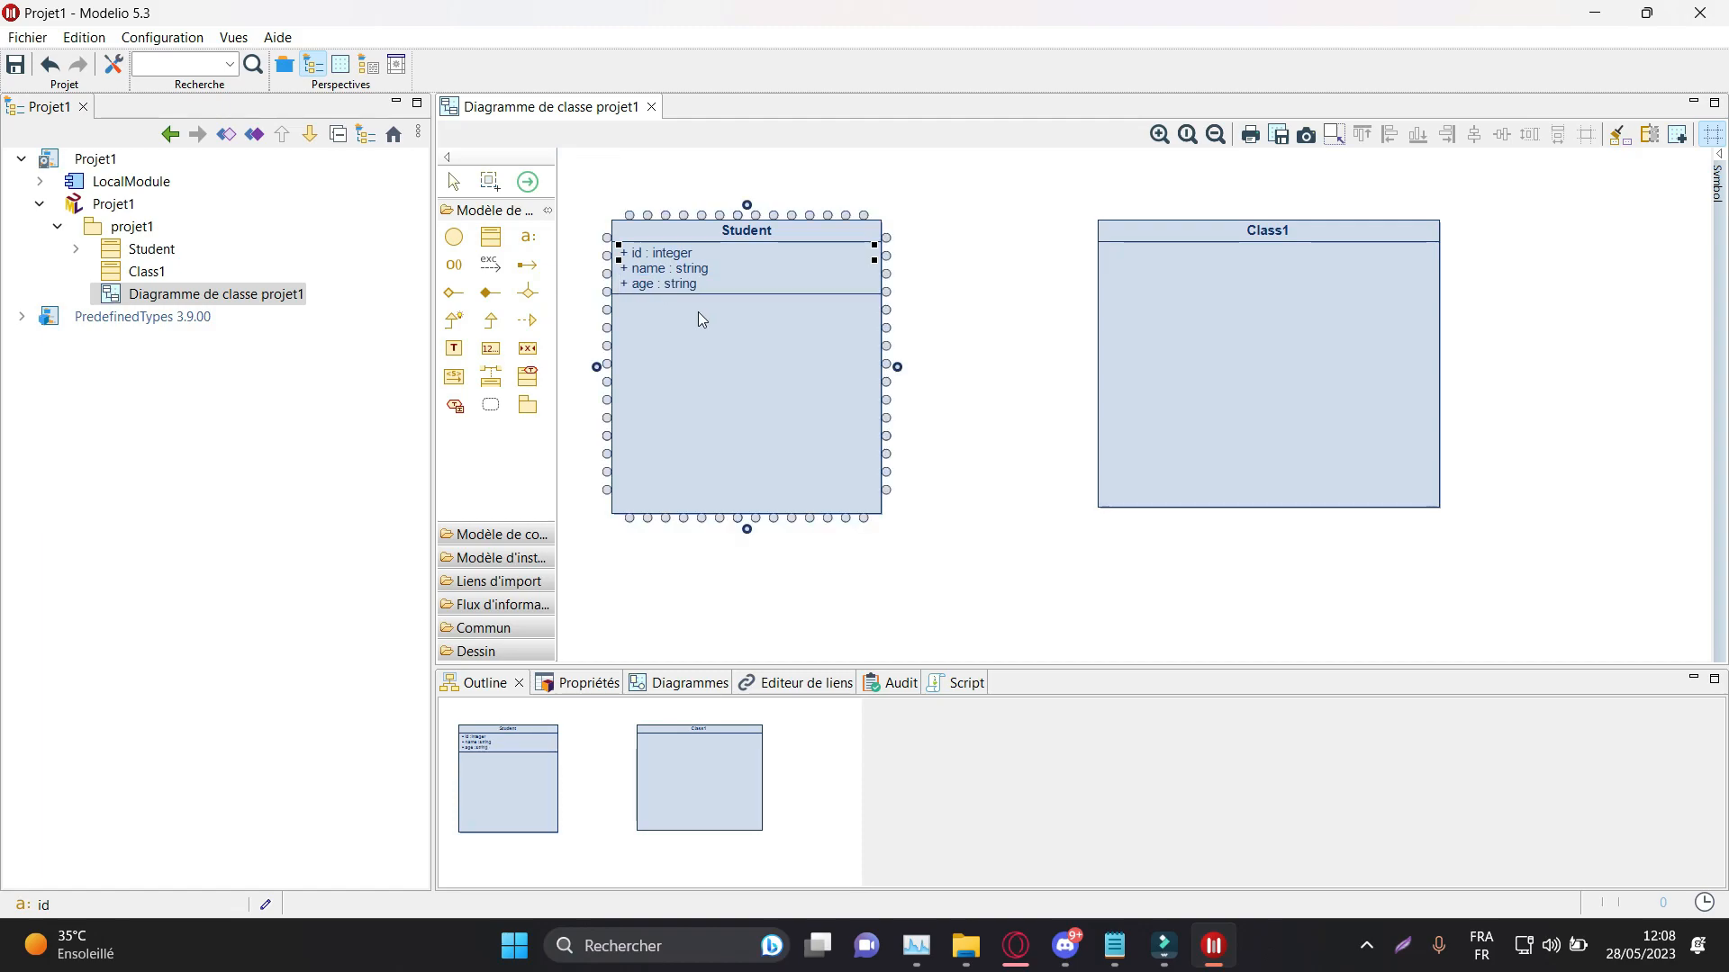
click(1040, 333)
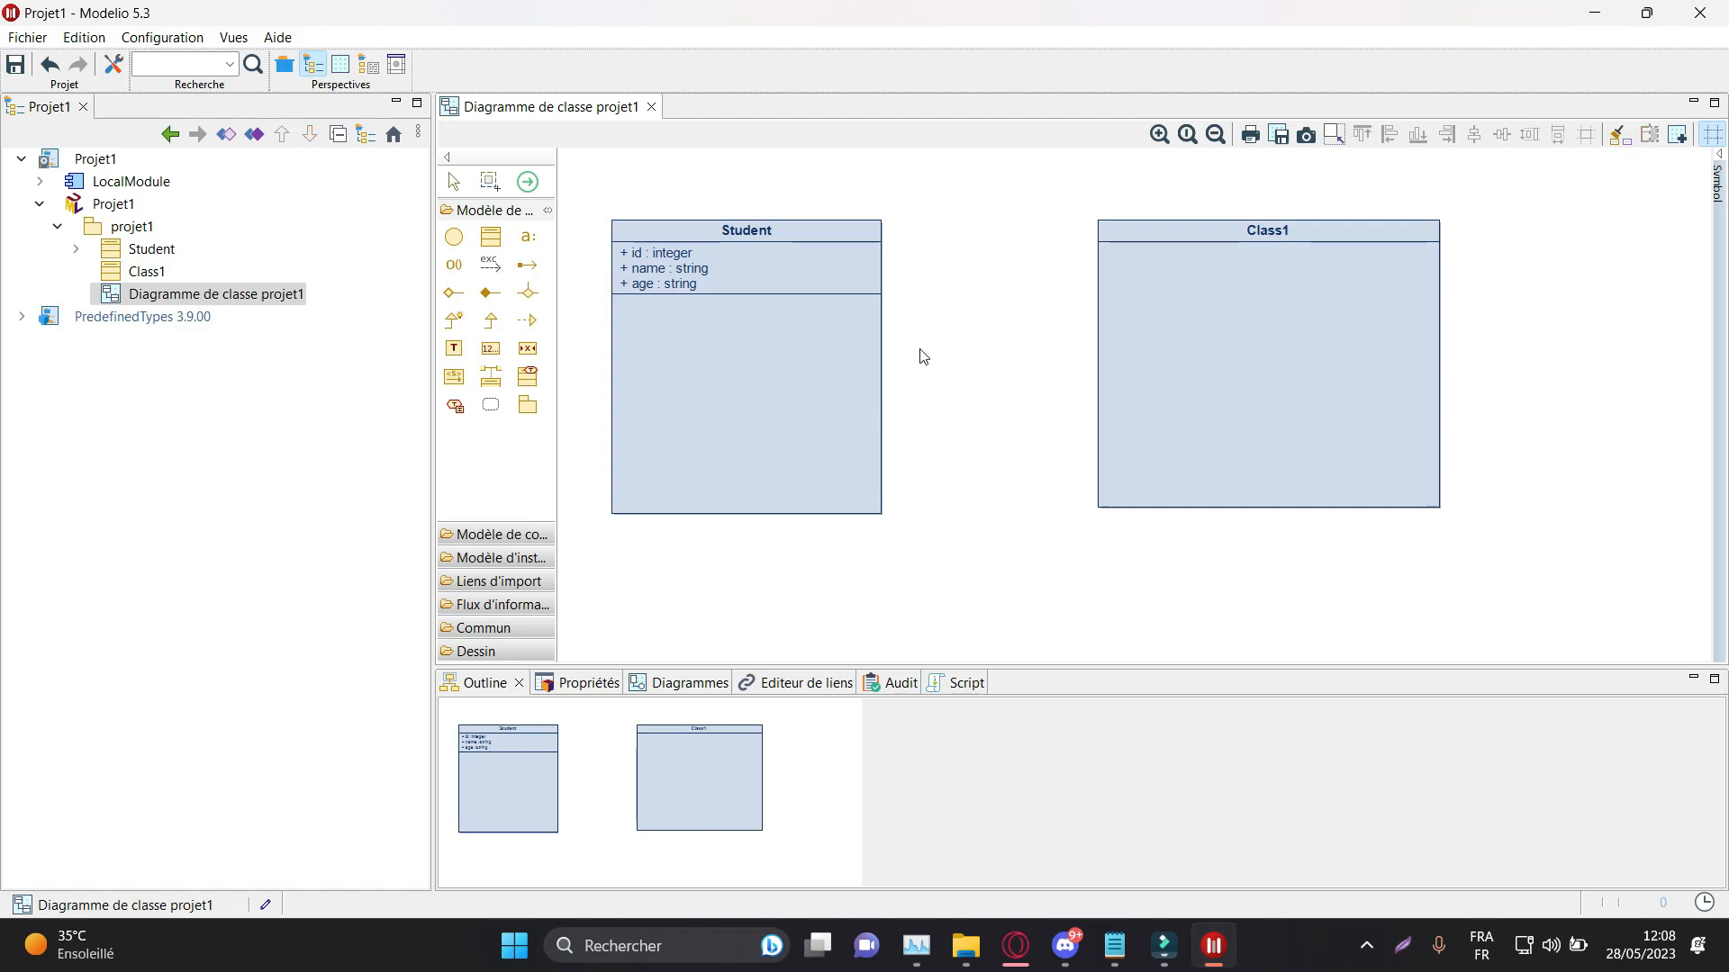
Step: Rename the class Class1 as Course through its properties
double_click(1259, 230)
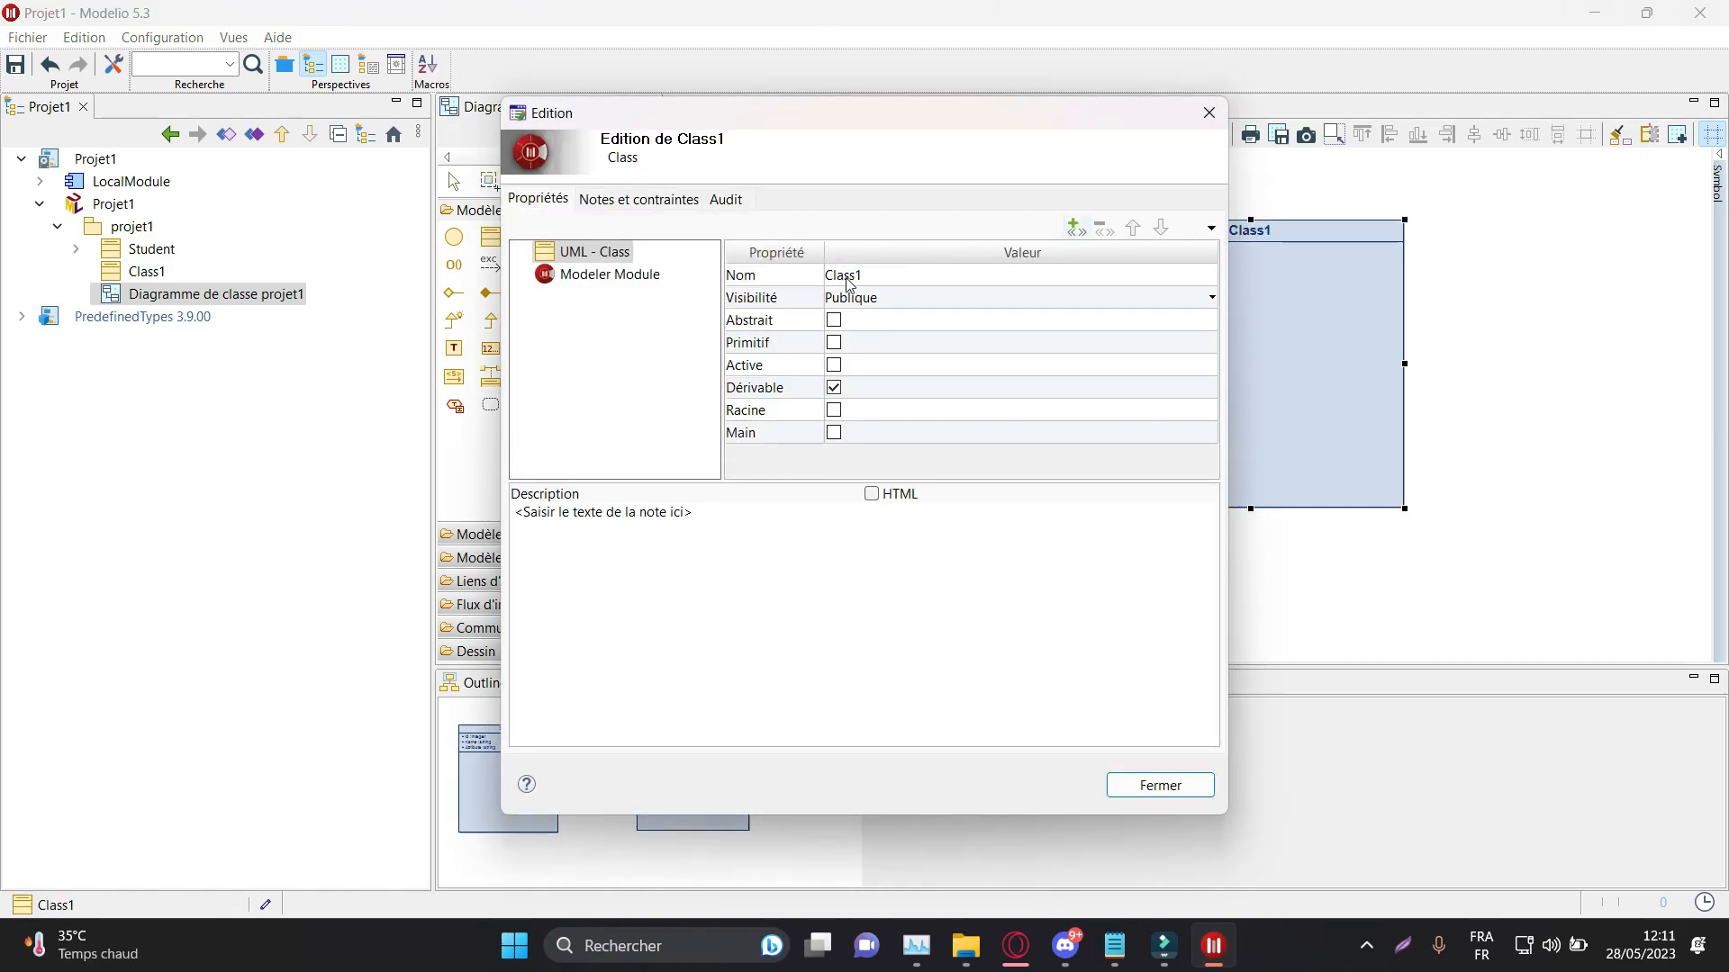
click(846, 278)
text(C)
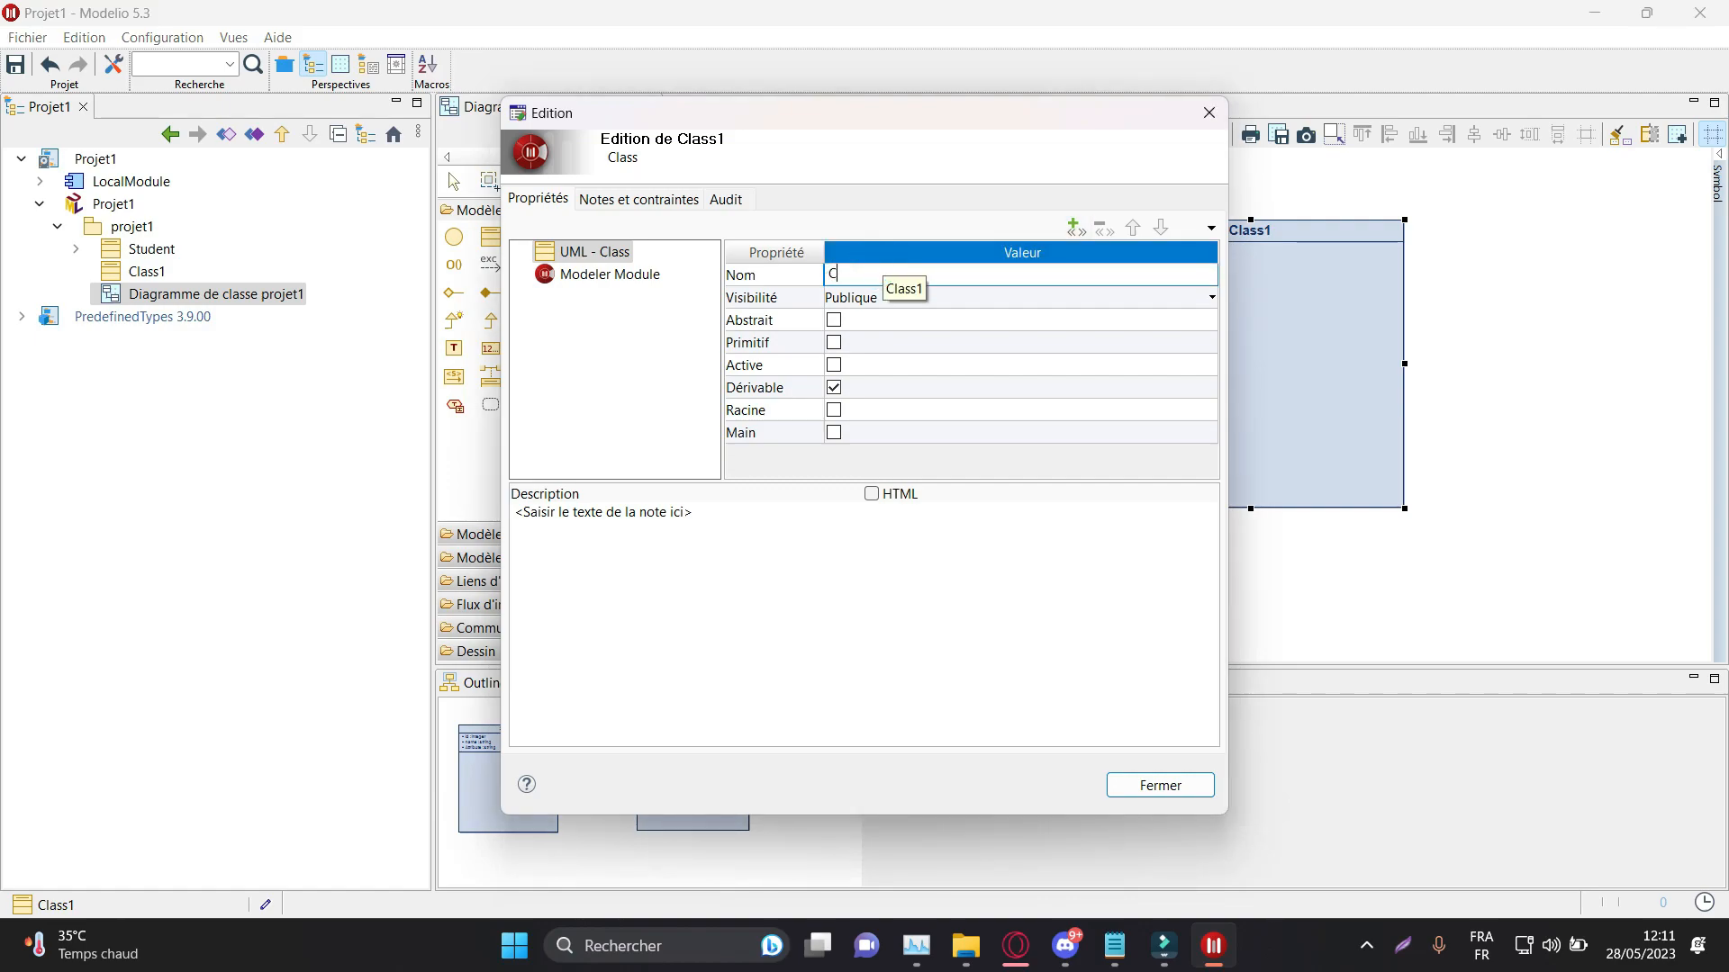
key(Return)
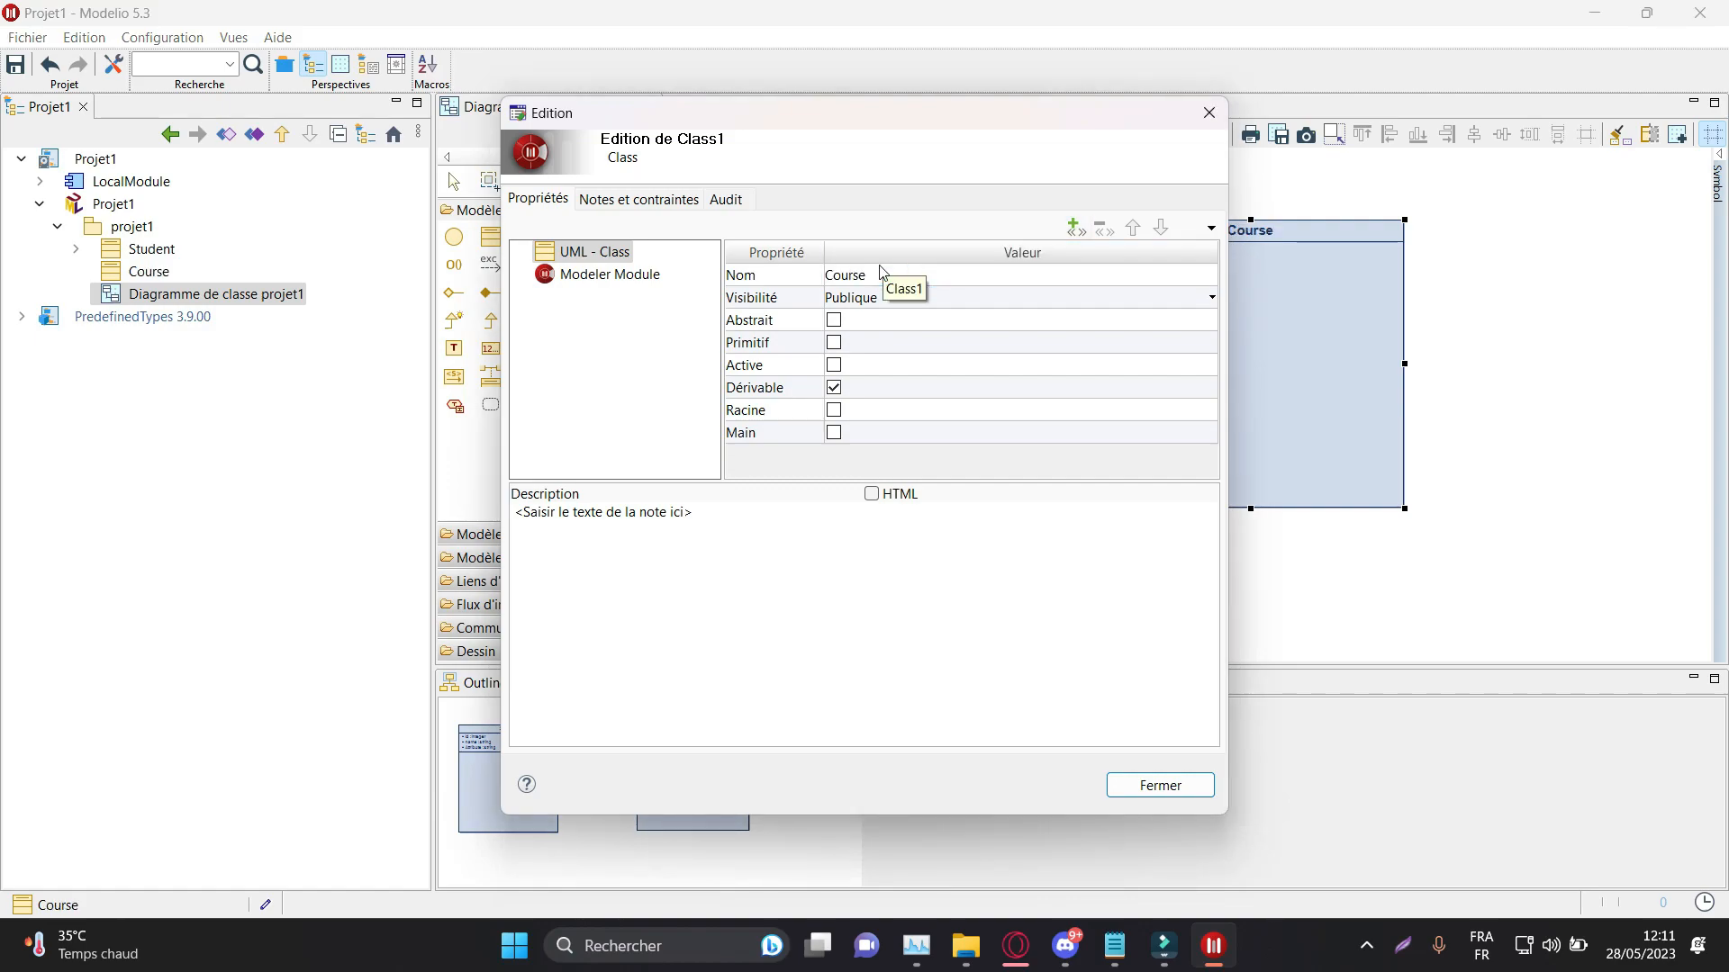
click(1228, 109)
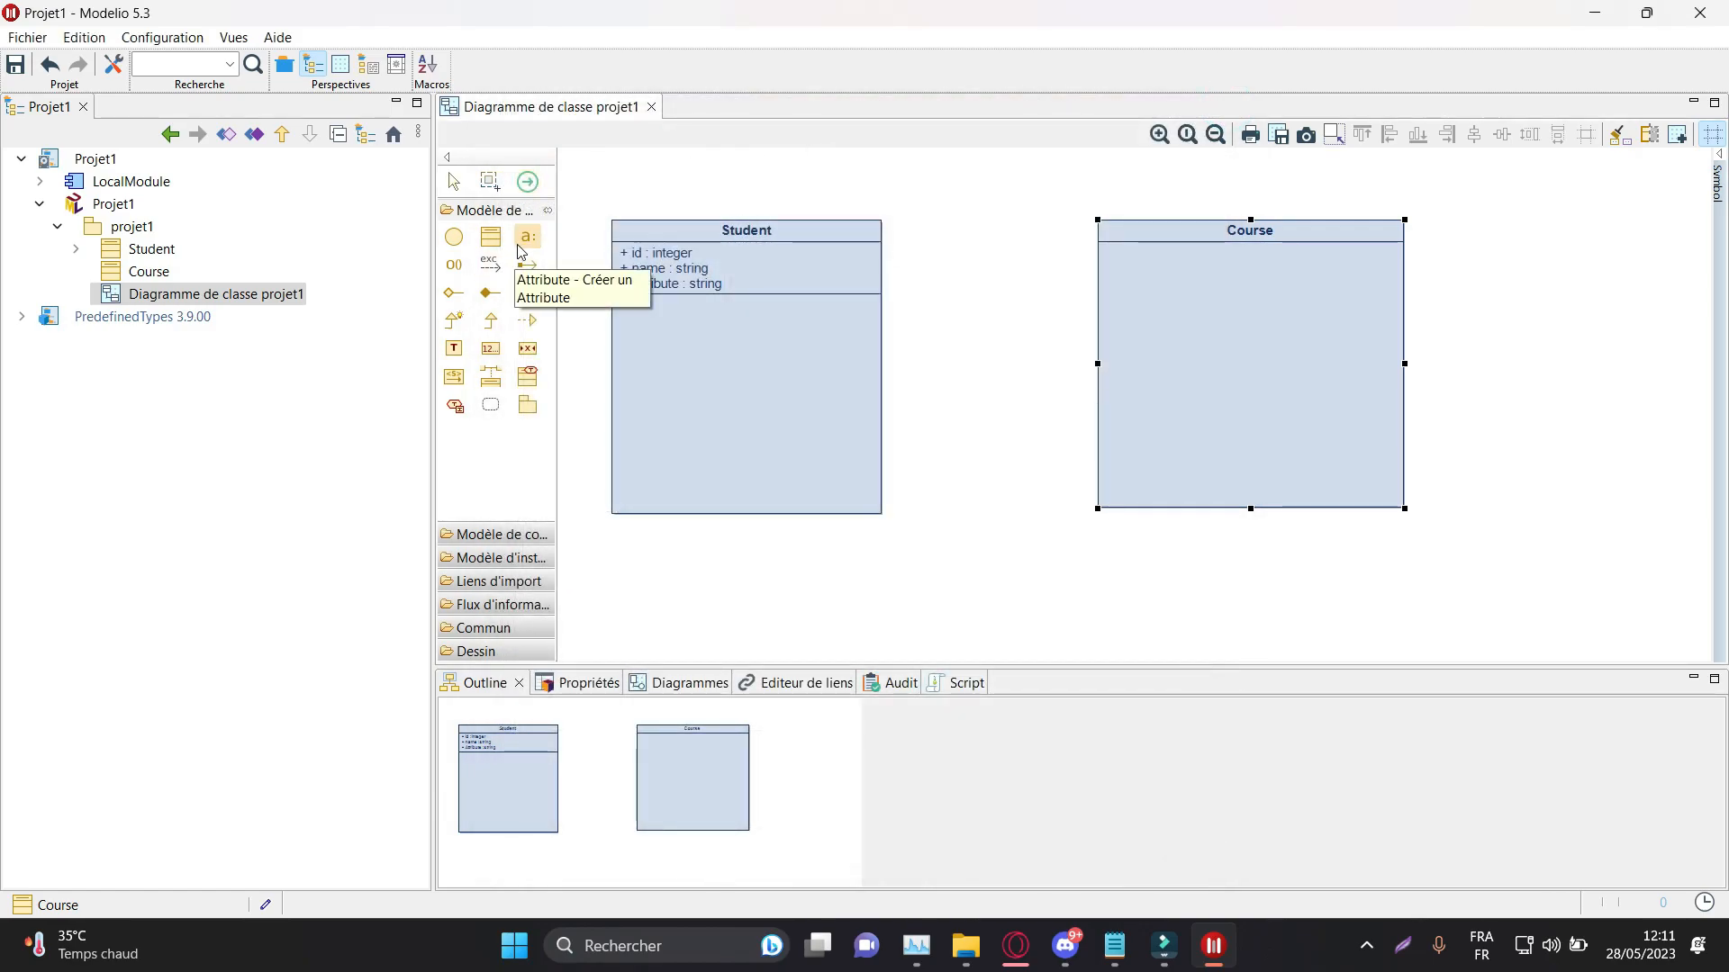
Step: Add an attribute named course to the Course class
click(525, 238)
click(1168, 272)
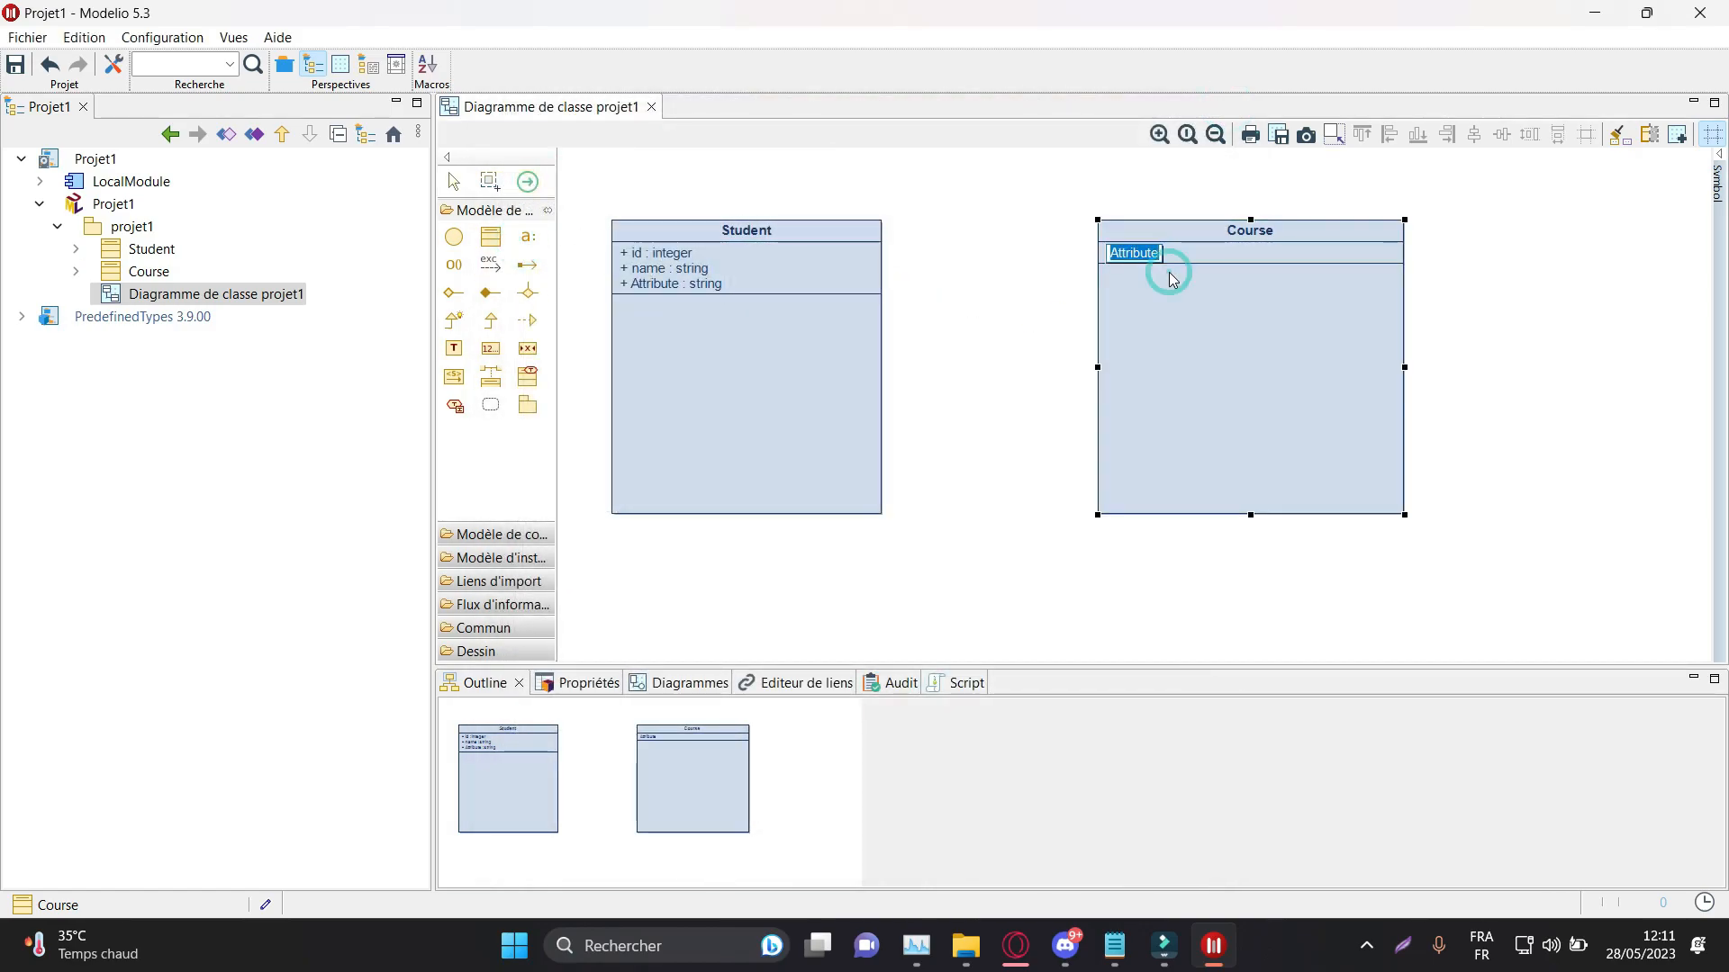
text(cour)
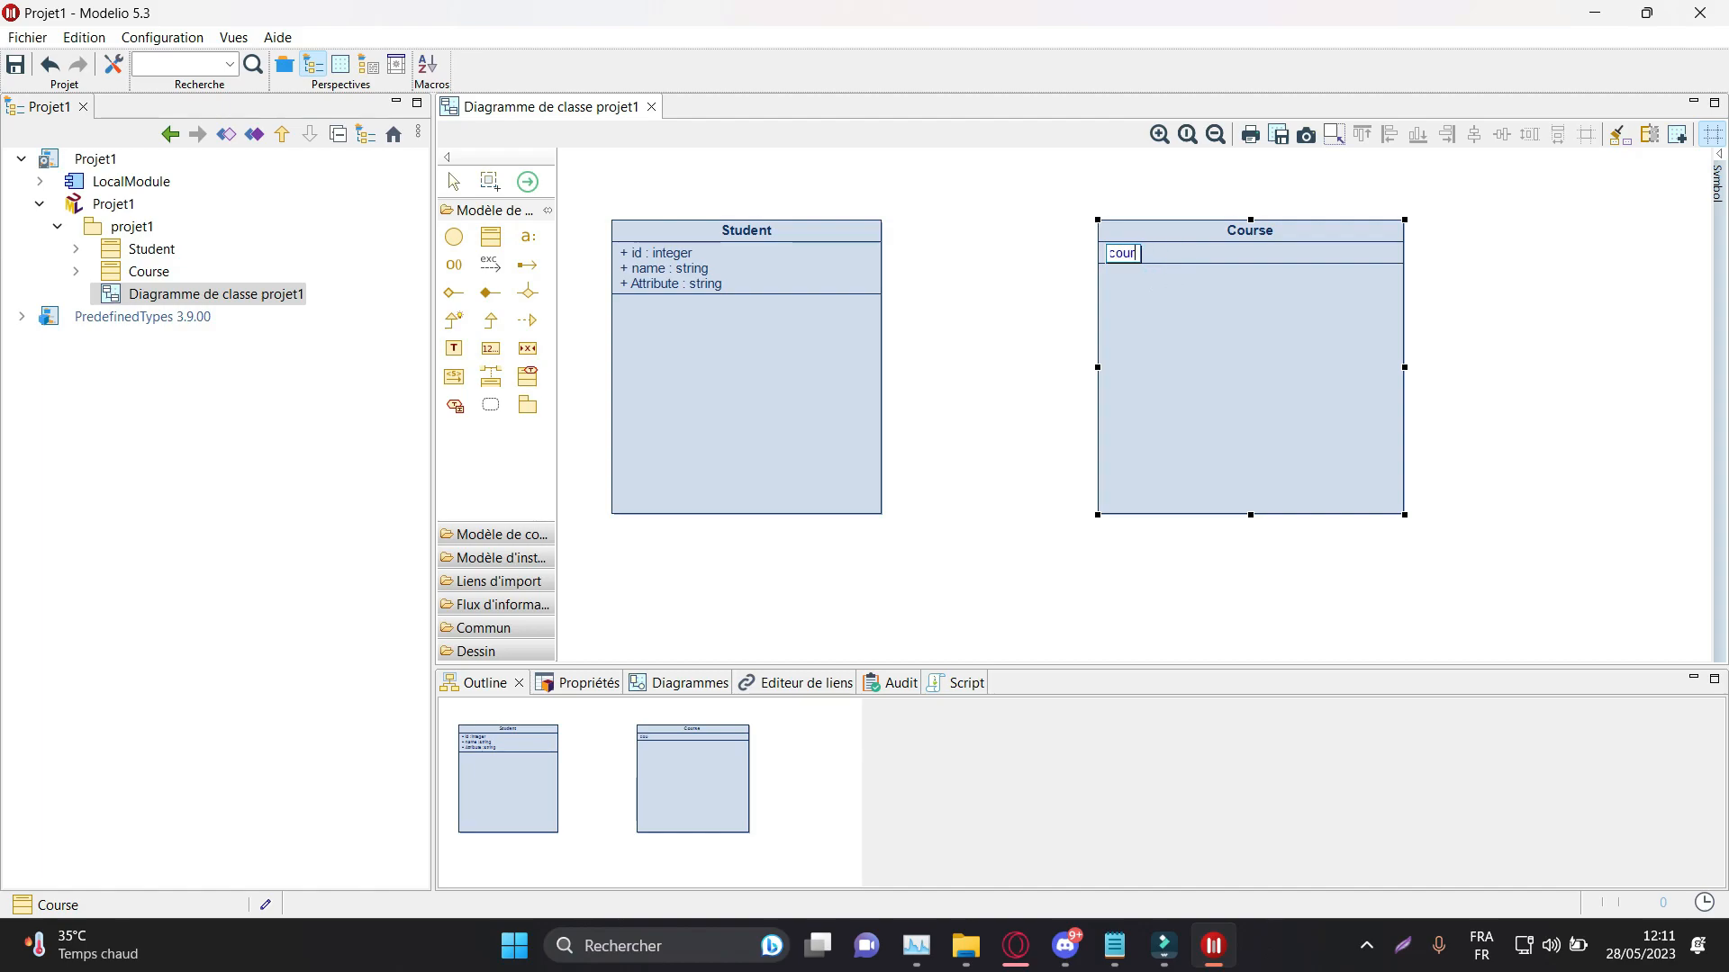
text(se)
key(Return)
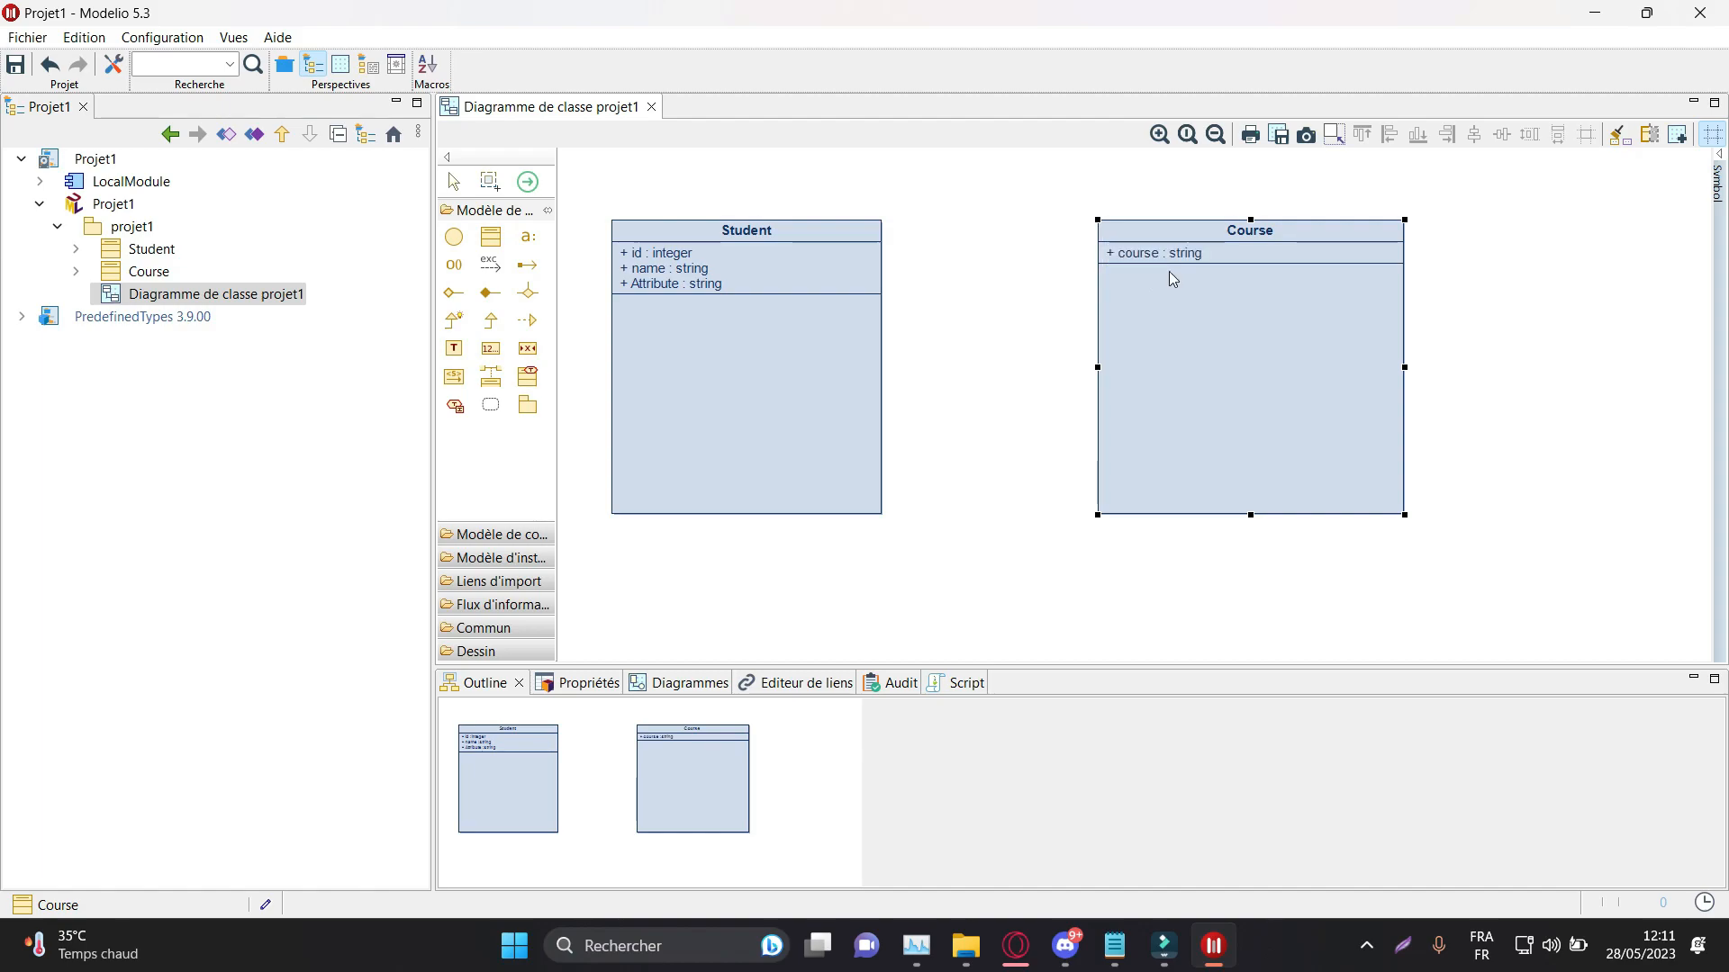
Step: Add the attributes title and credits to the Course class below the course attribute
click(528, 237)
click(1381, 316)
text(title)
key(Return)
click(529, 236)
click(1225, 317)
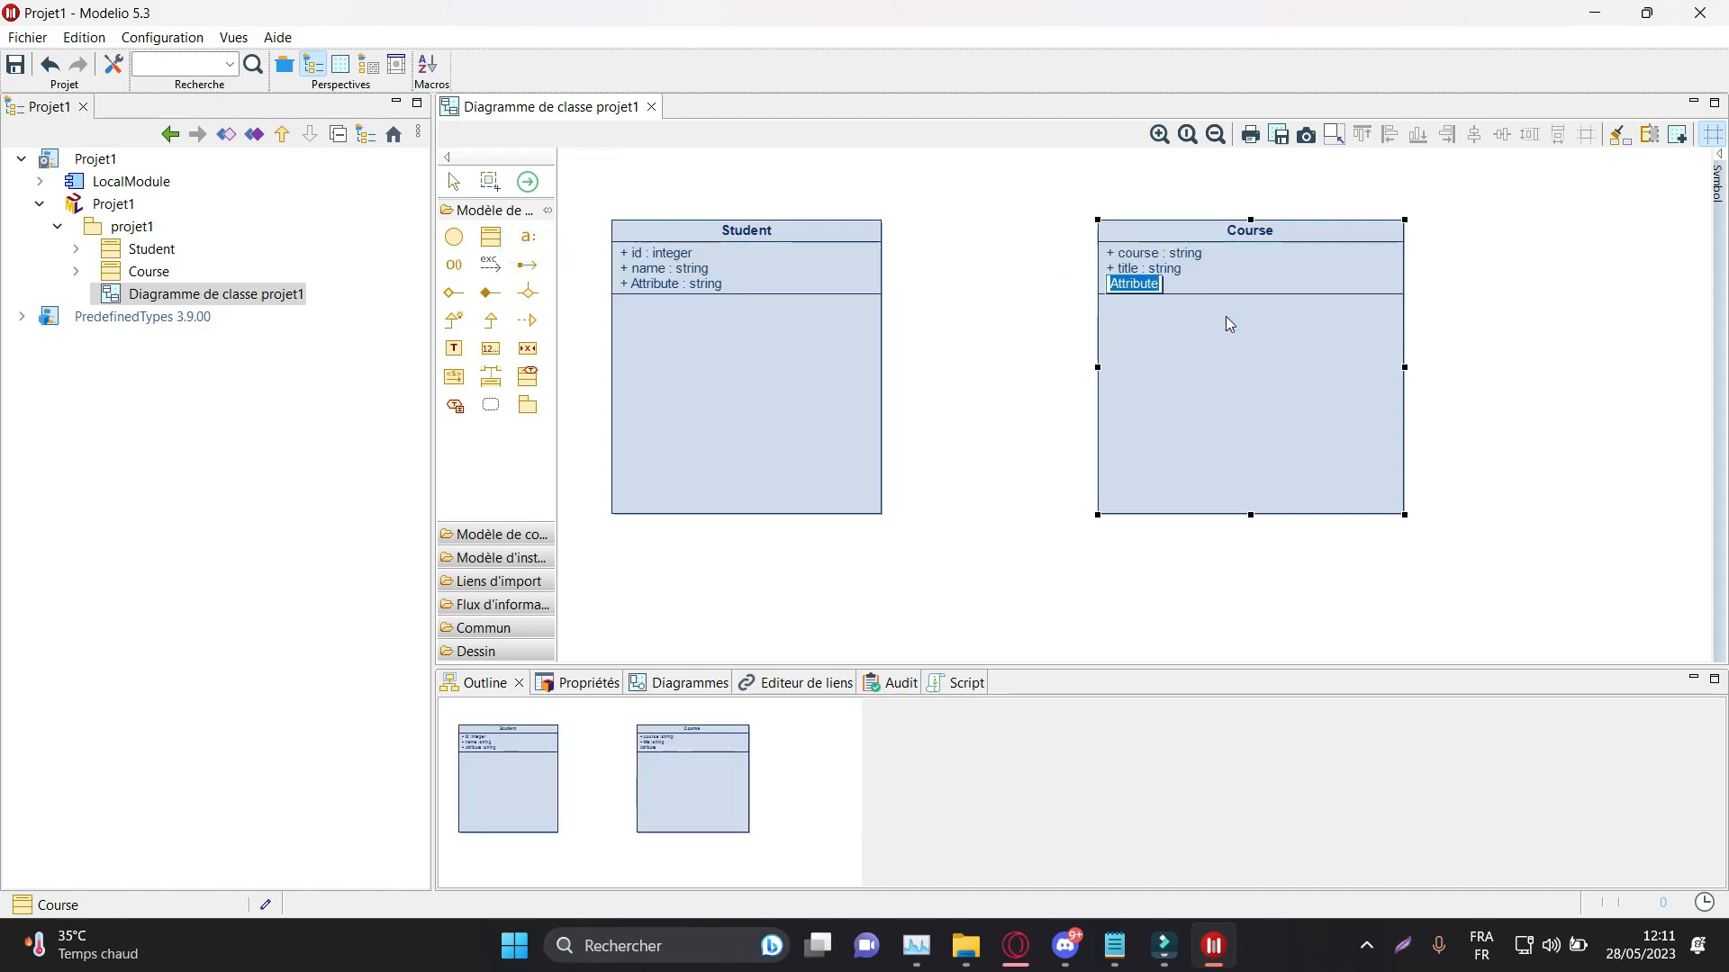
text(cred)
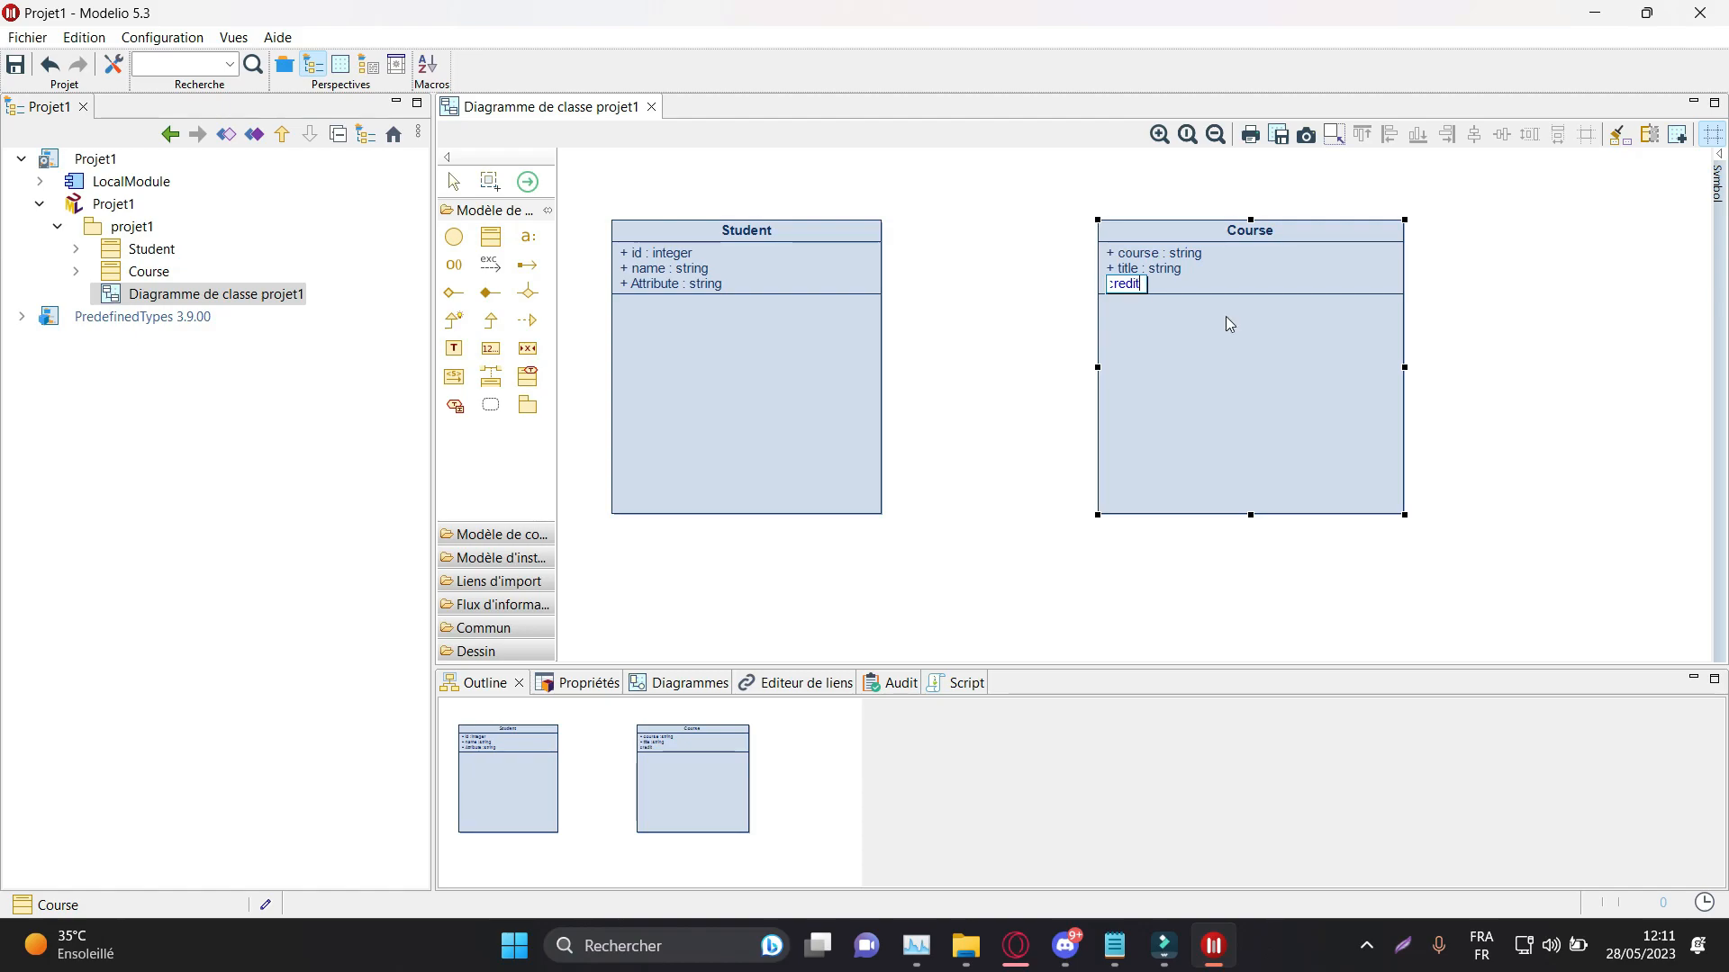
text(its)
key(Return)
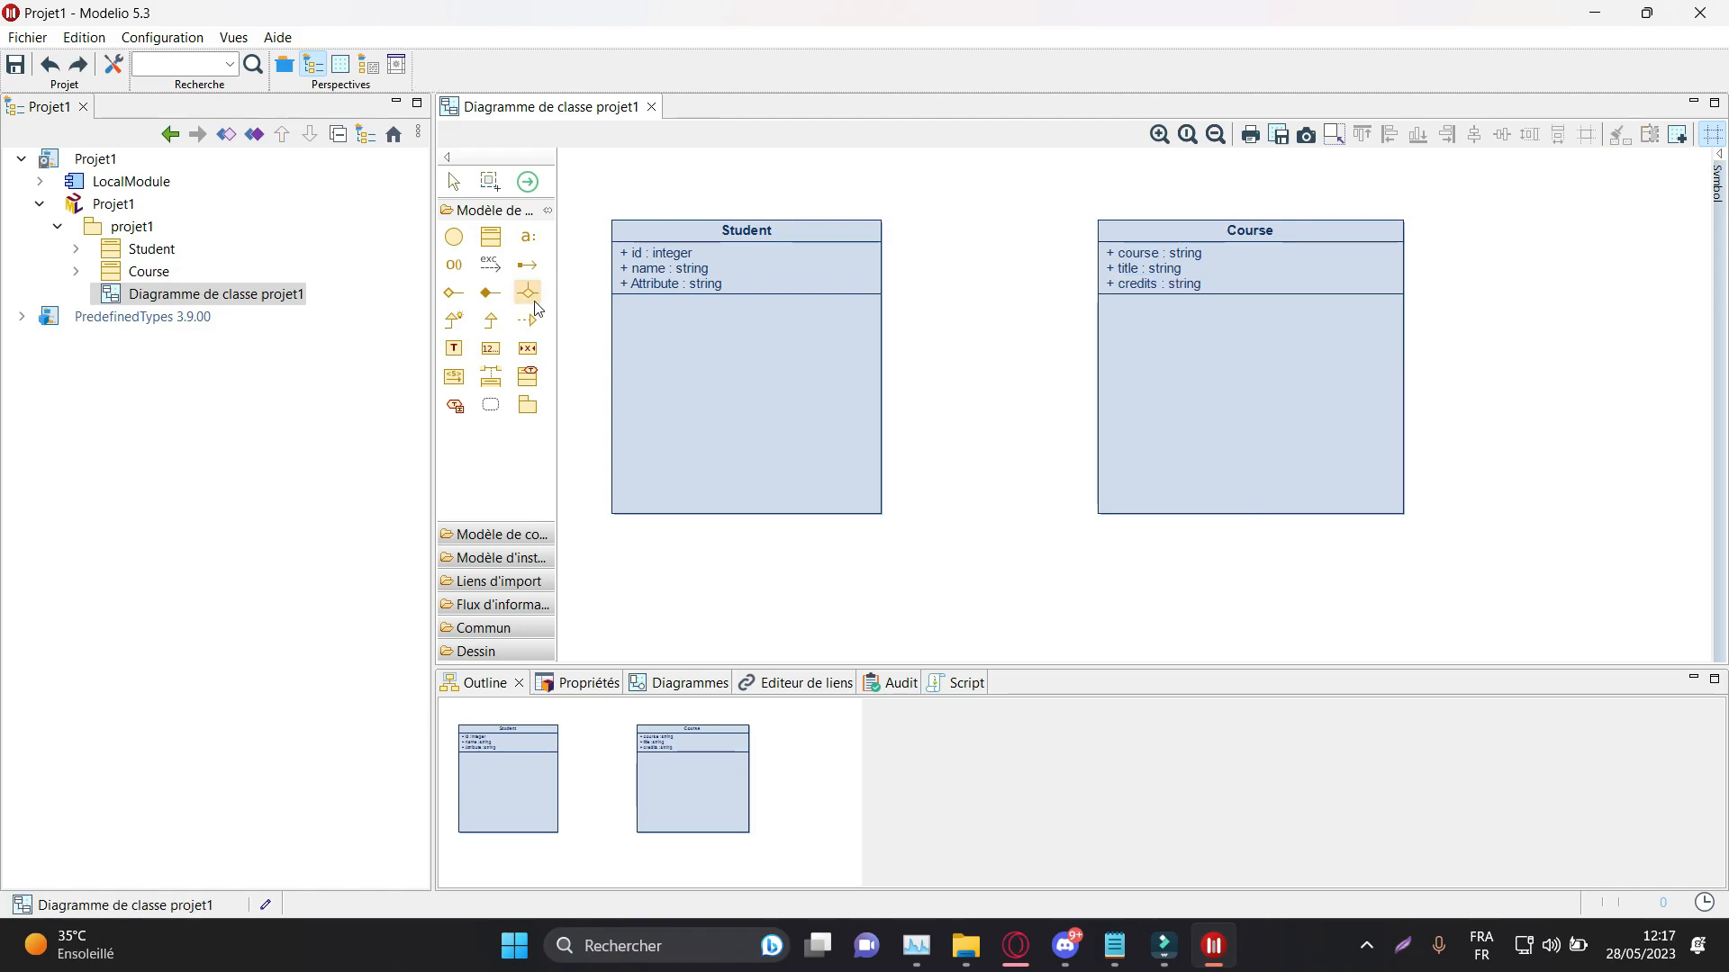
Step: Add an operation named getId to the Student class
click(454, 274)
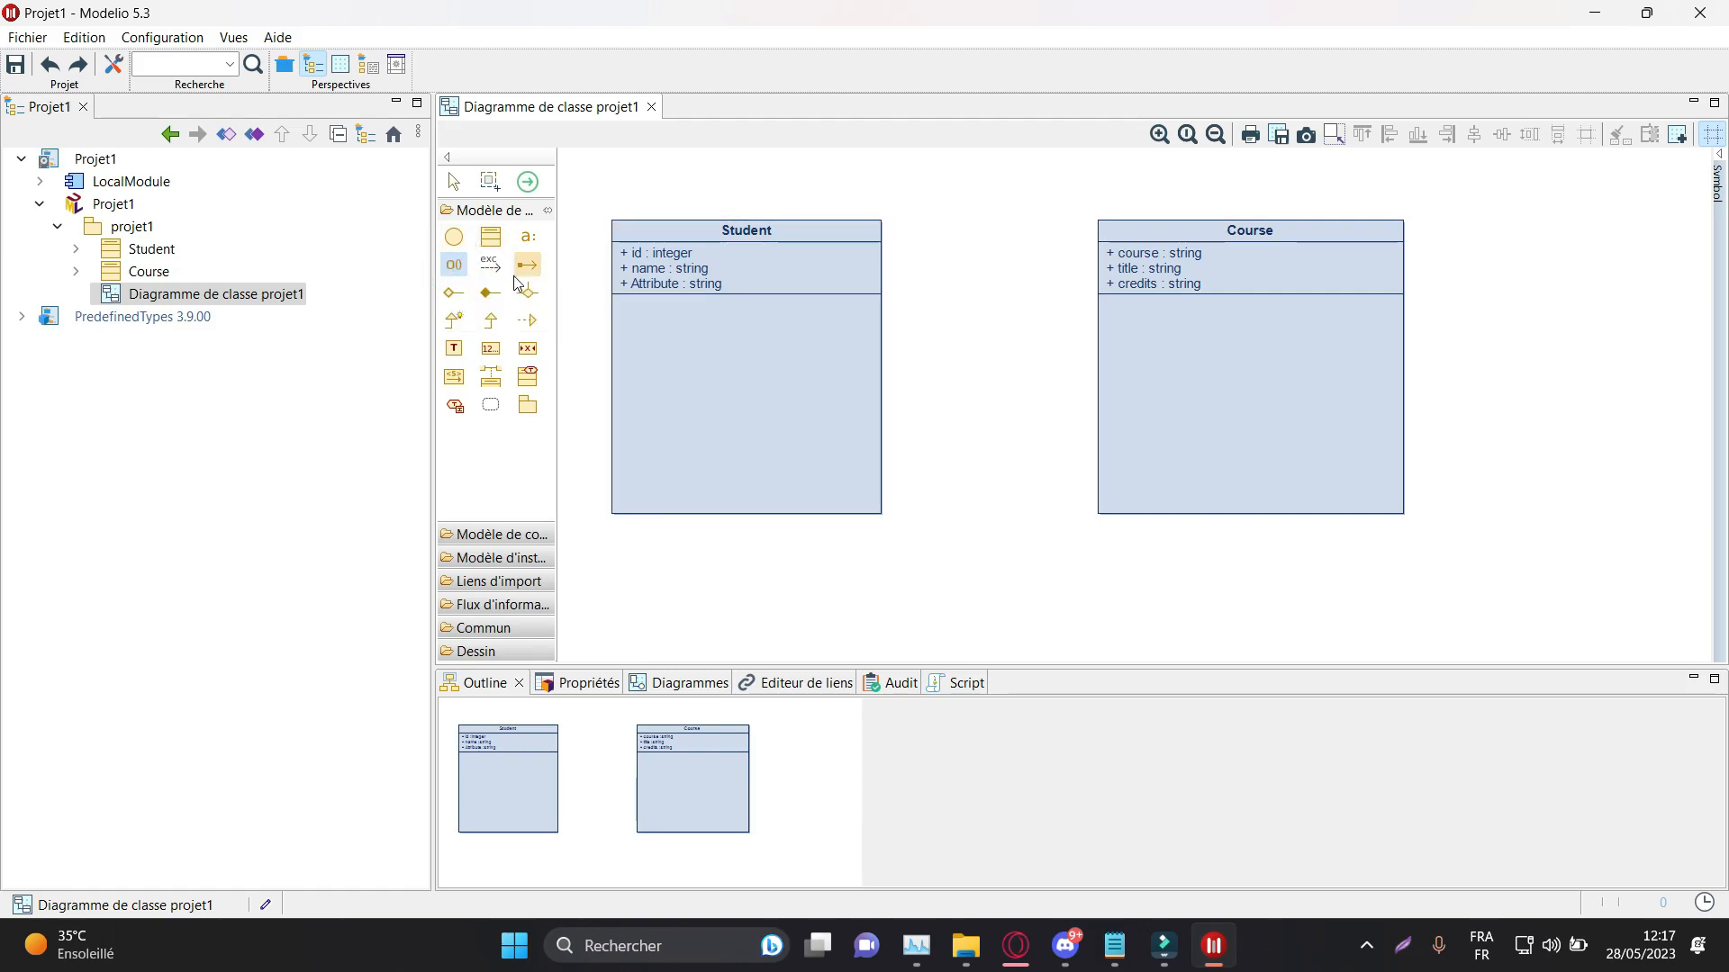
click(748, 344)
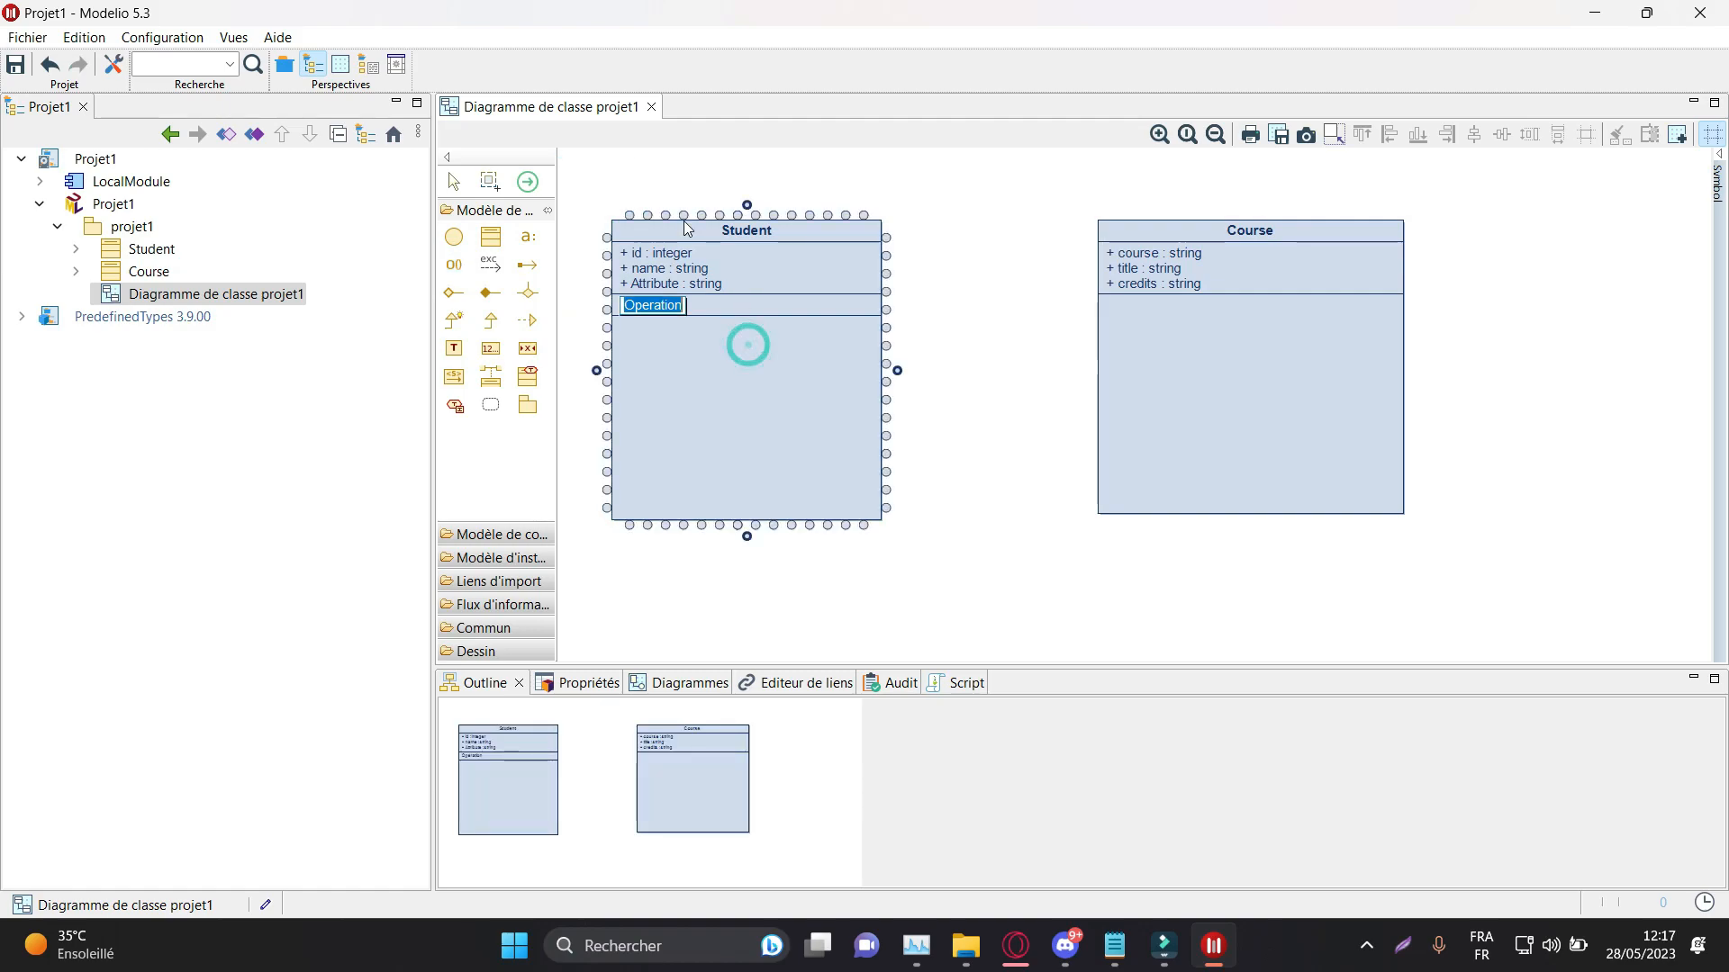
text(getId)
key(Return)
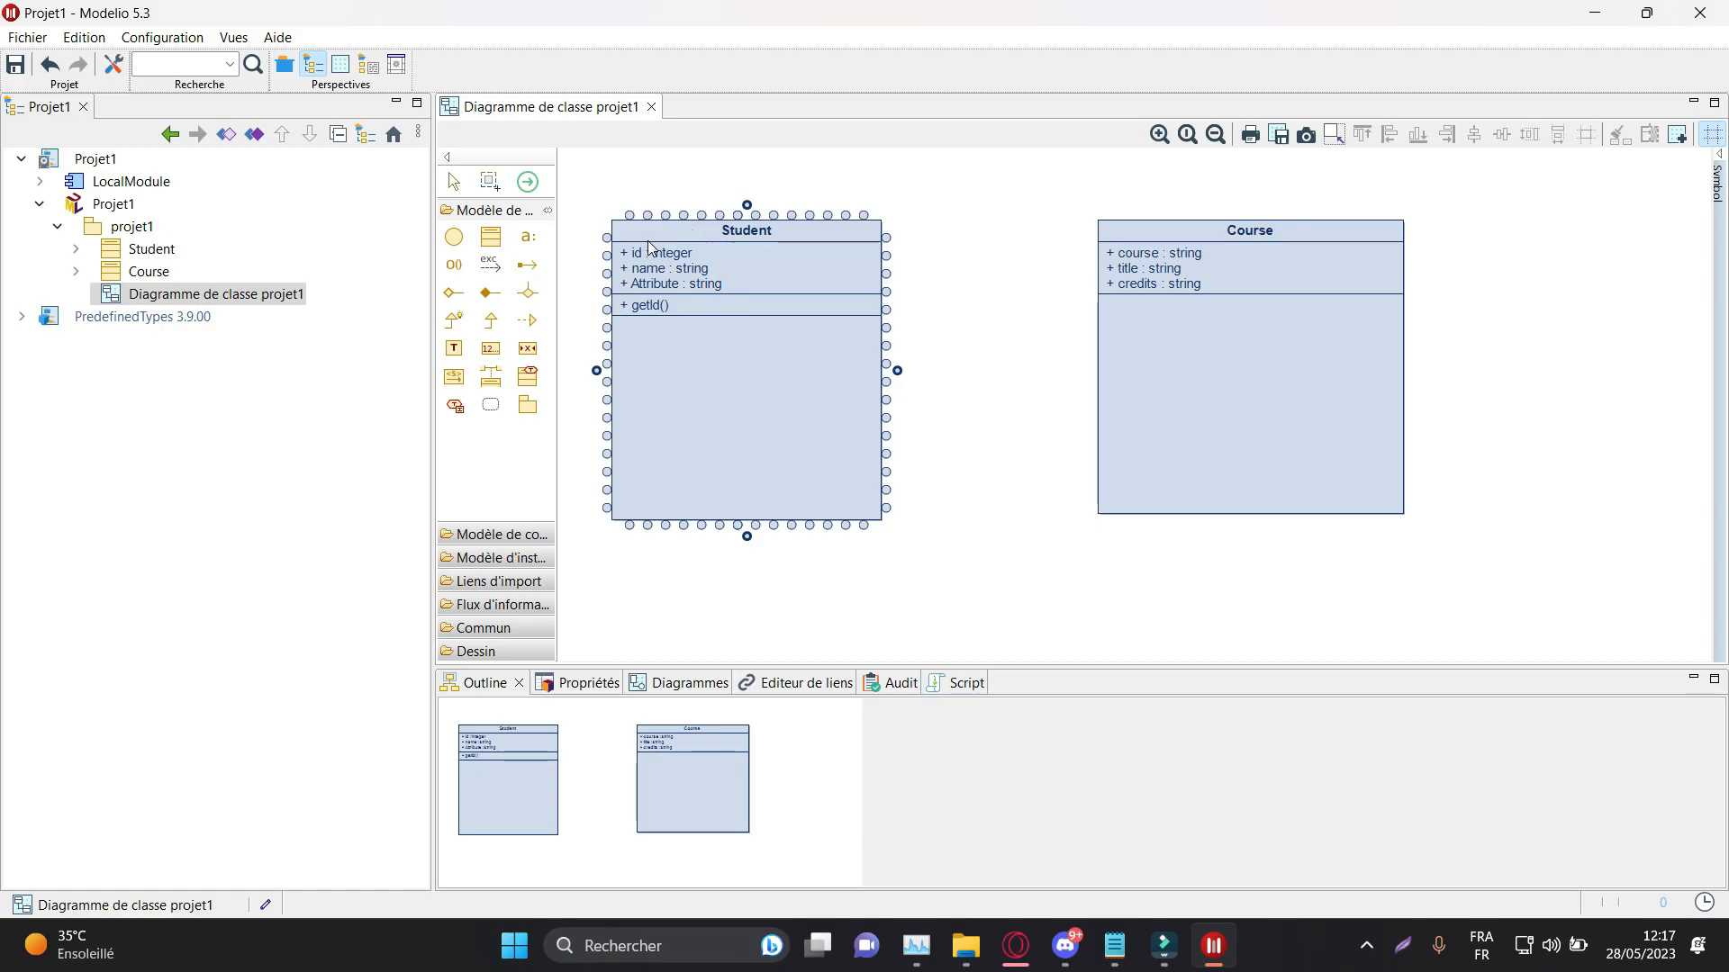
Step: Give the getId operation a return parameter of type integer
click(772, 306)
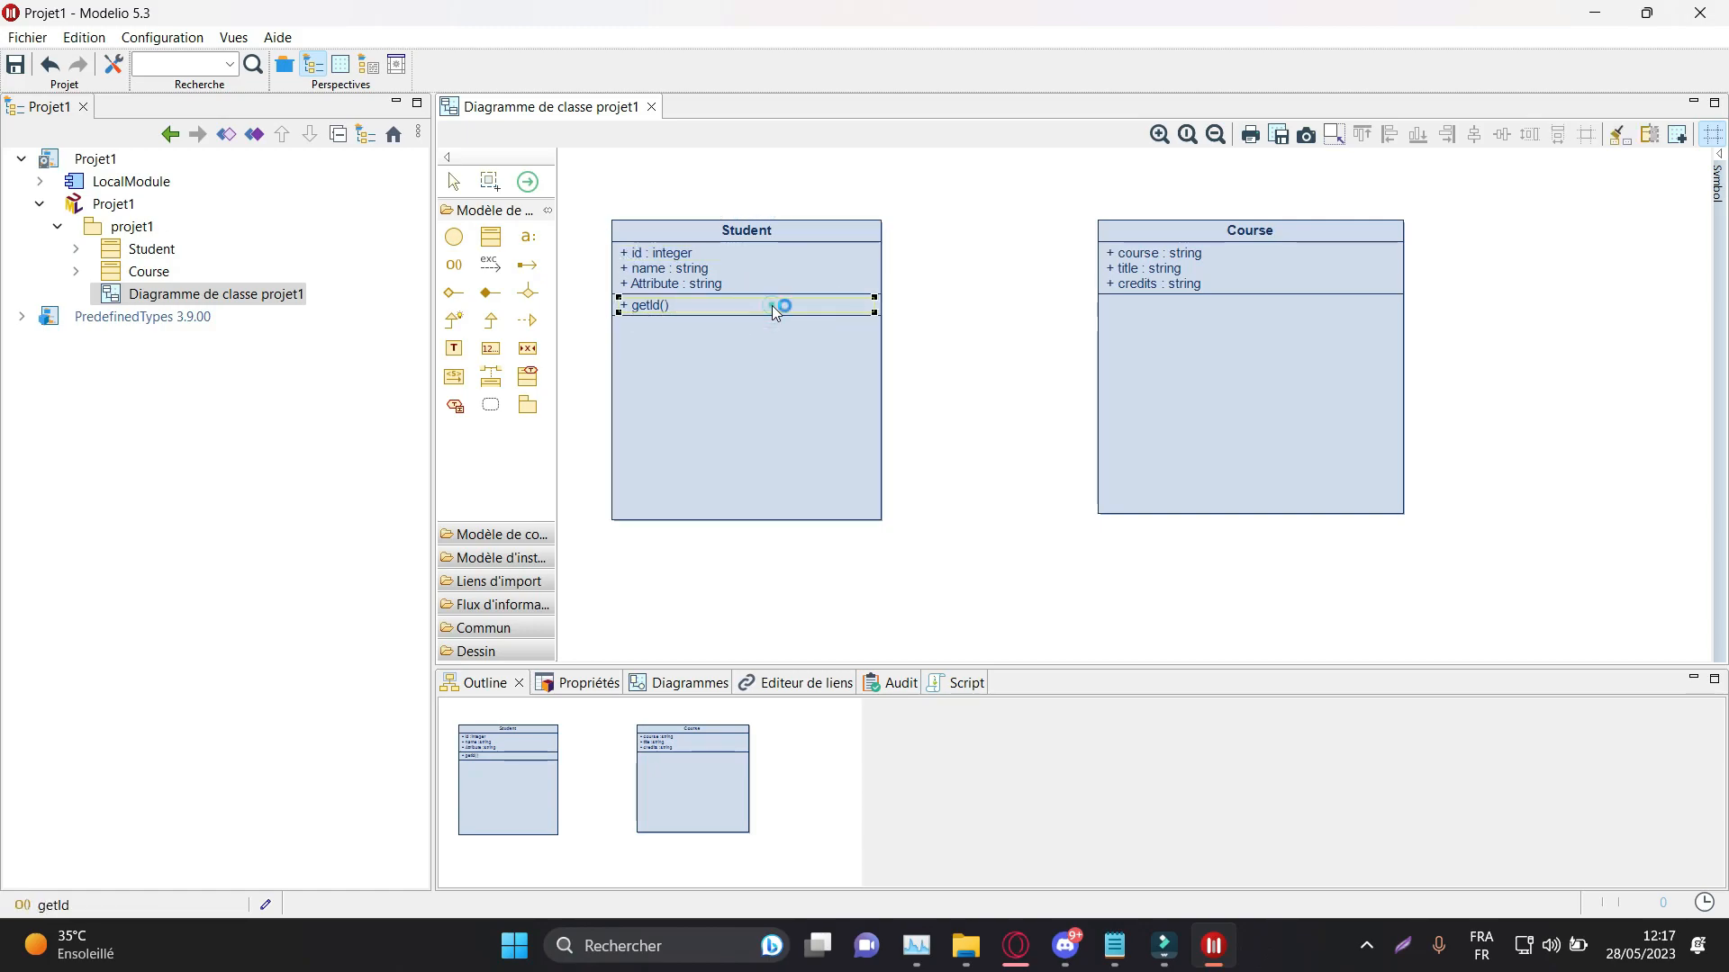
double_click(772, 306)
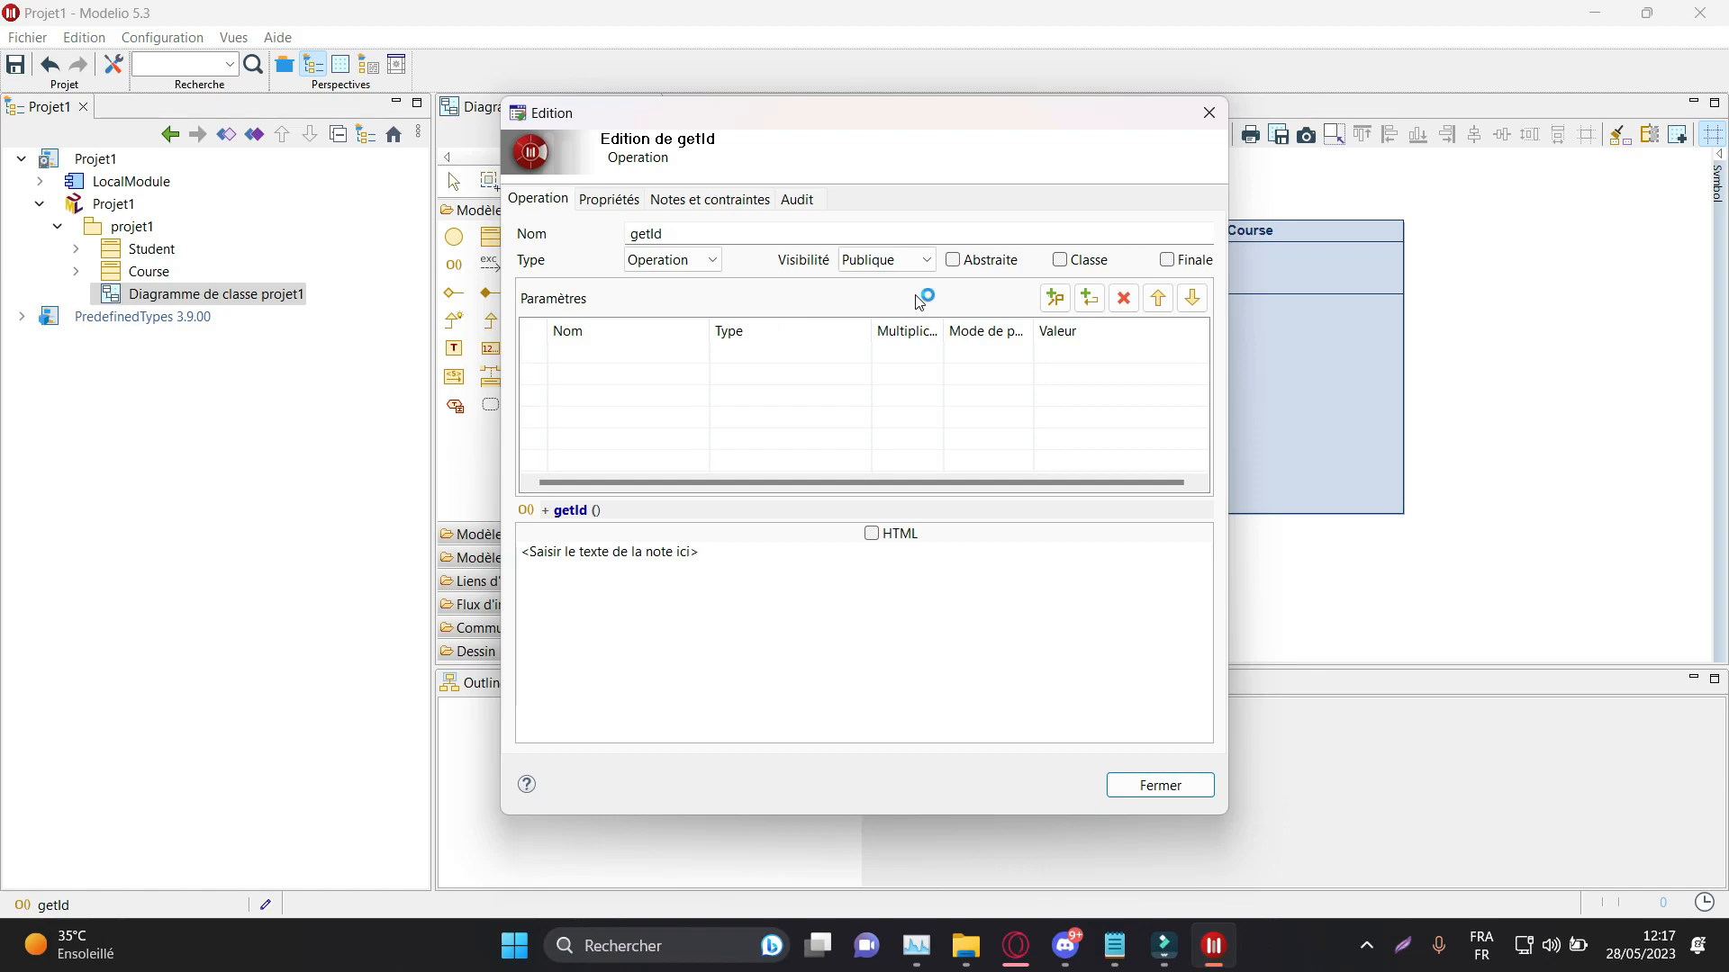
click(1092, 298)
click(745, 360)
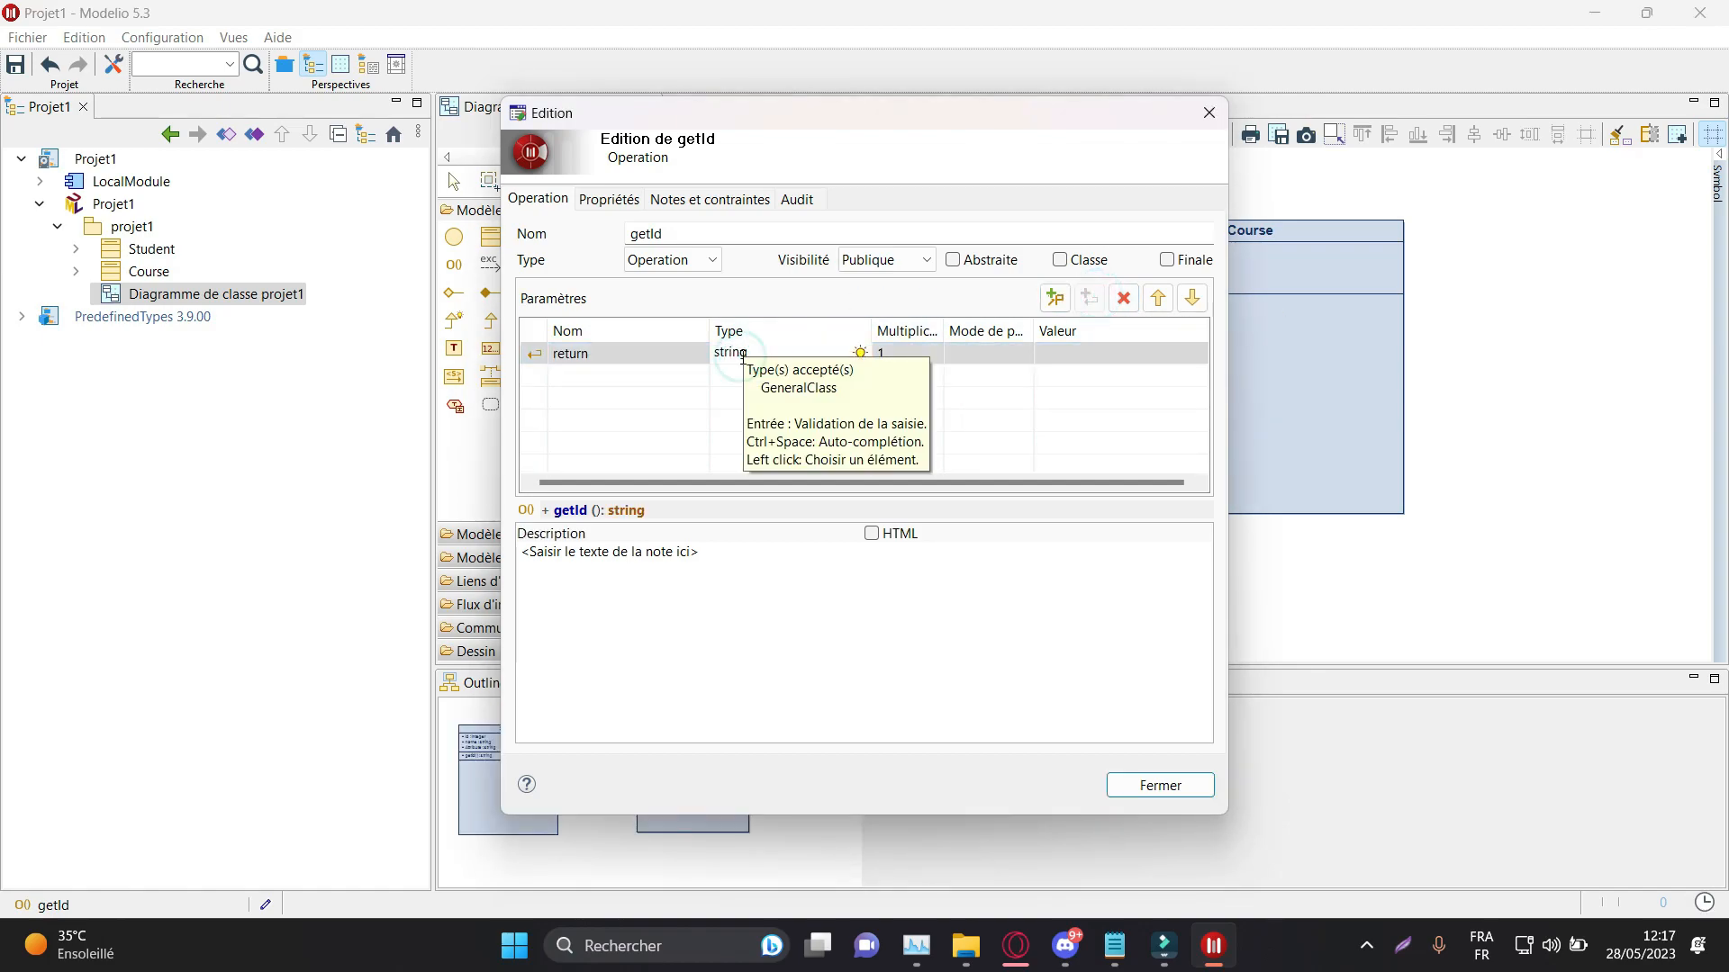
double_click(754, 355)
text(integer)
key(Return)
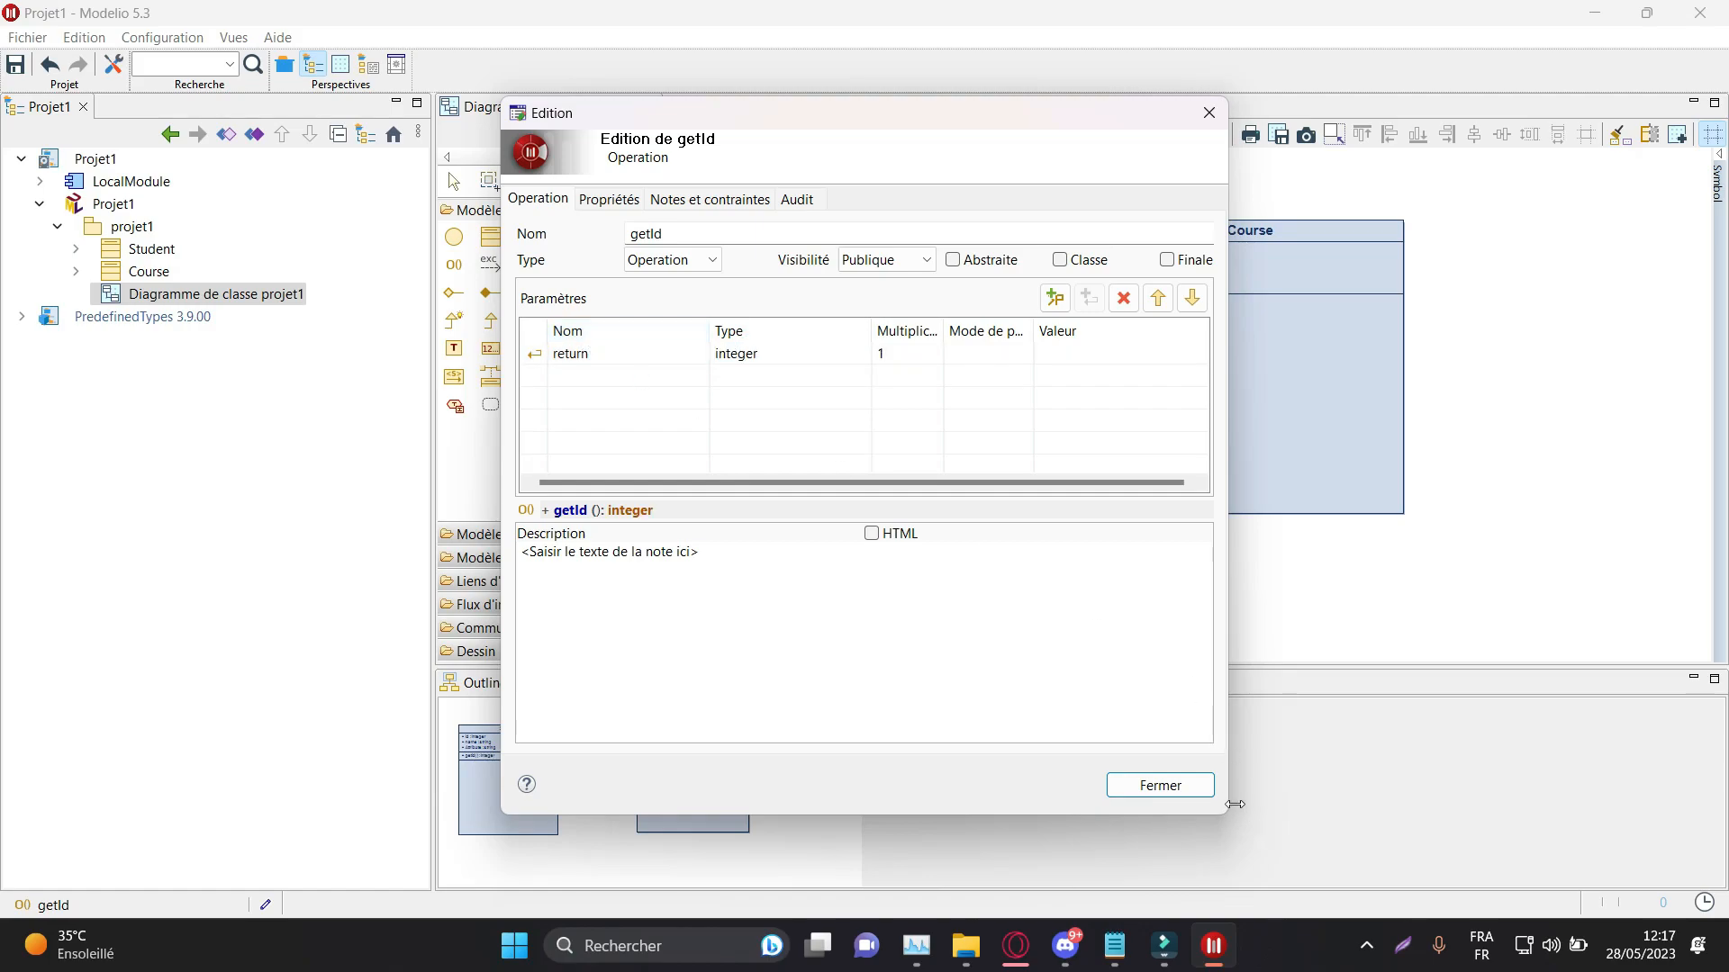
click(1207, 790)
Step: Add the operations getName and getAge to the Student class
click(457, 268)
click(713, 336)
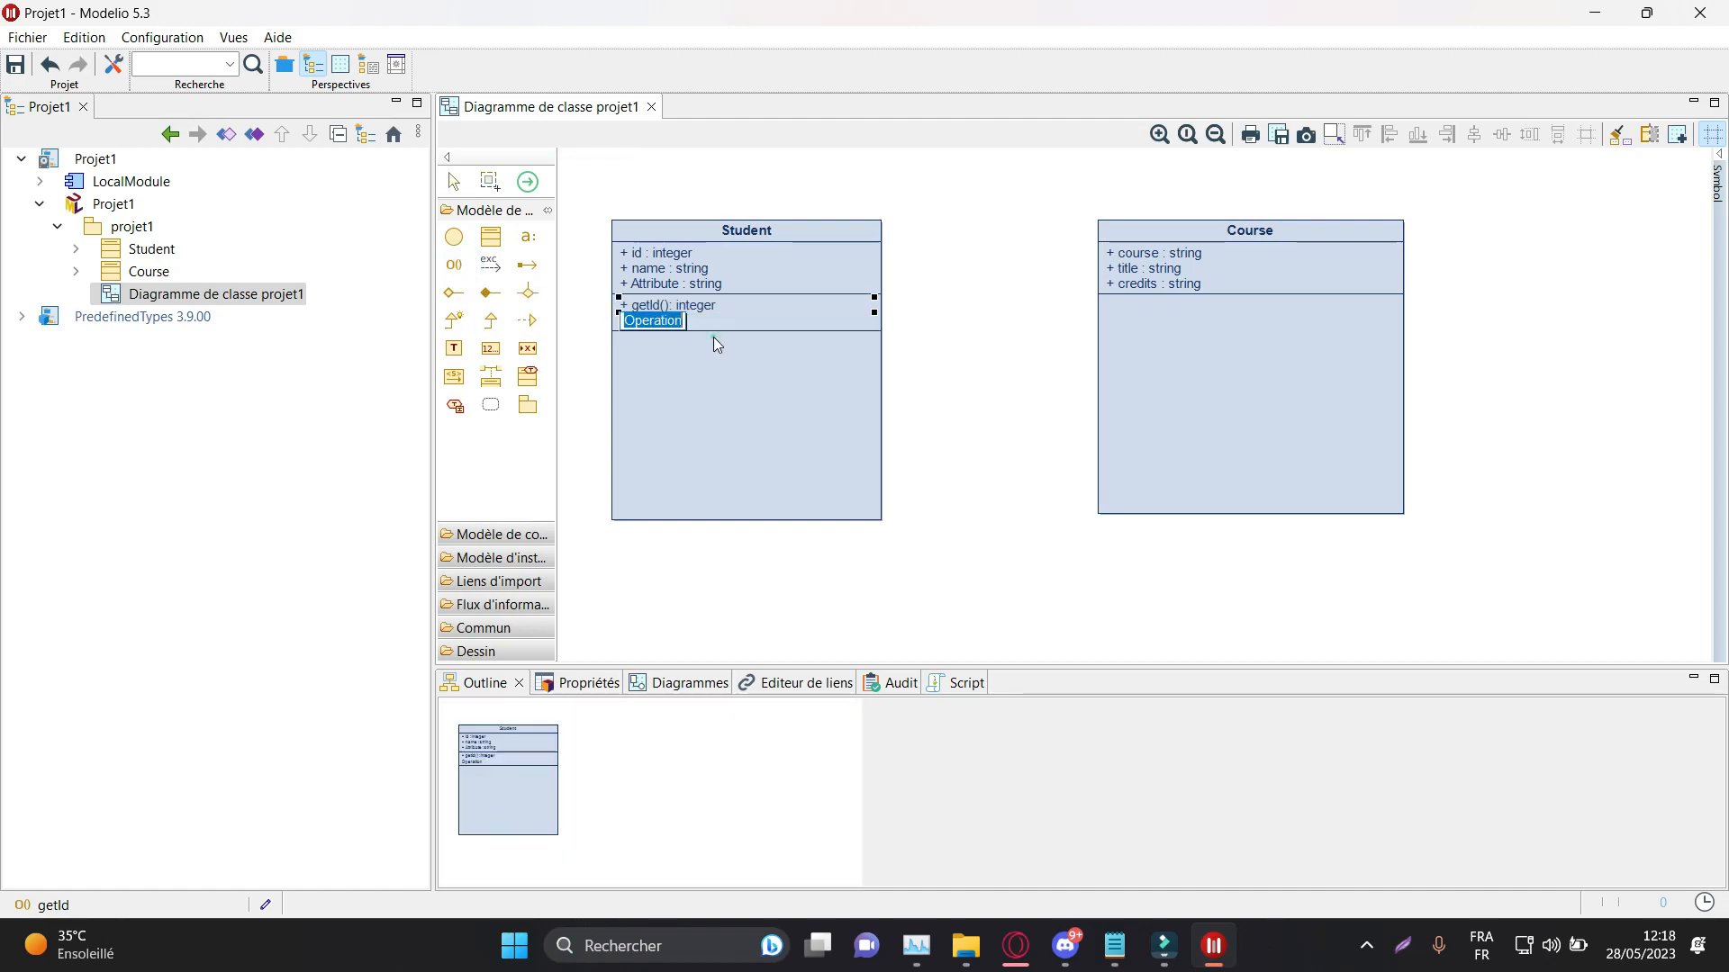
text(get)
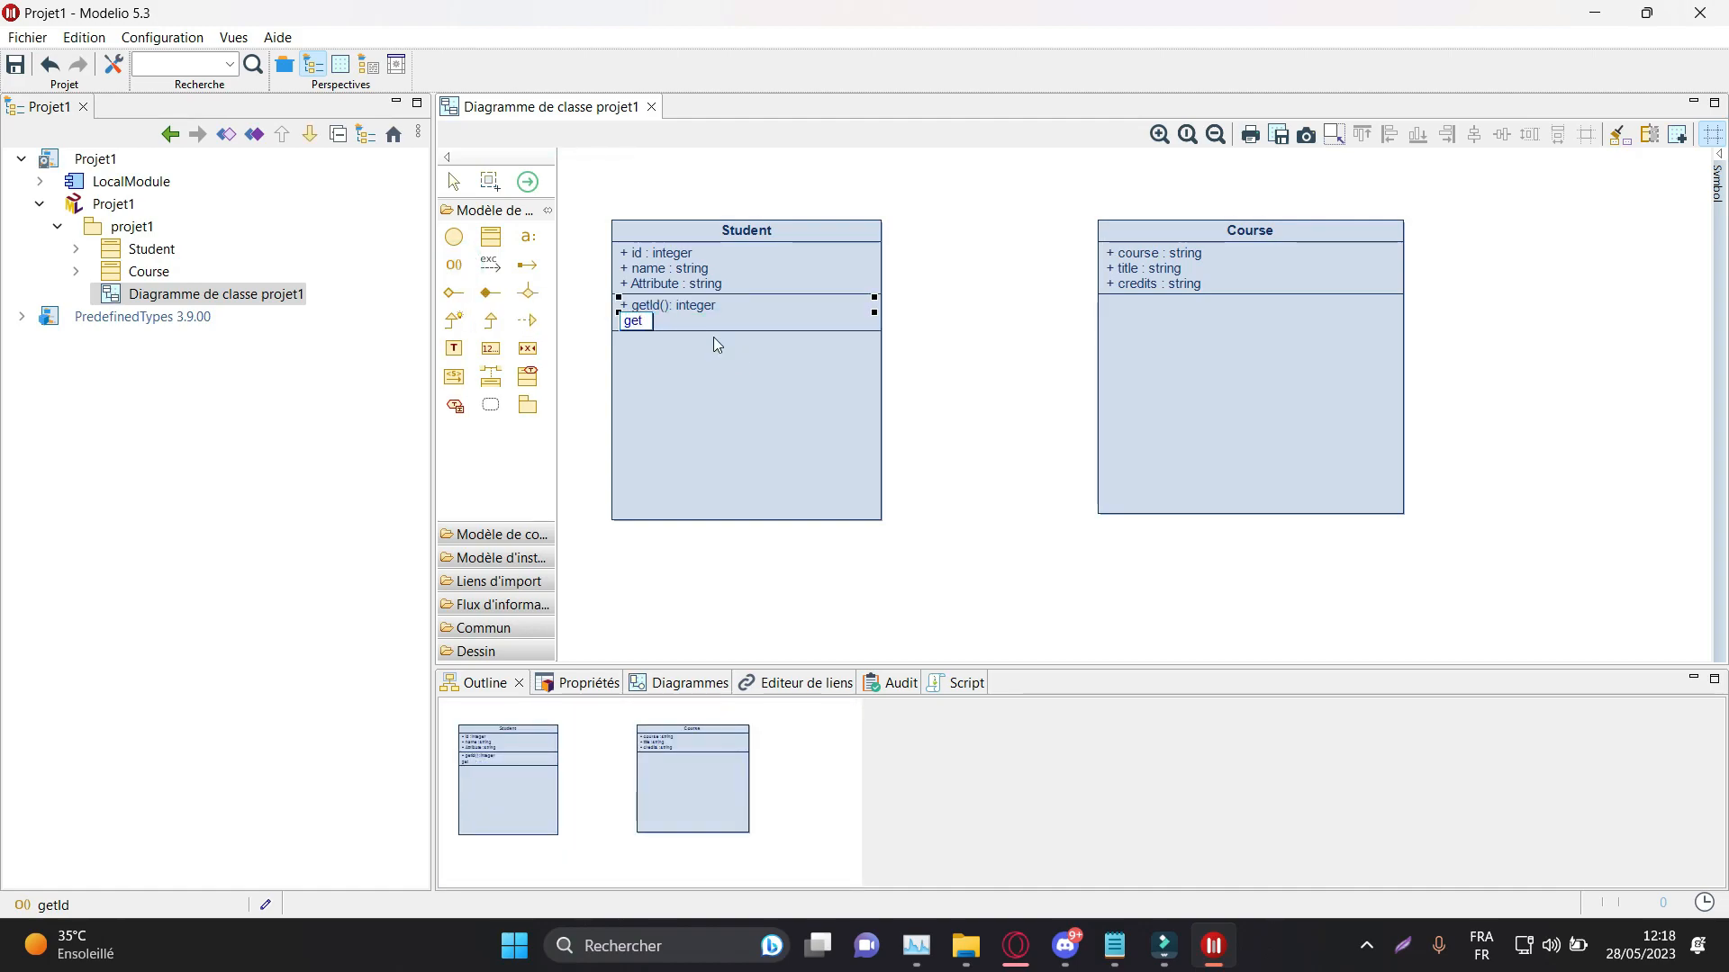
text(Name)
key(Return)
click(468, 264)
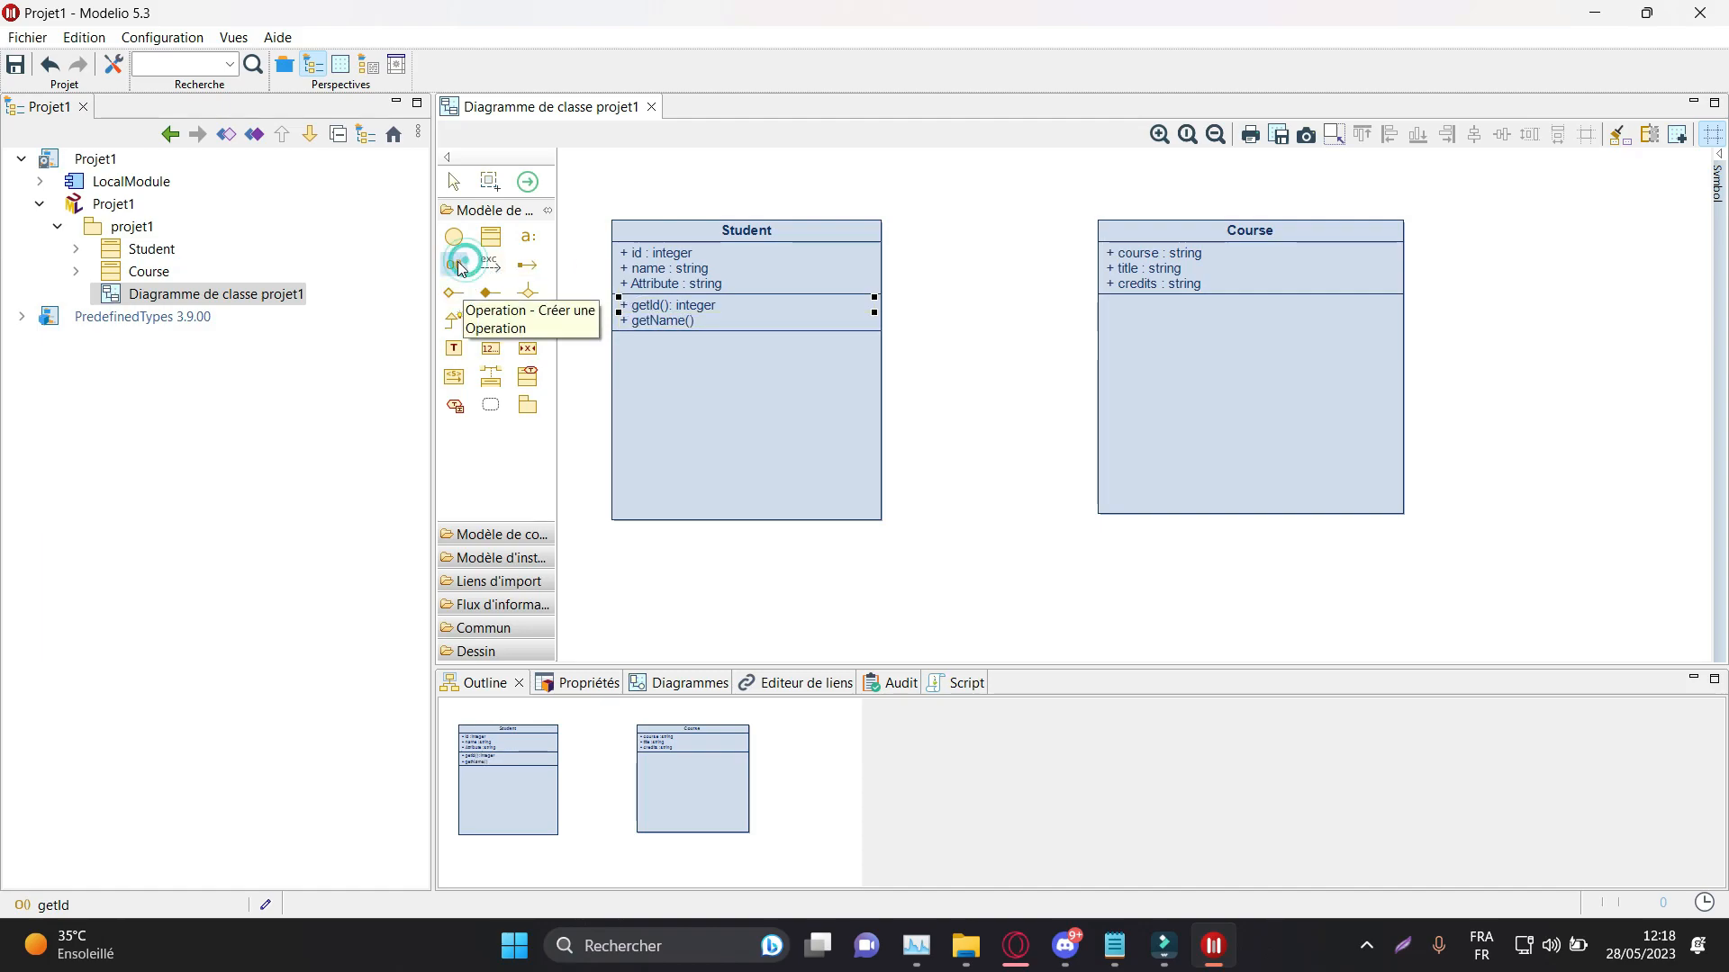
click(665, 337)
text(getAge)
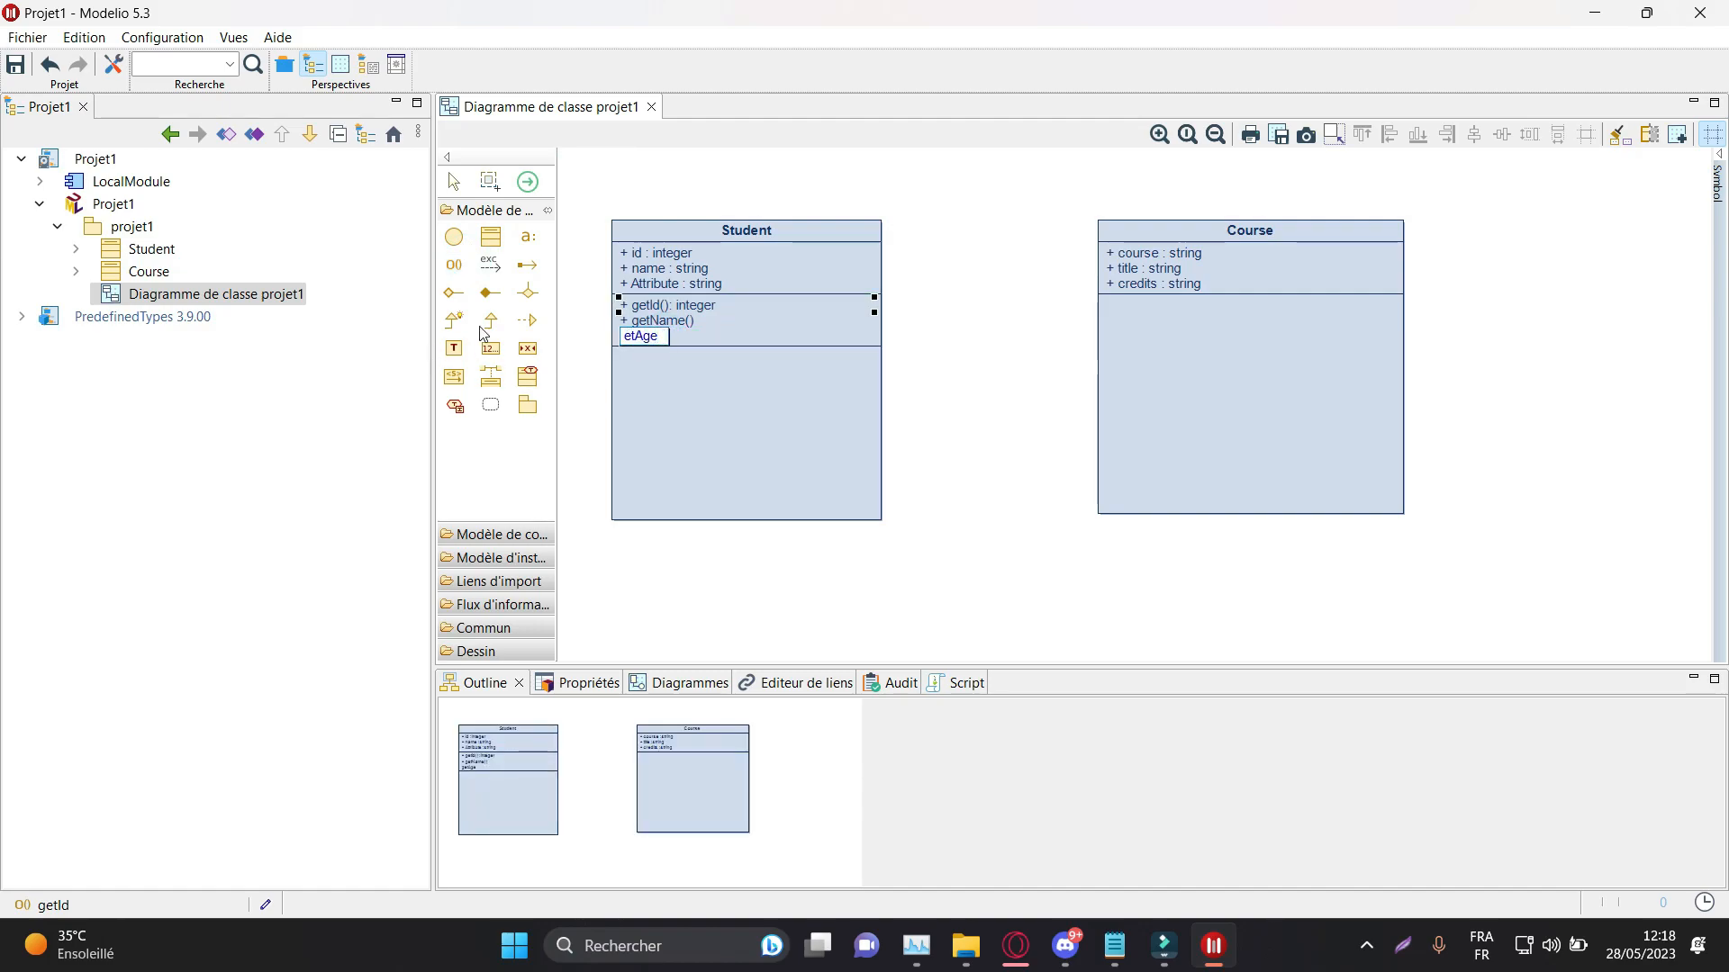
key(Return)
Step: Add an operation named enroll to the Student class below getAge
click(453, 266)
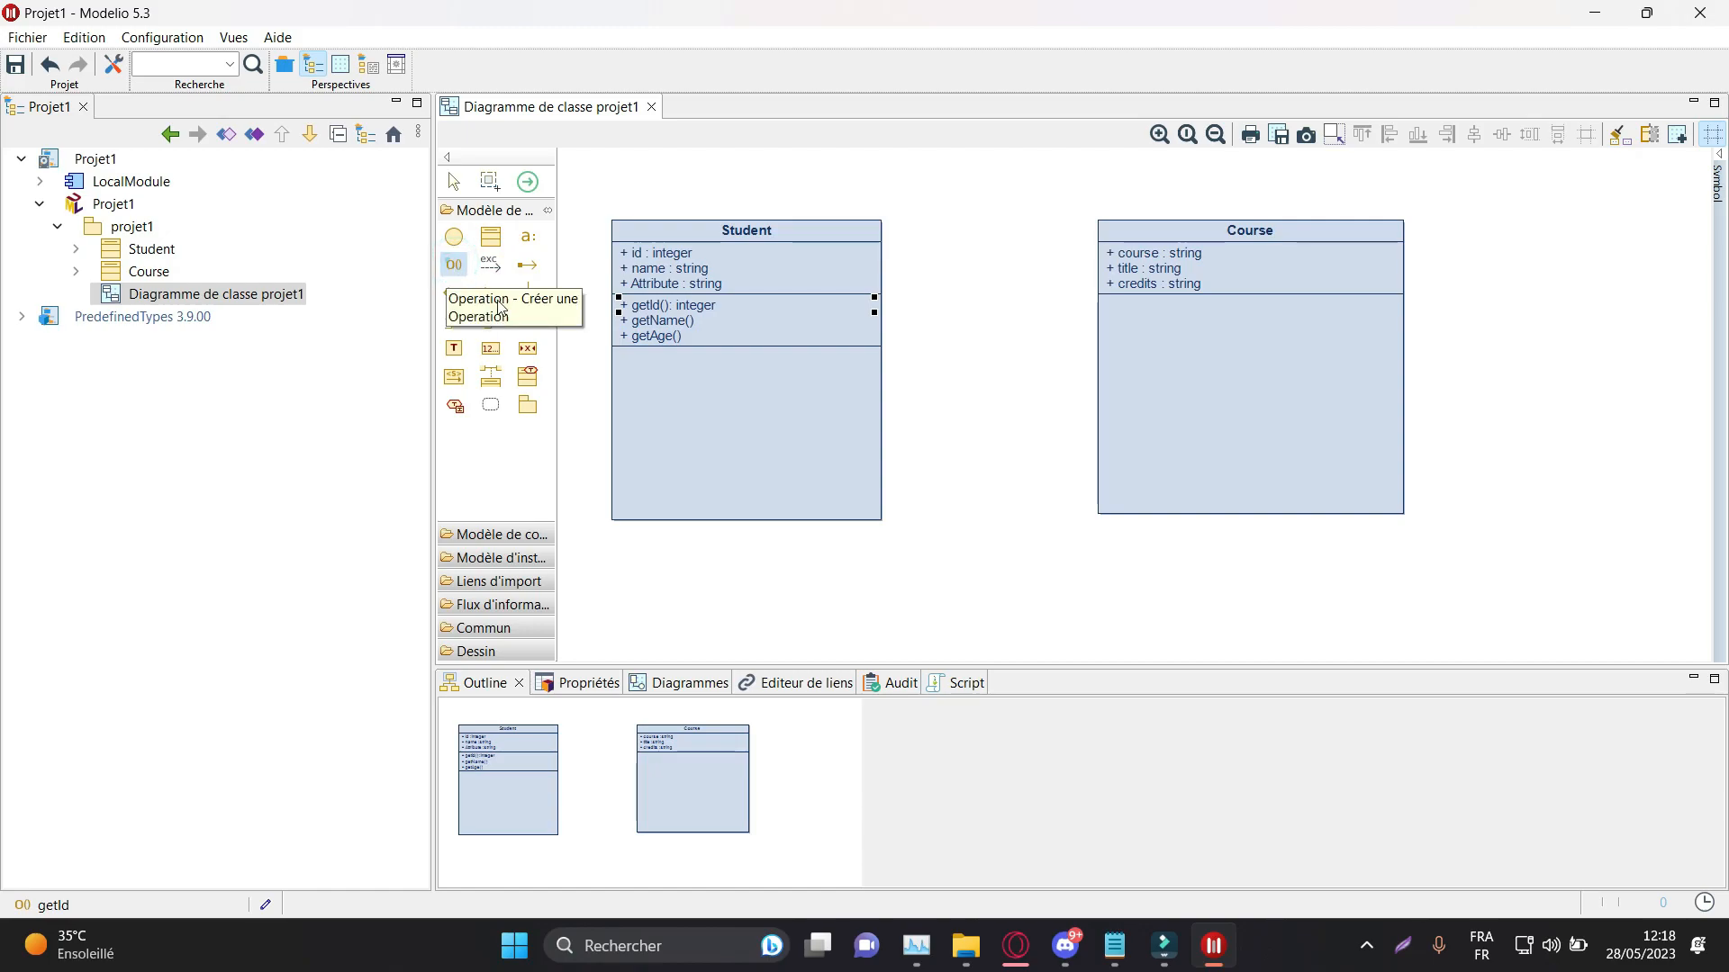
click(709, 340)
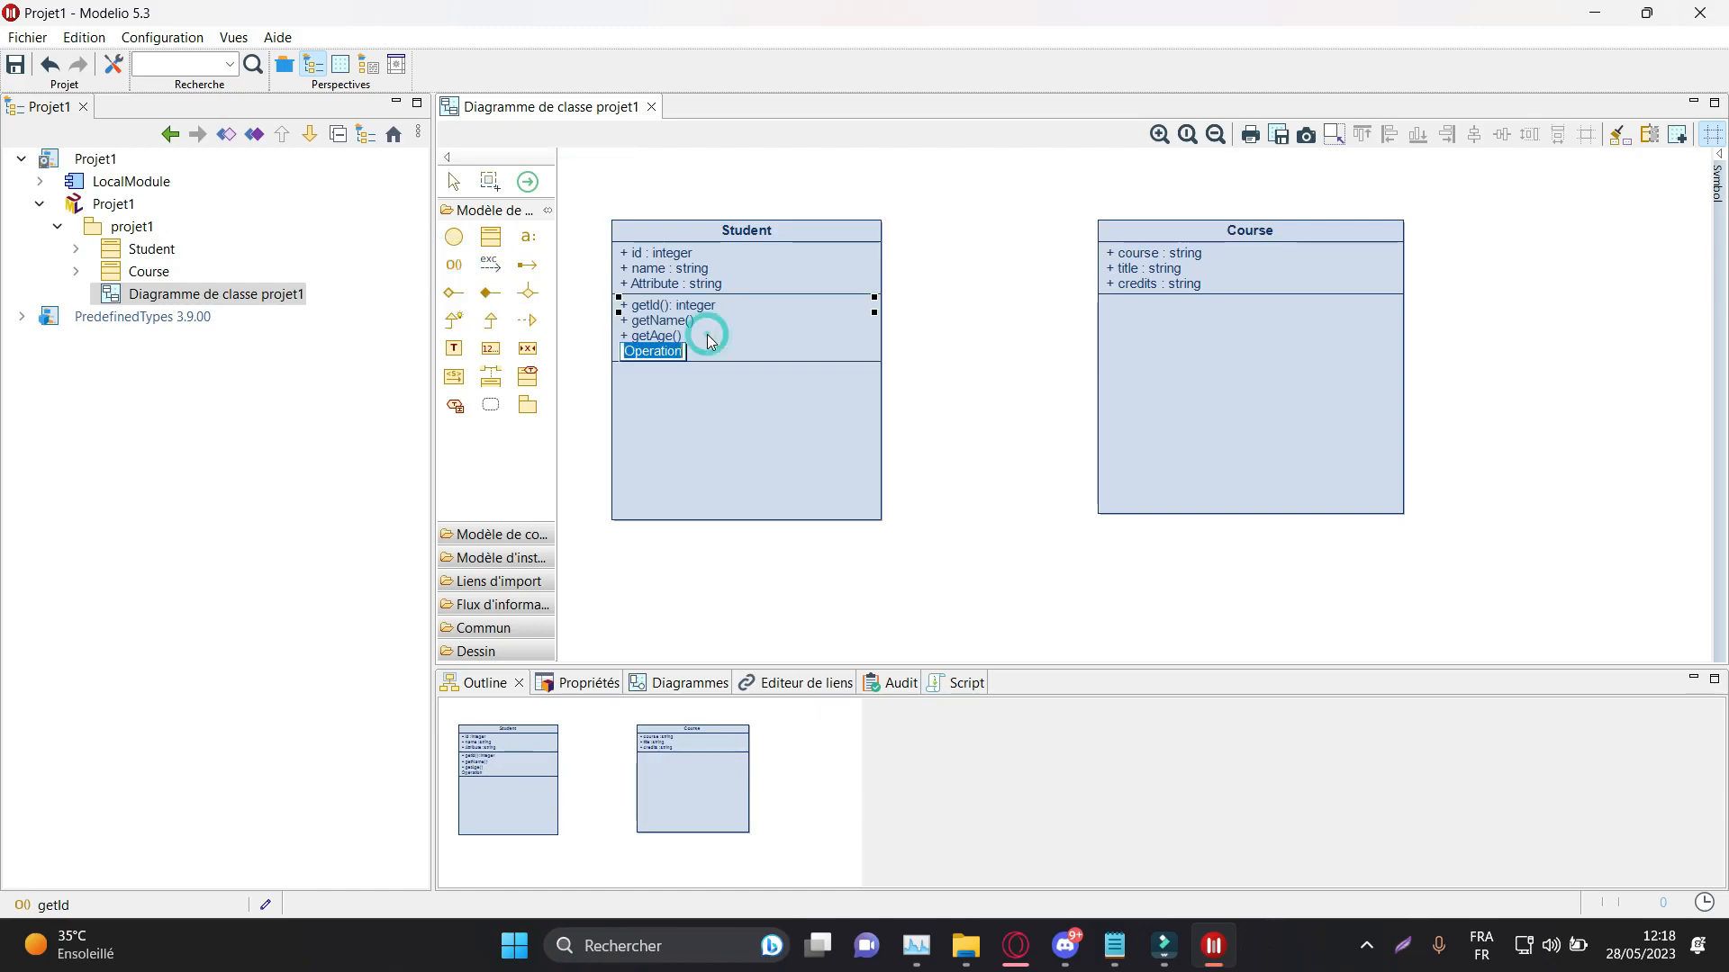
text(enroll)
key(Return)
Step: Give the Student class's getName and getAge operations a return parameter of type string
double_click(722, 321)
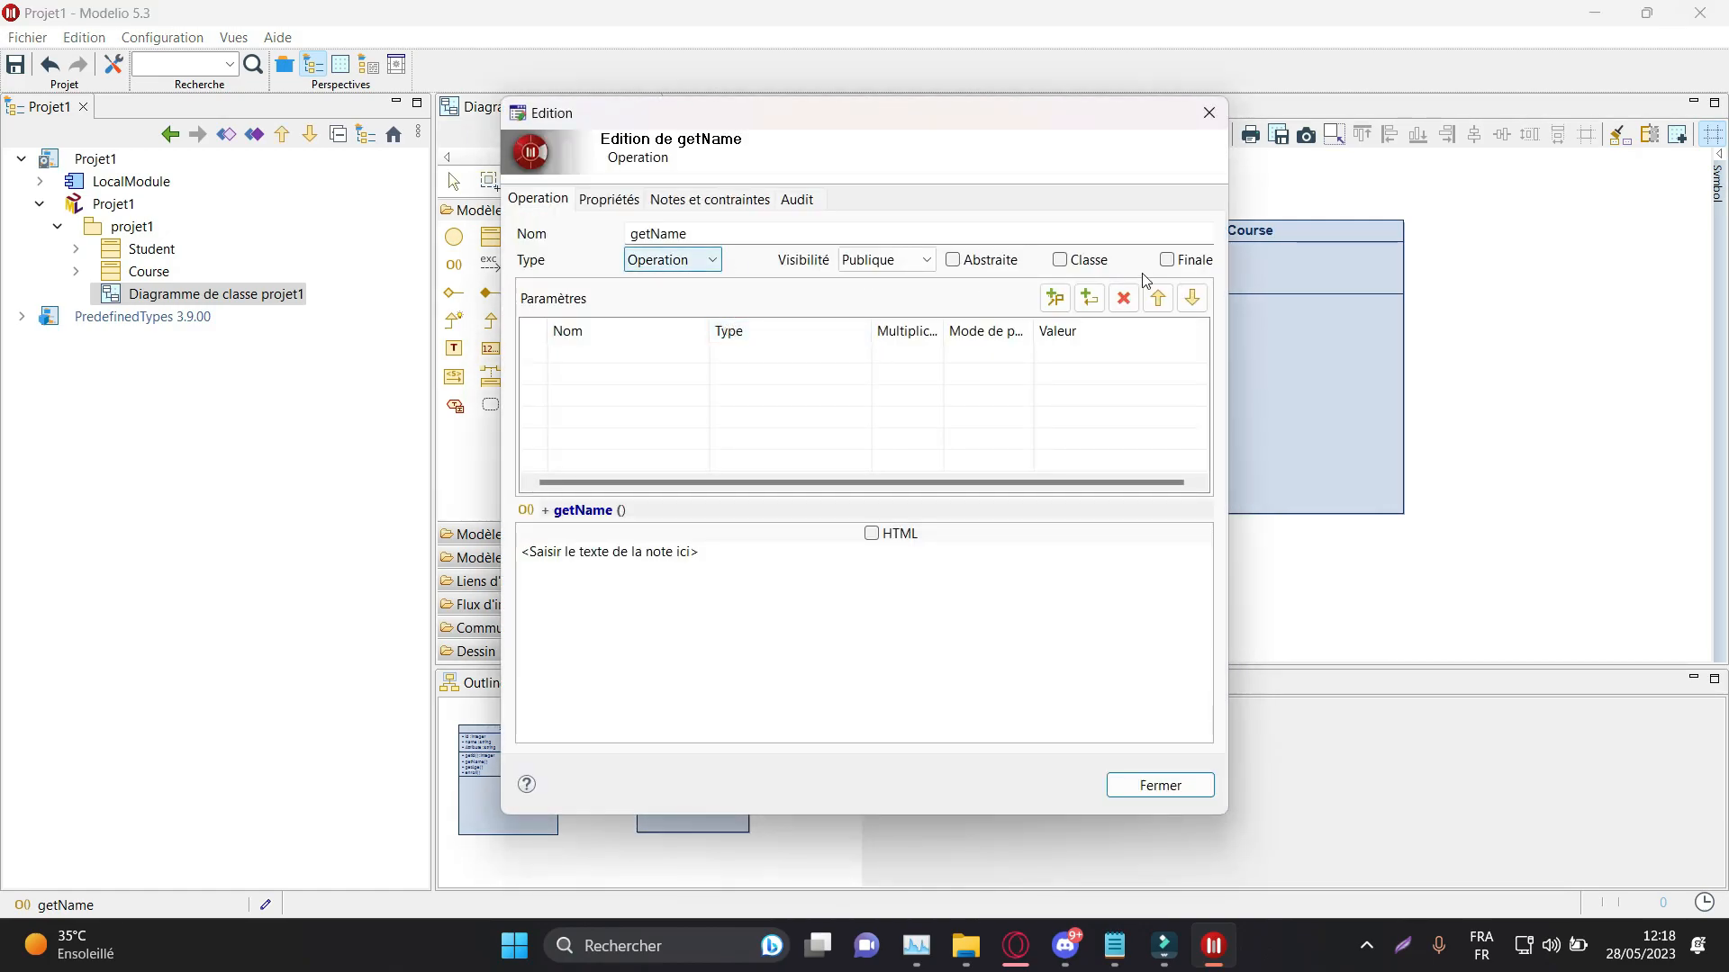
click(1090, 298)
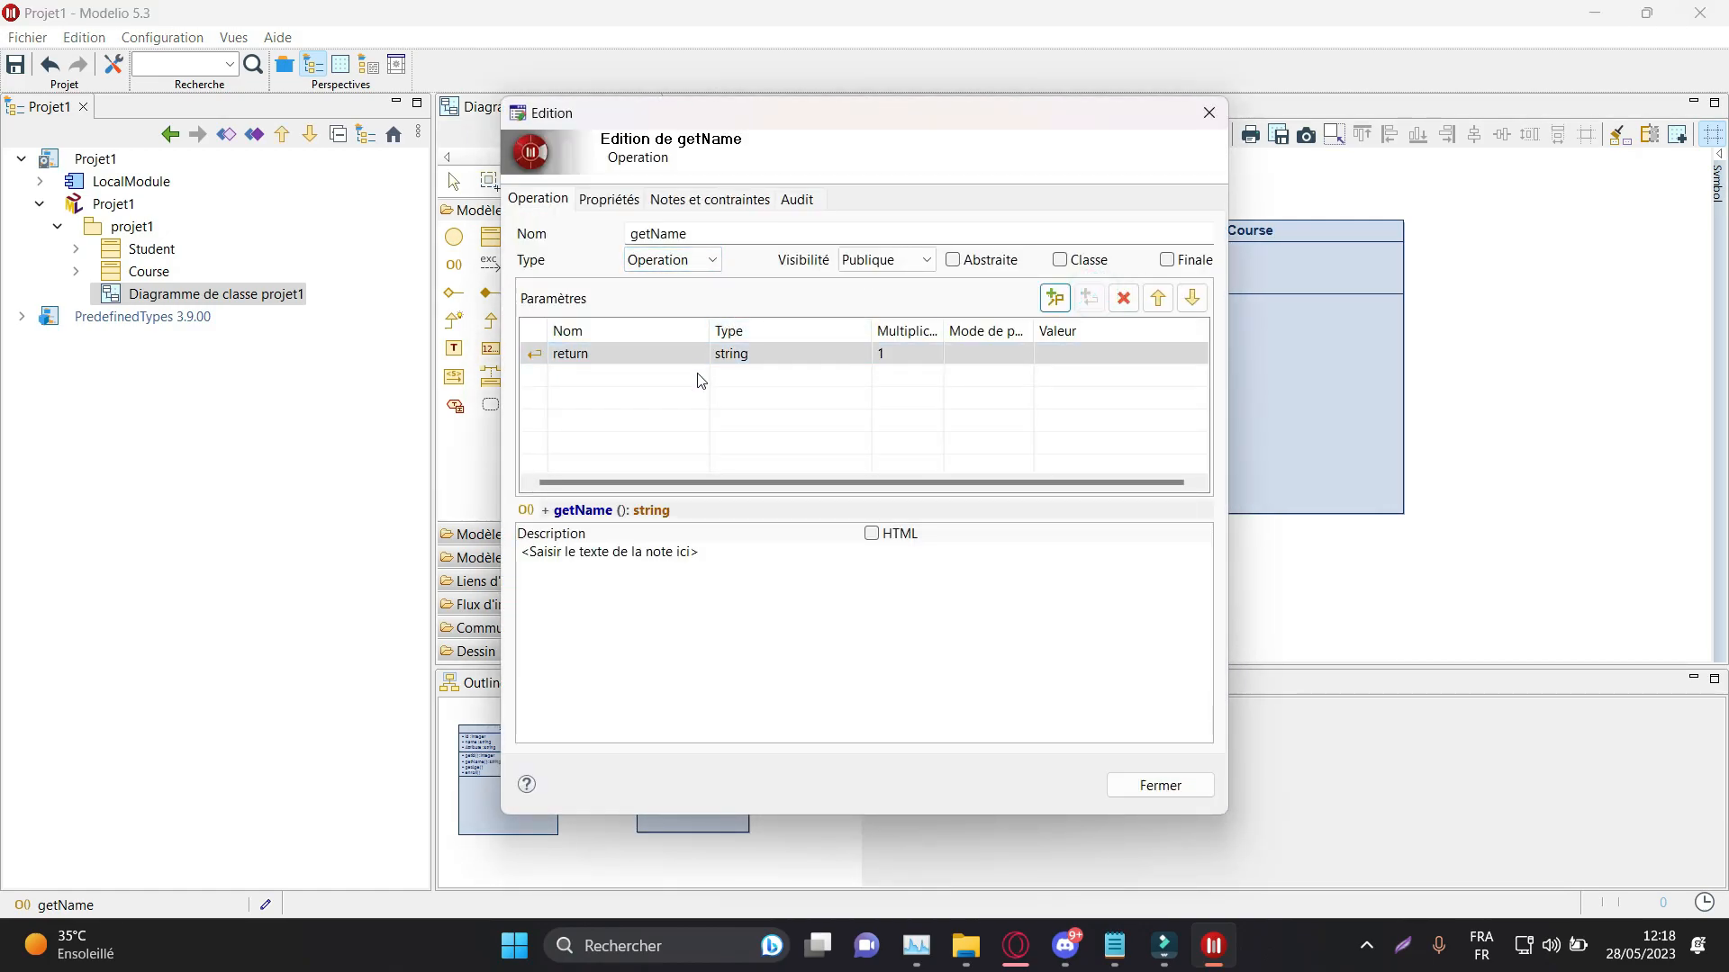
click(1193, 791)
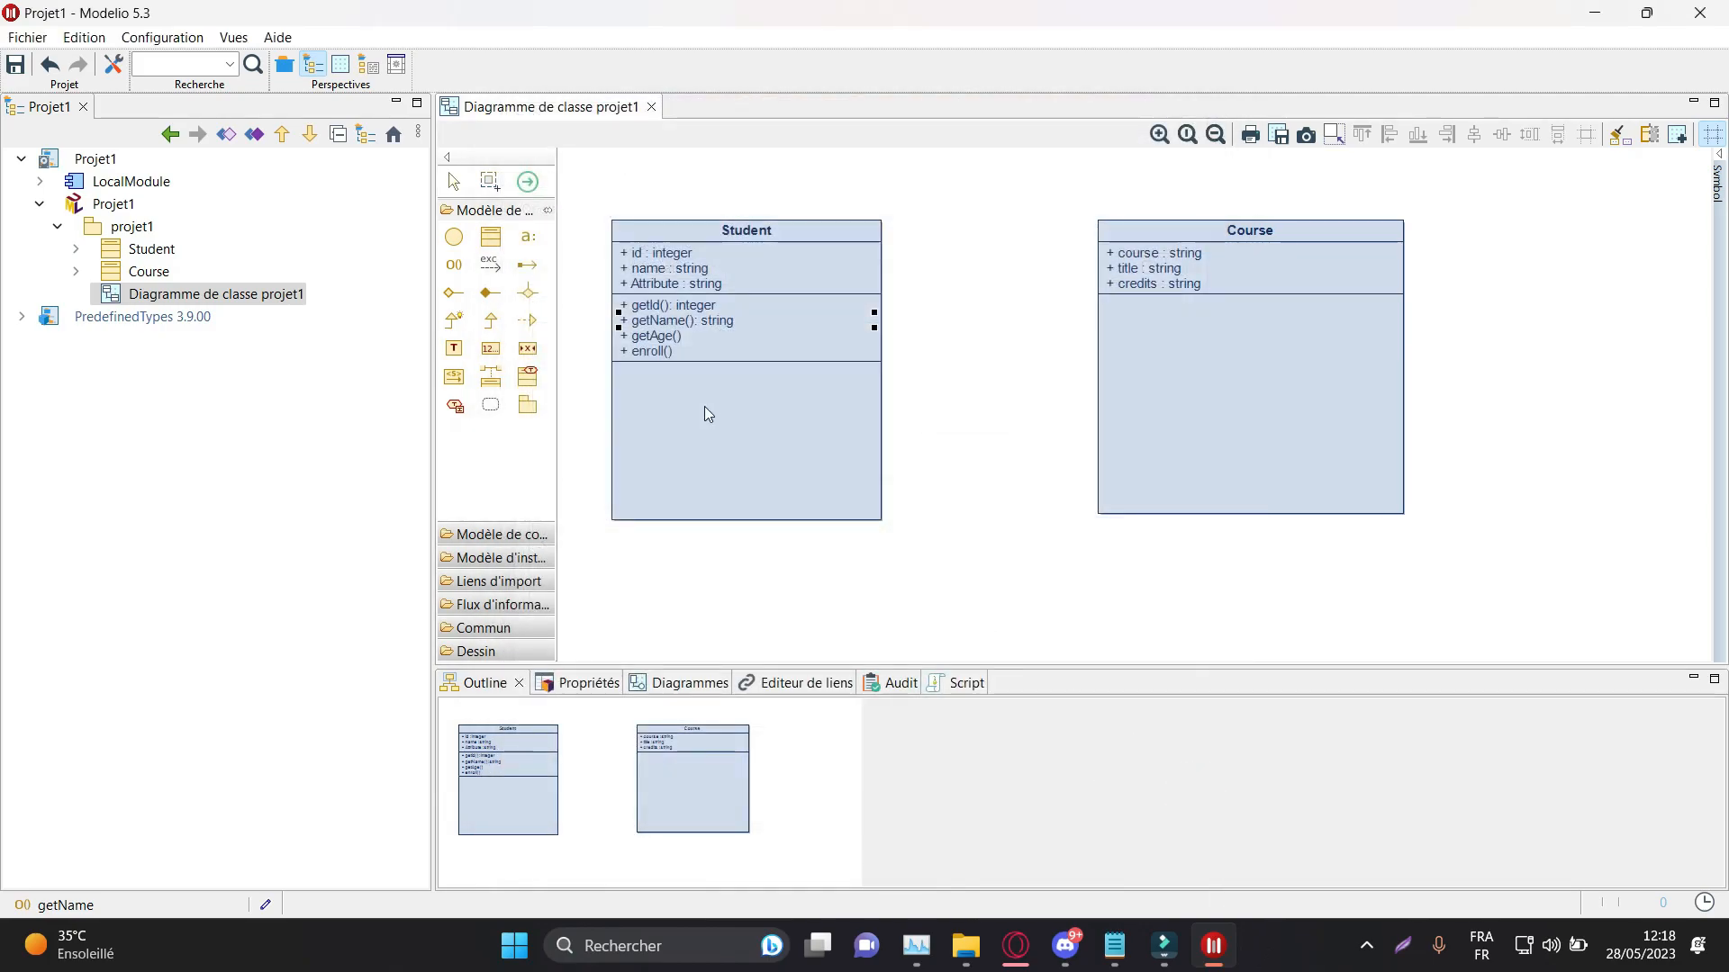
double_click(754, 333)
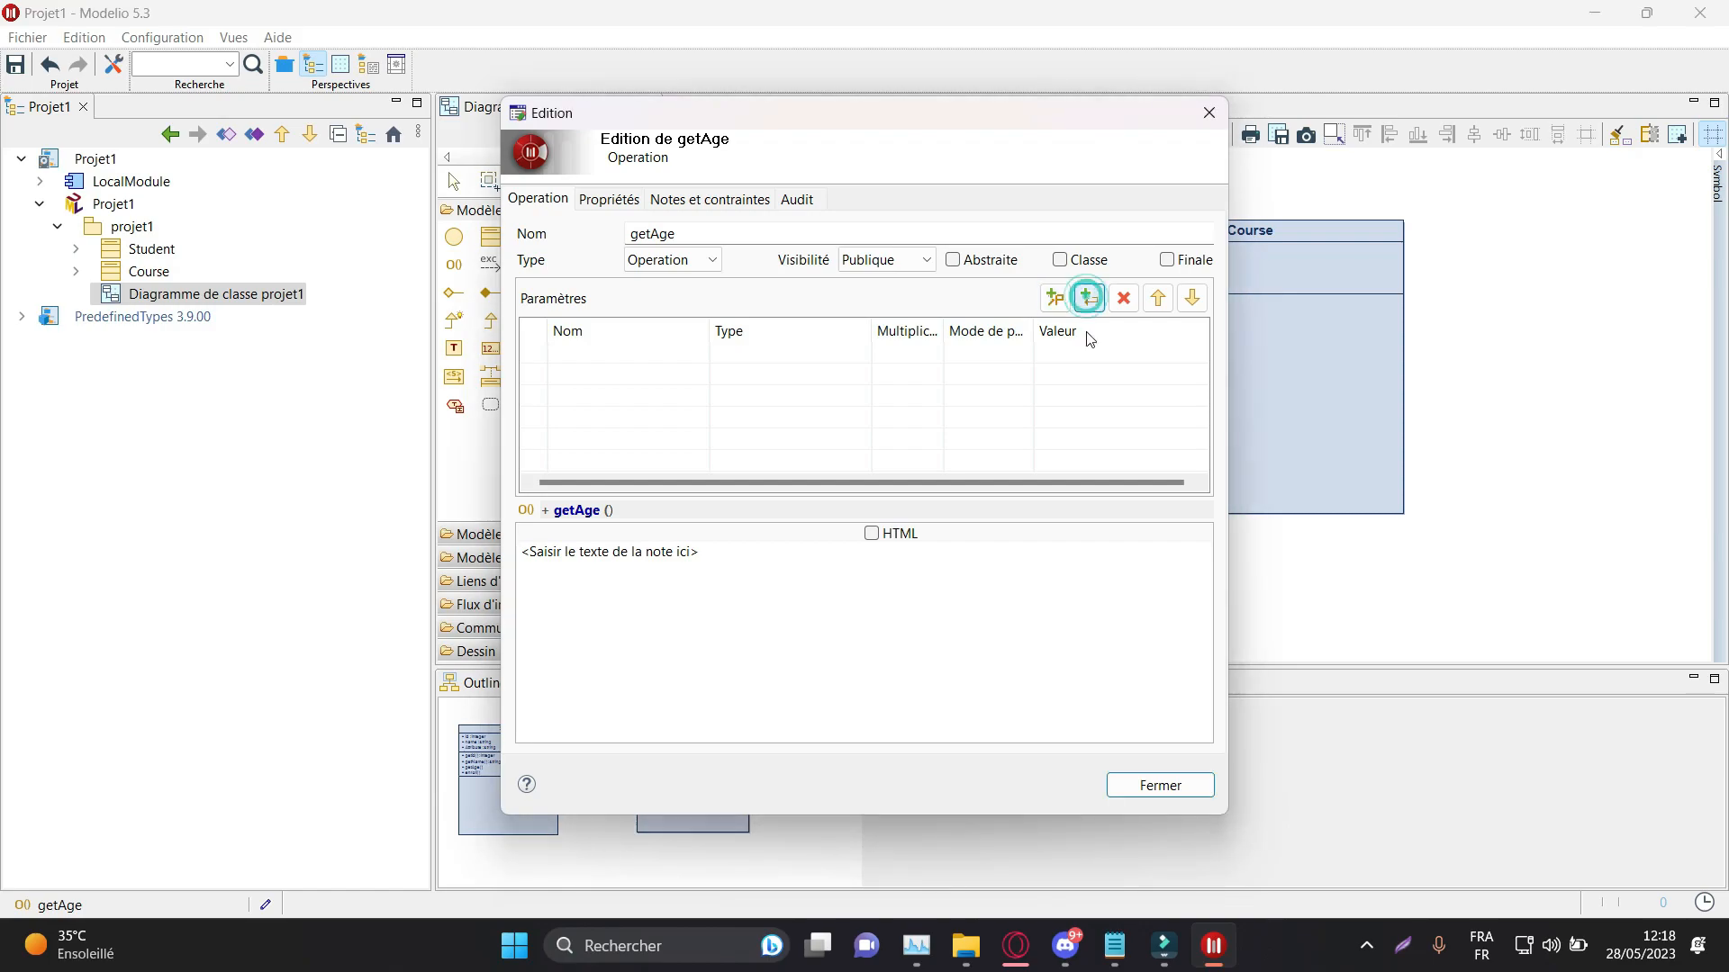
click(1089, 298)
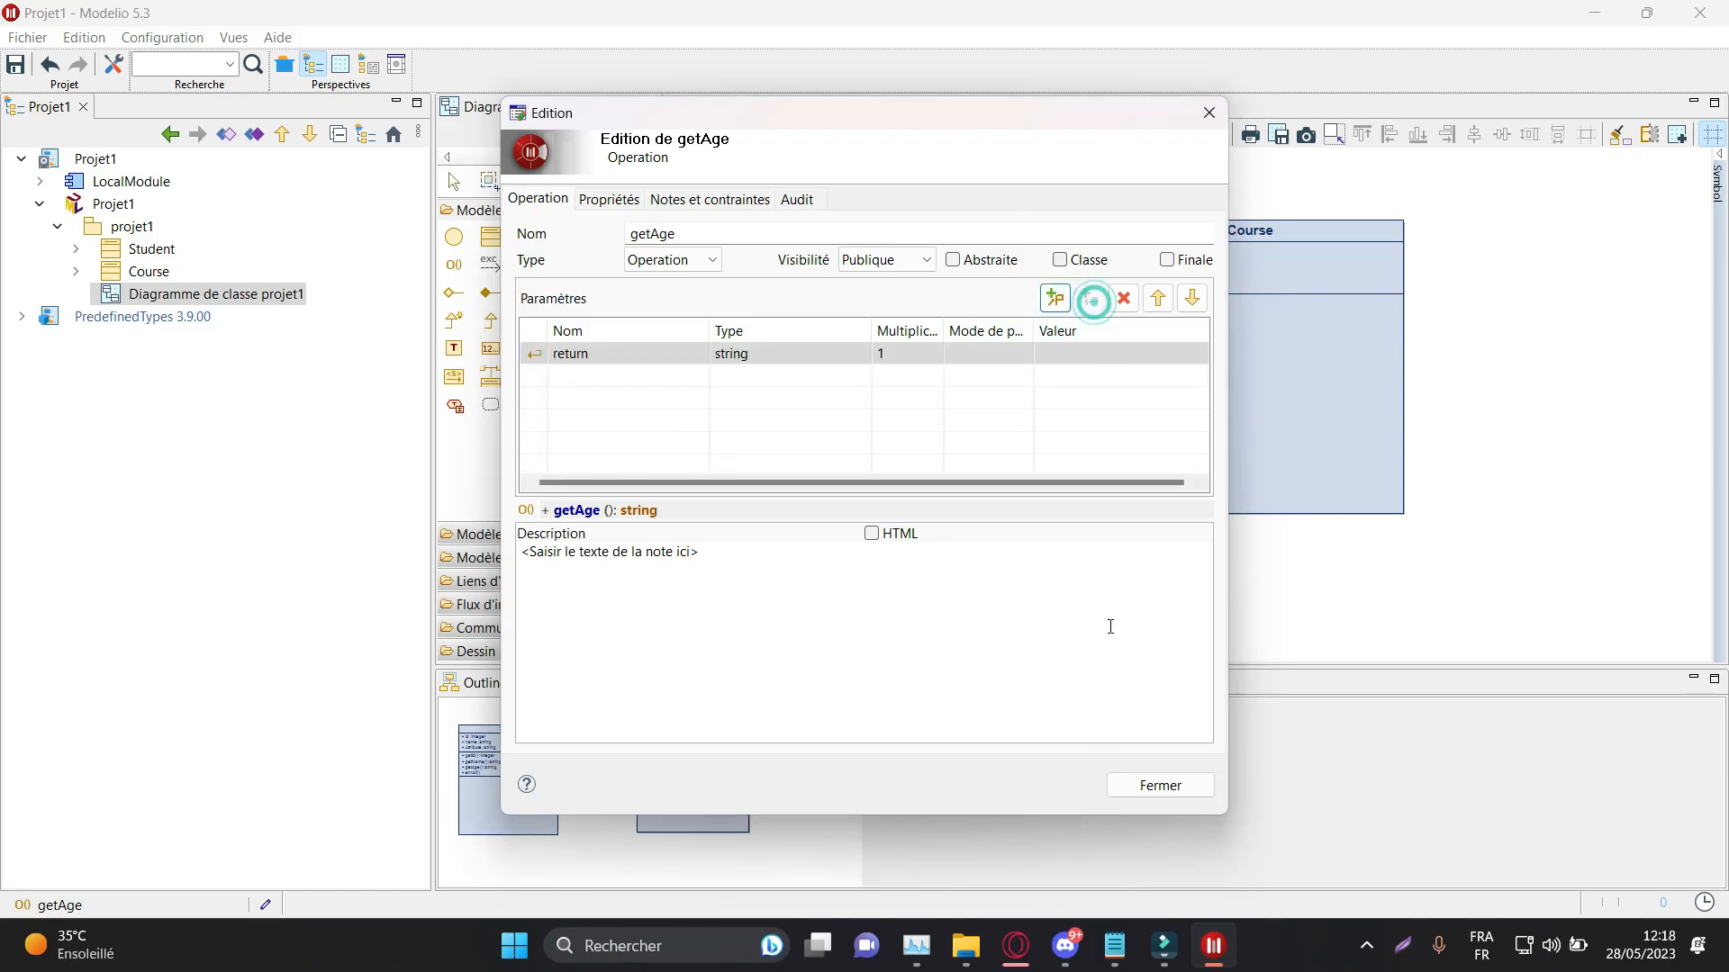
click(1145, 792)
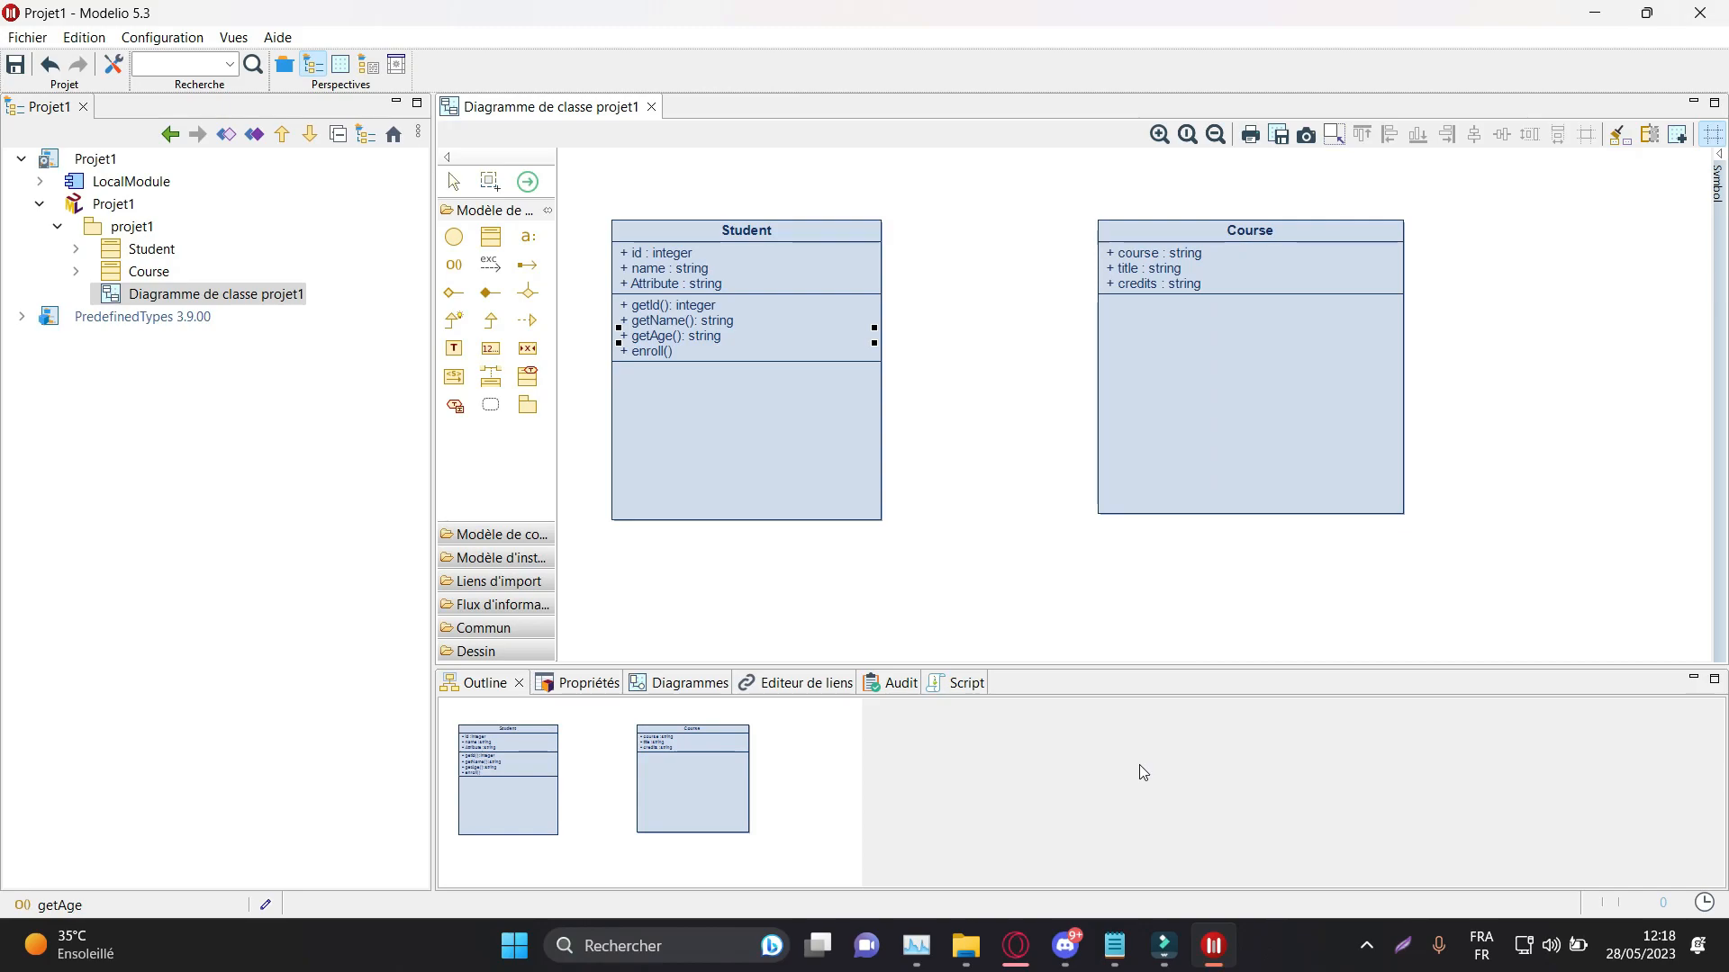
Step: Add an input parameter named course of type Course to the Student class's enroll operation
double_click(779, 352)
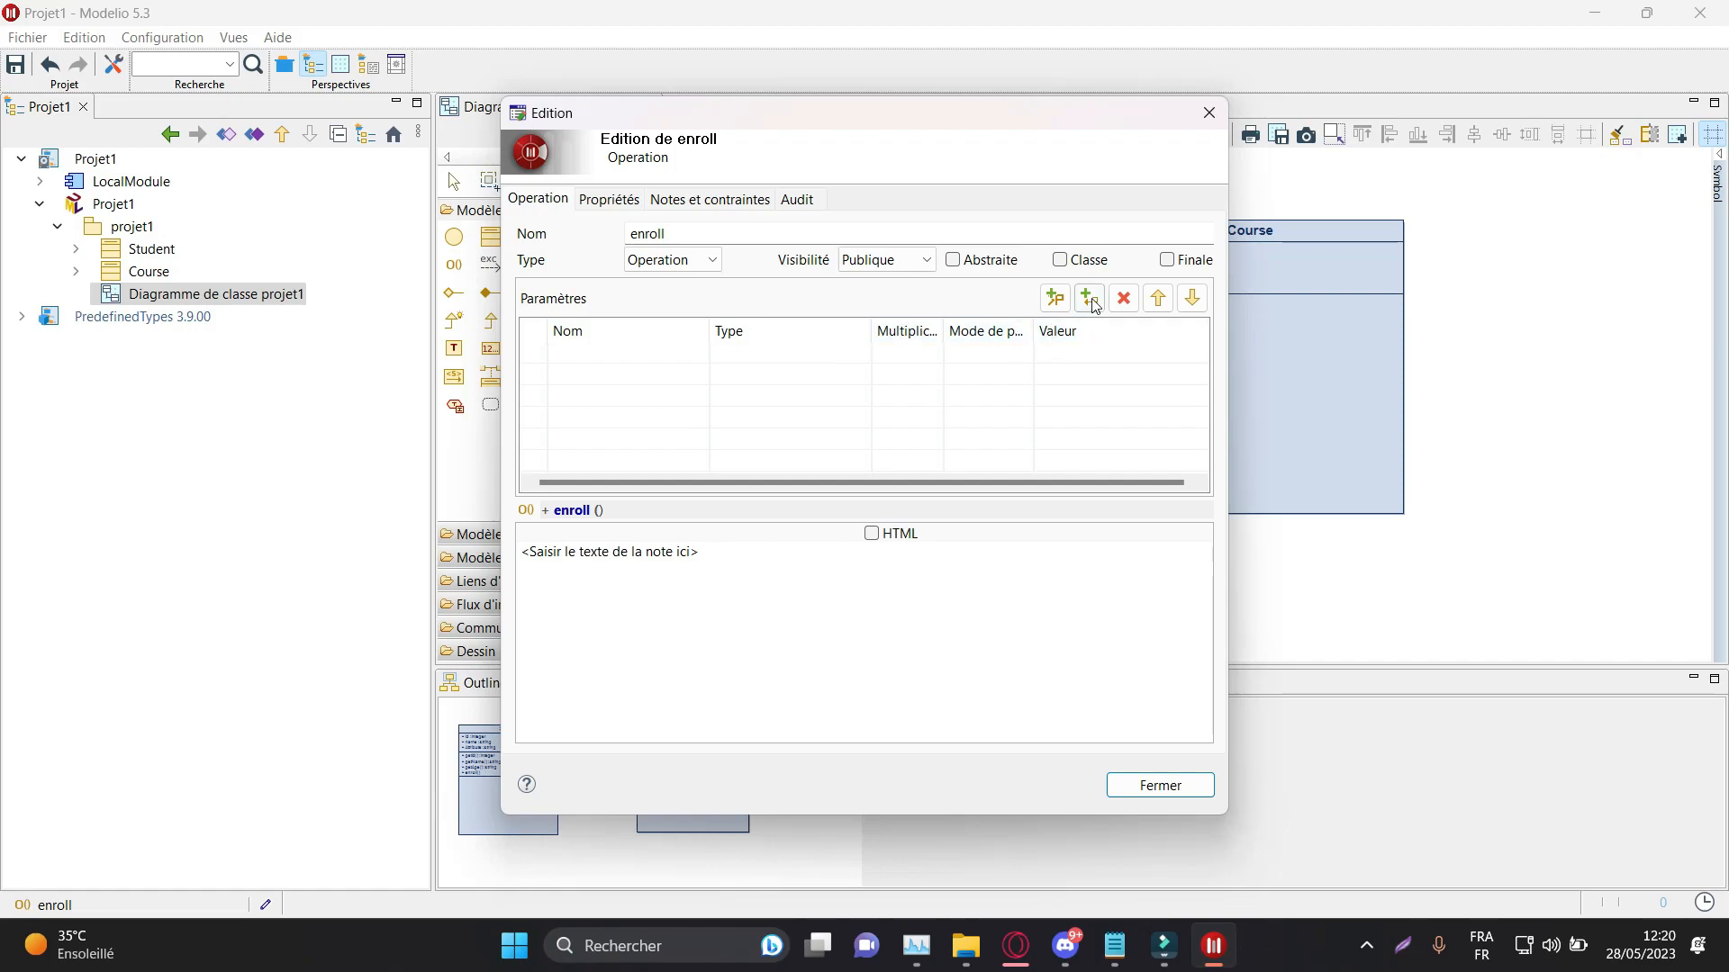
click(1055, 298)
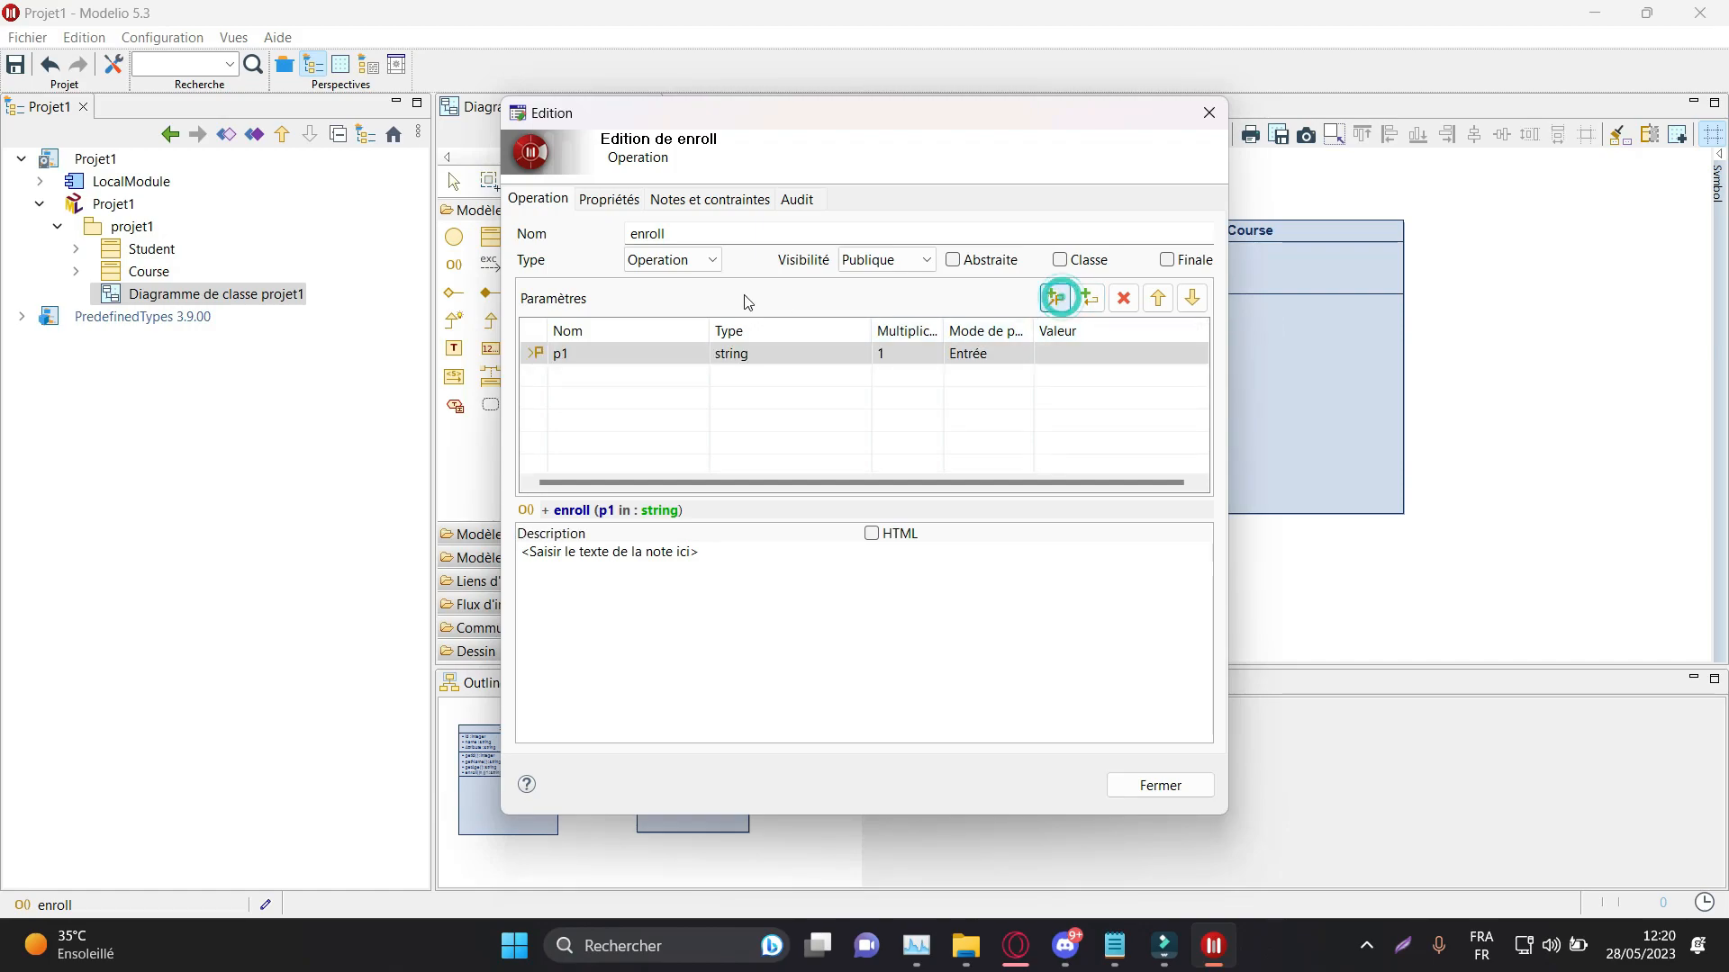
click(660, 354)
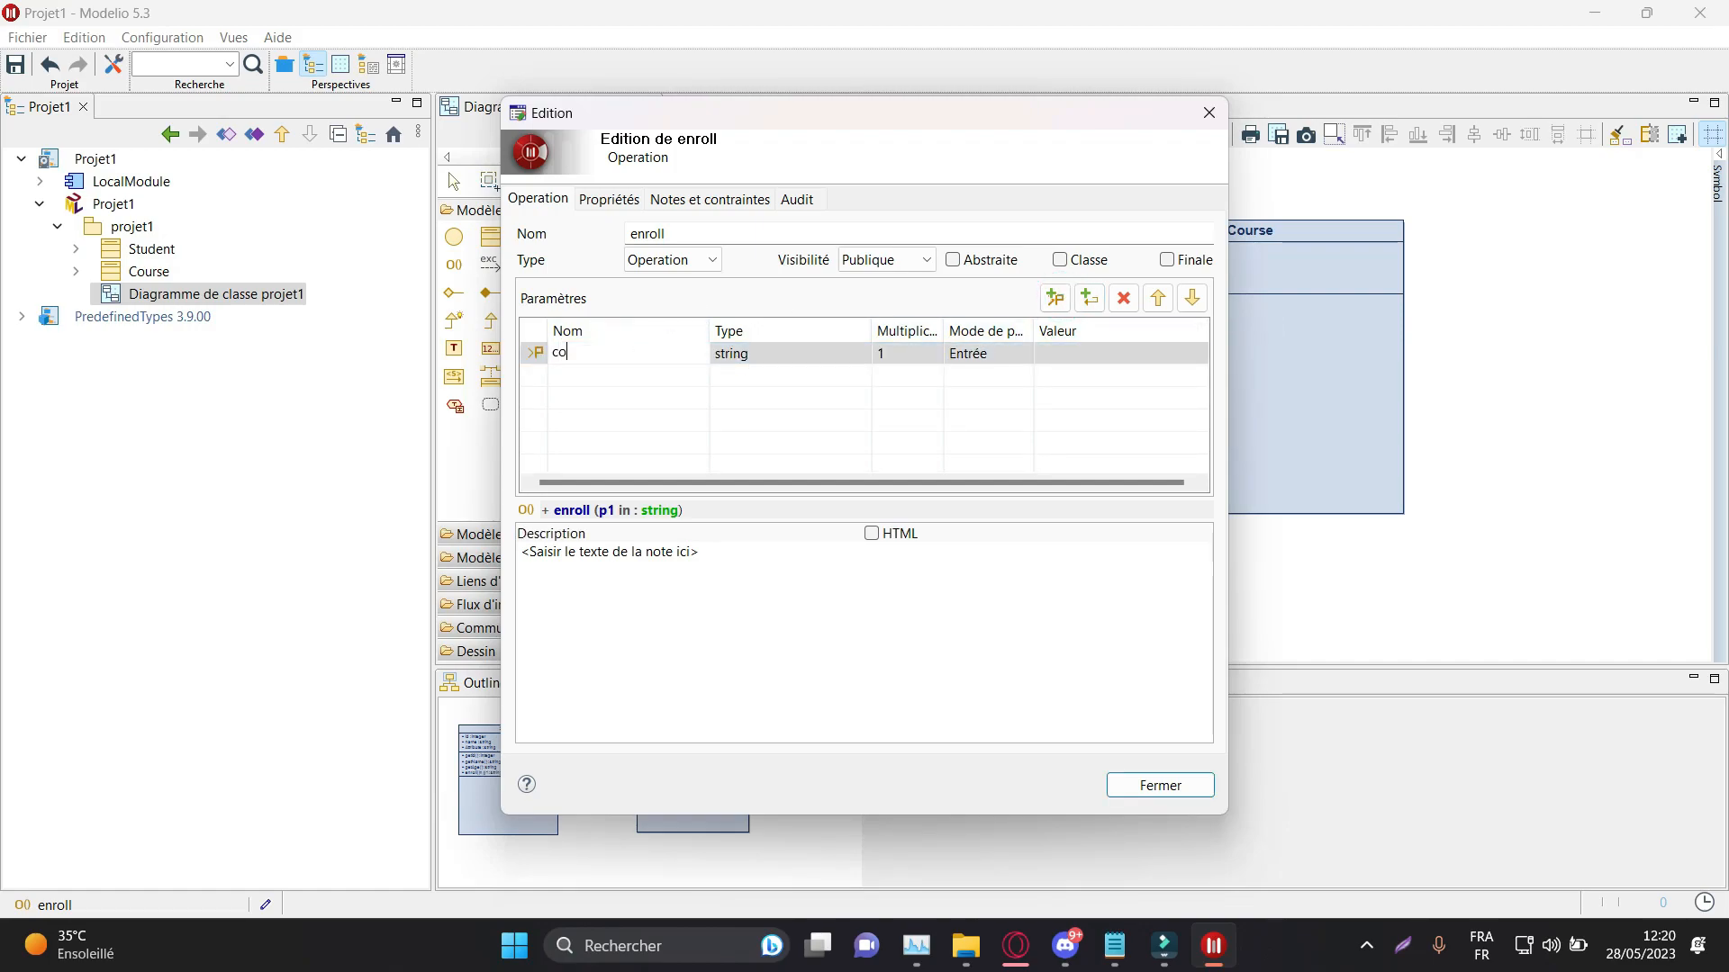
click(755, 354)
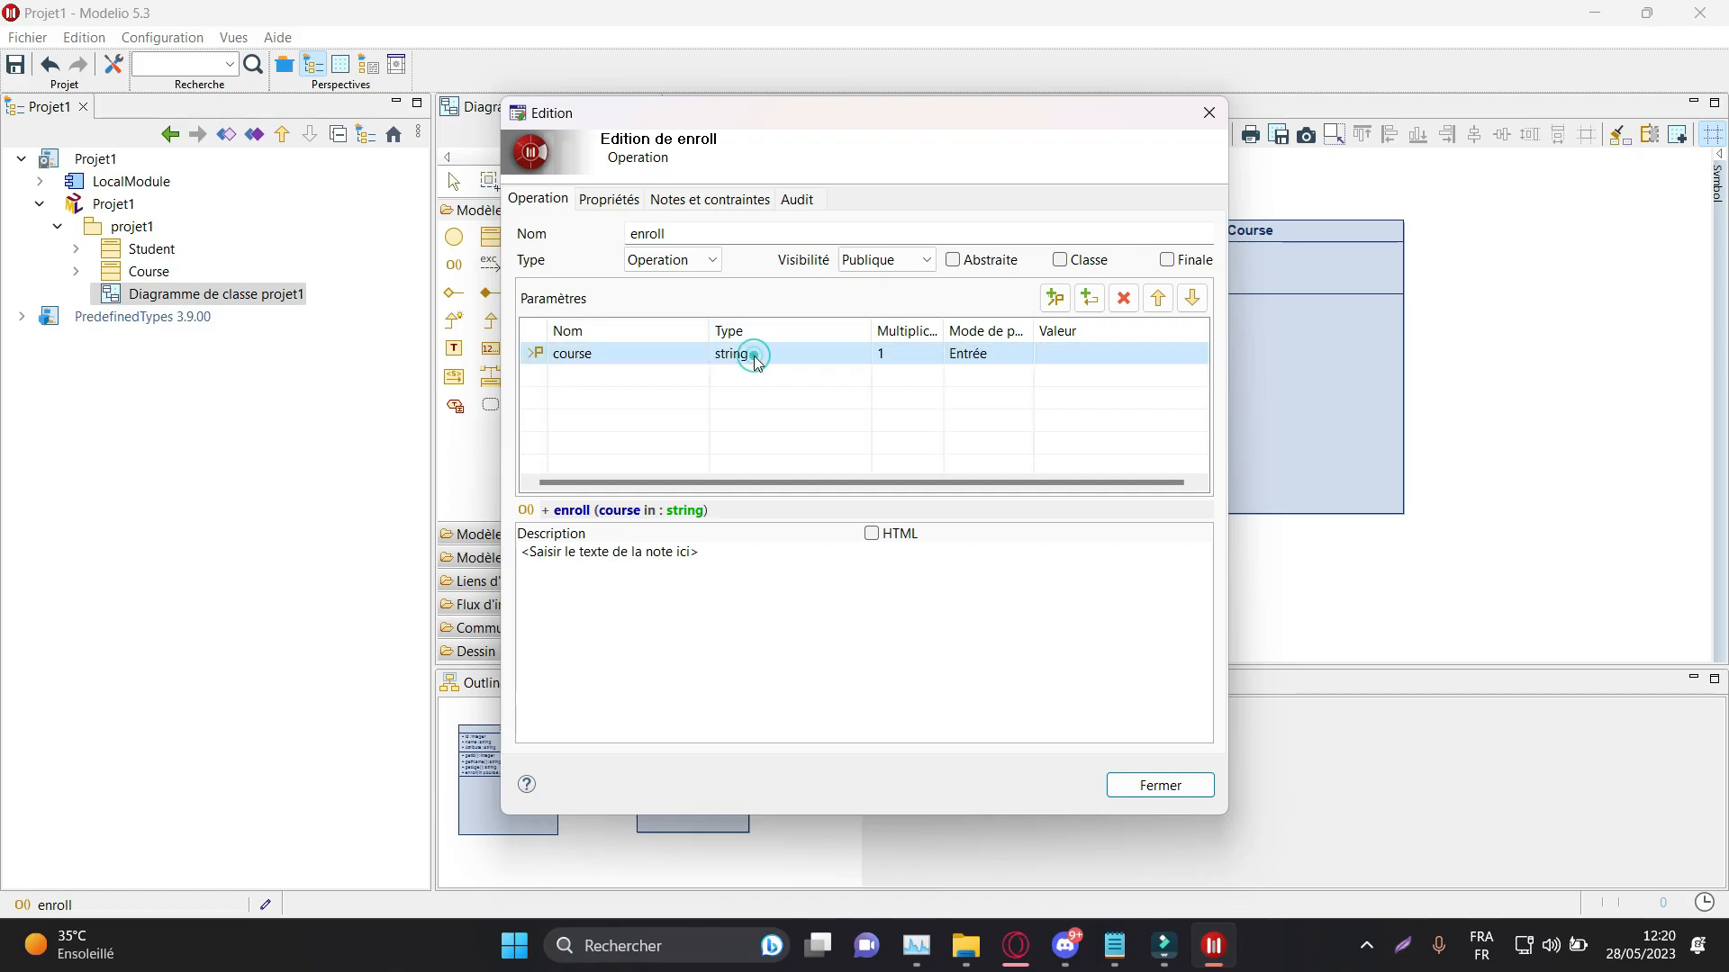
double_click(753, 354)
text(Course)
click(731, 333)
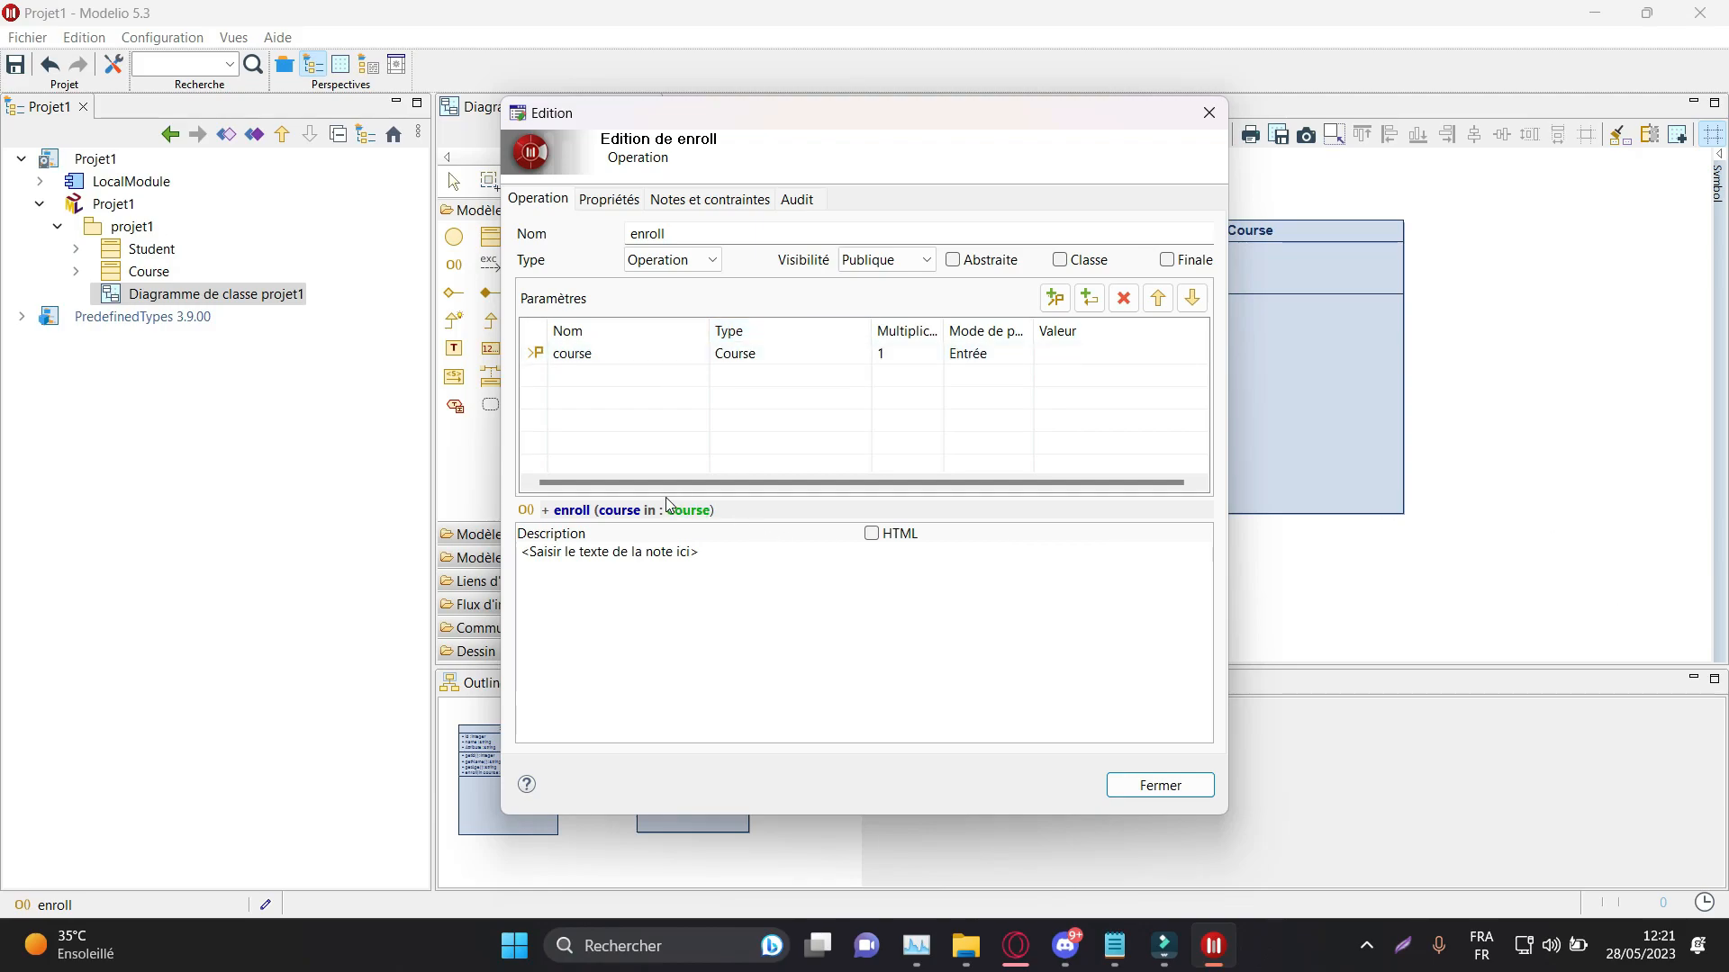
drag(725, 510, 532, 510)
click(1127, 785)
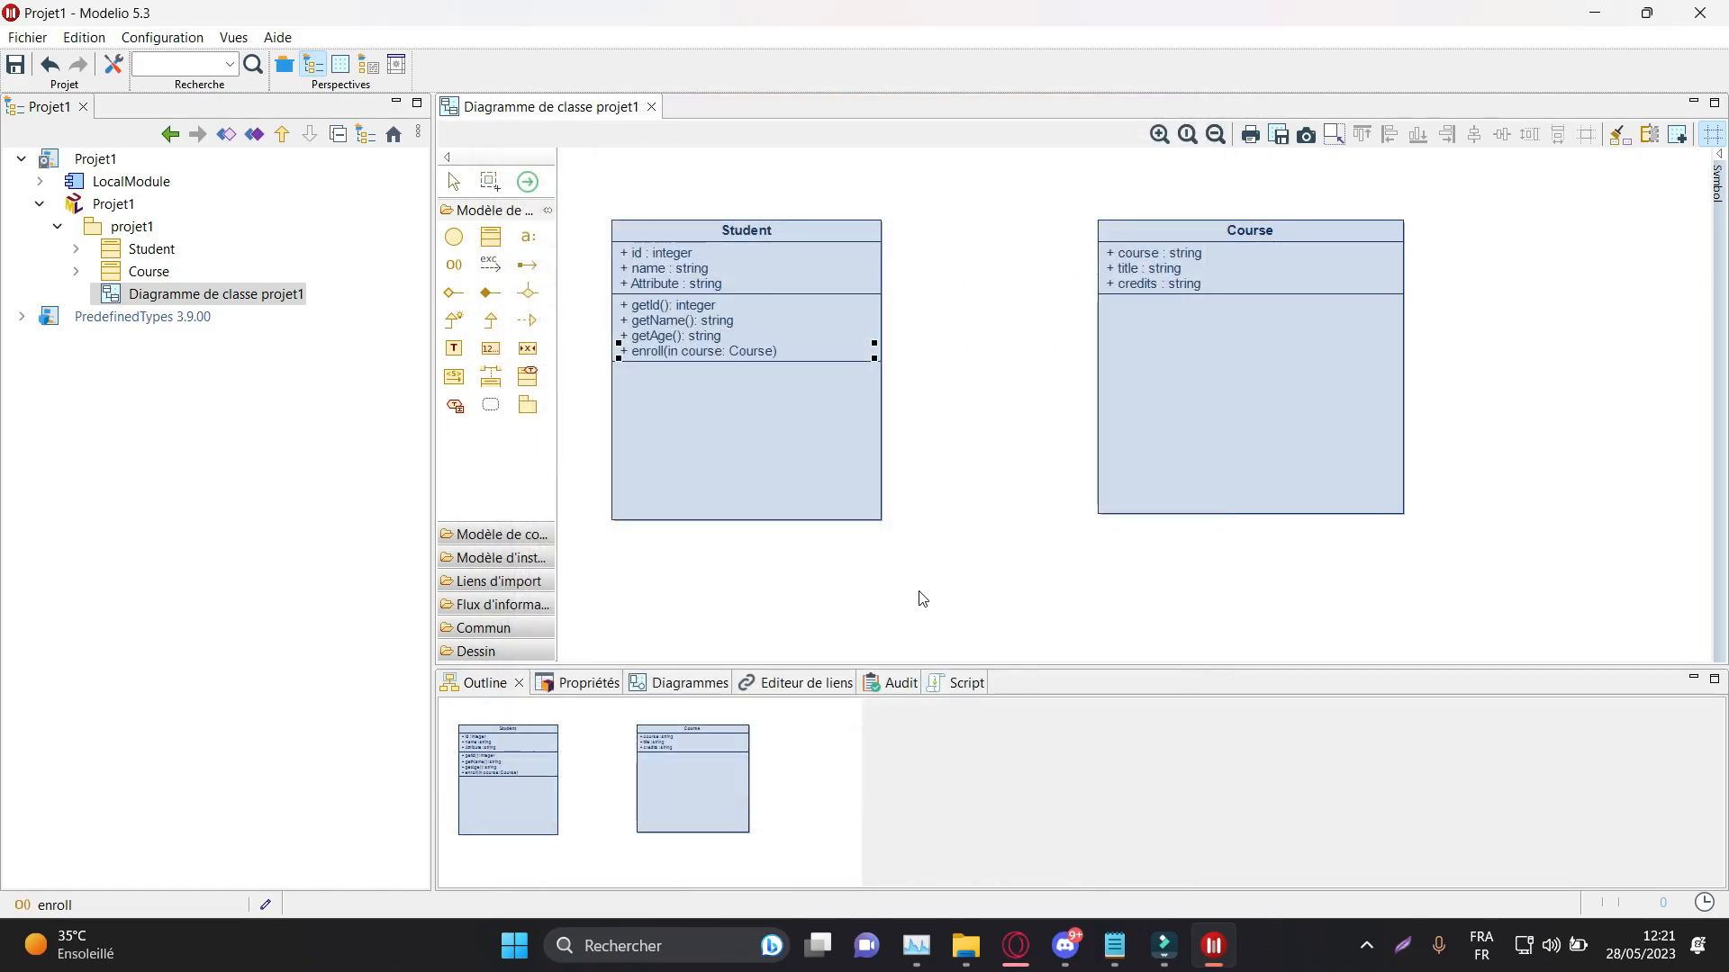
click(932, 608)
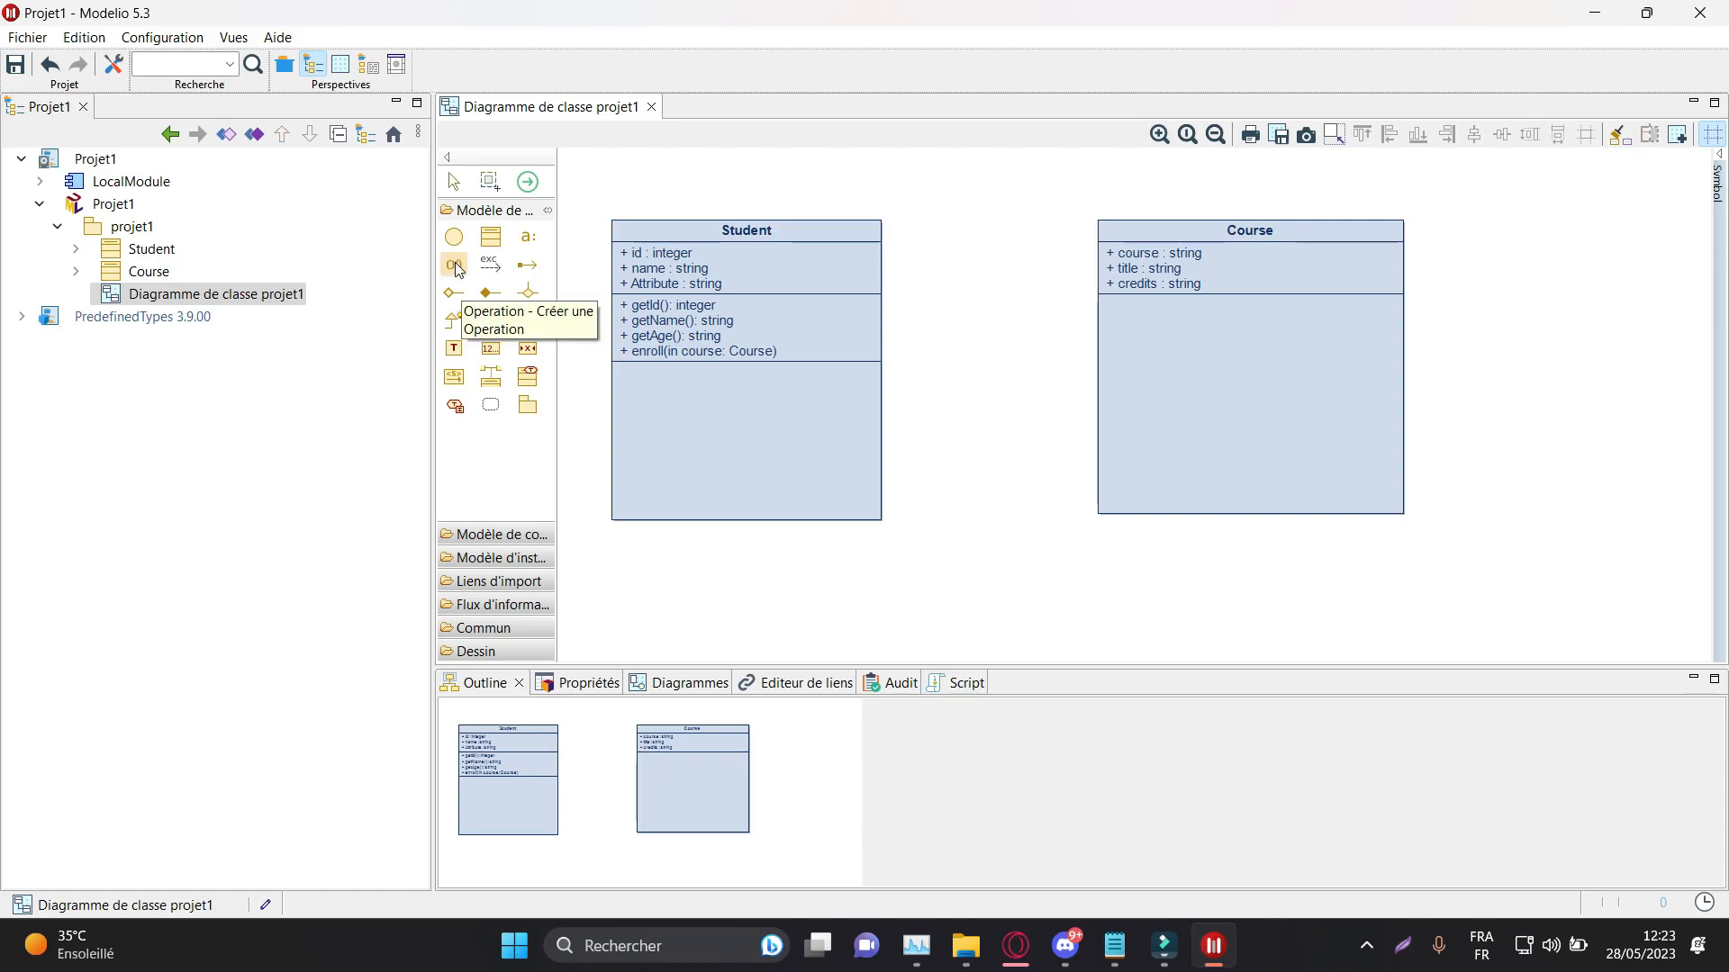
Step: Add the operations getCode and getTitle to the Course class
click(455, 265)
click(1158, 326)
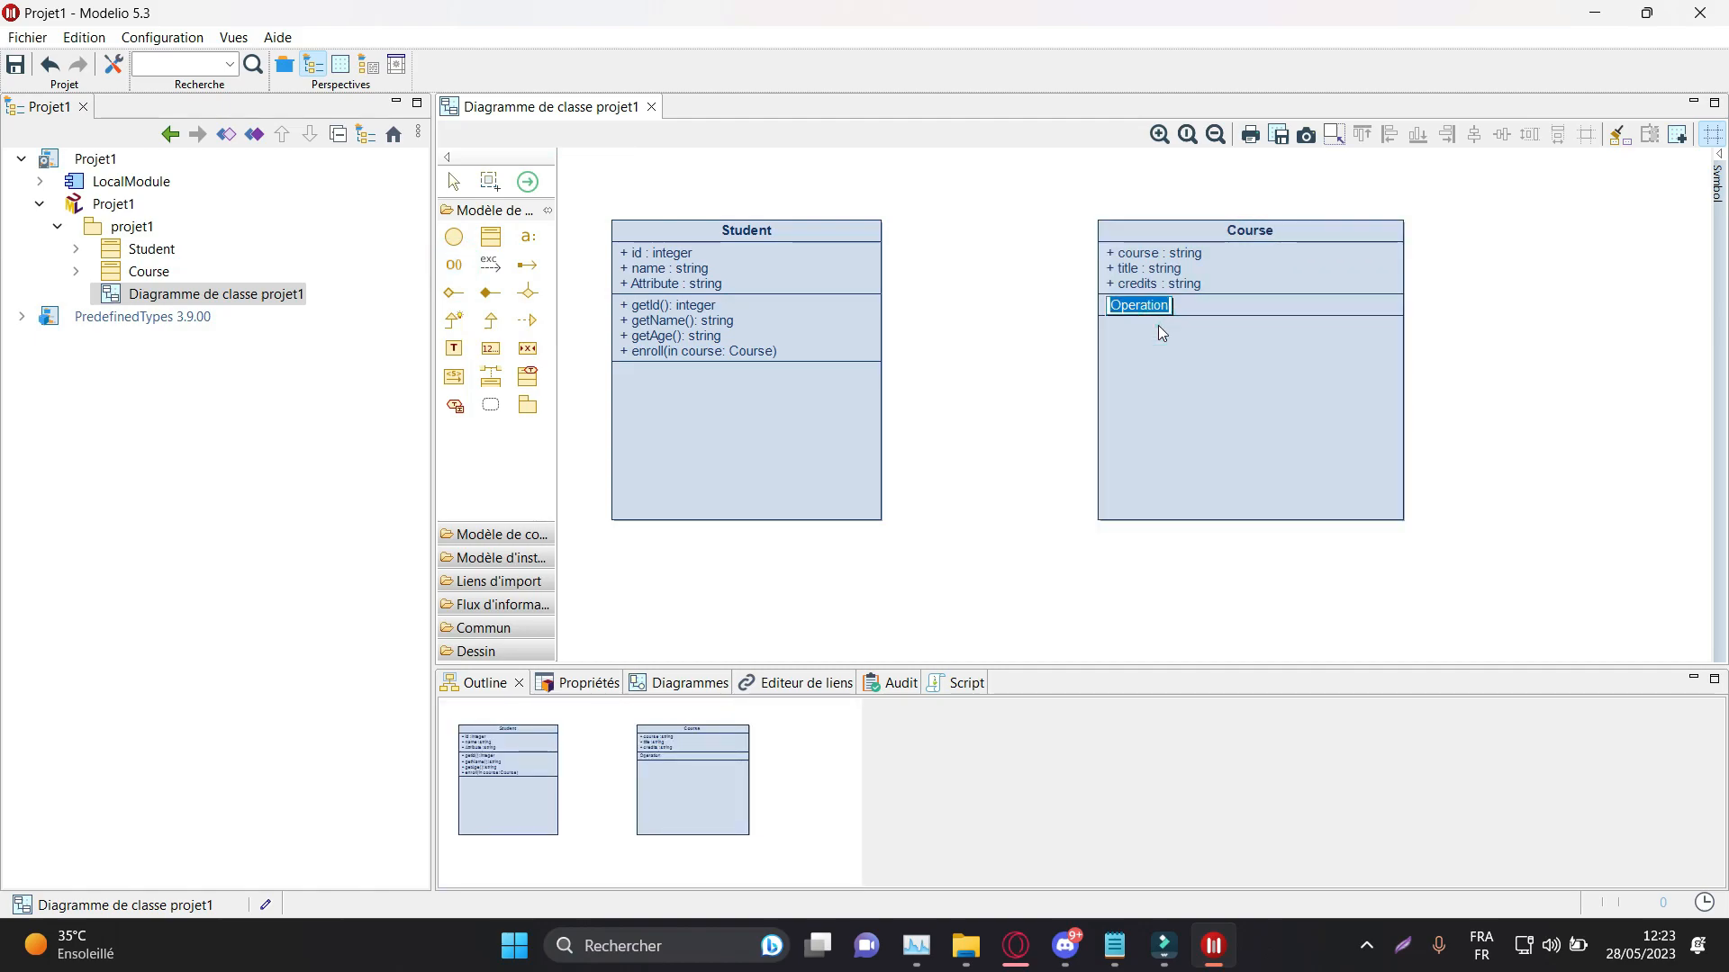
text(getCode()
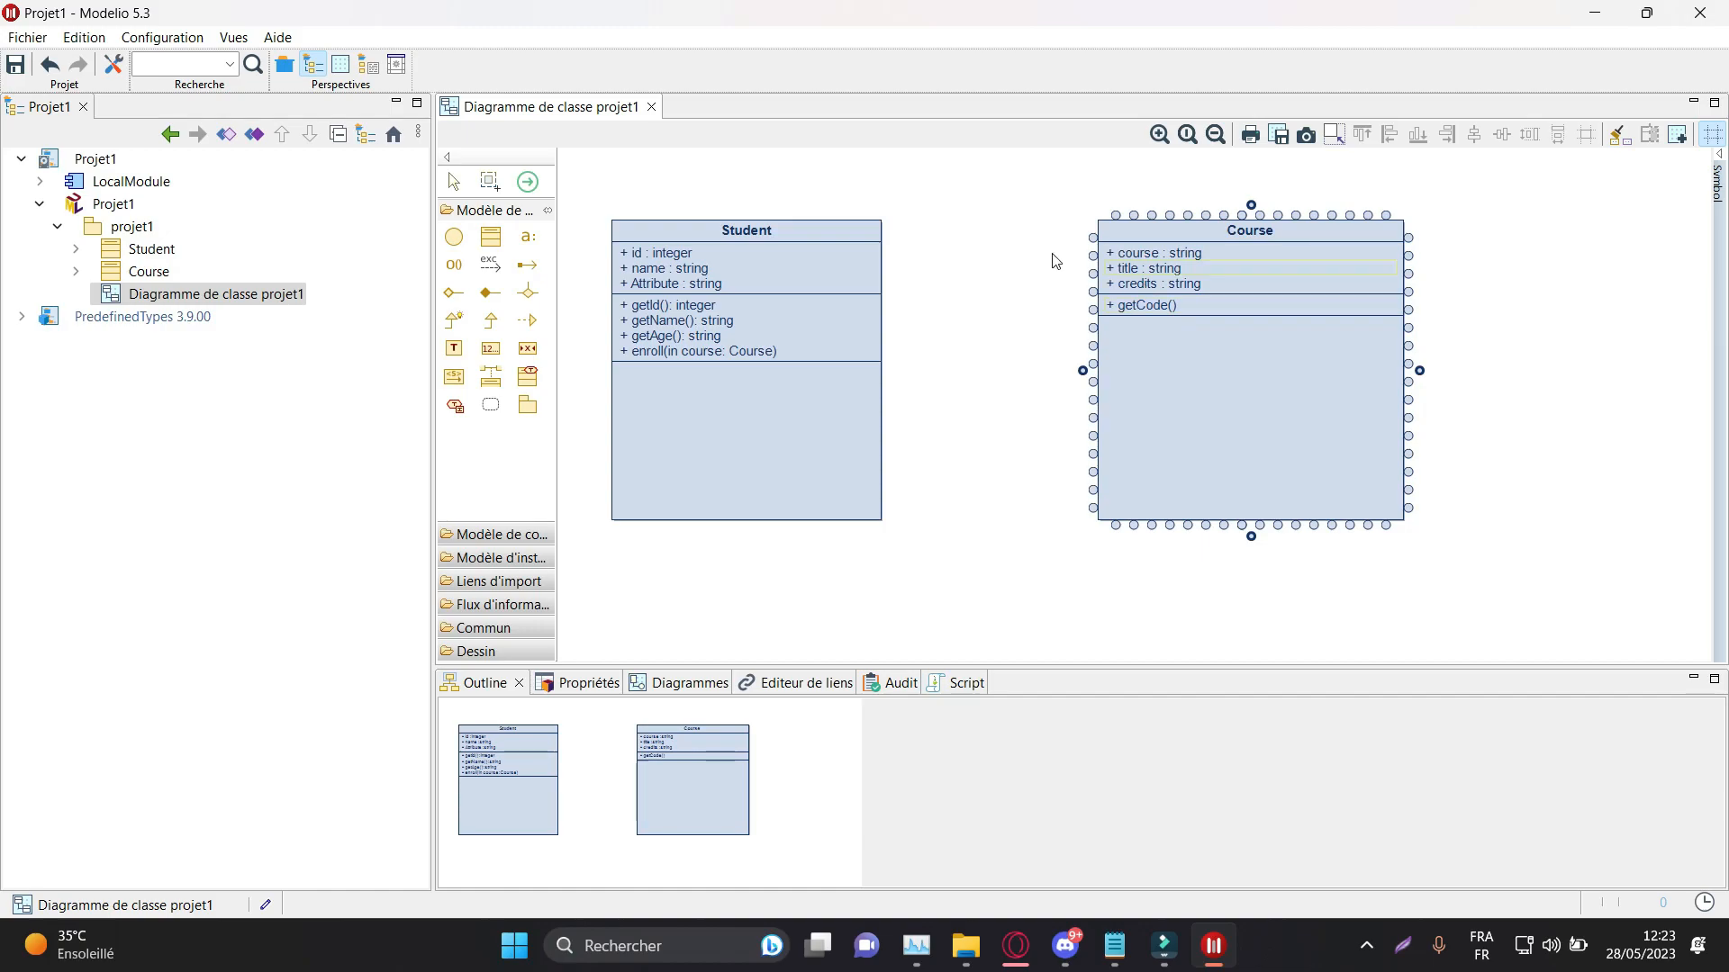
click(454, 266)
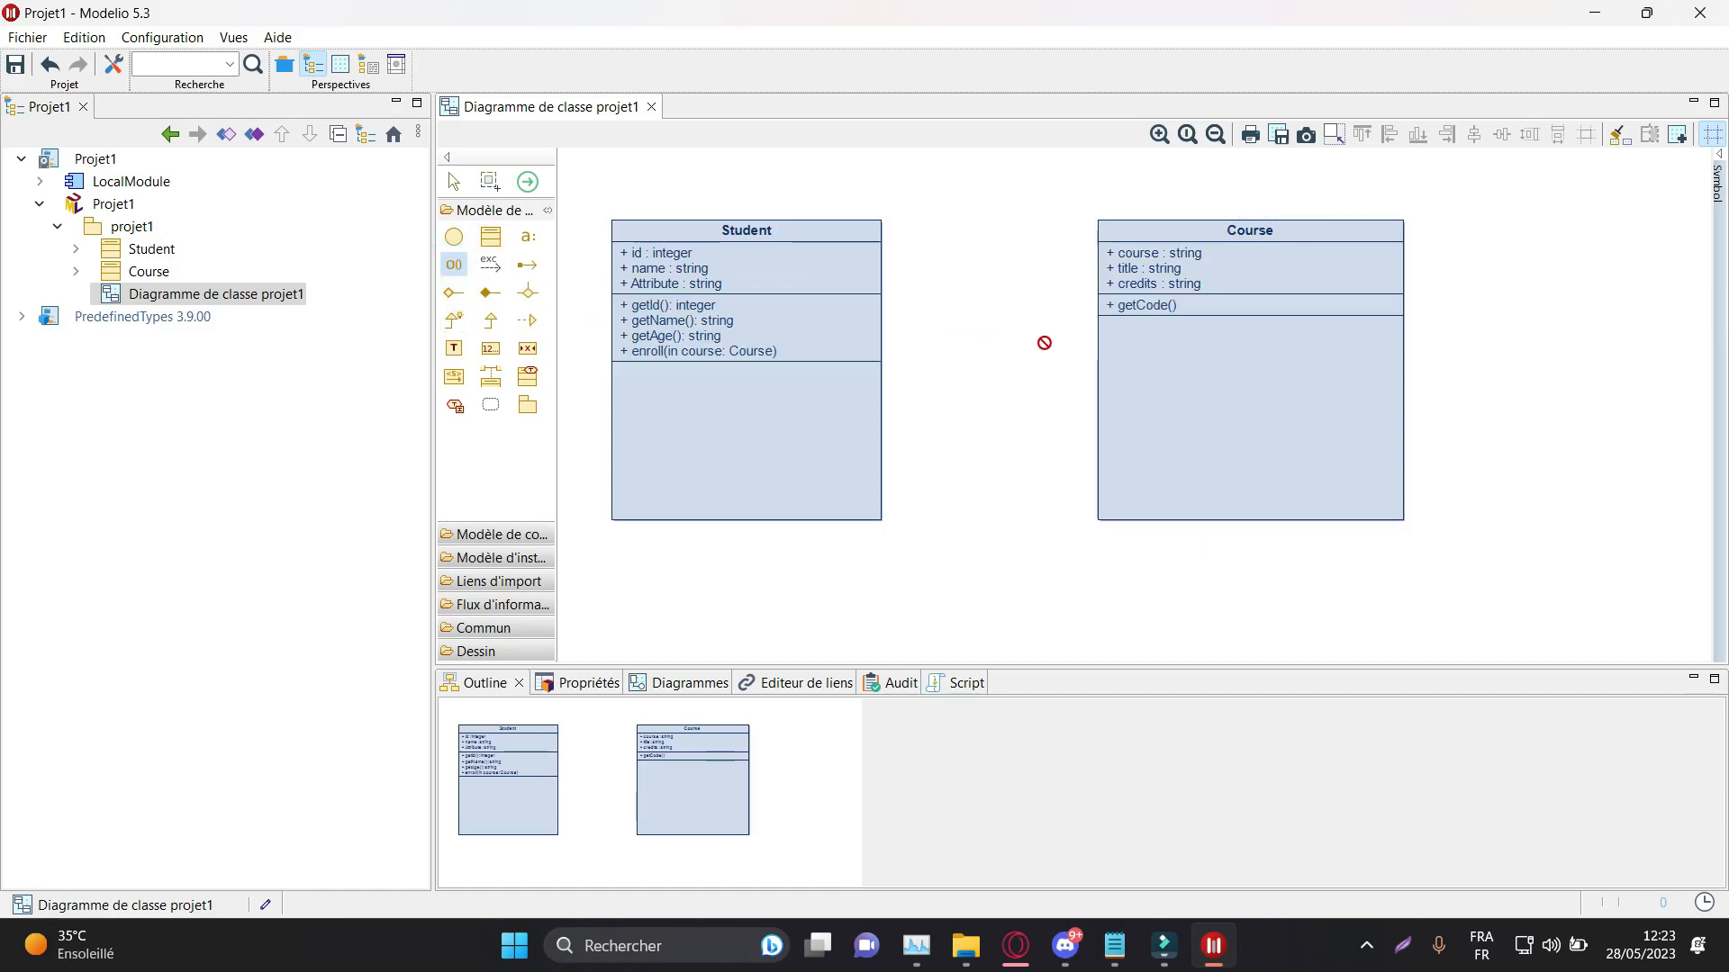
click(1203, 364)
text(ge)
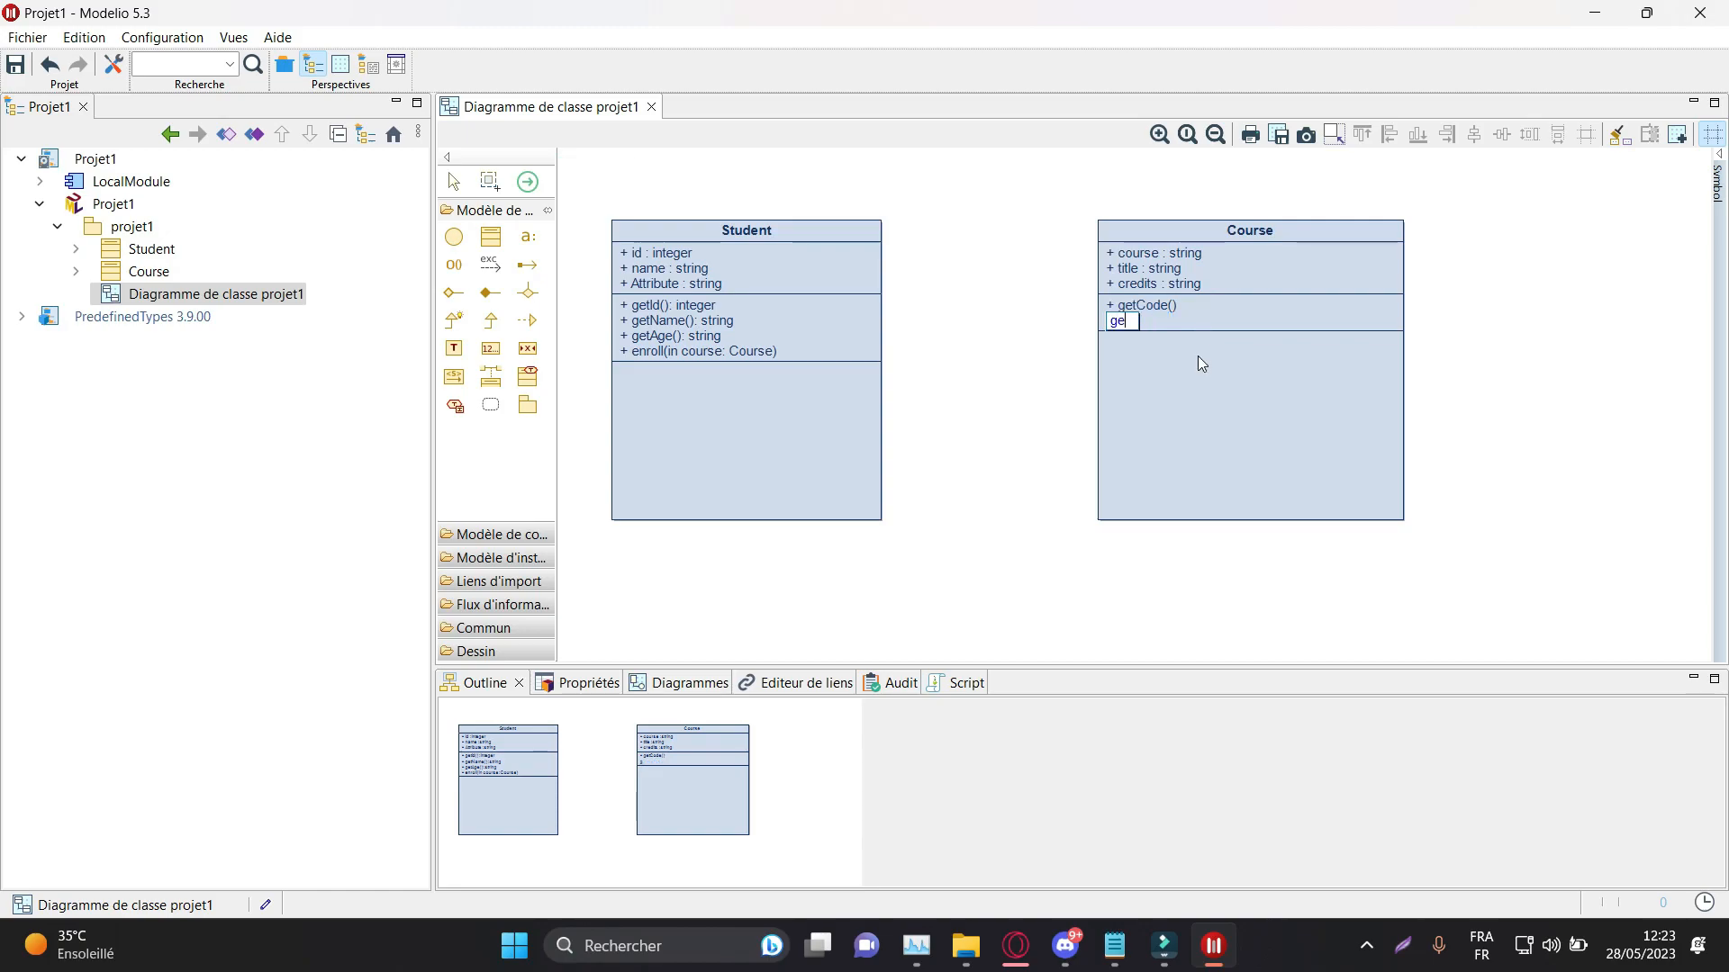
text(tTitle)
key(Return)
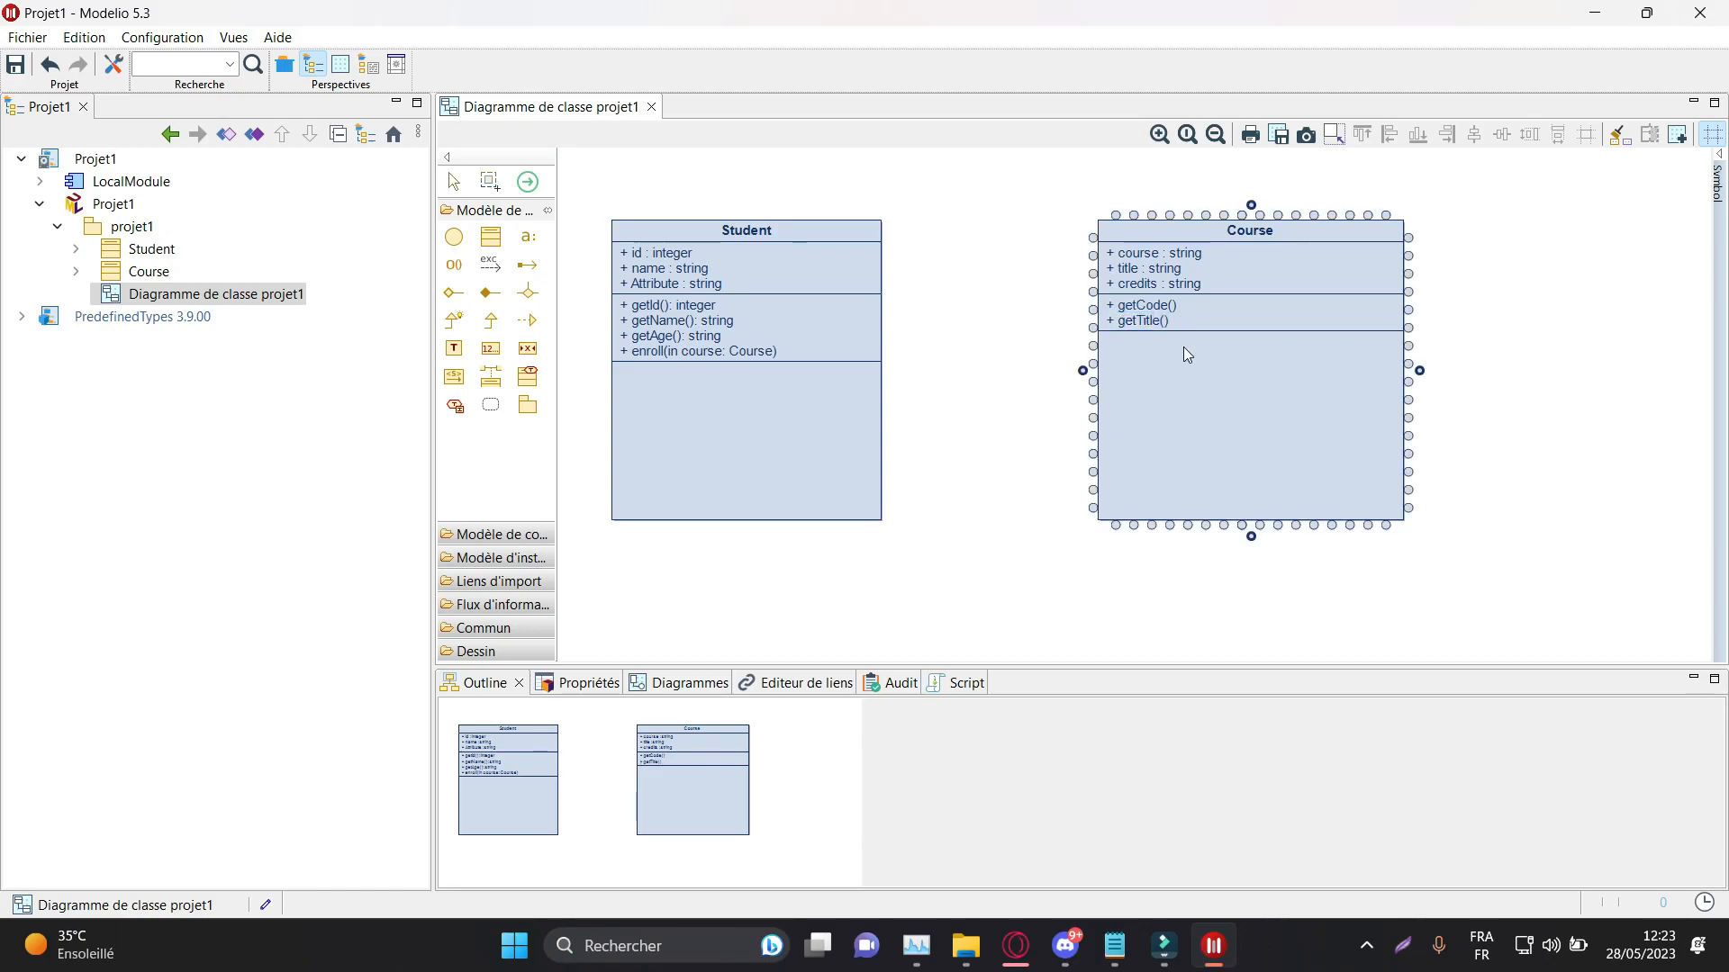
Step: Add the operations getCredits and addStudent to the Course class below getTitle
click(453, 264)
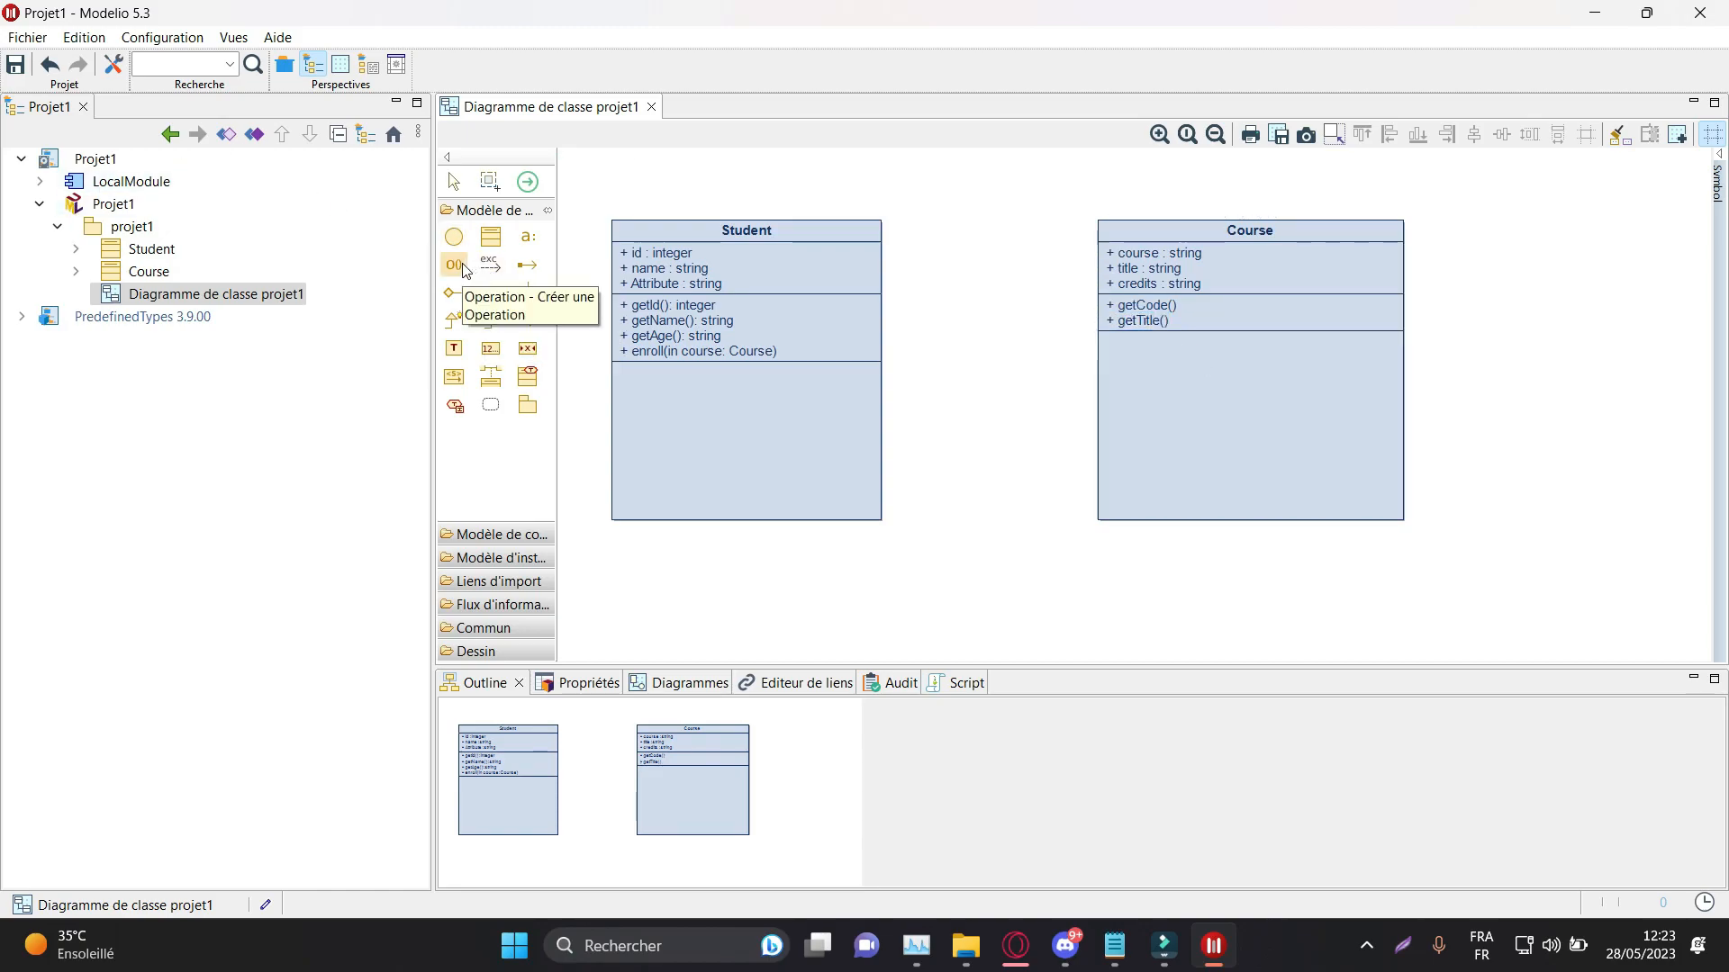
click(1150, 360)
text(get)
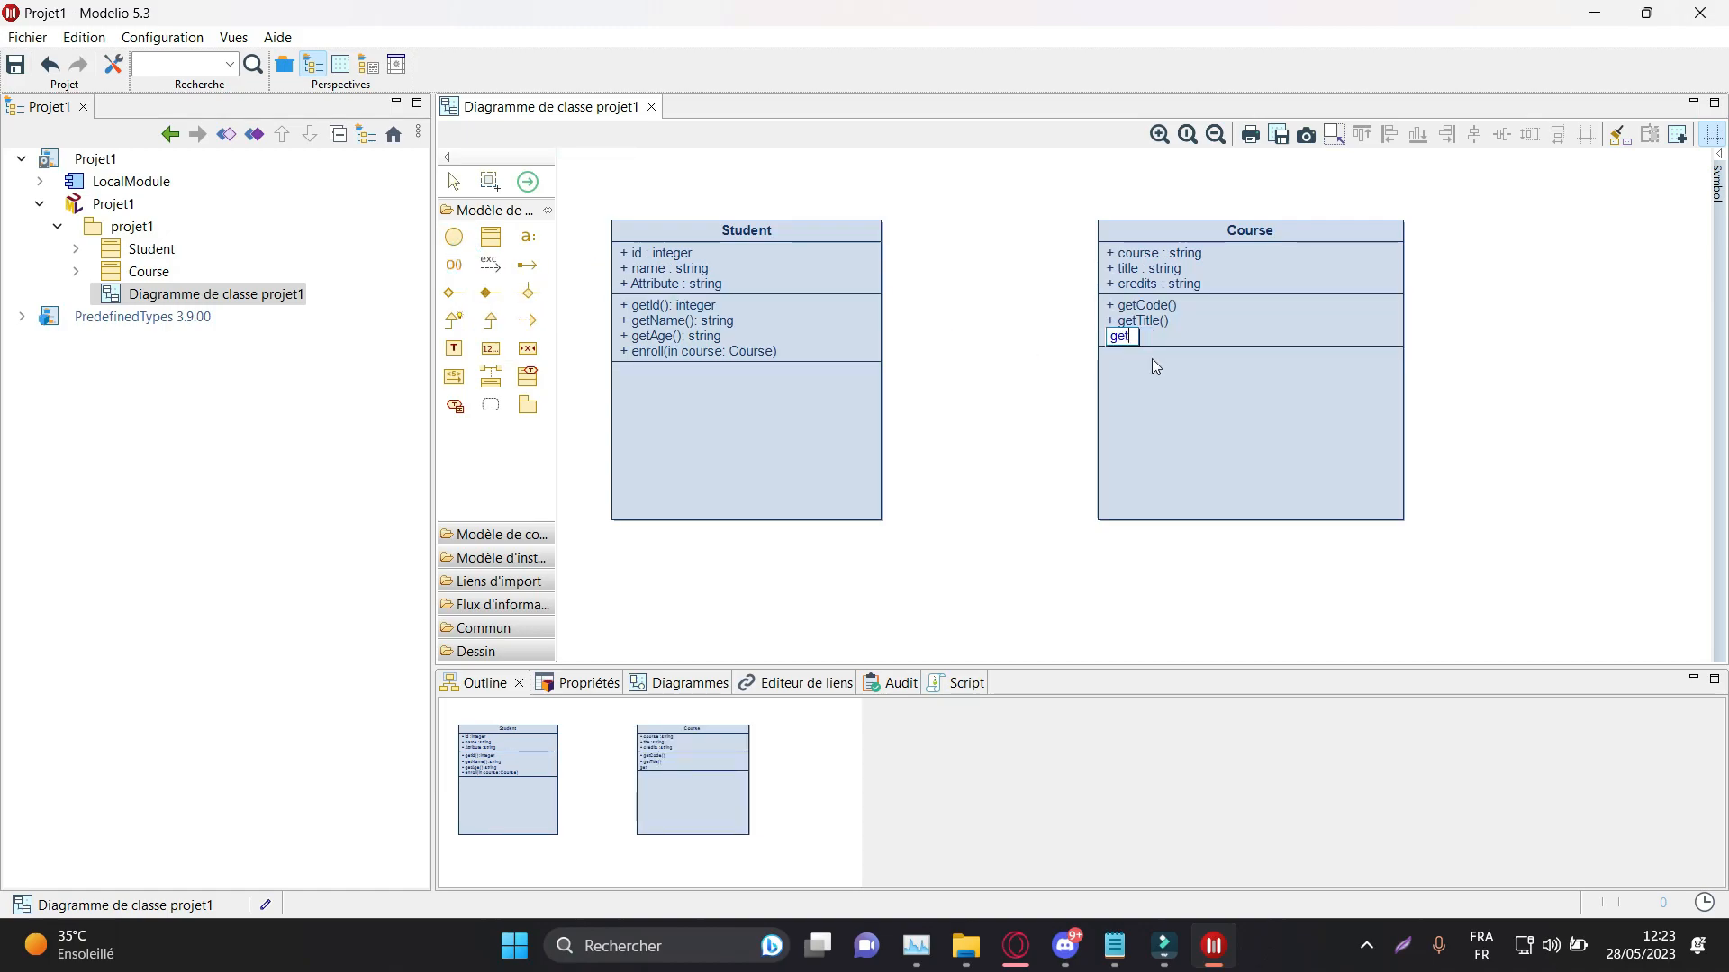
text(Credits)
key(Return)
click(456, 266)
click(1169, 374)
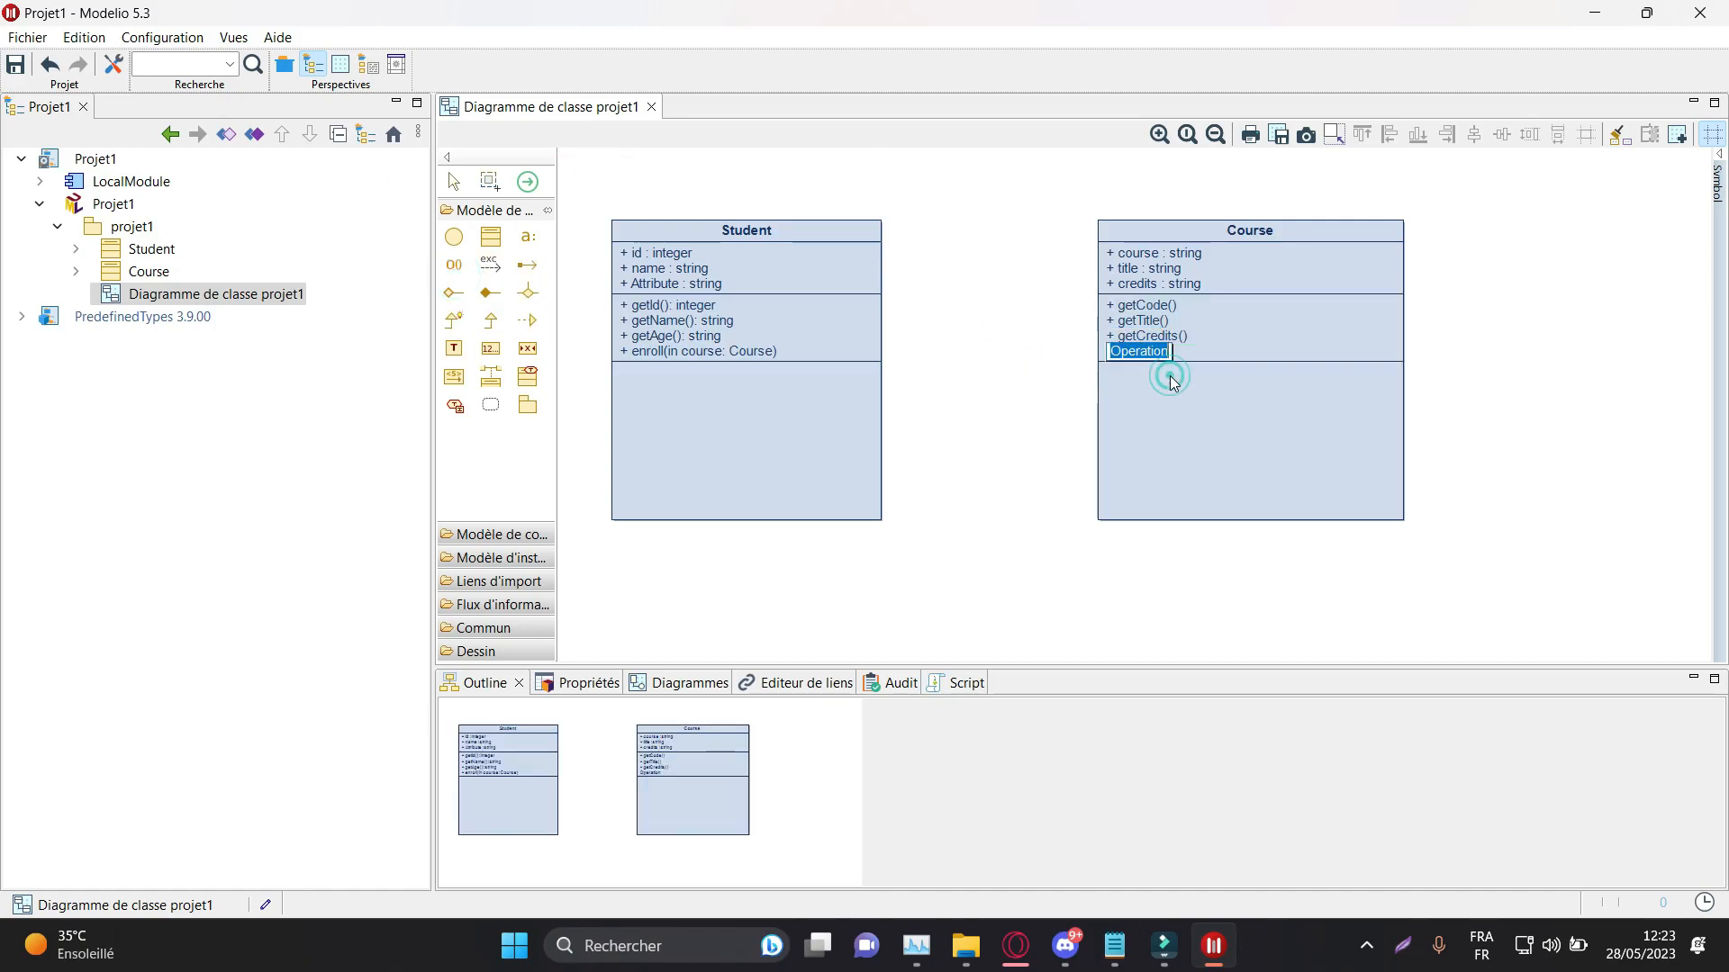
text(add)
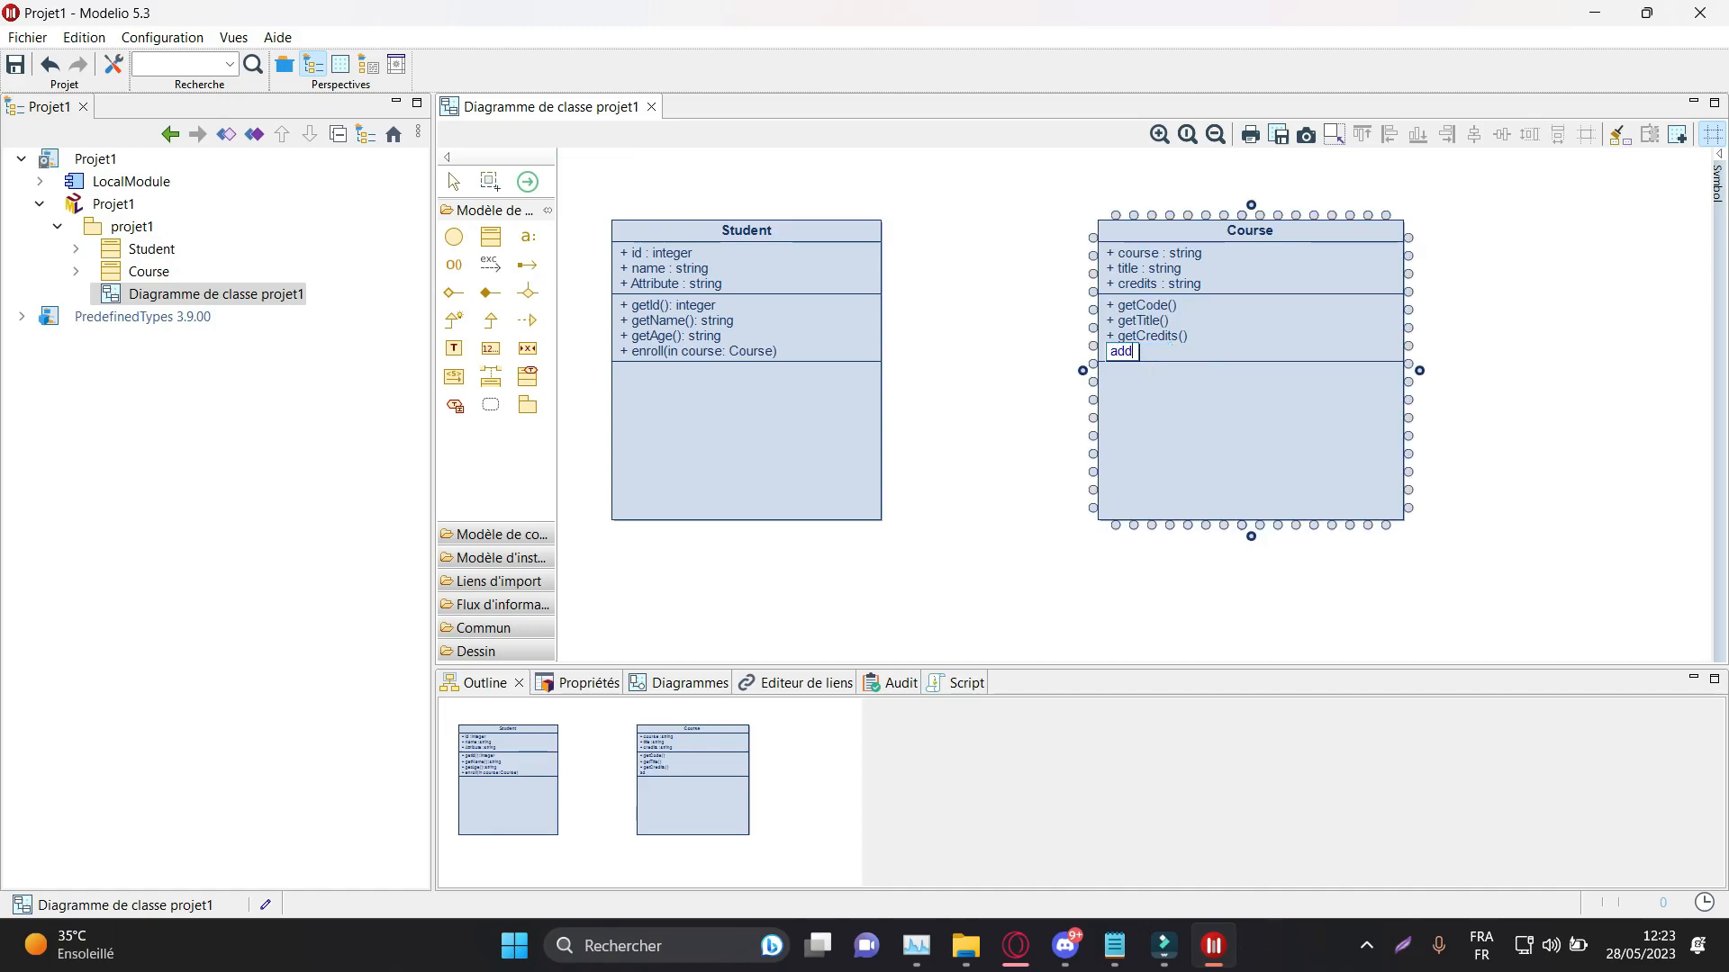
text(Student)
key(Return)
click(1191, 365)
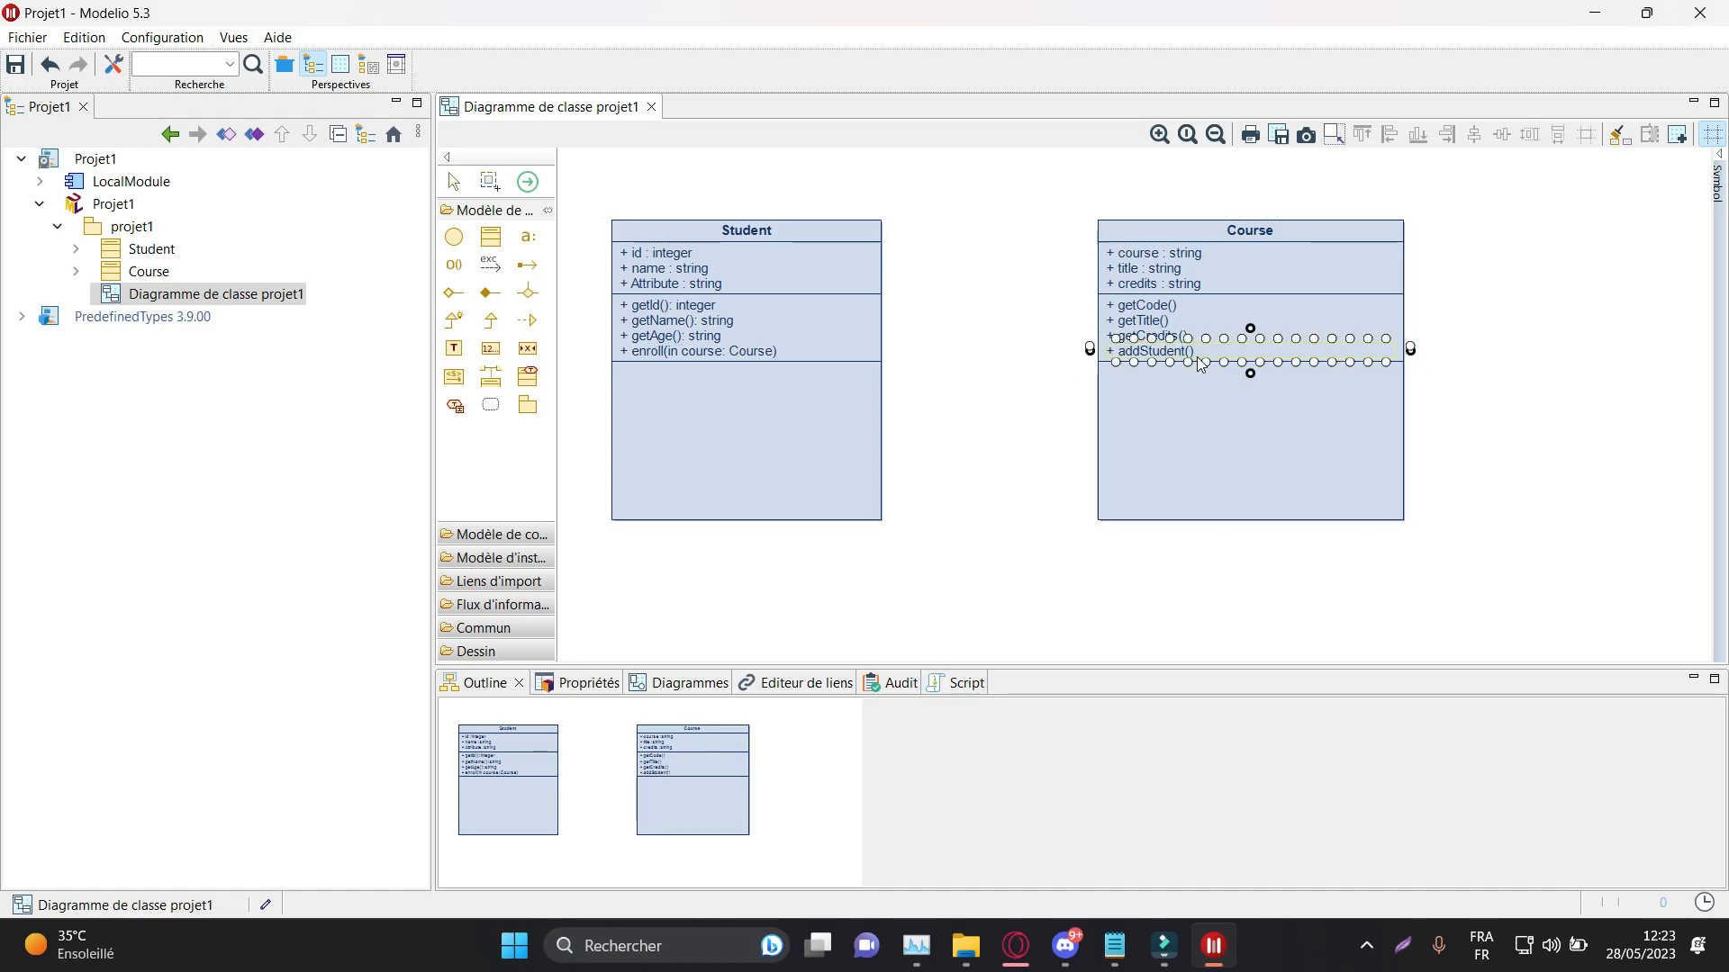
click(1208, 431)
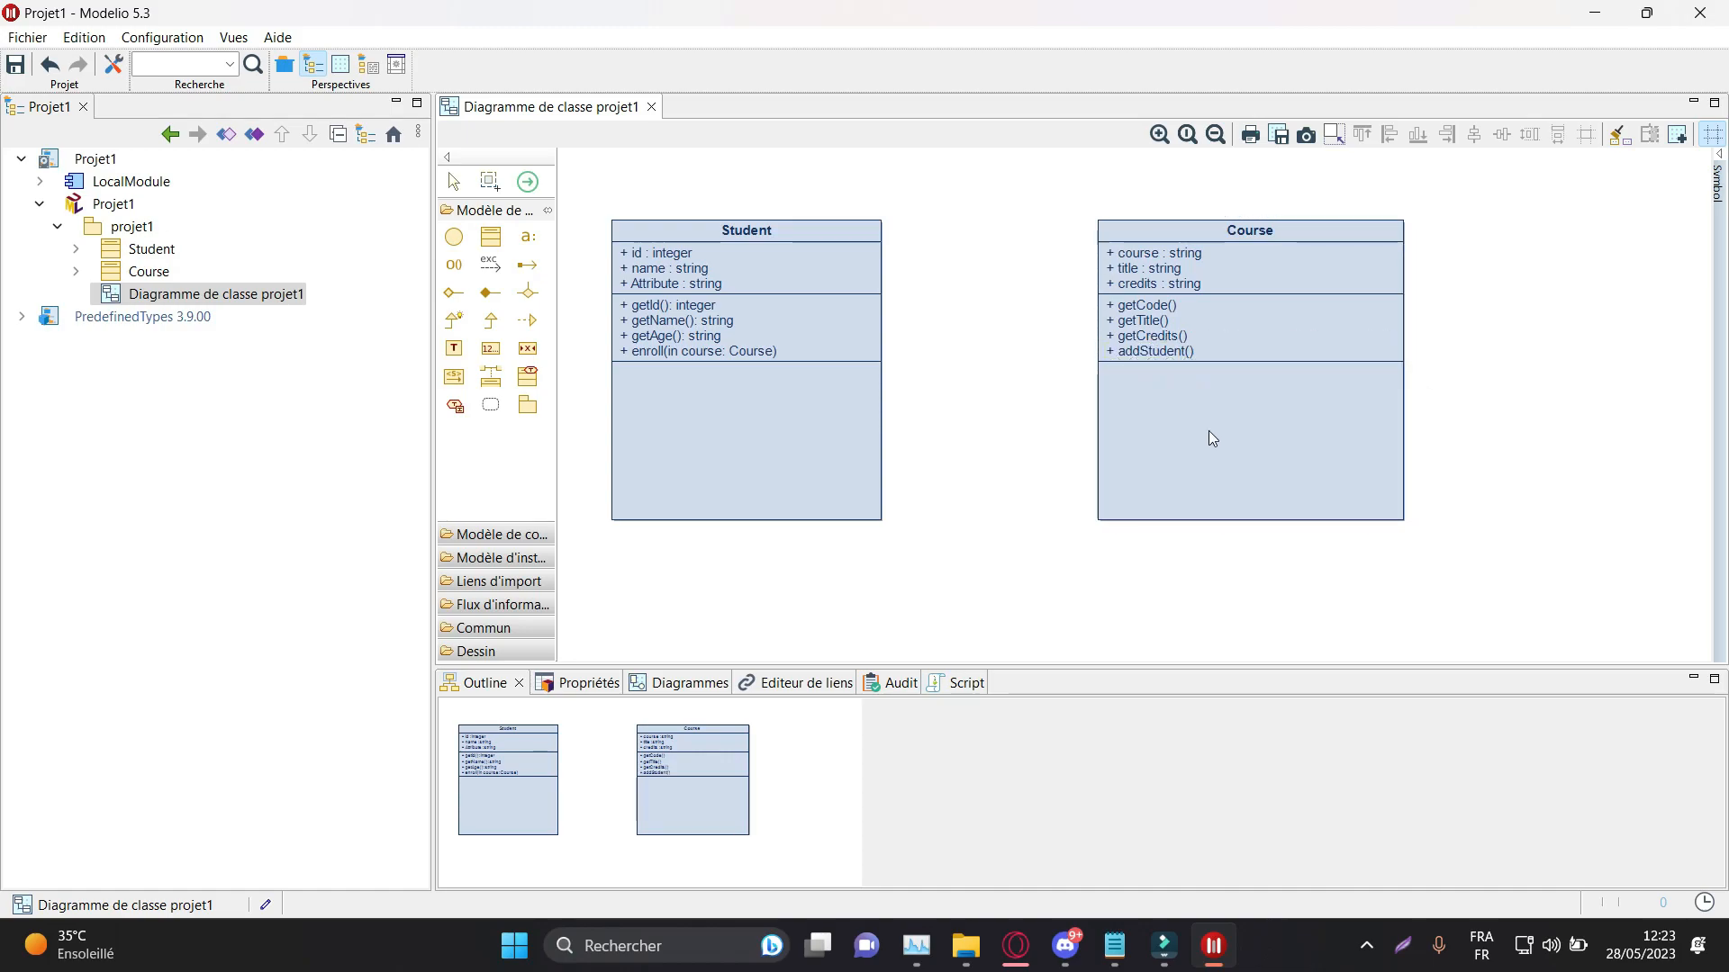
click(1353, 425)
click(824, 185)
click(1212, 270)
click(660, 273)
Step: Give the Course class's getCode and getTitle operations a return parameter of type string
click(1188, 311)
double_click(1189, 311)
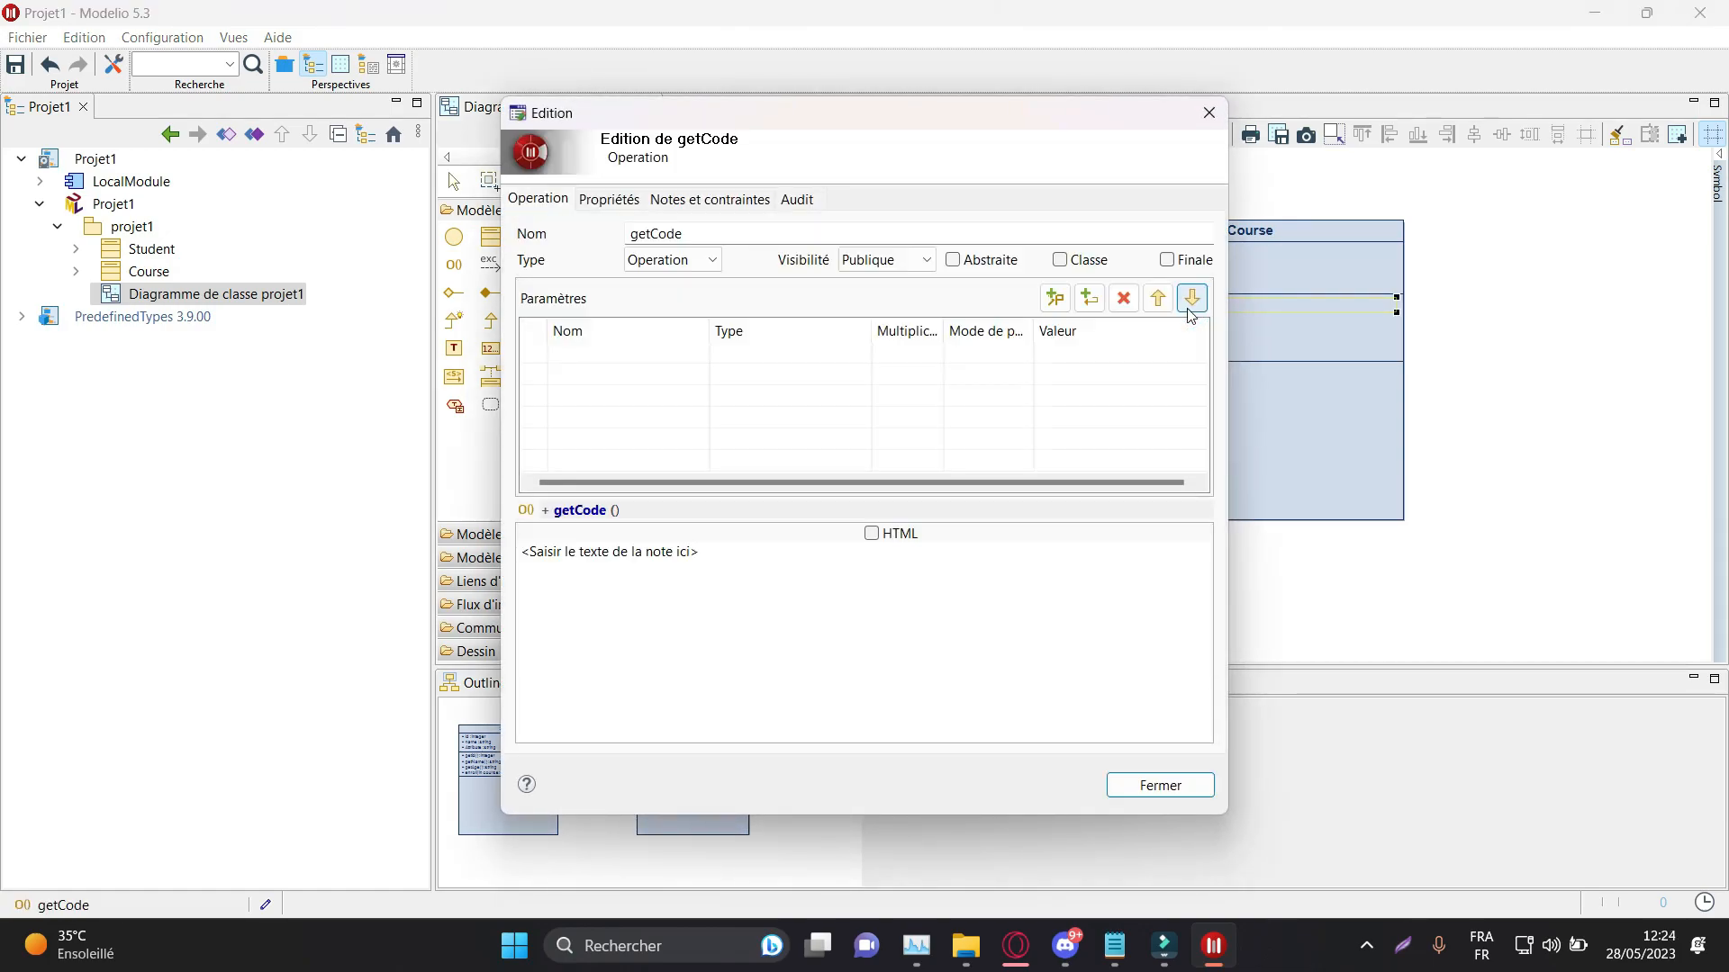
click(1088, 299)
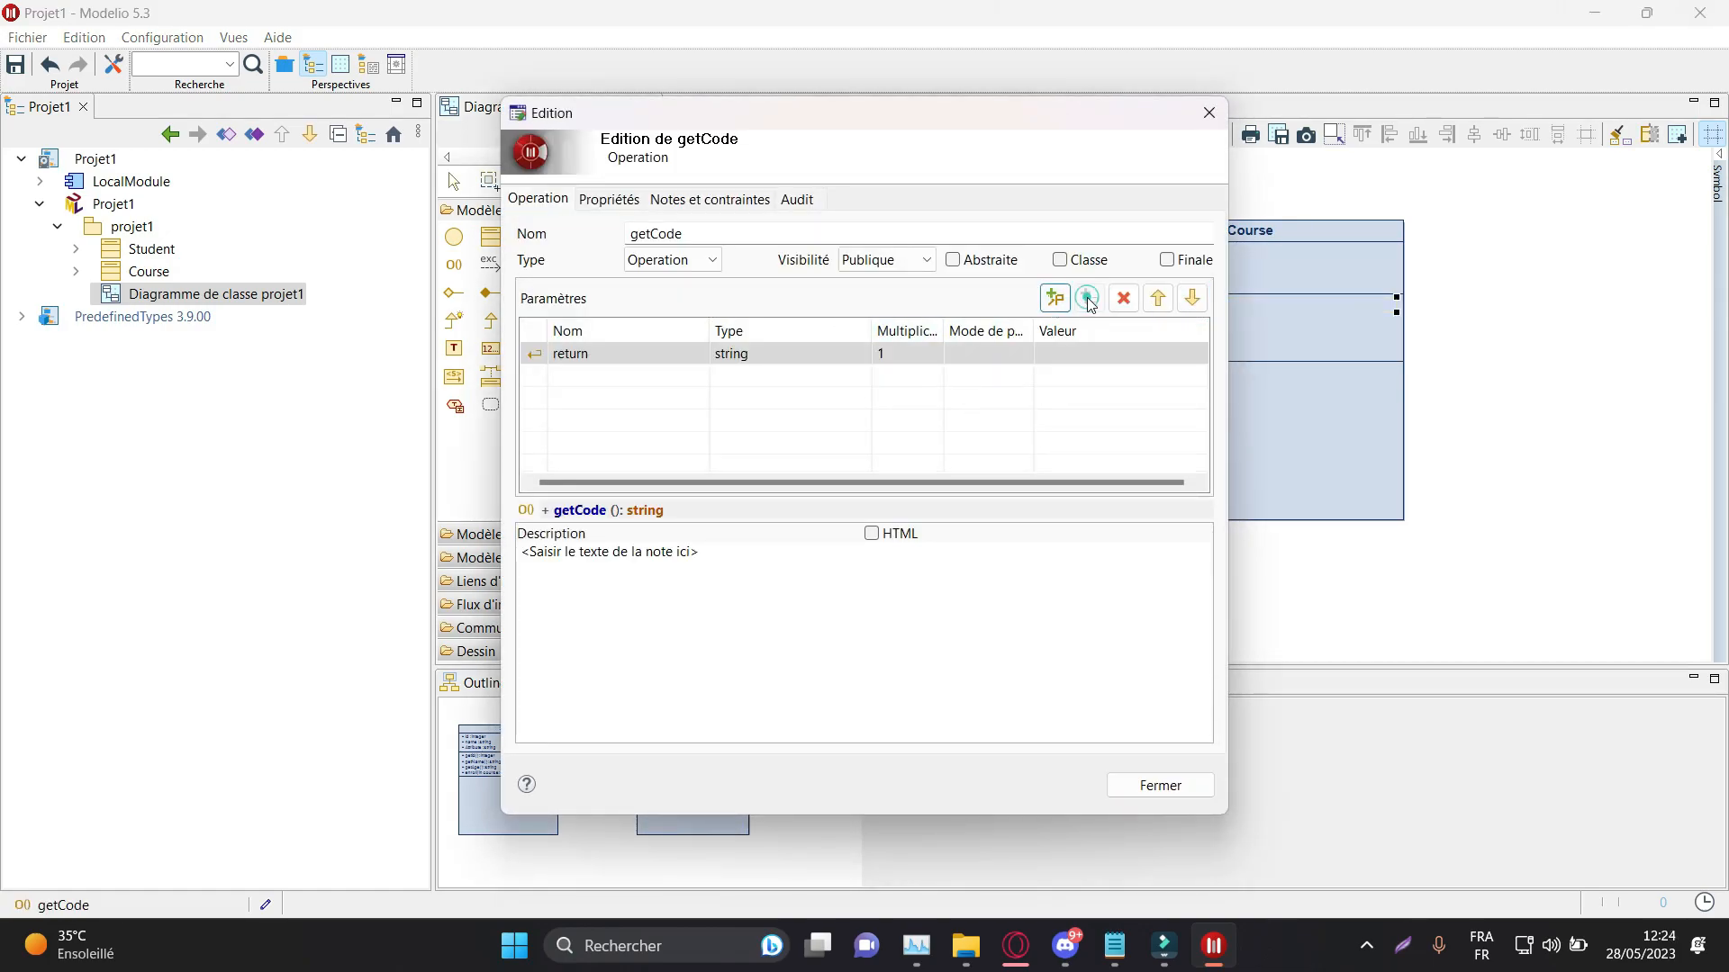
click(1159, 785)
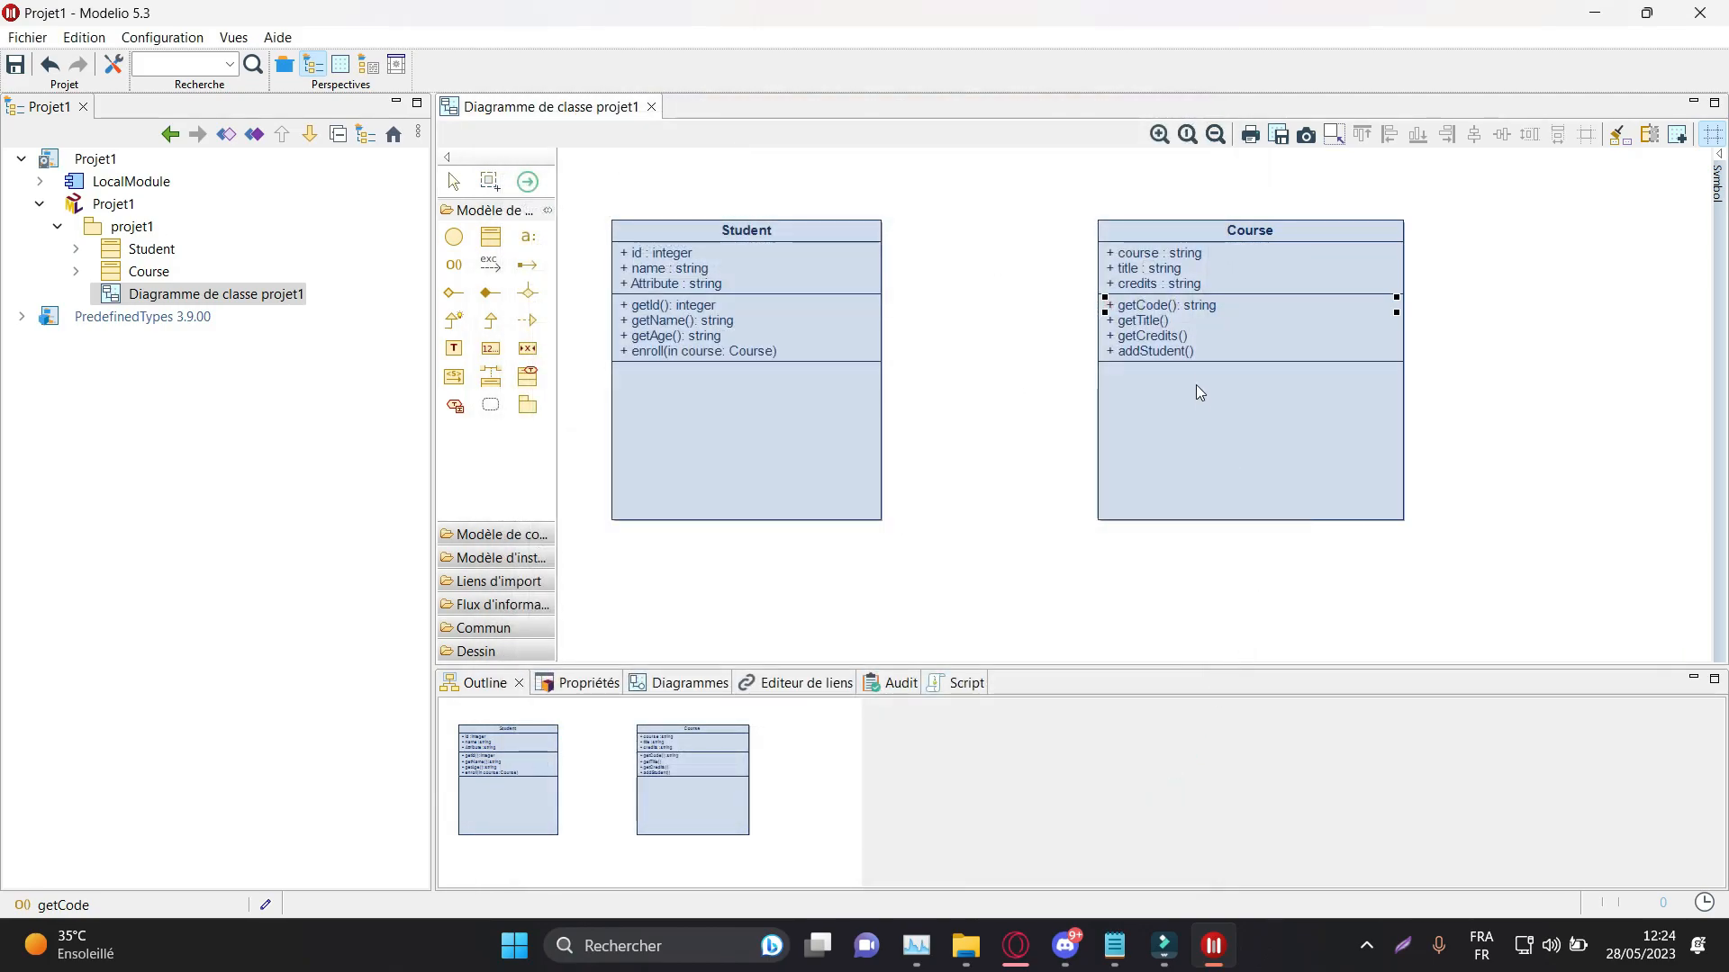
double_click(1253, 320)
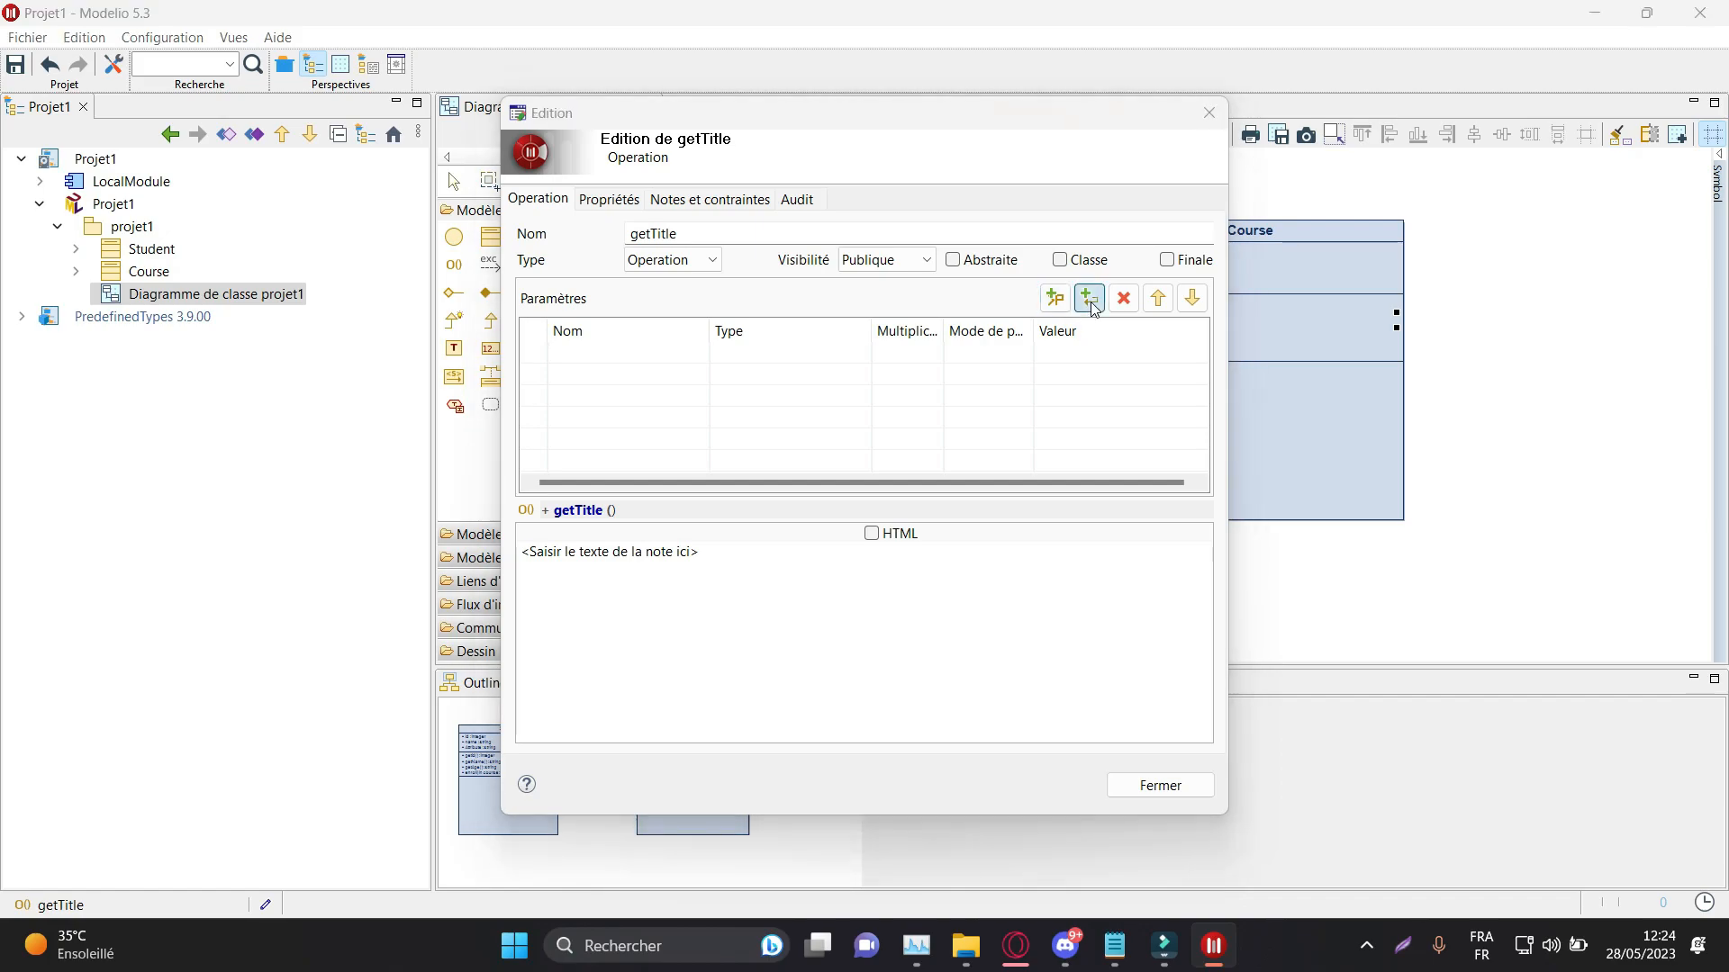
click(1092, 307)
click(1094, 301)
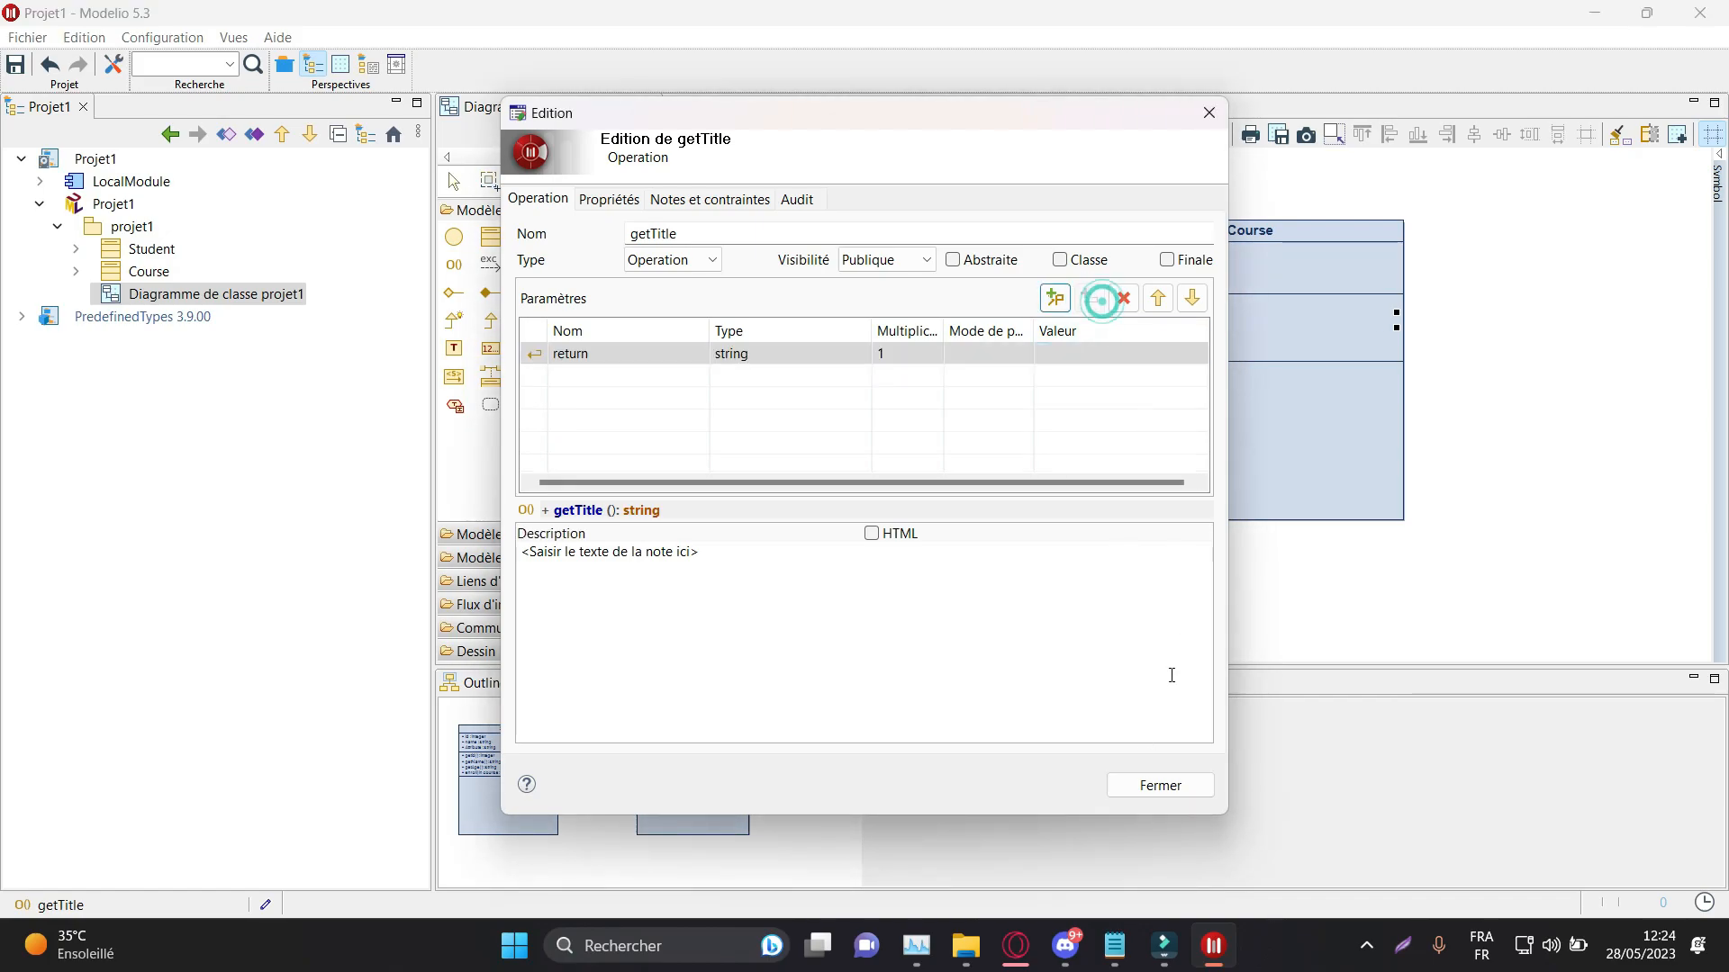
click(1159, 785)
Step: Give the Course class's getCredits operation a return parameter of type string
click(1226, 337)
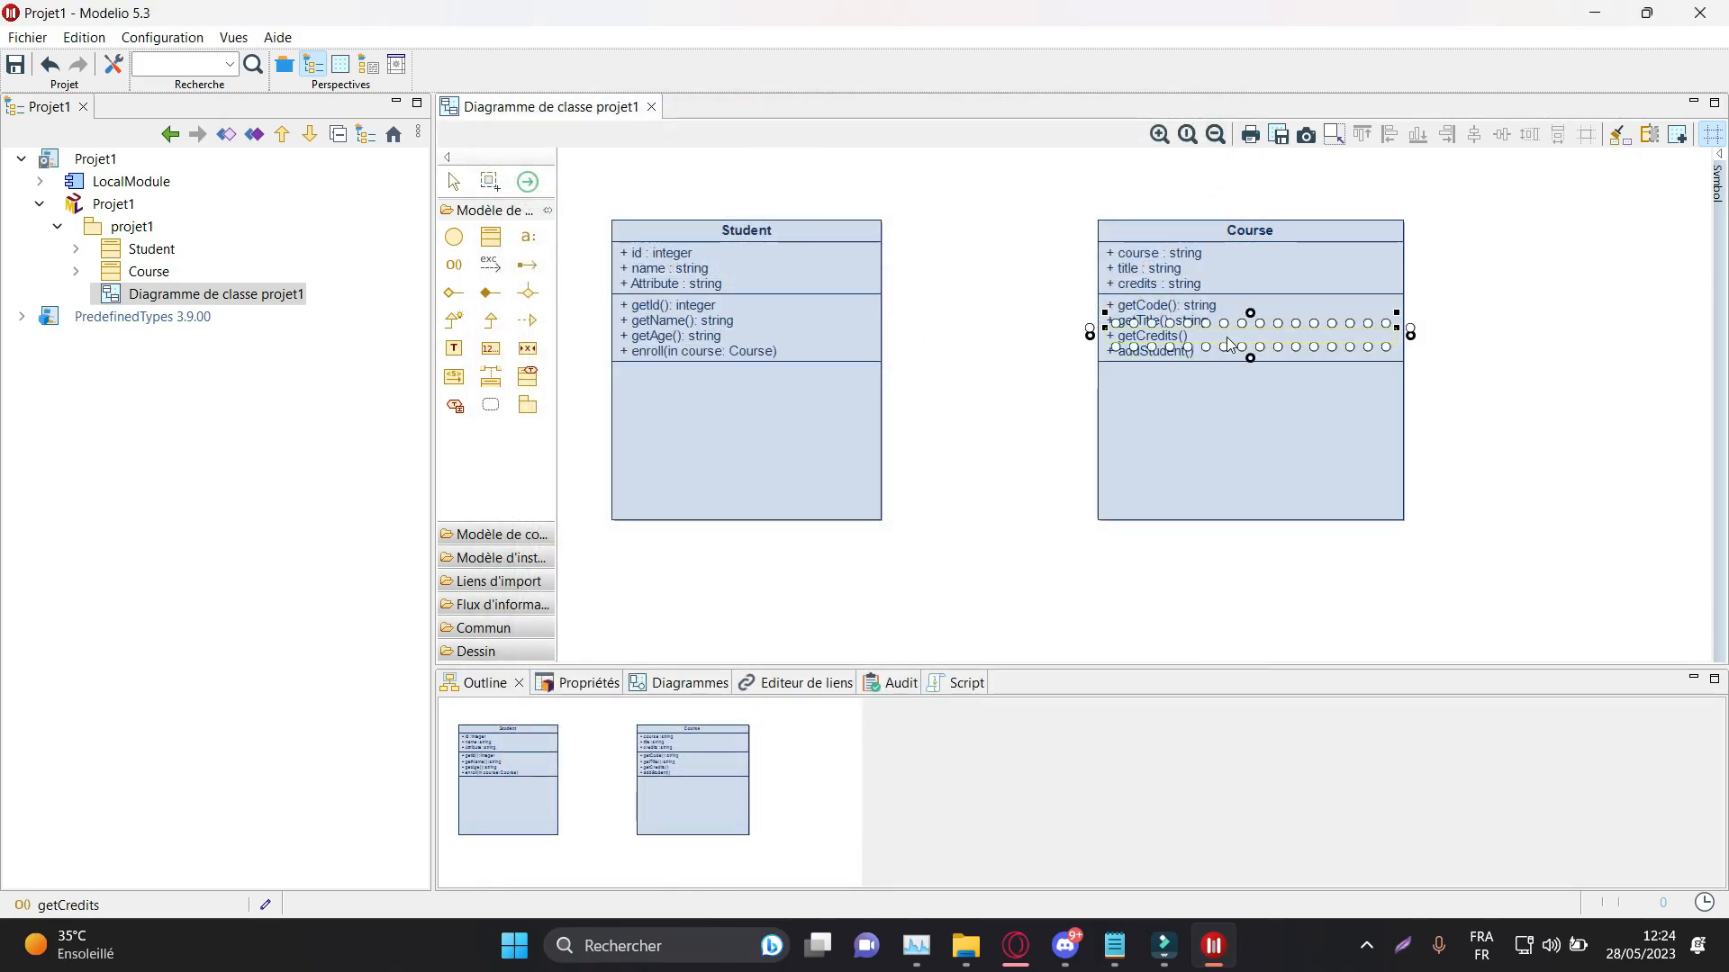
double_click(1226, 336)
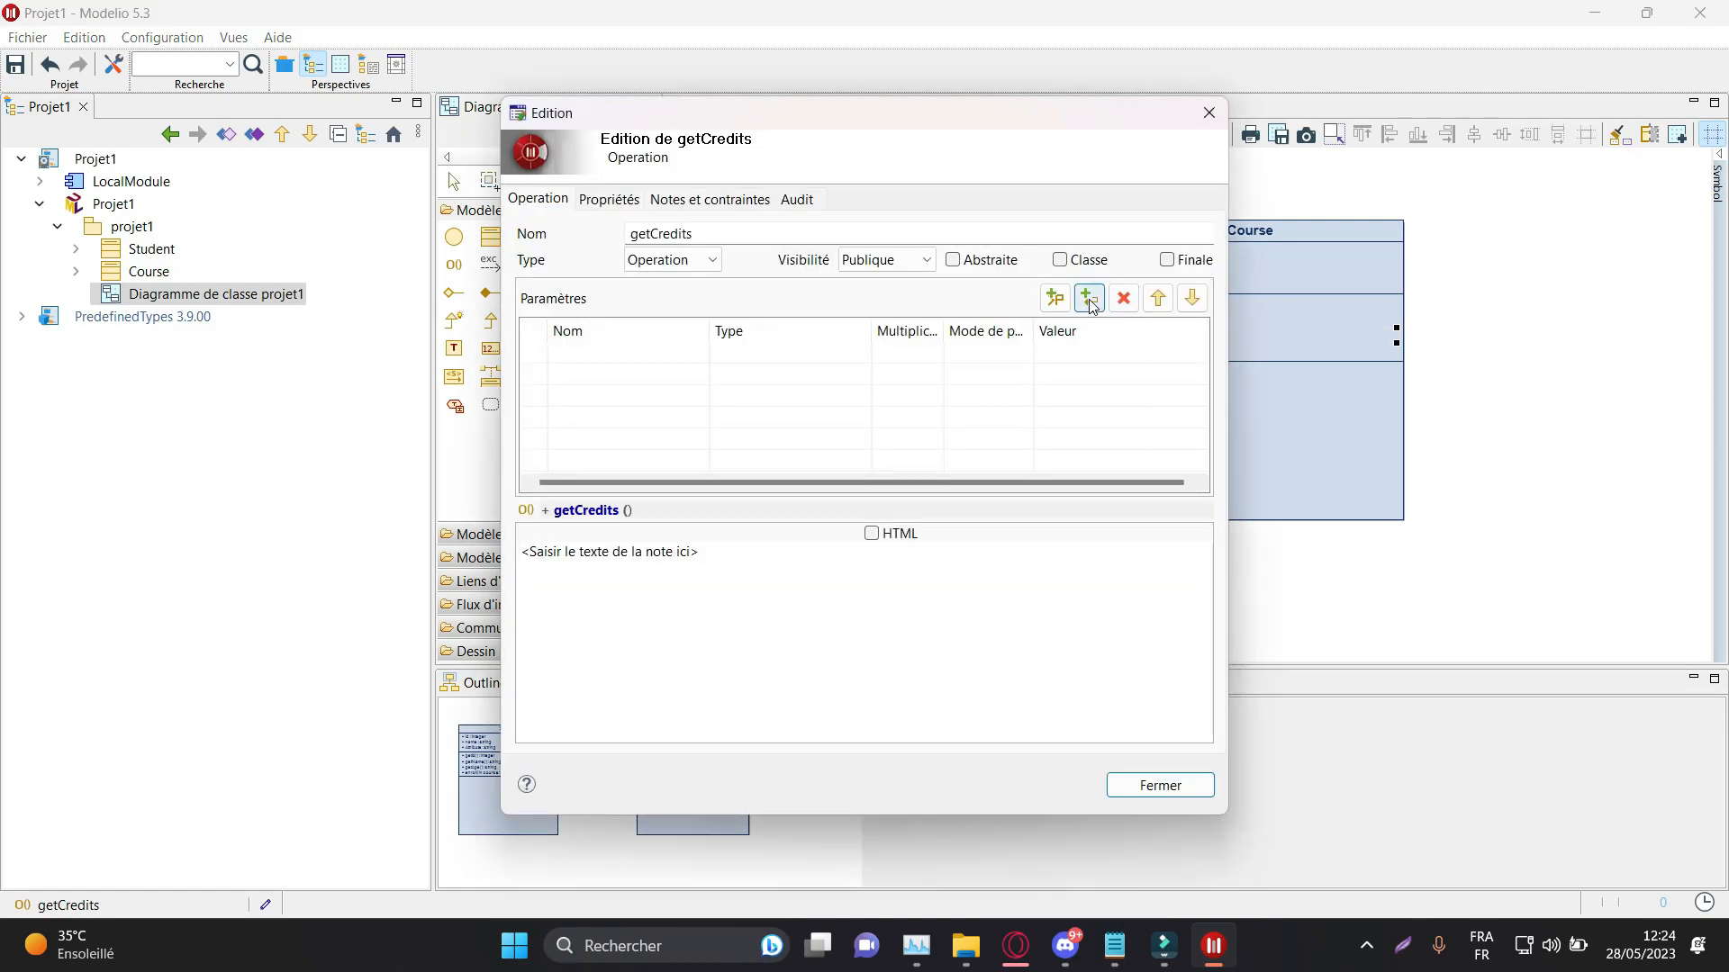
click(1090, 298)
click(1170, 786)
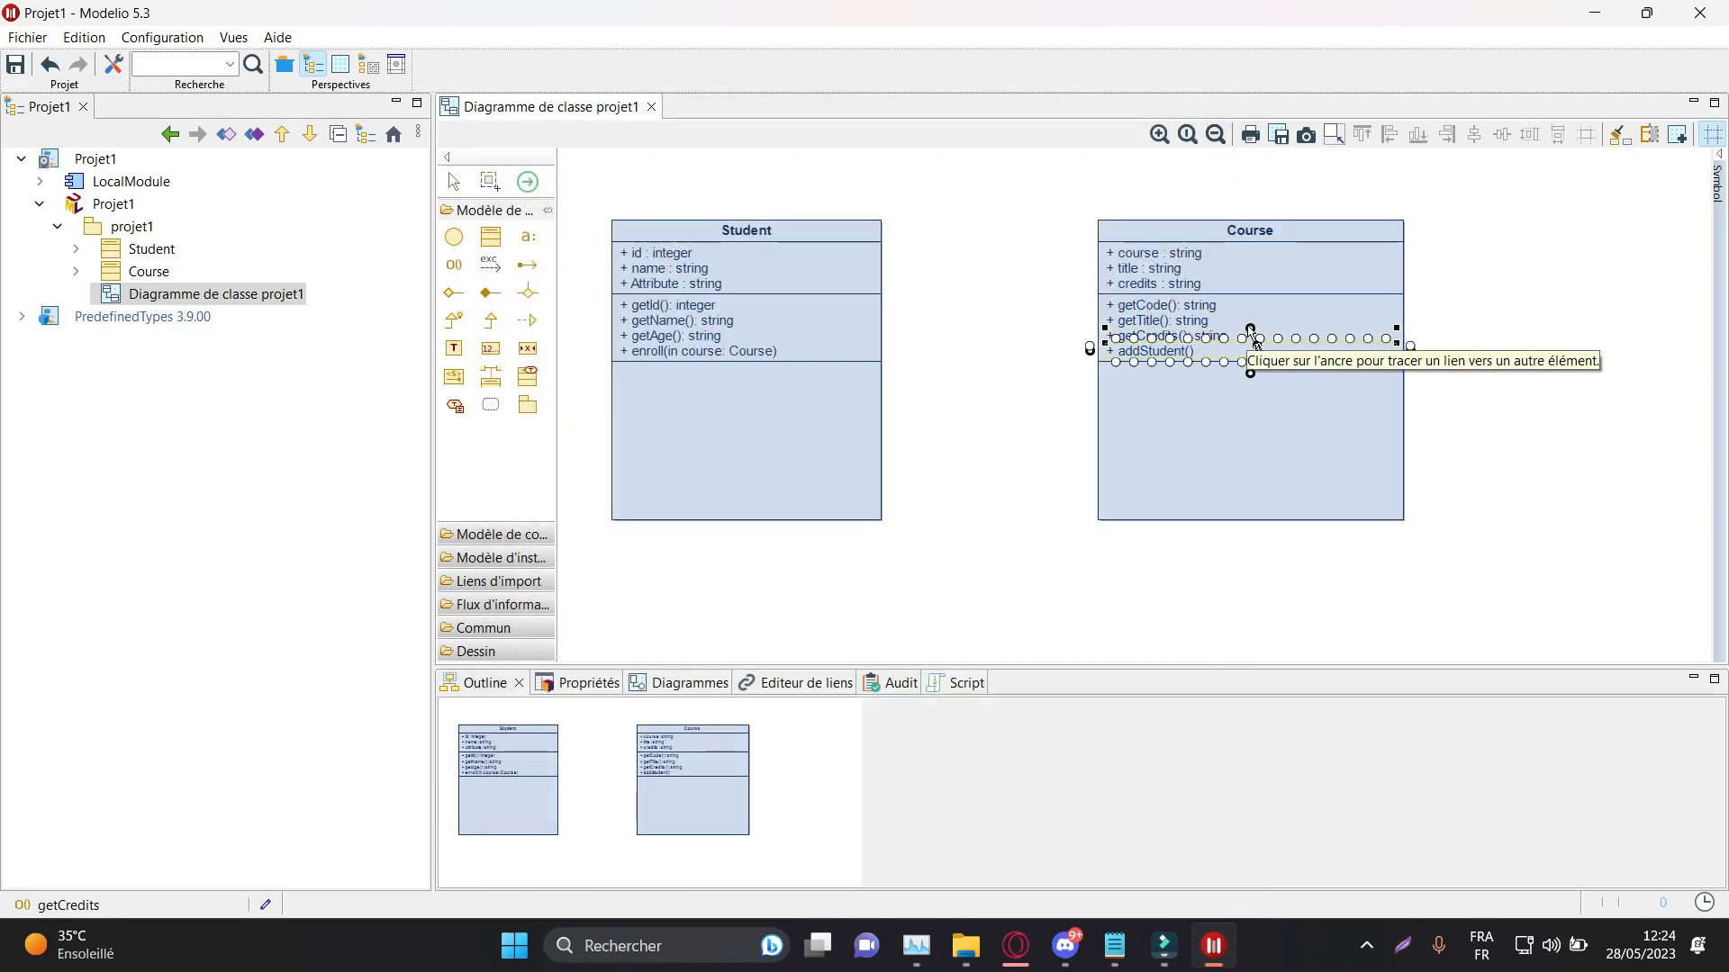
Step: Add an input parameter named student of type Student to the Course class's addStudent operation
double_click(1225, 339)
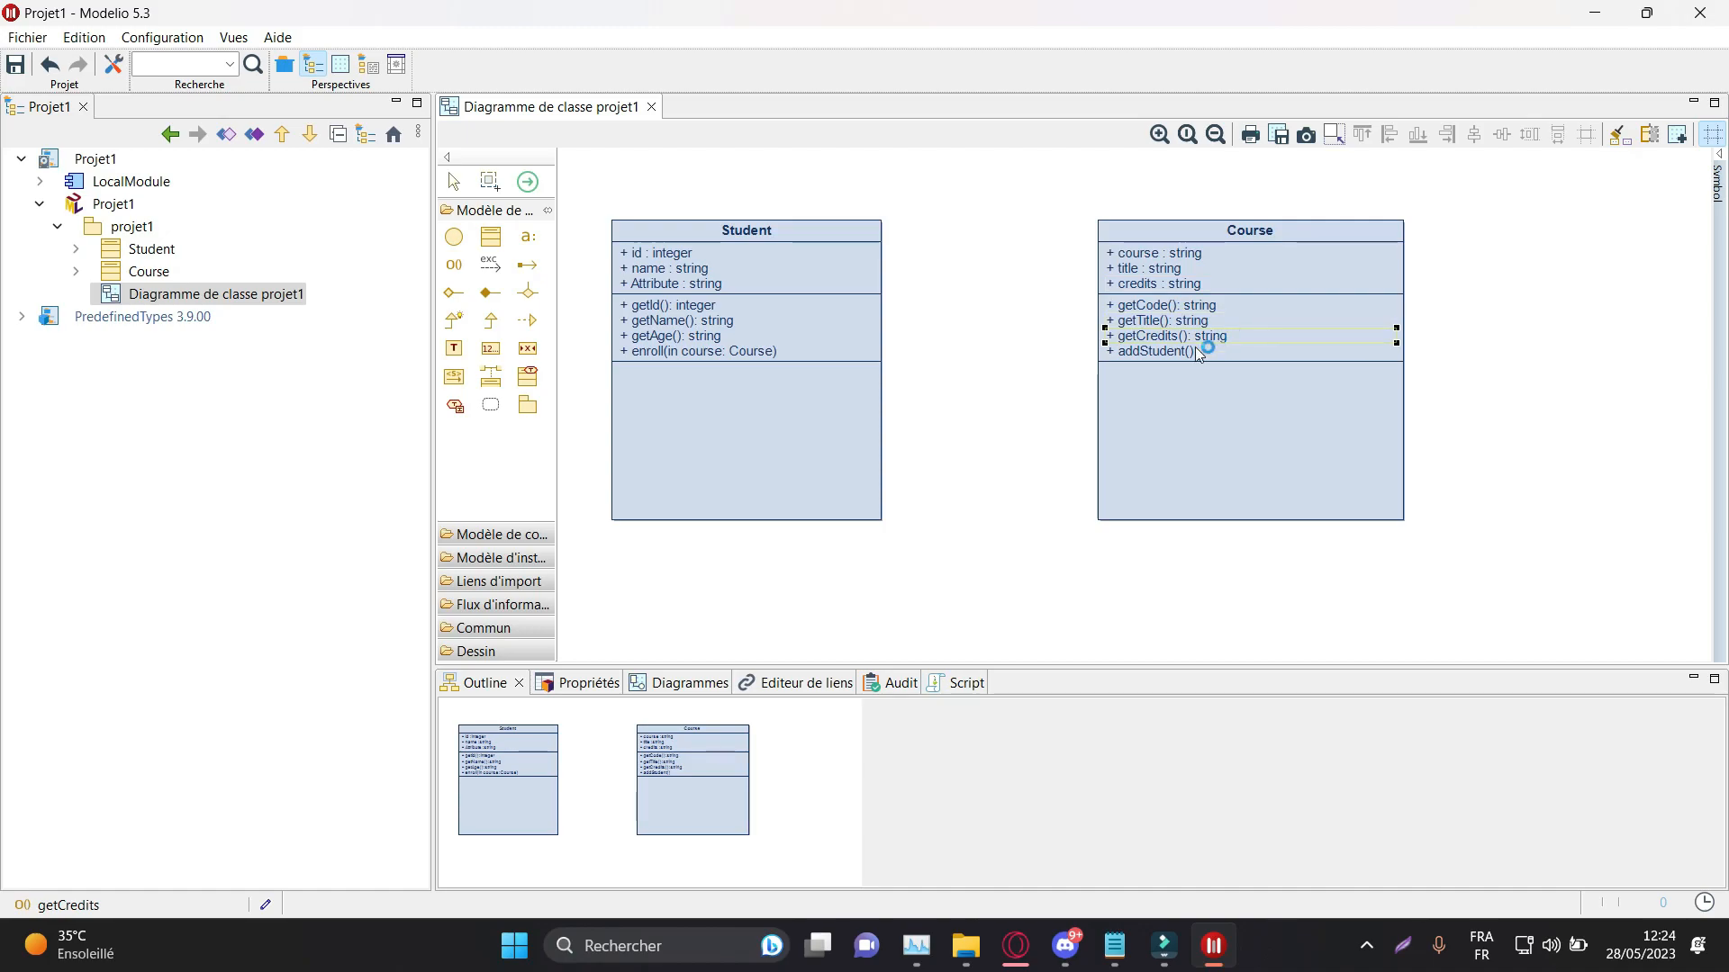
click(1209, 352)
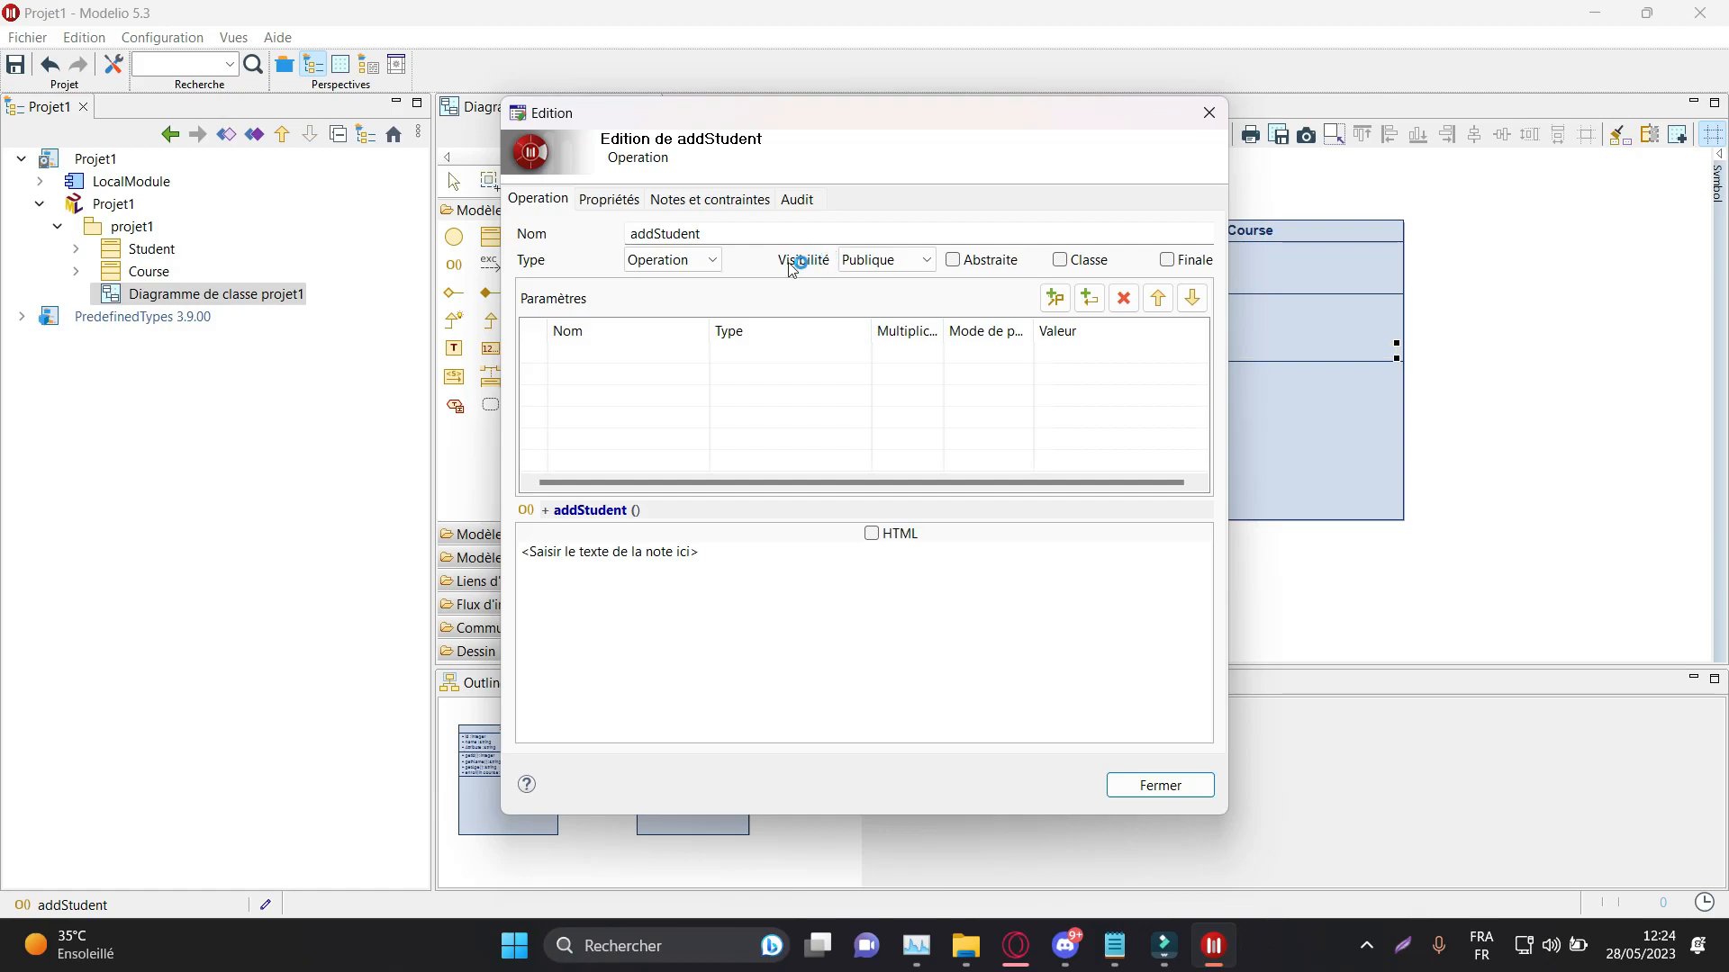
click(1055, 300)
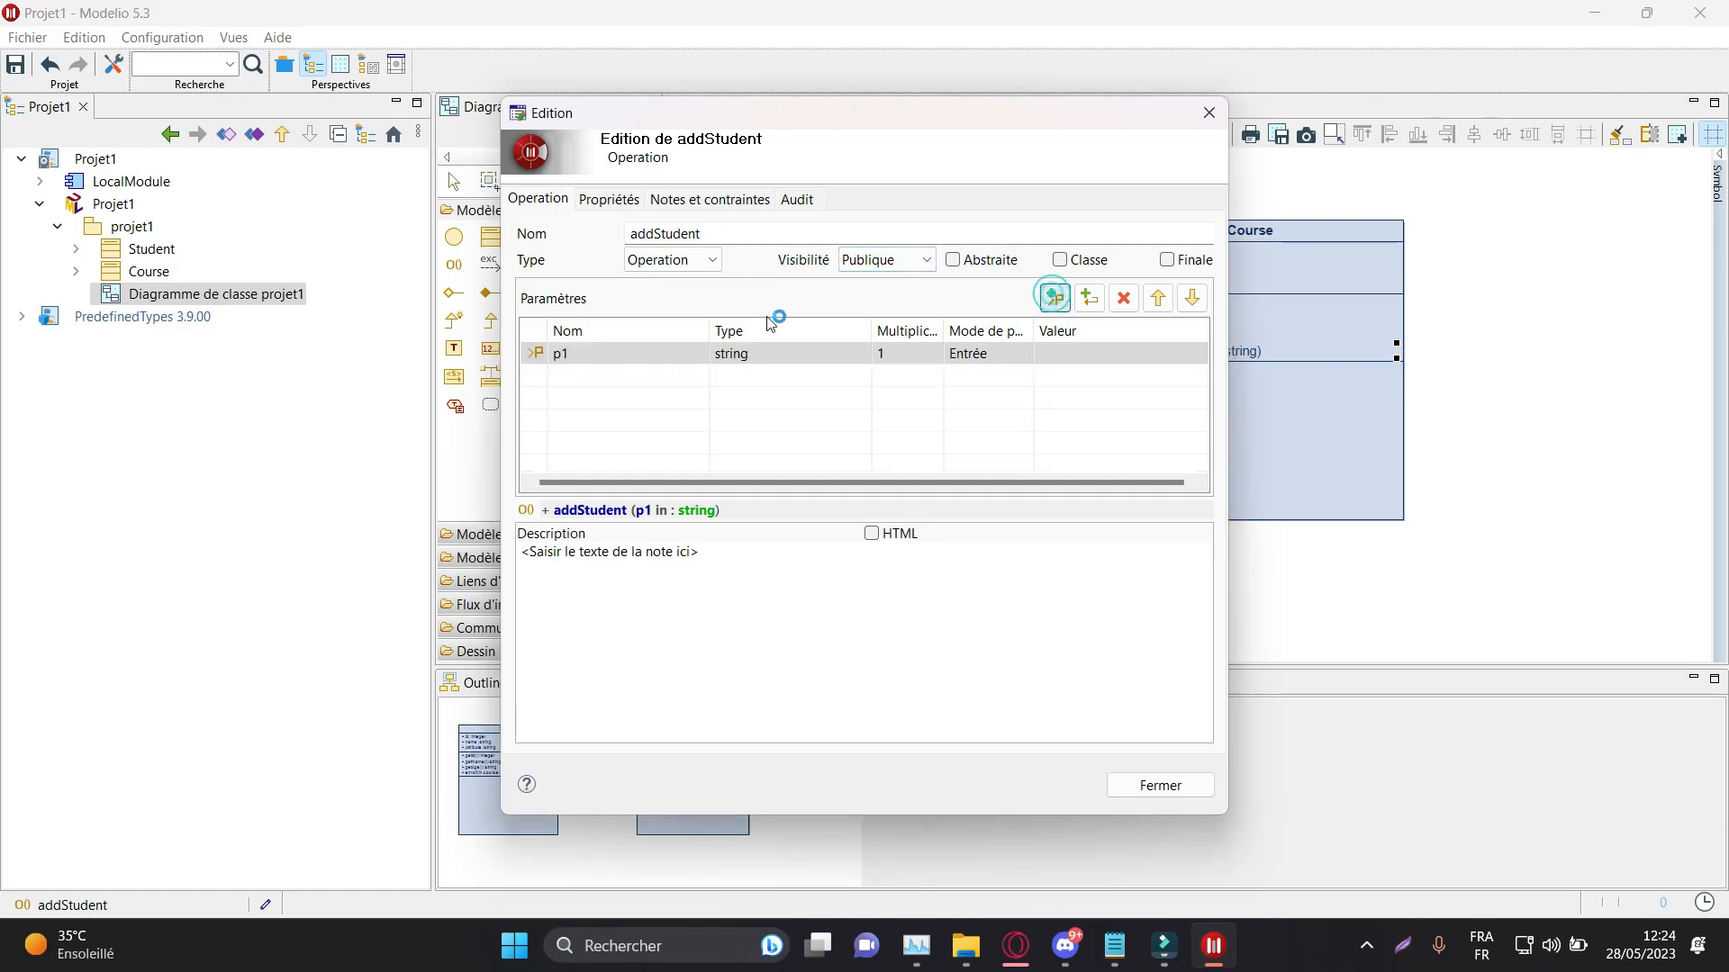
click(605, 352)
text(student)
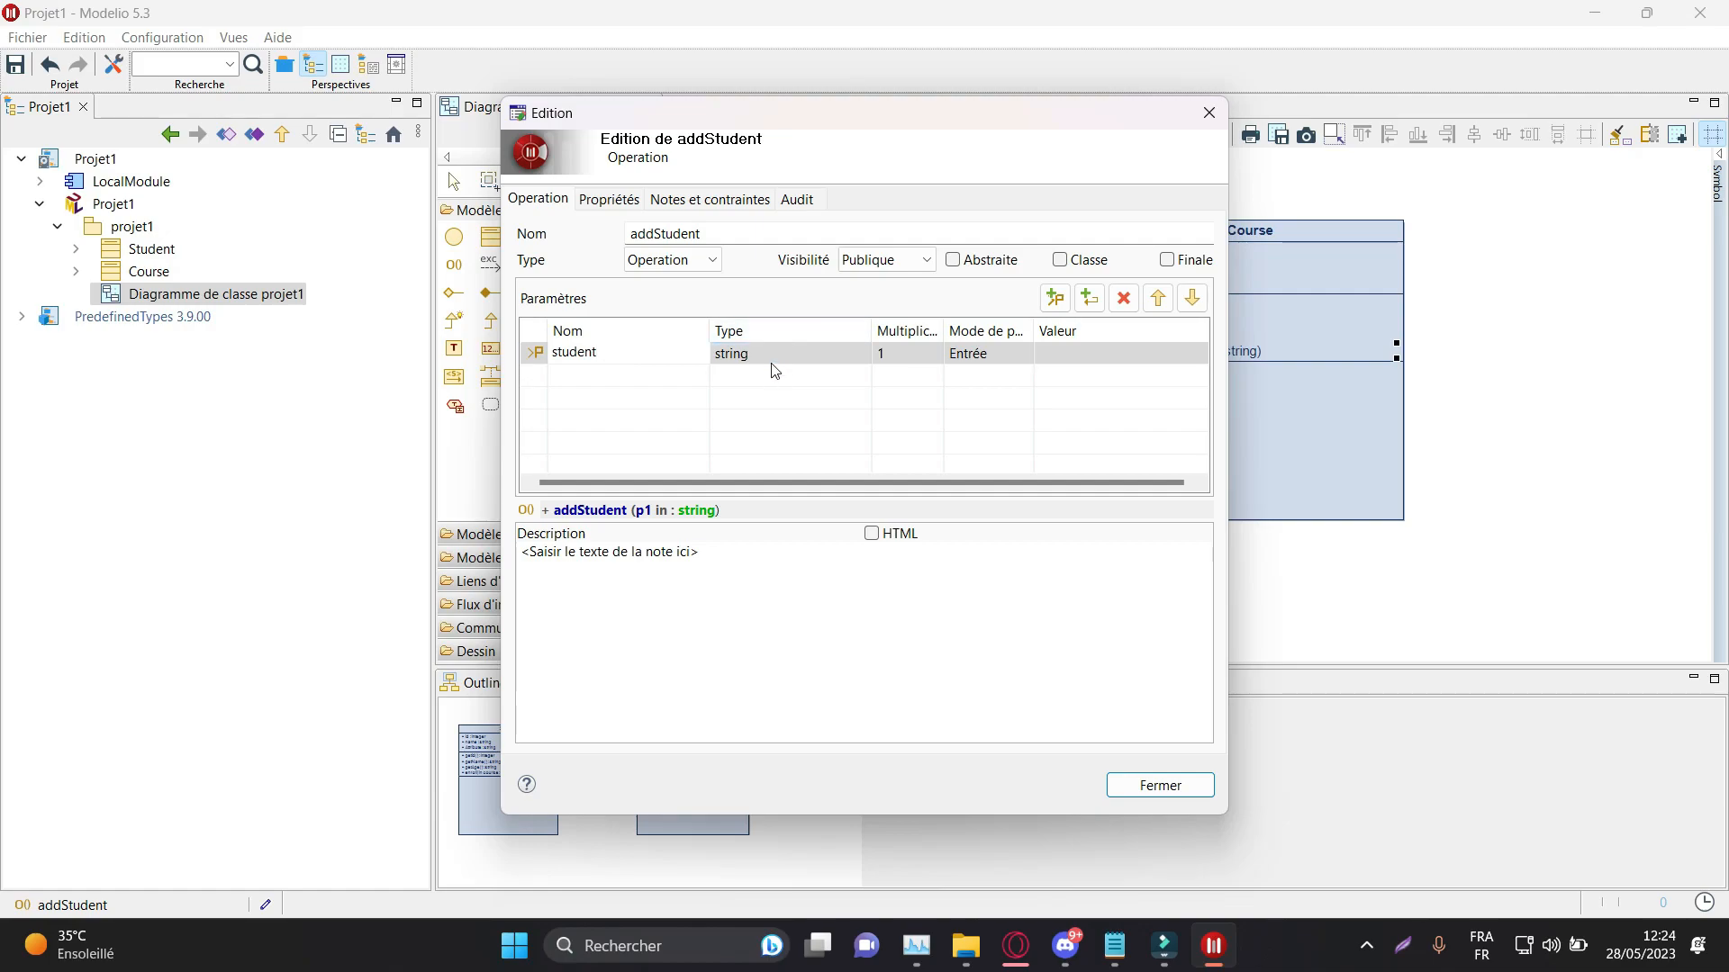
click(772, 358)
click(772, 356)
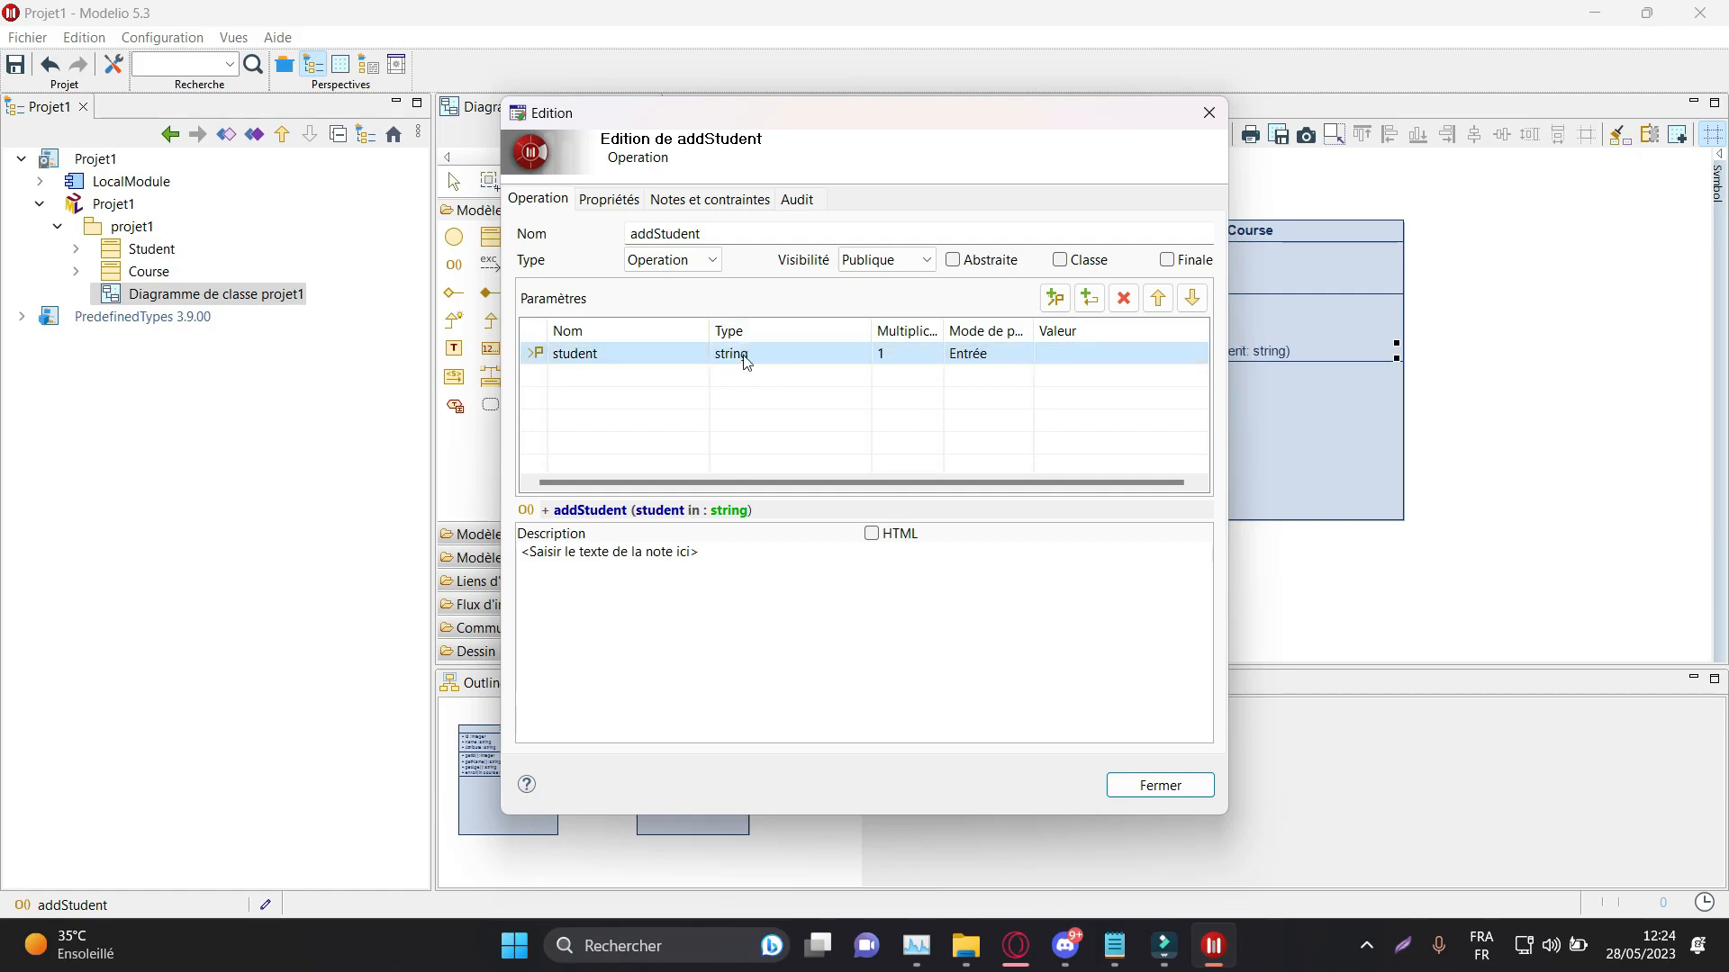
click(758, 352)
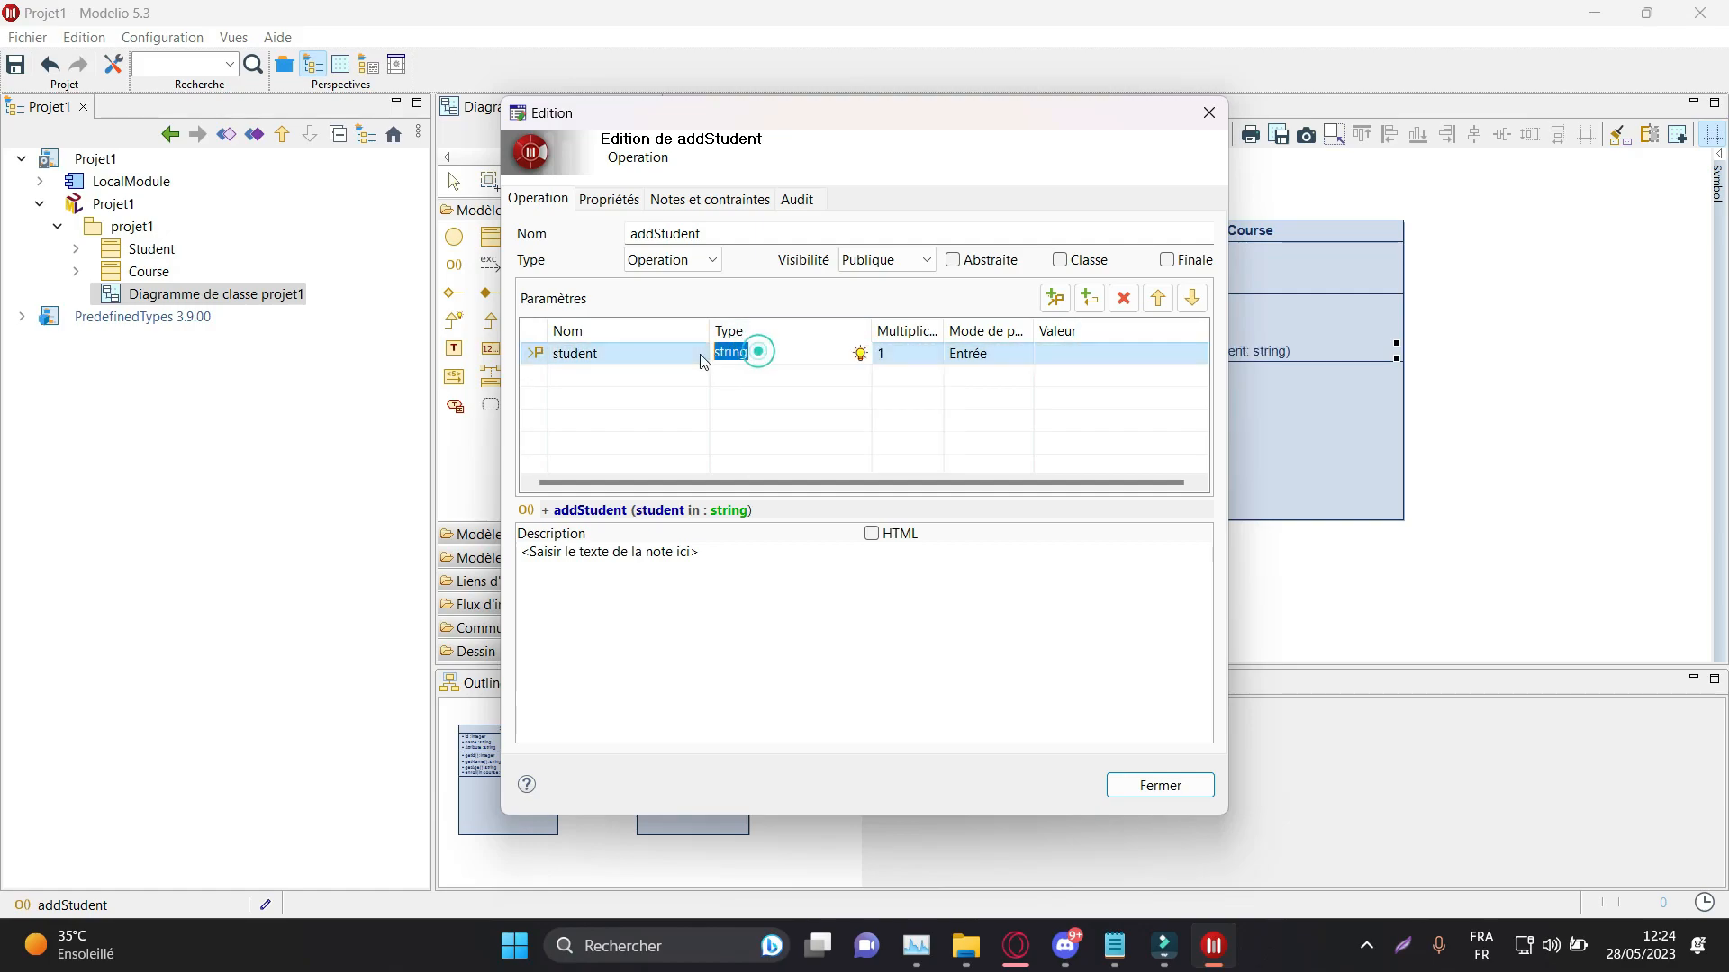
text(Student)
key(Return)
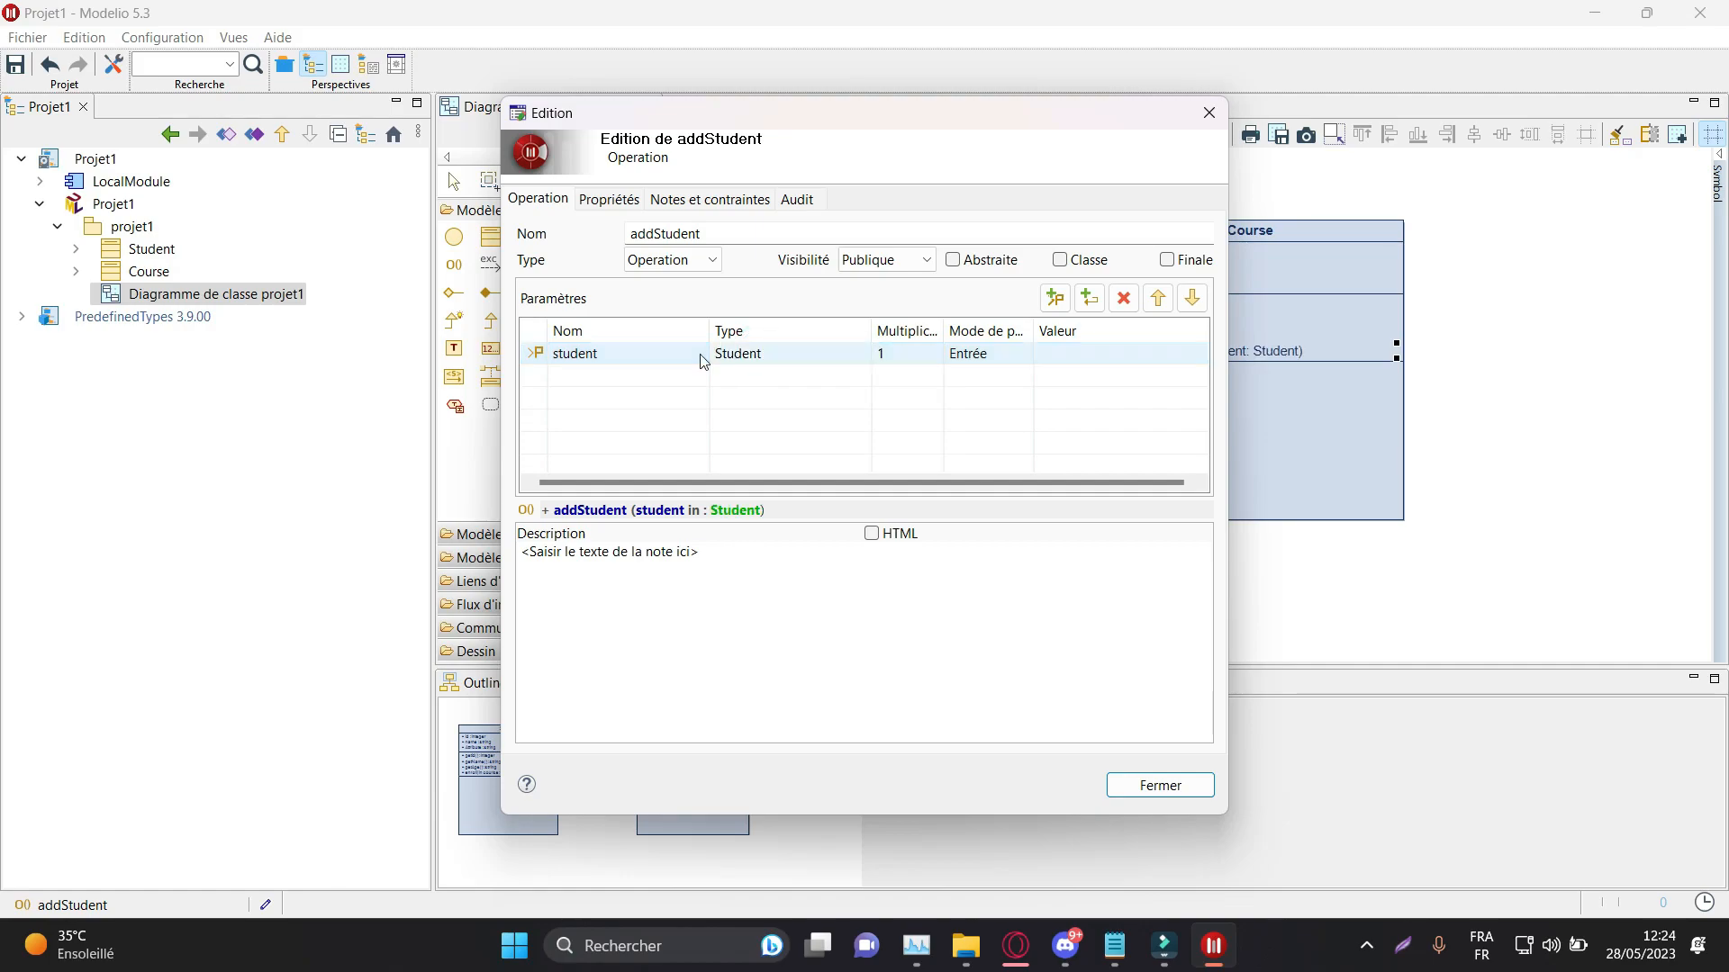
click(1180, 783)
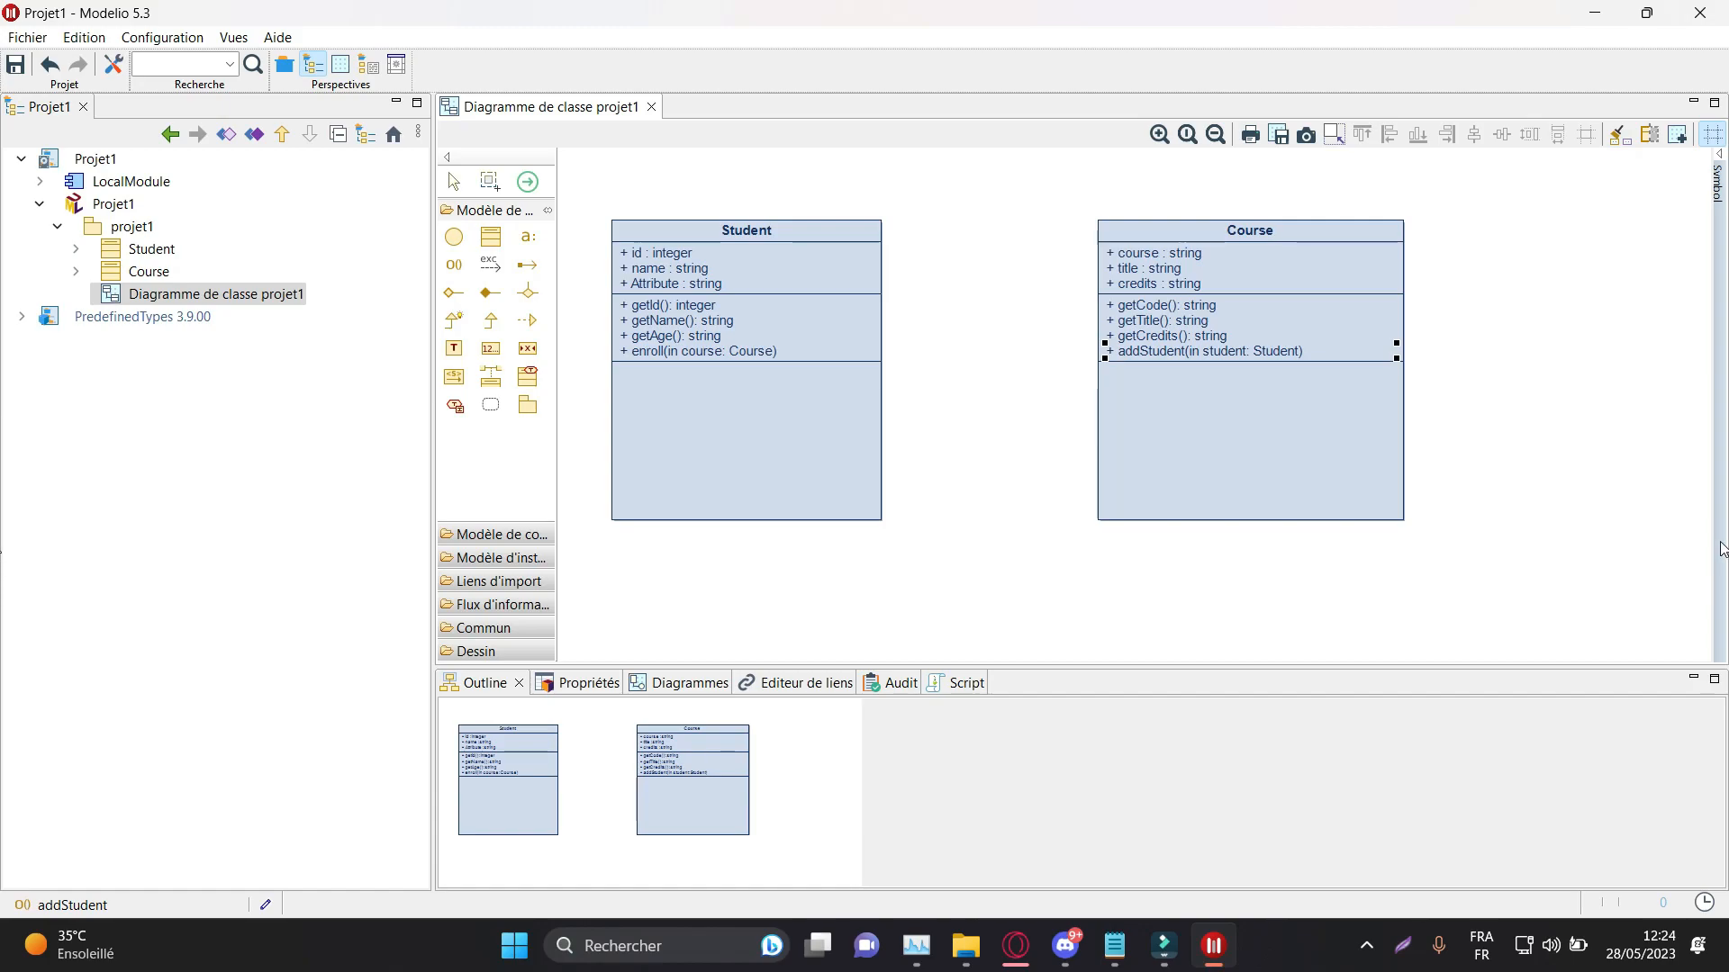
click(1112, 454)
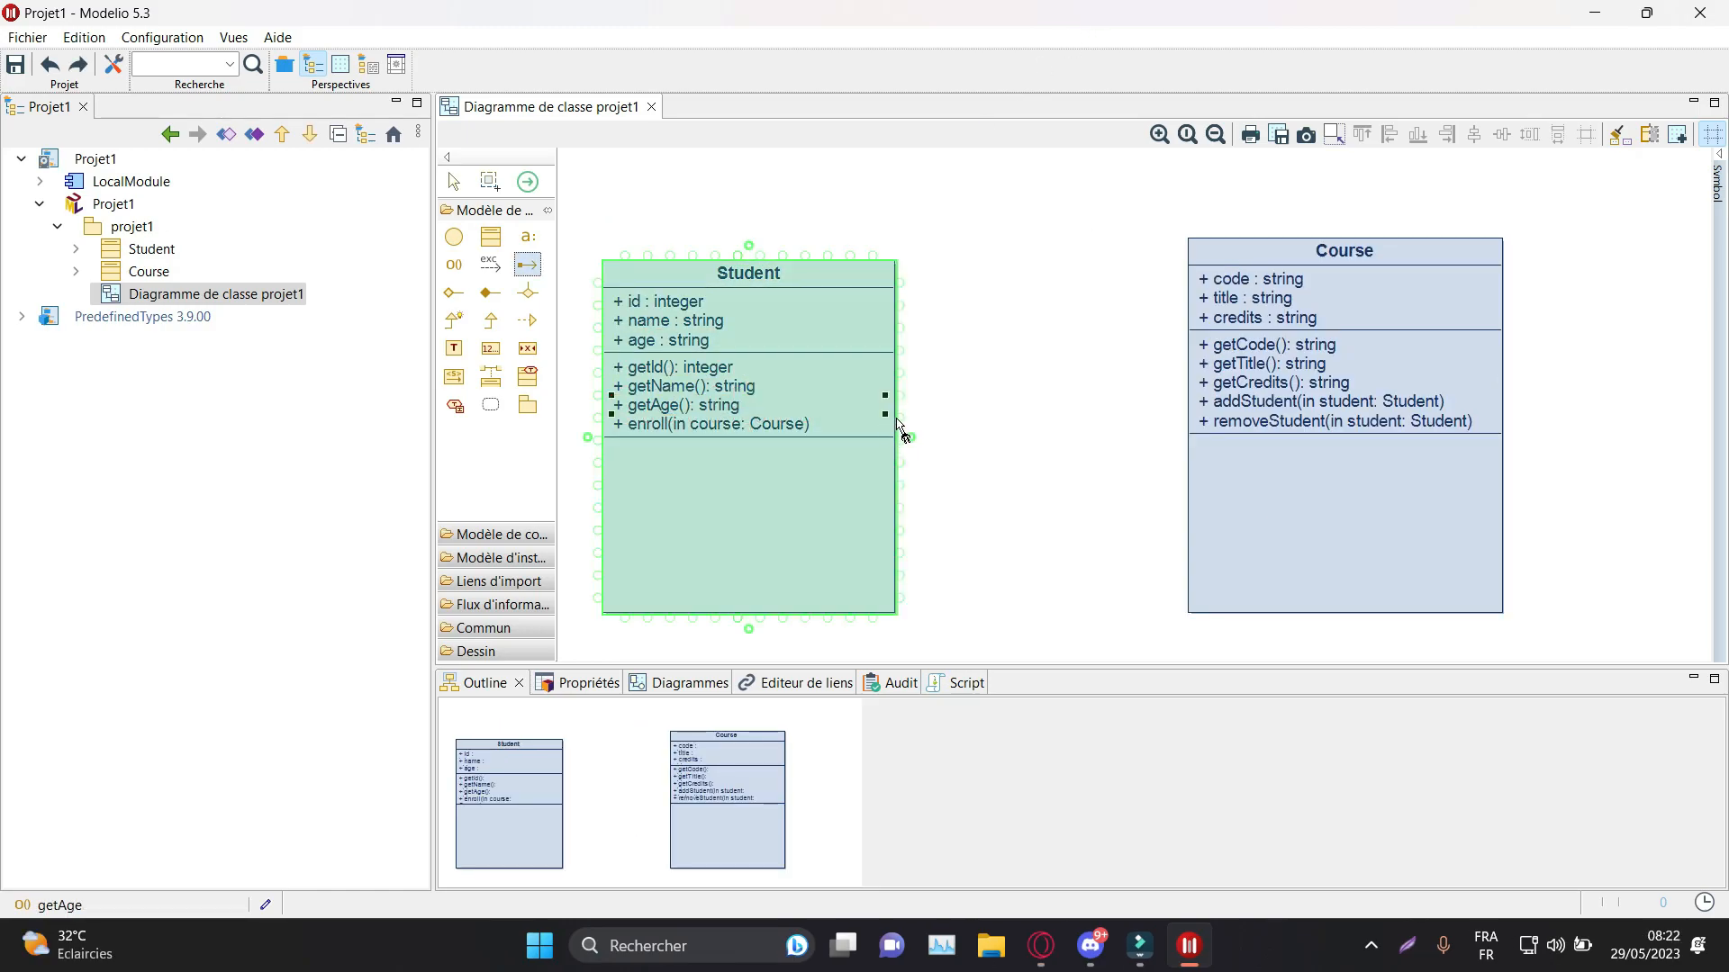
Step: Draw an association from the Student class to the Course class
click(882, 425)
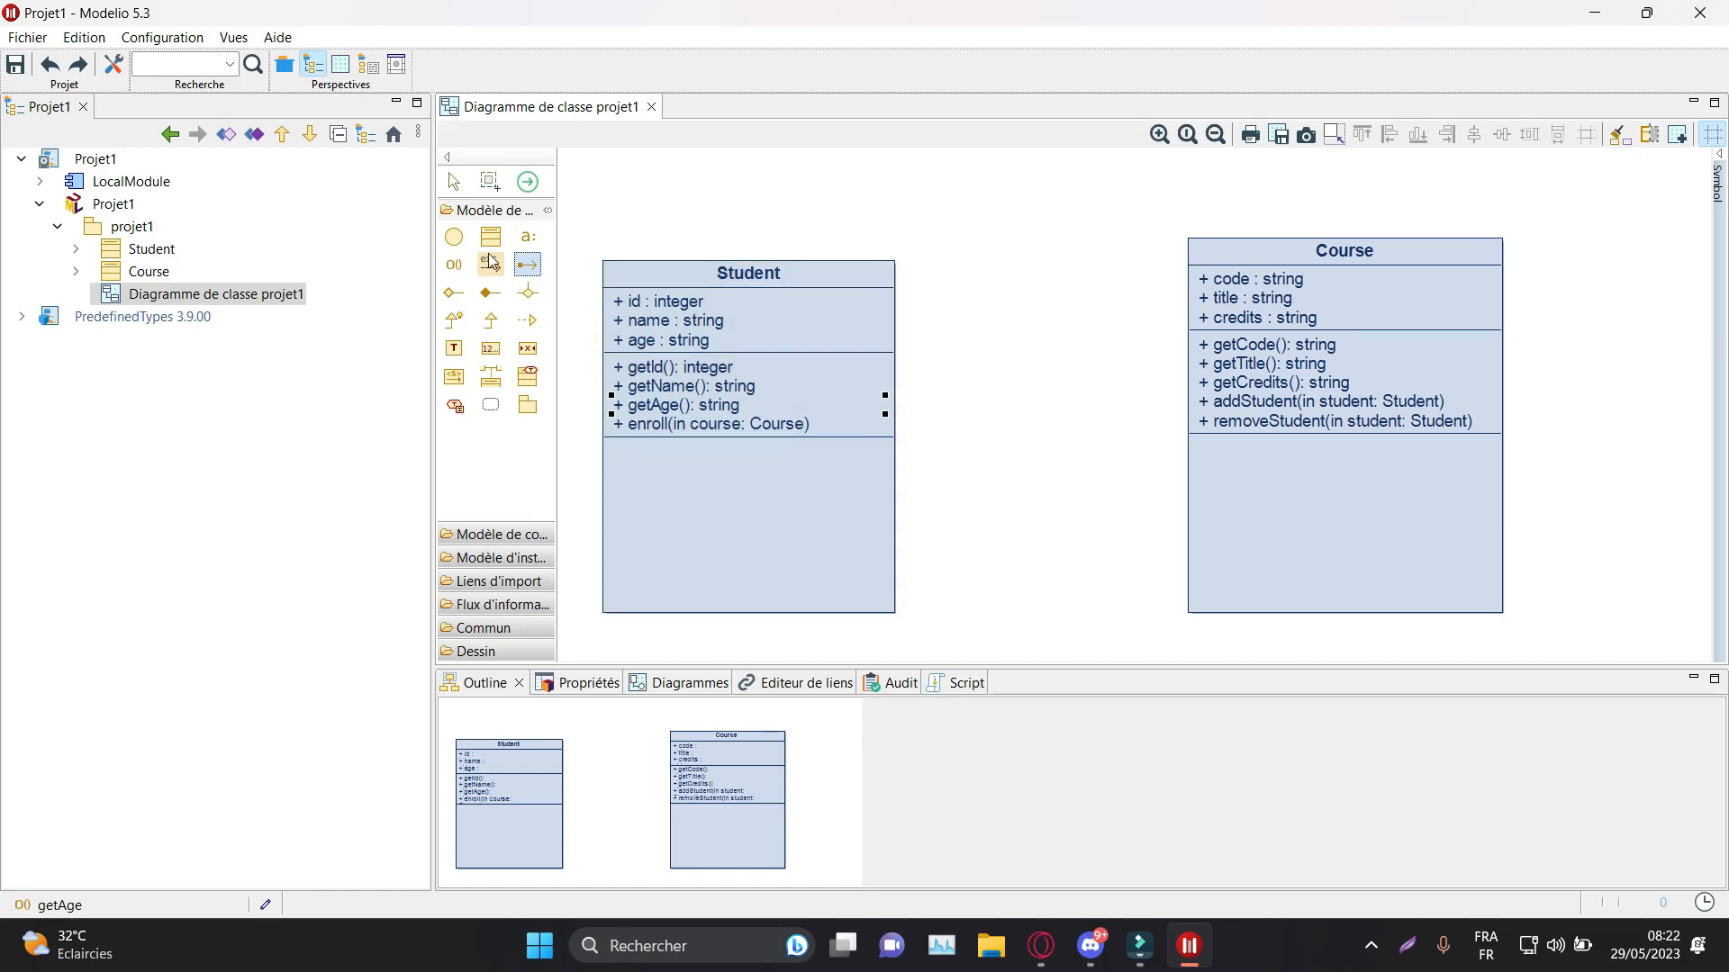
click(899, 428)
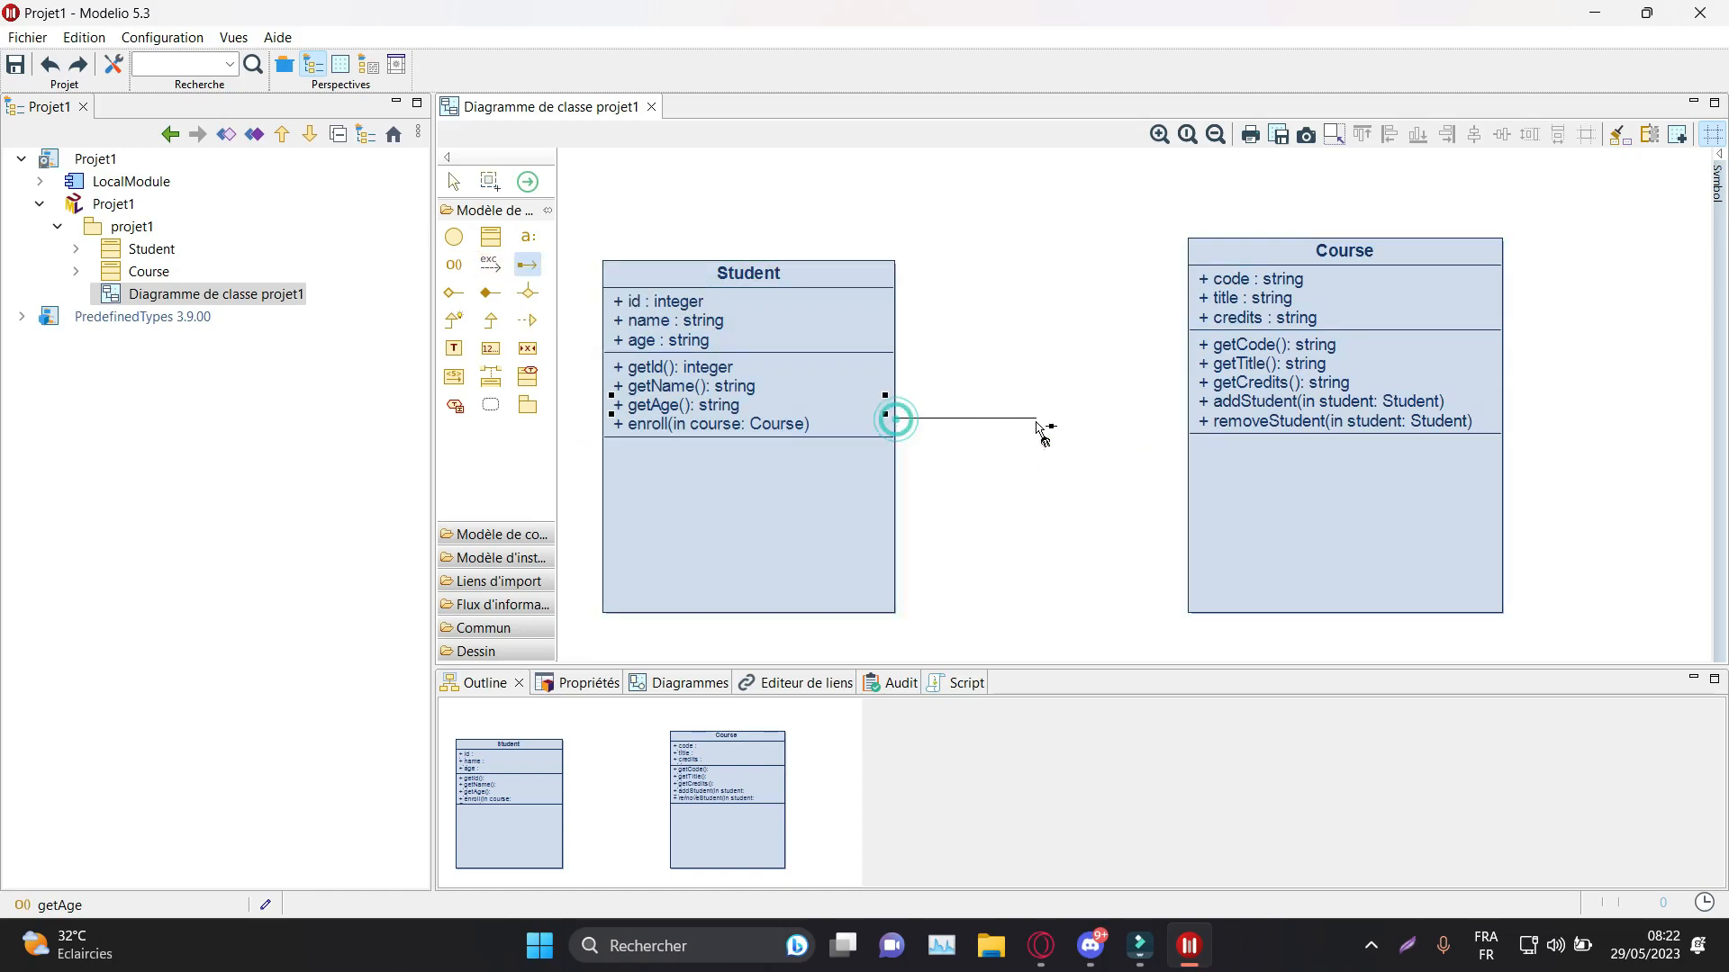
click(1183, 423)
Step: Set the multiplicity at the Student end of the association to 1
click(912, 433)
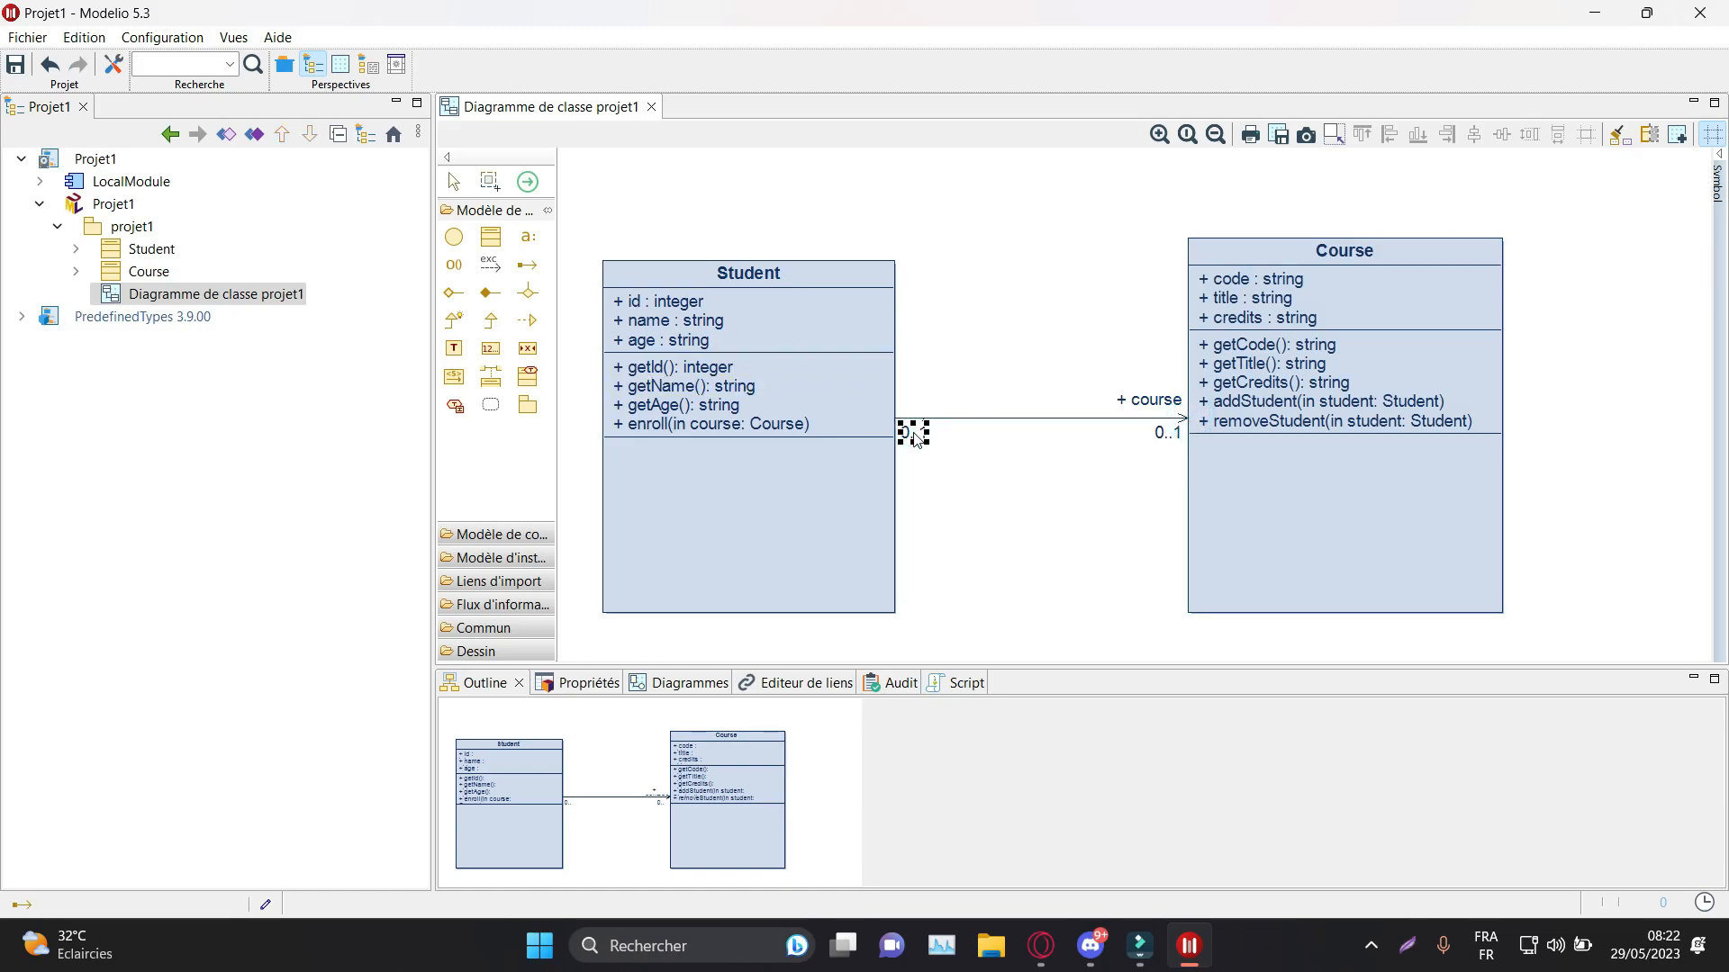
click(970, 465)
click(914, 435)
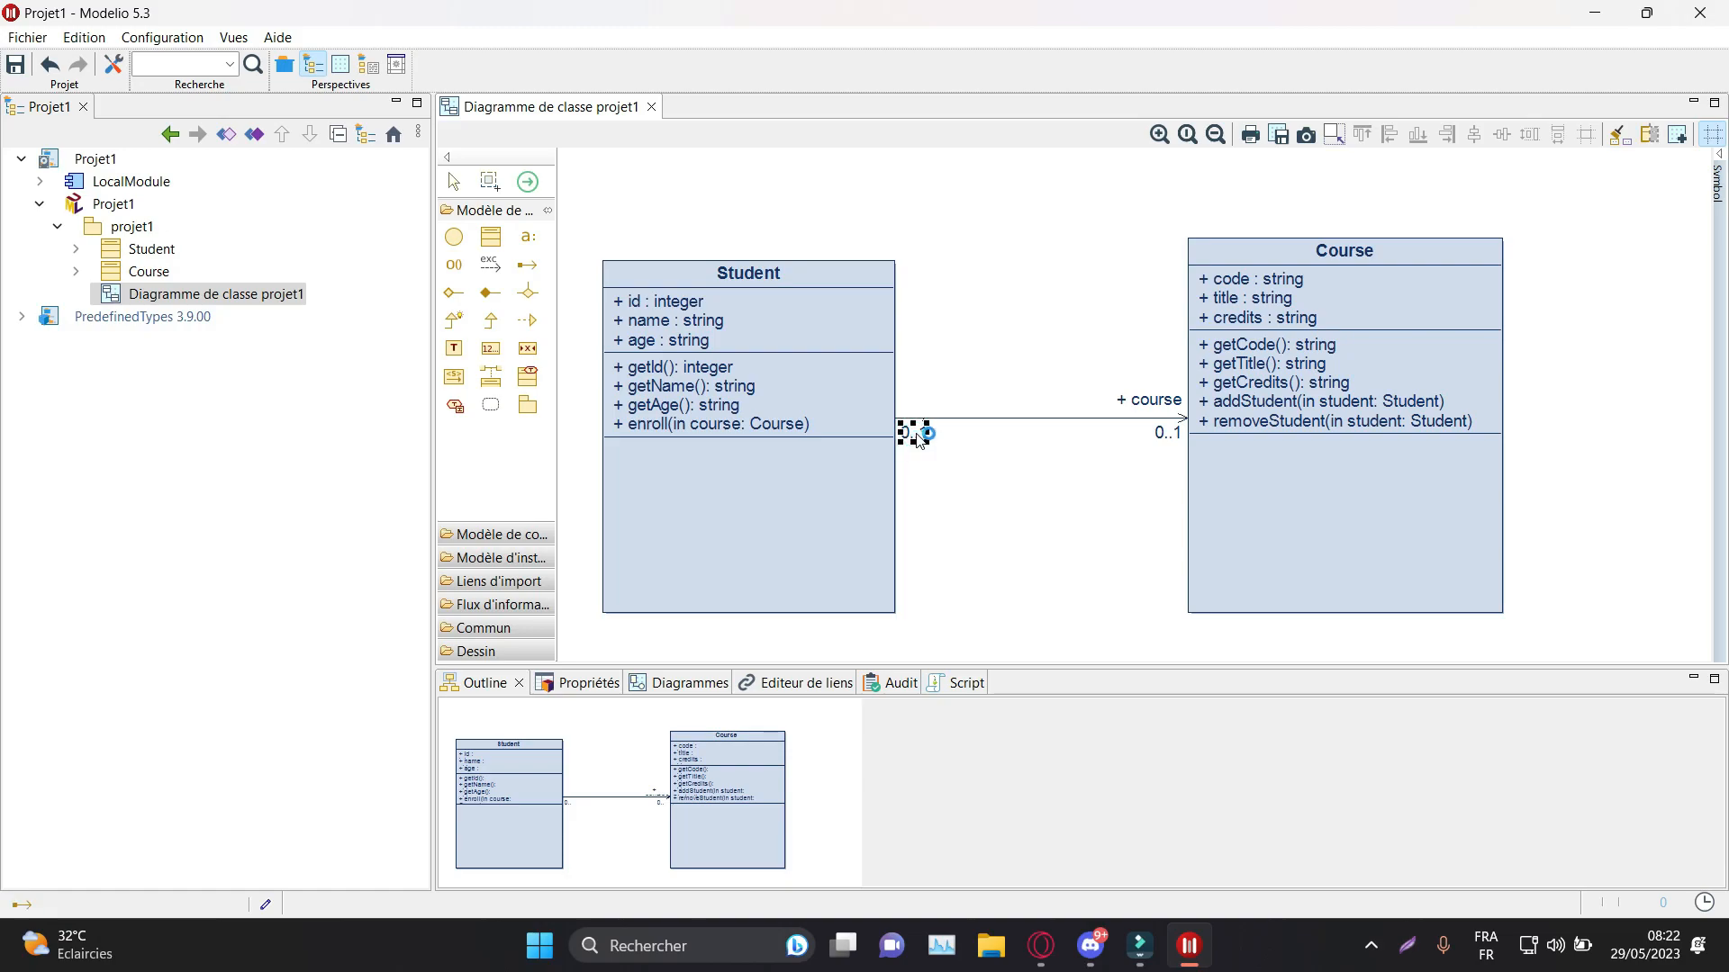
text(1)
click(1167, 434)
Step: Set the minimum multiplicity at the association's Course end to 1 and choose a maximum multiplicity for it
click(1167, 435)
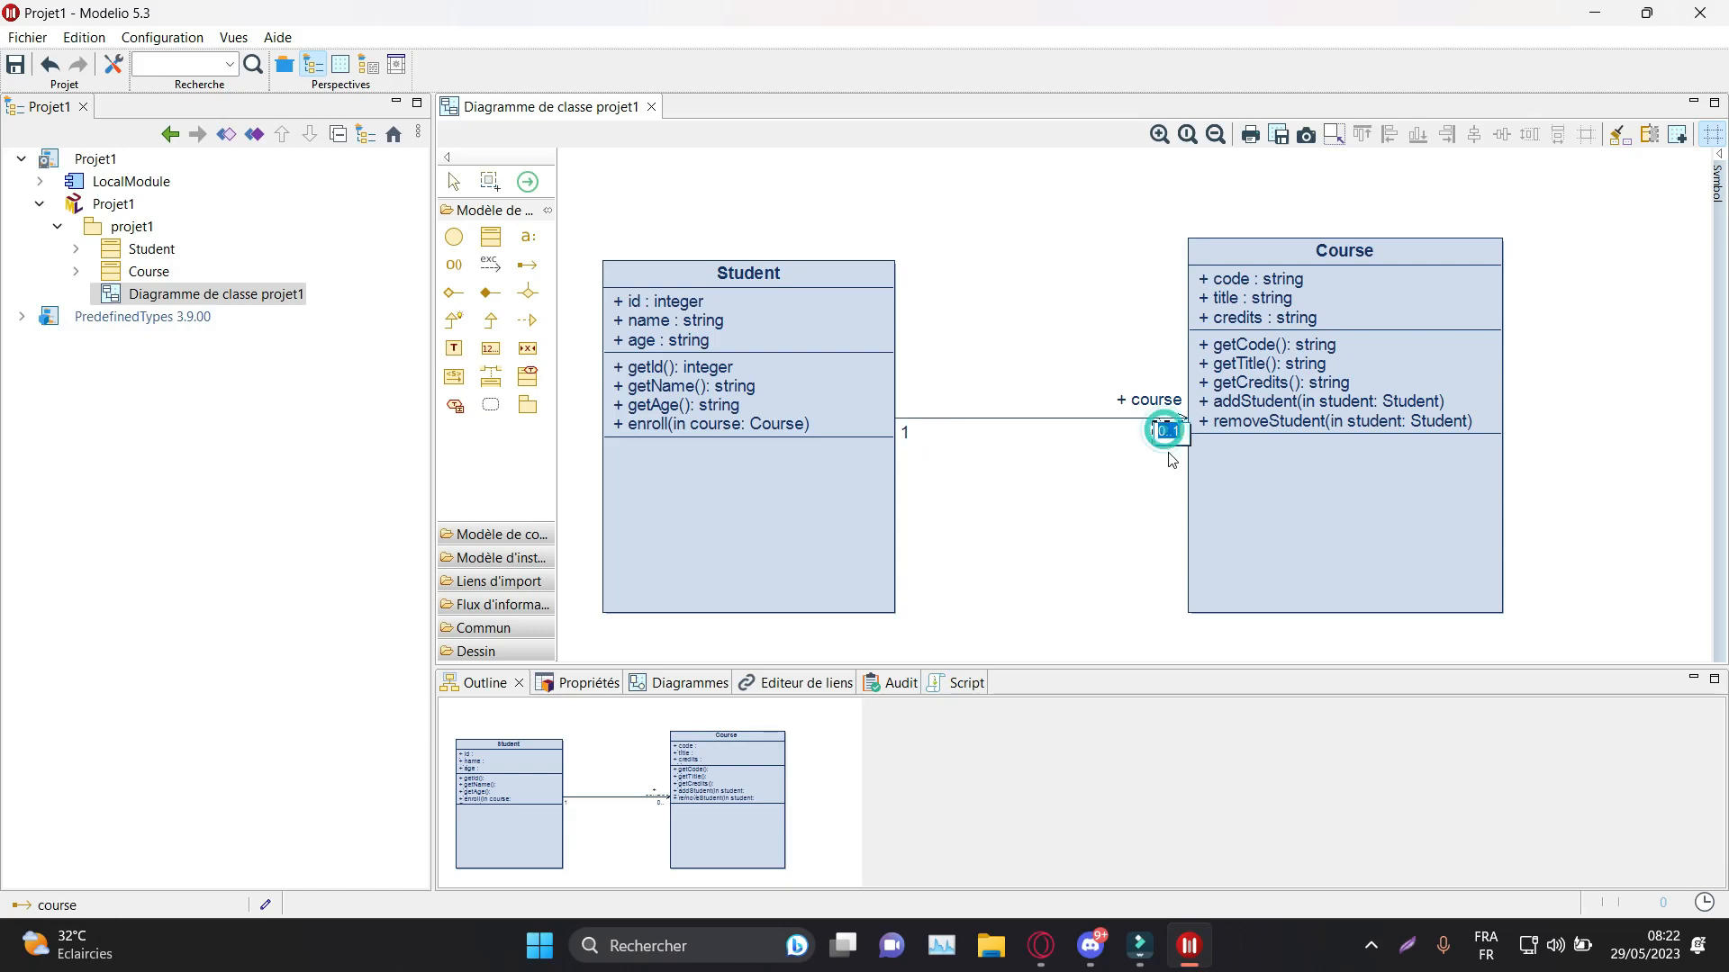
click(1140, 492)
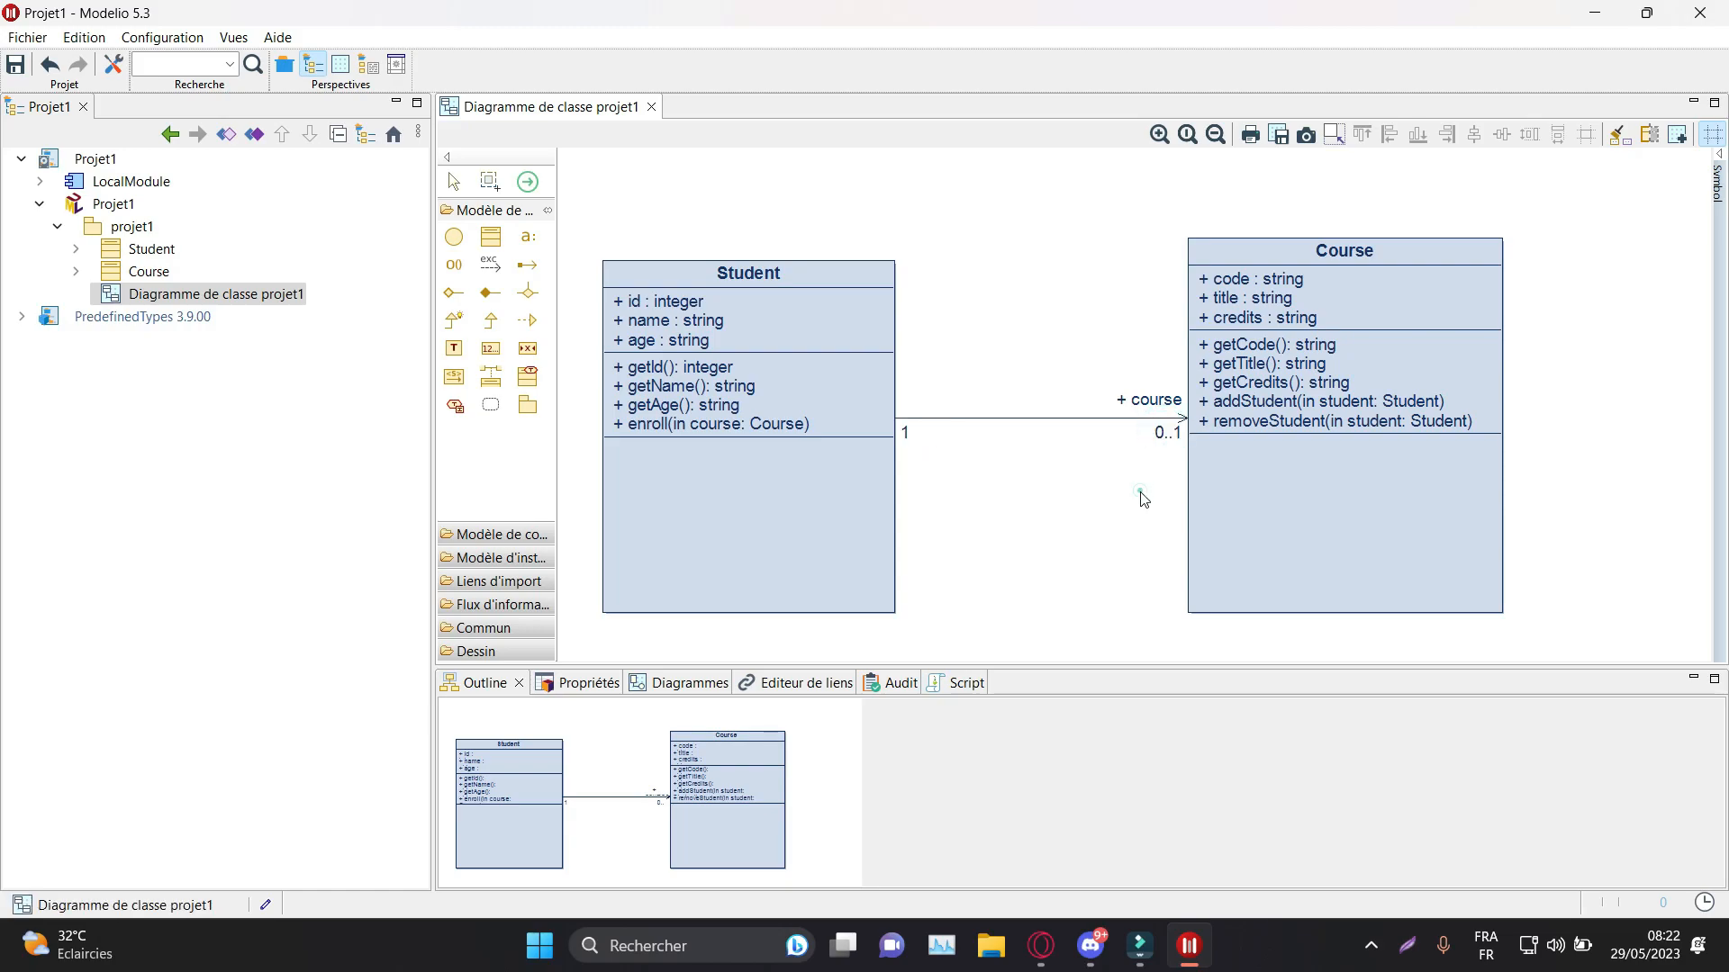
double_click(1170, 430)
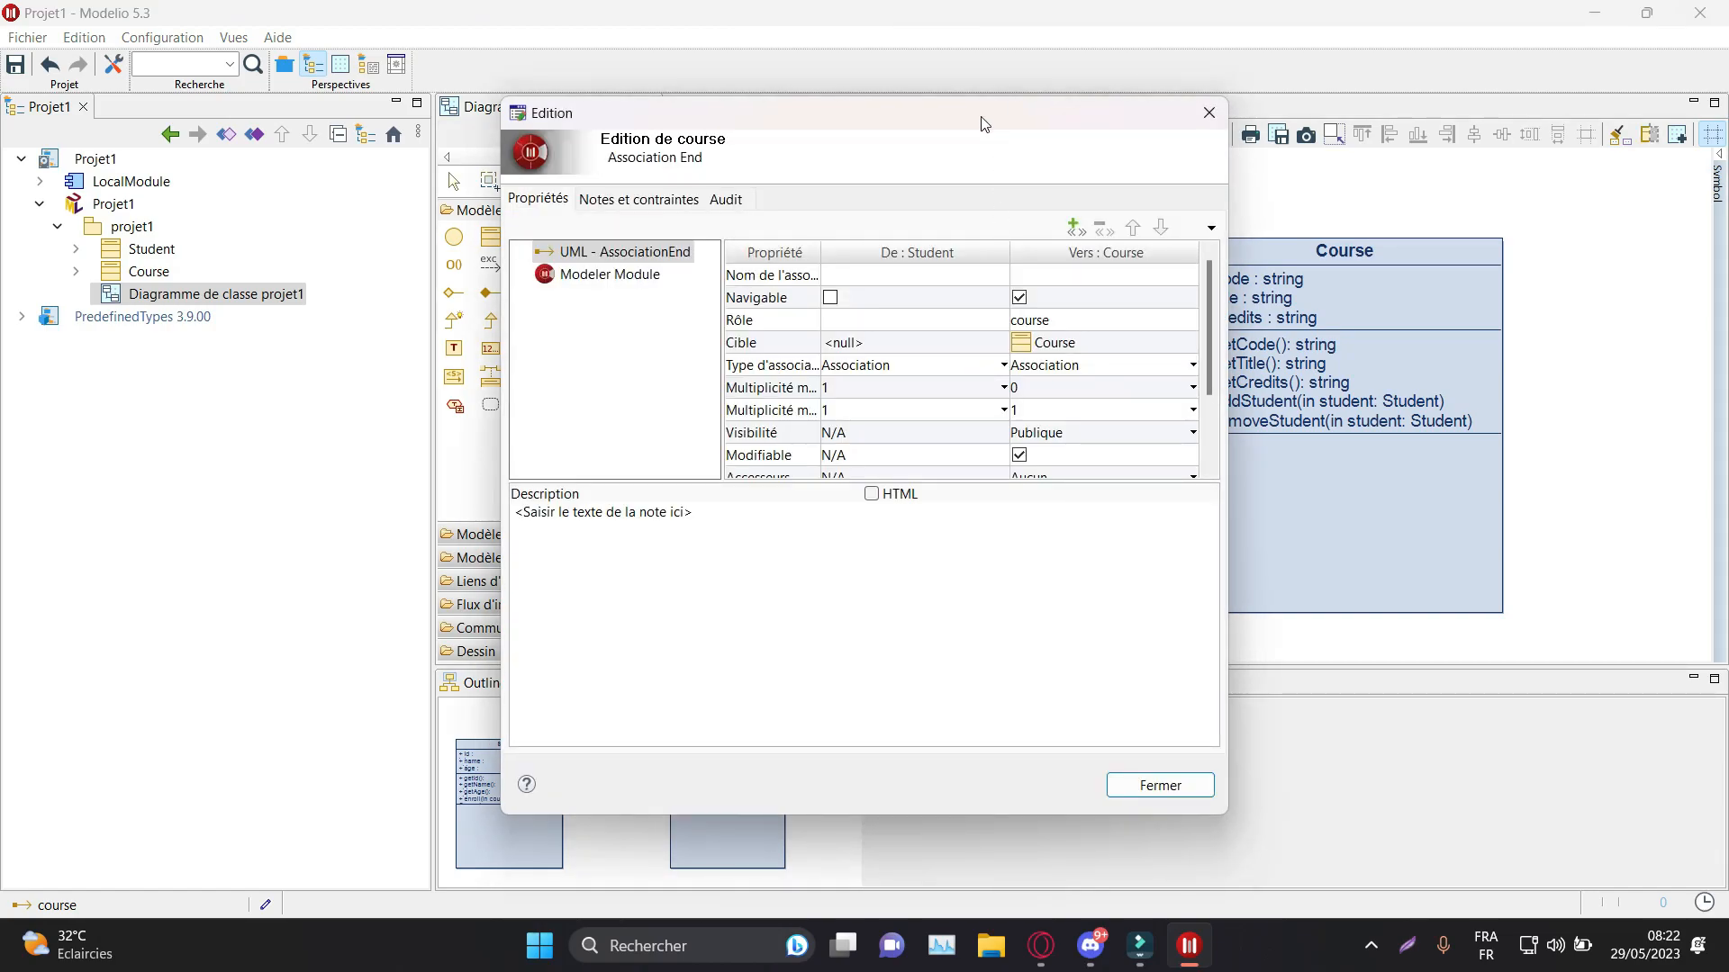
drag(983, 123, 857, 118)
click(987, 382)
click(987, 384)
click(932, 448)
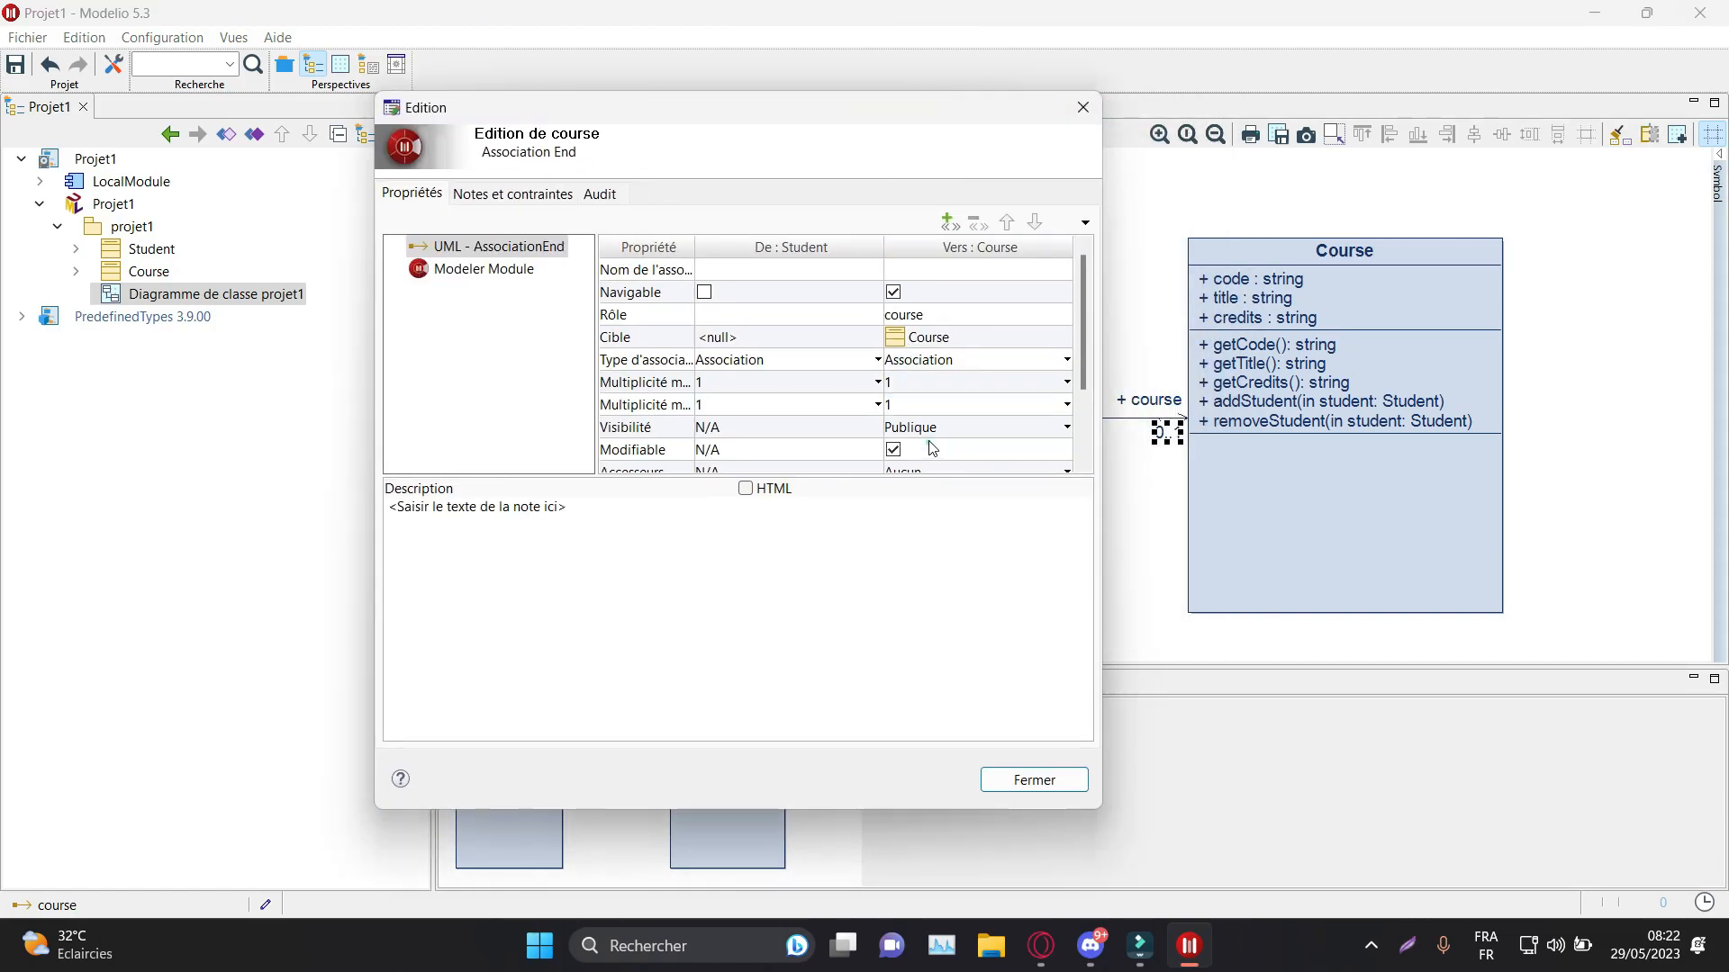
click(927, 405)
click(920, 466)
click(1046, 792)
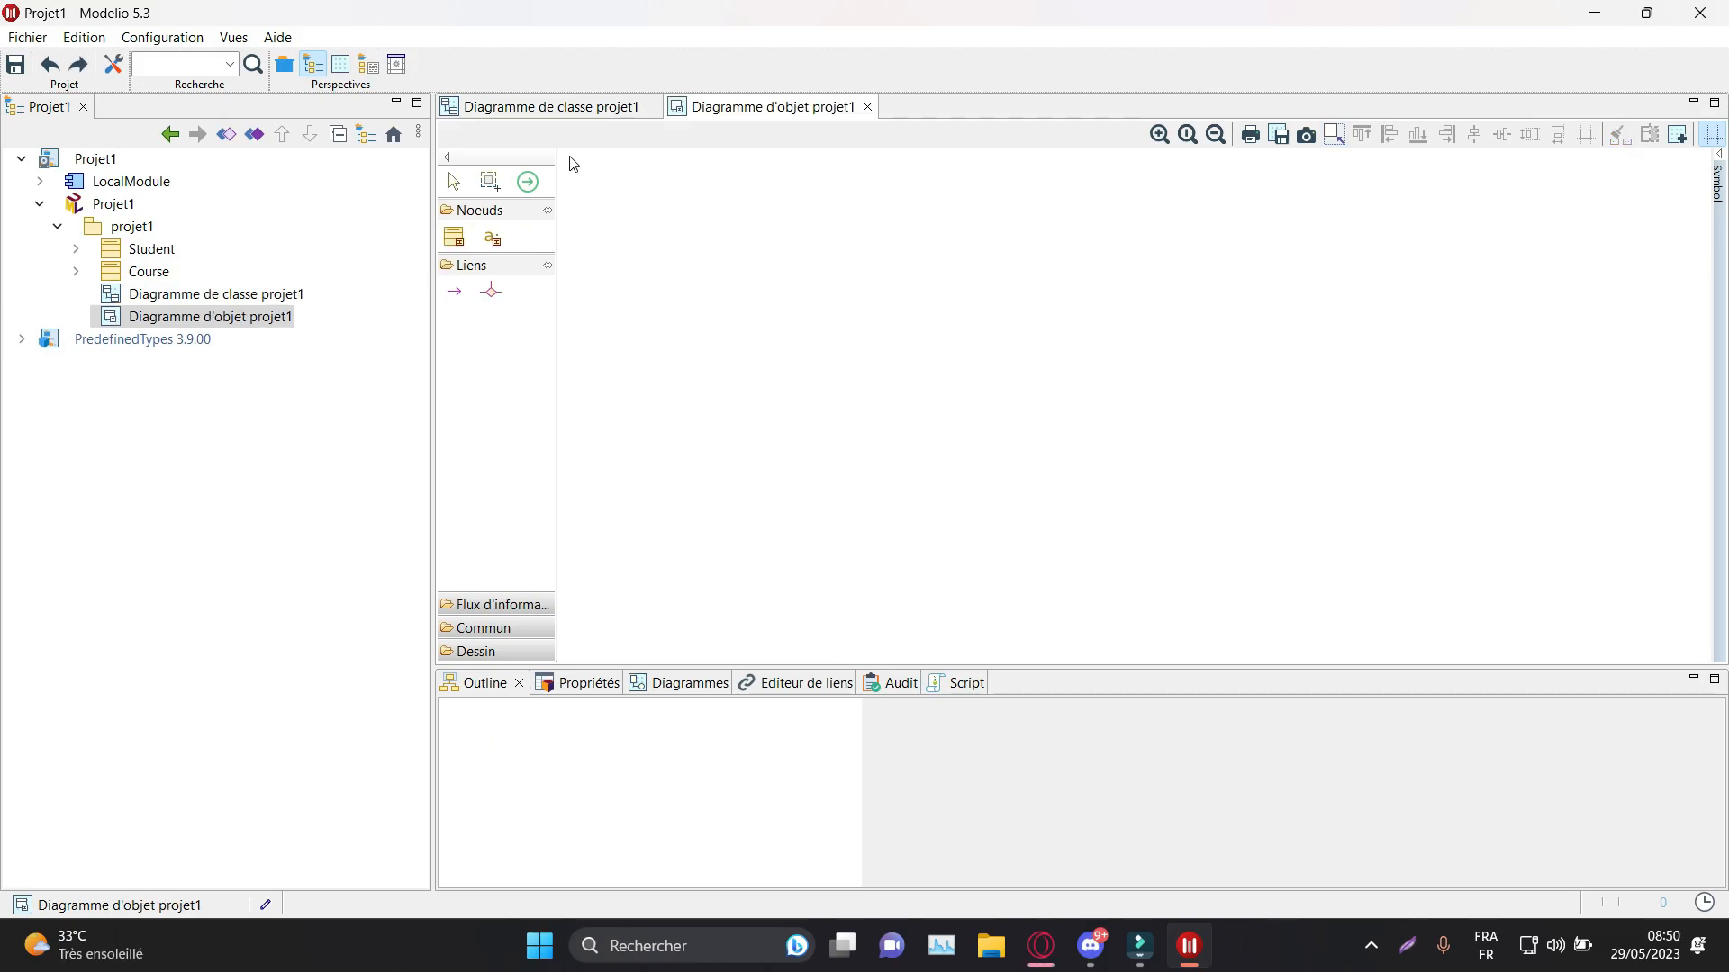
click(458, 240)
drag(593, 238, 772, 400)
text(Et)
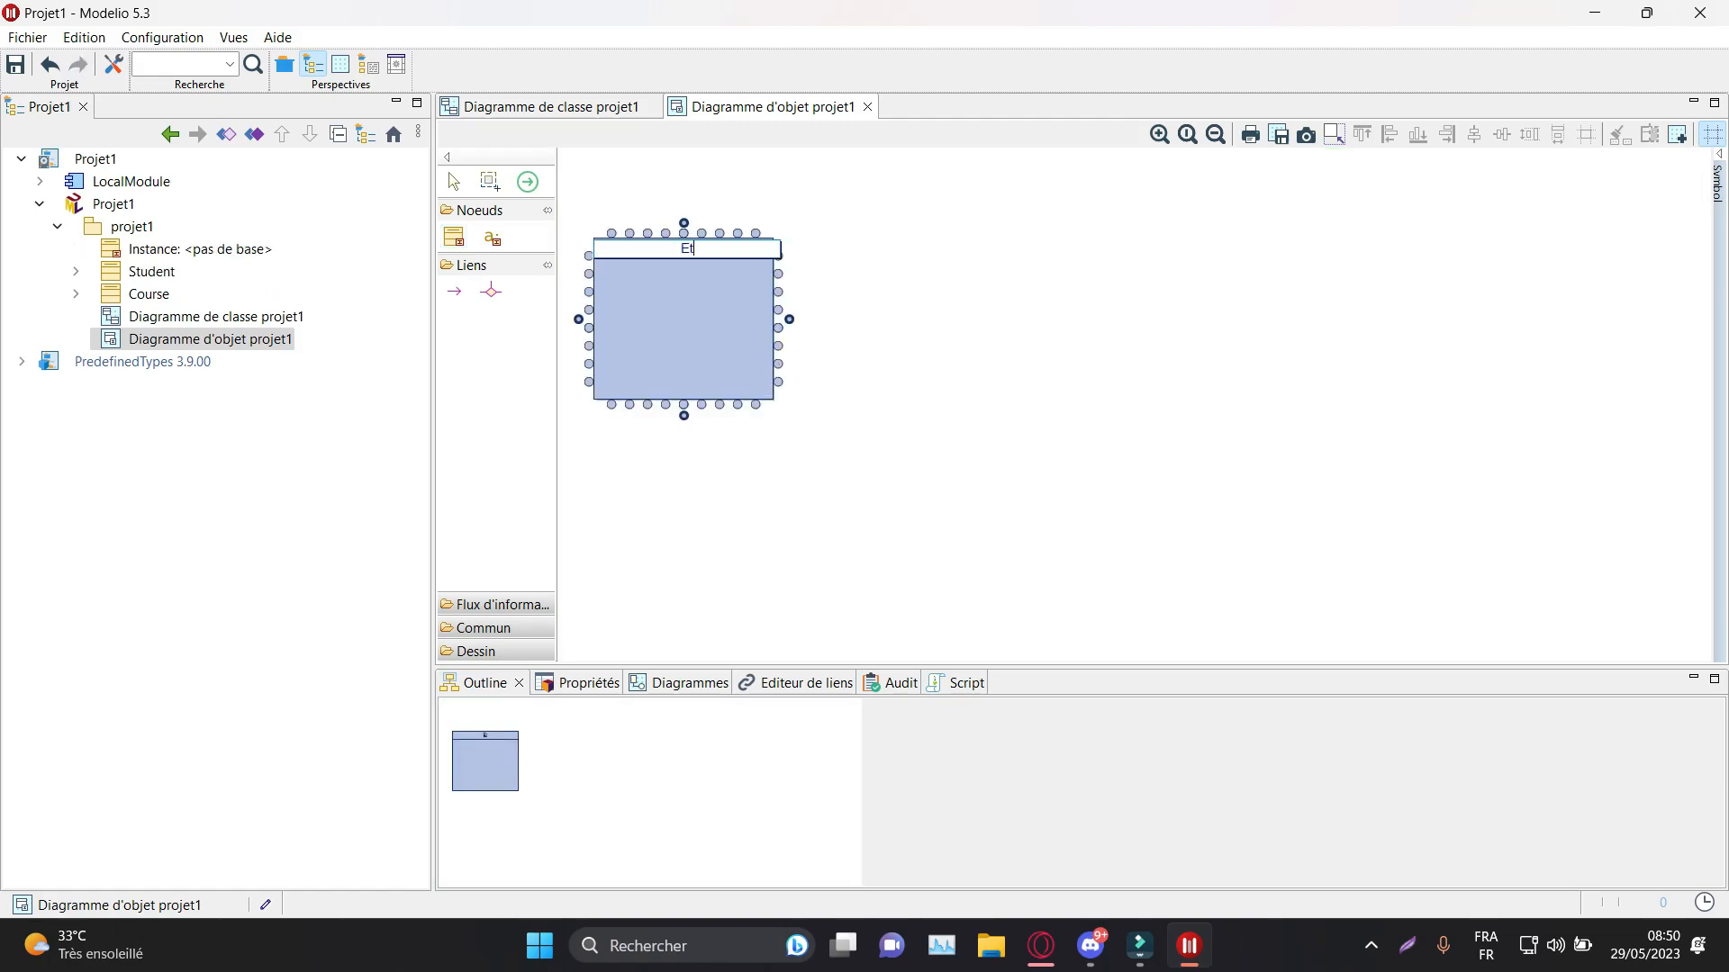
text(udiant 1)
key(Return)
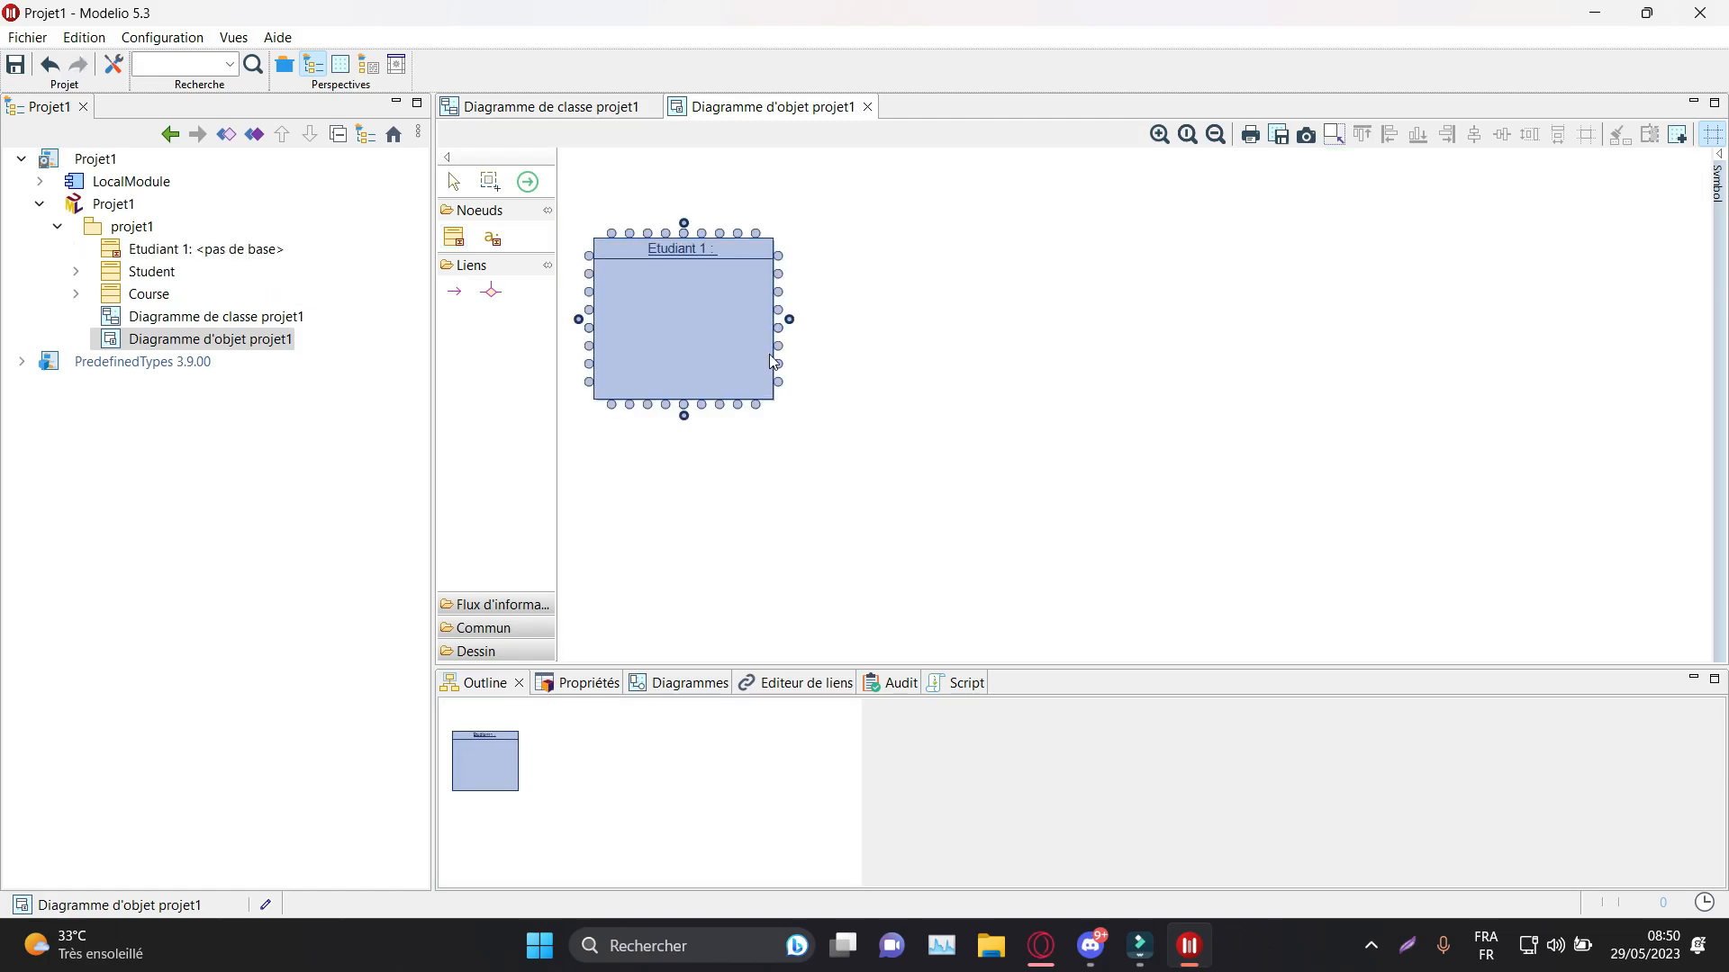
key(ctrl+z)
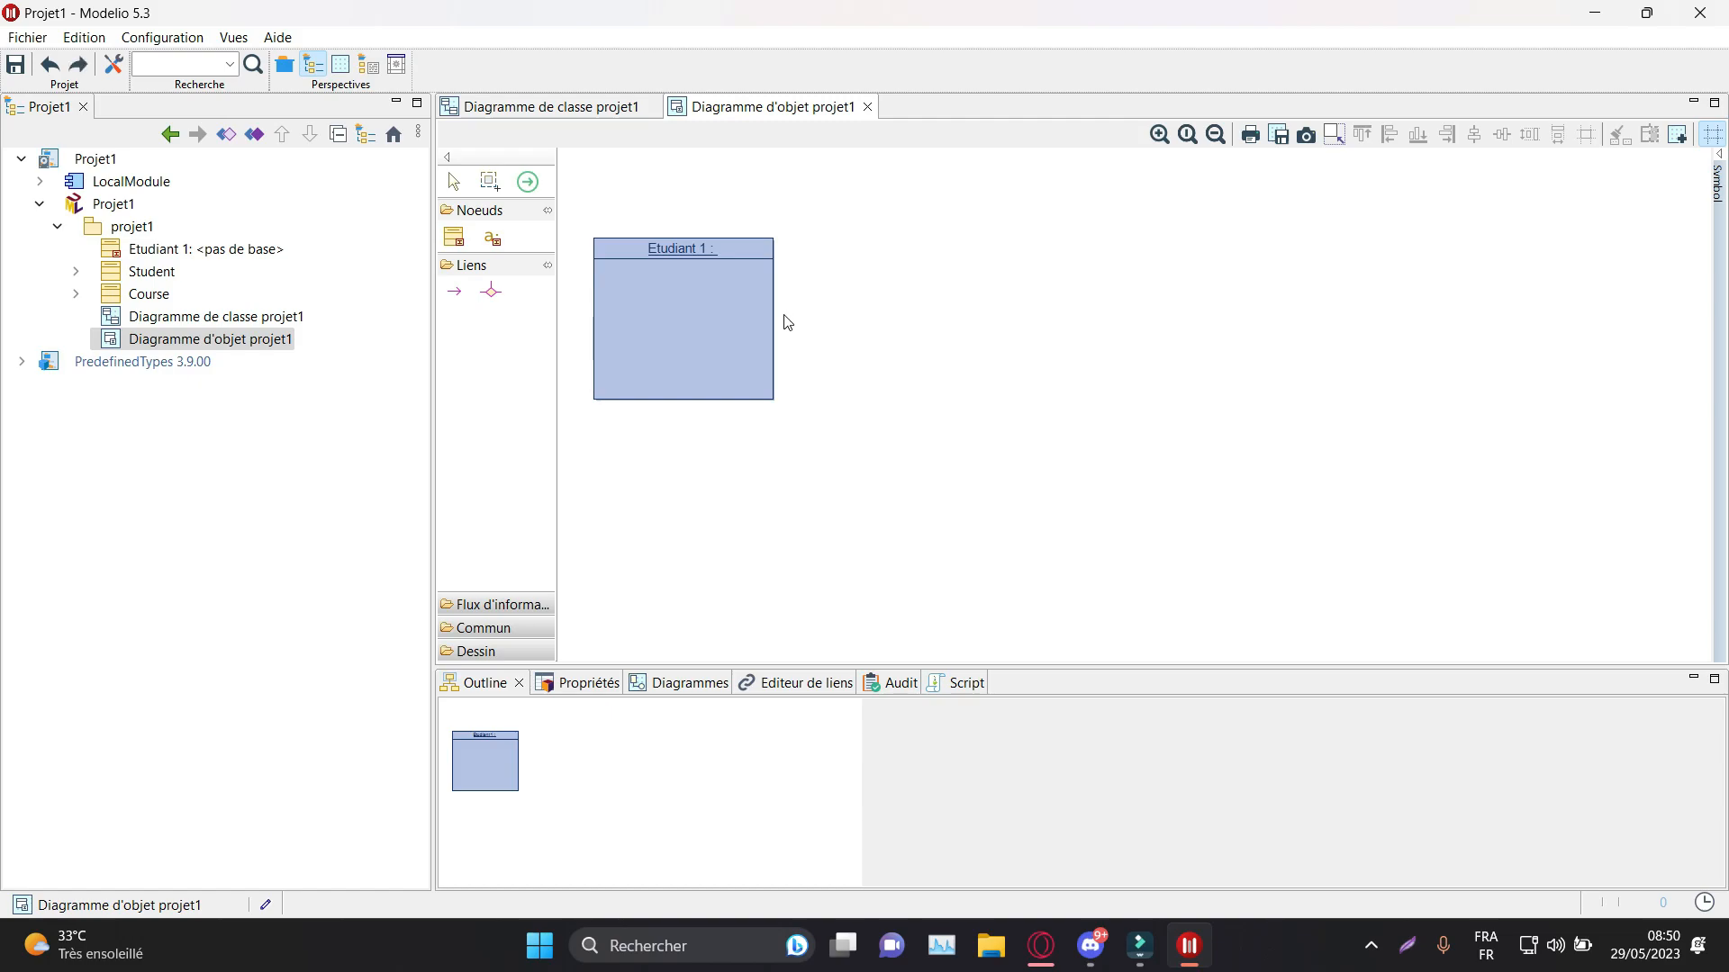
Step: Draw an instance named Student 1 in the object diagram
click(453, 237)
drag(575, 237, 801, 461)
text(S)
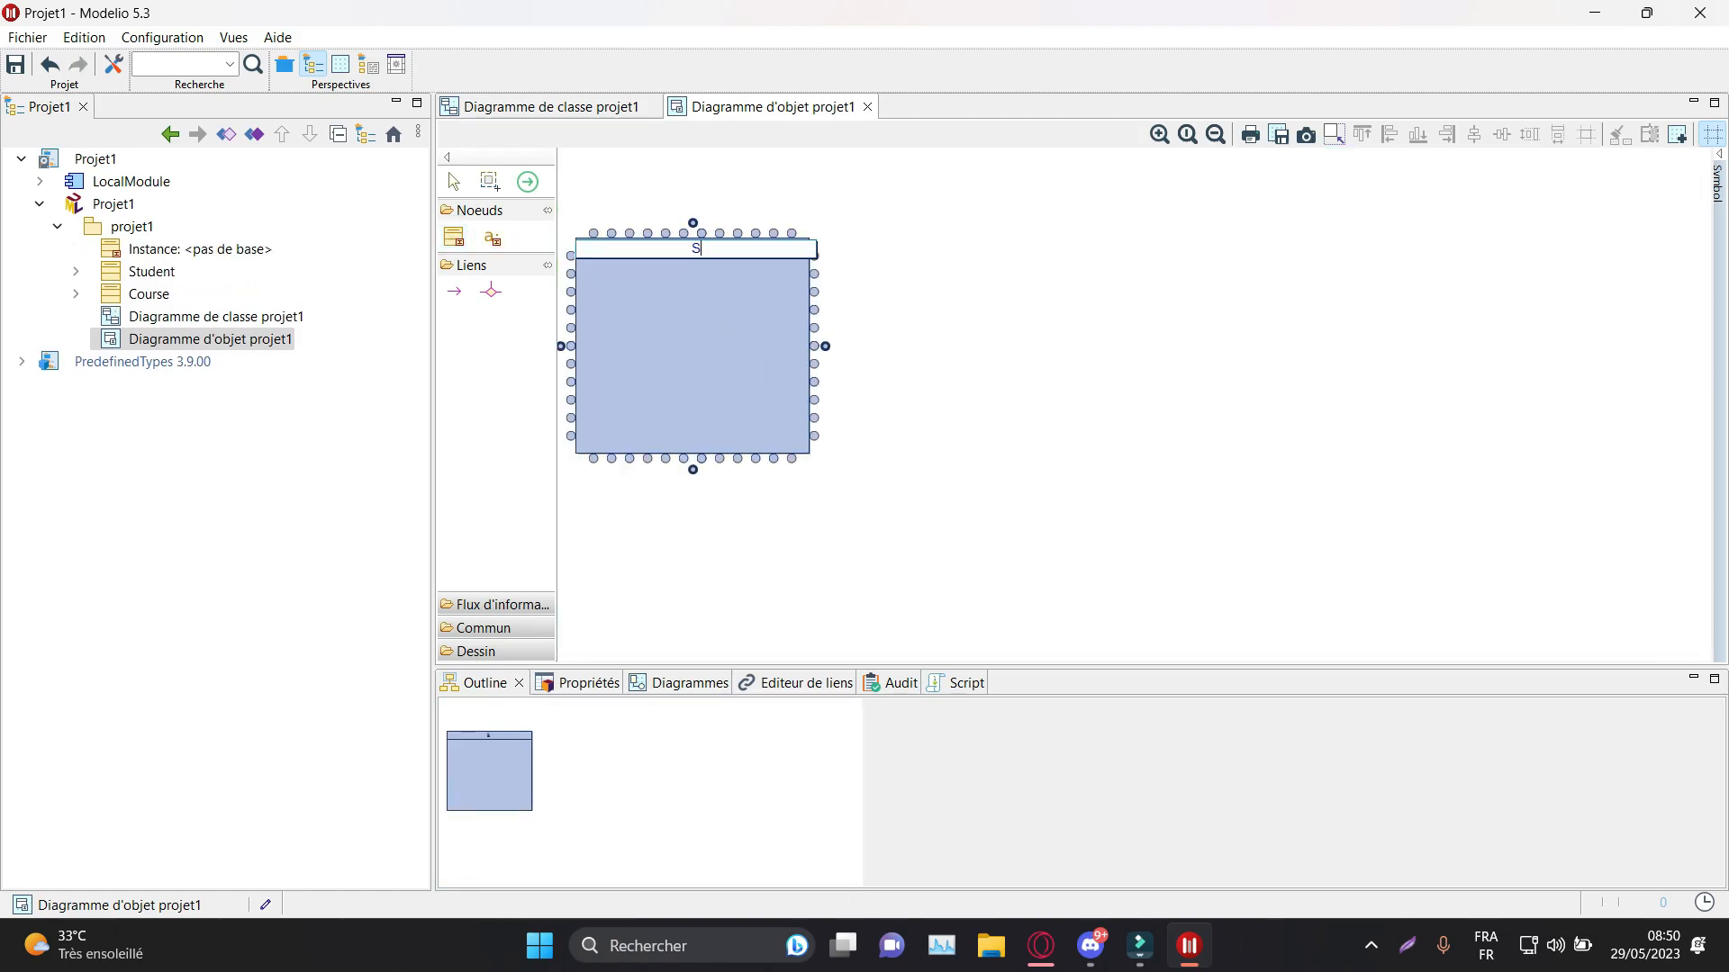
text(tudent 1)
key(Return)
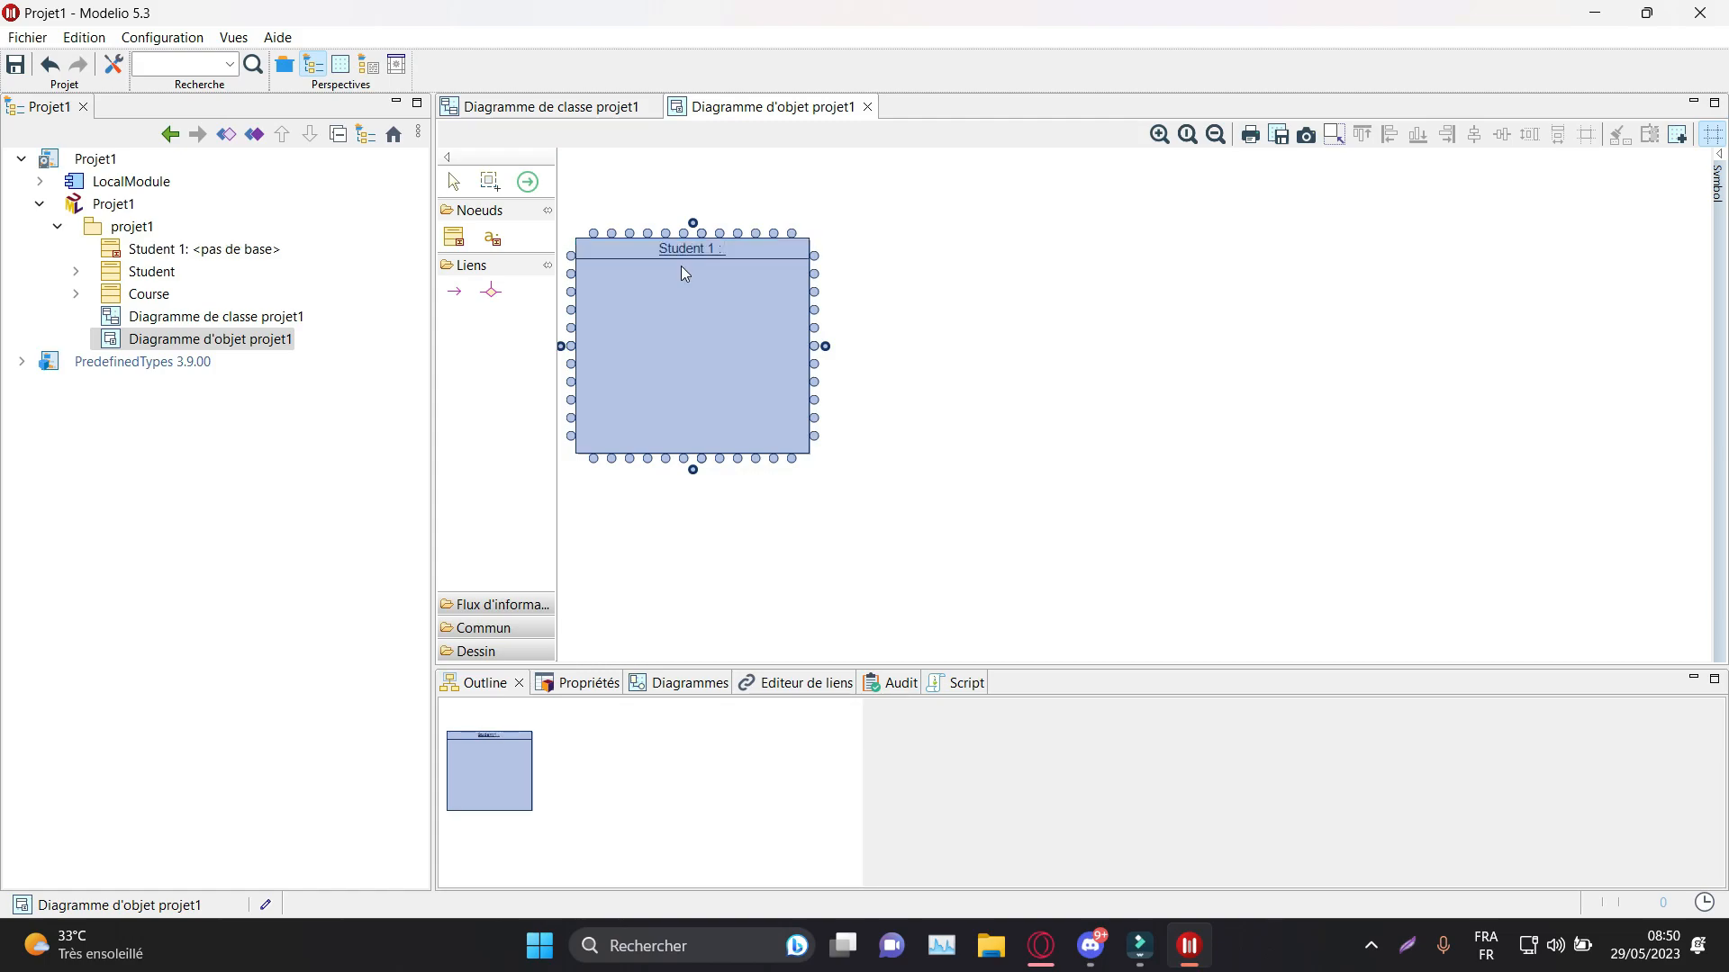
Step: Draw a second instance named Student 2 beside Student 1, level with it and of the same size
click(454, 237)
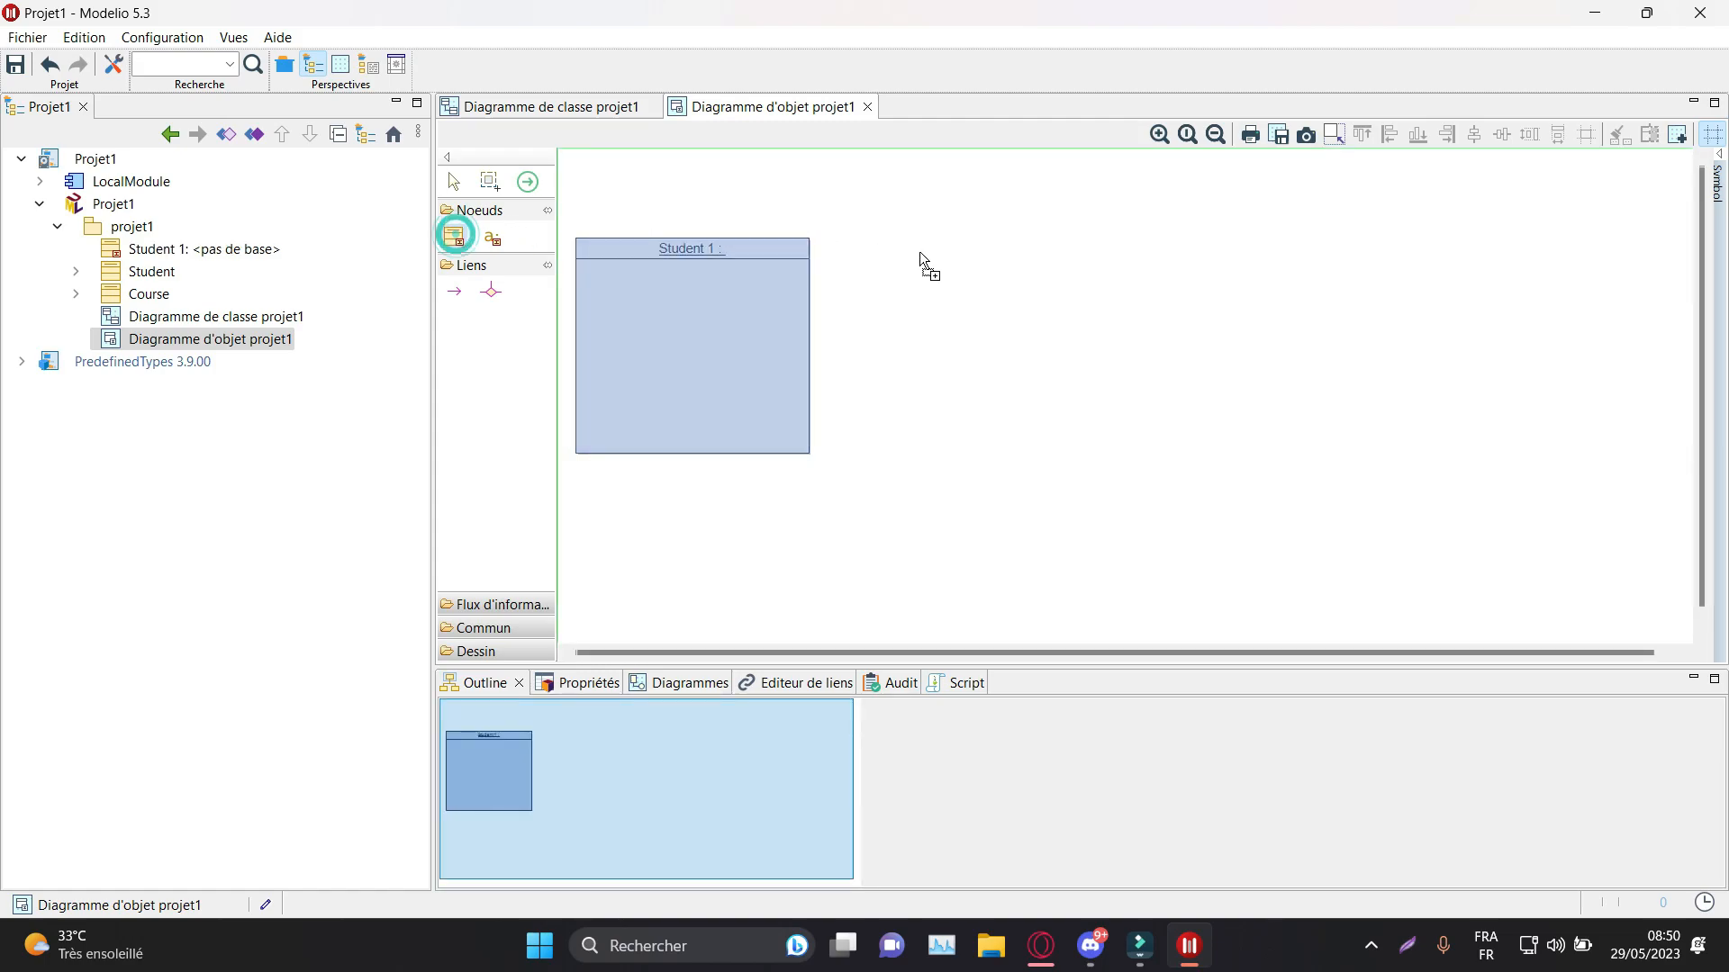
drag(971, 233, 1207, 455)
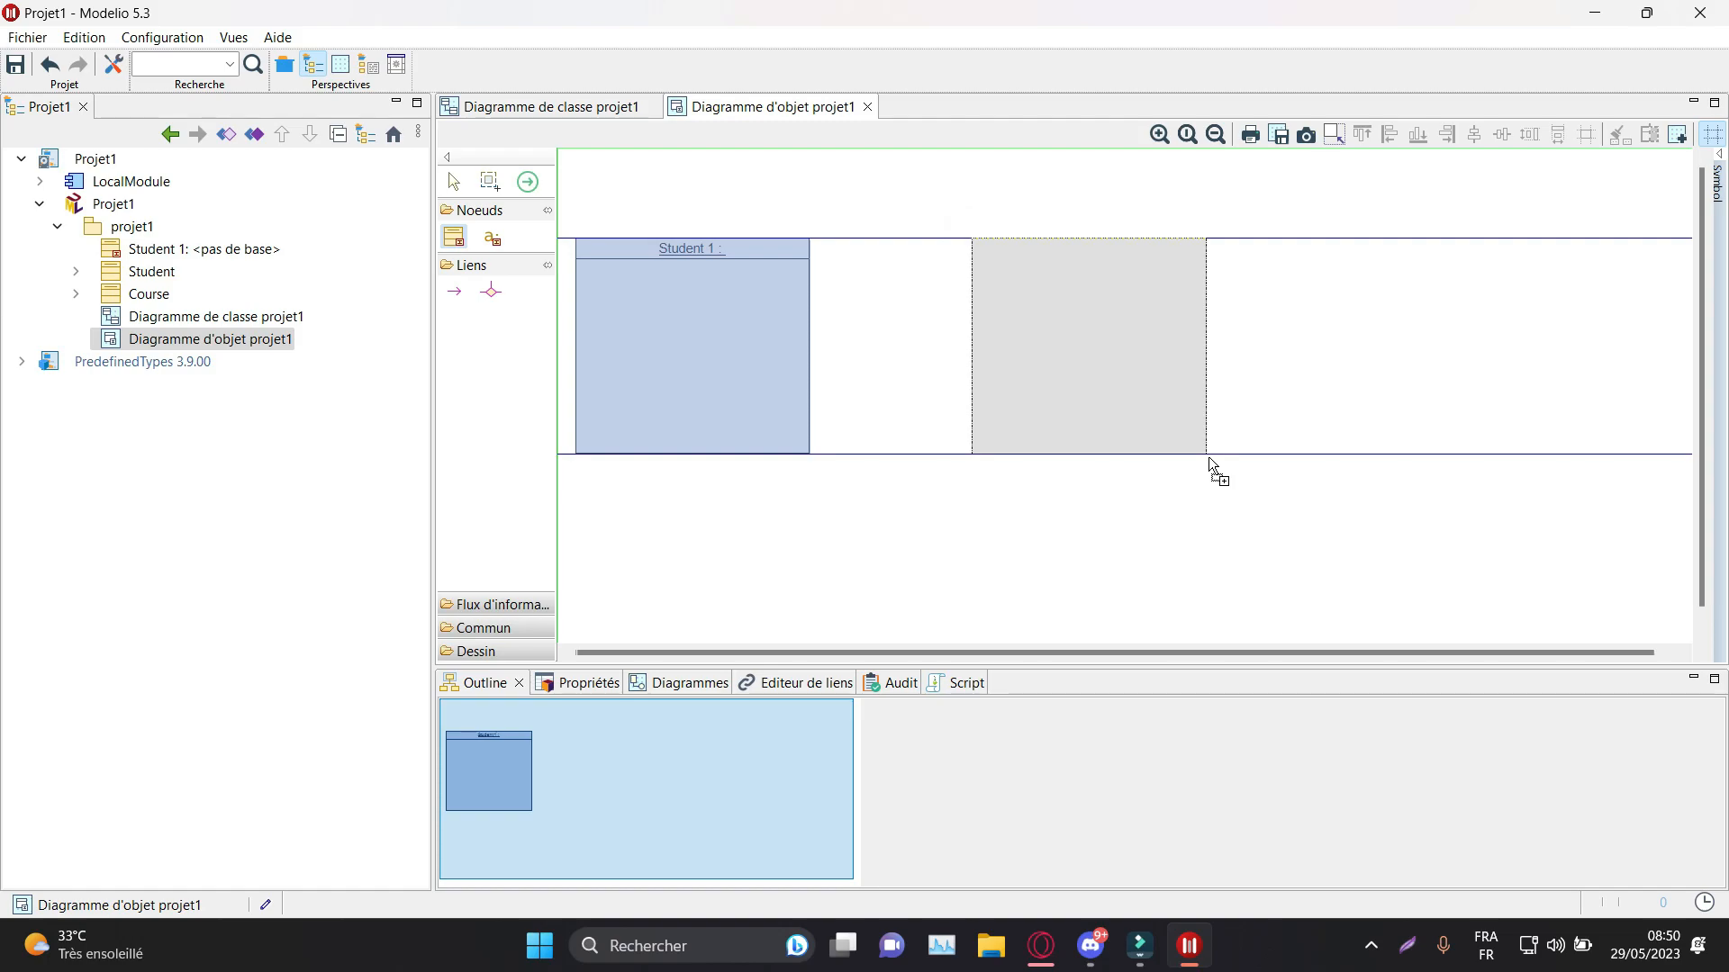
text(Student 2)
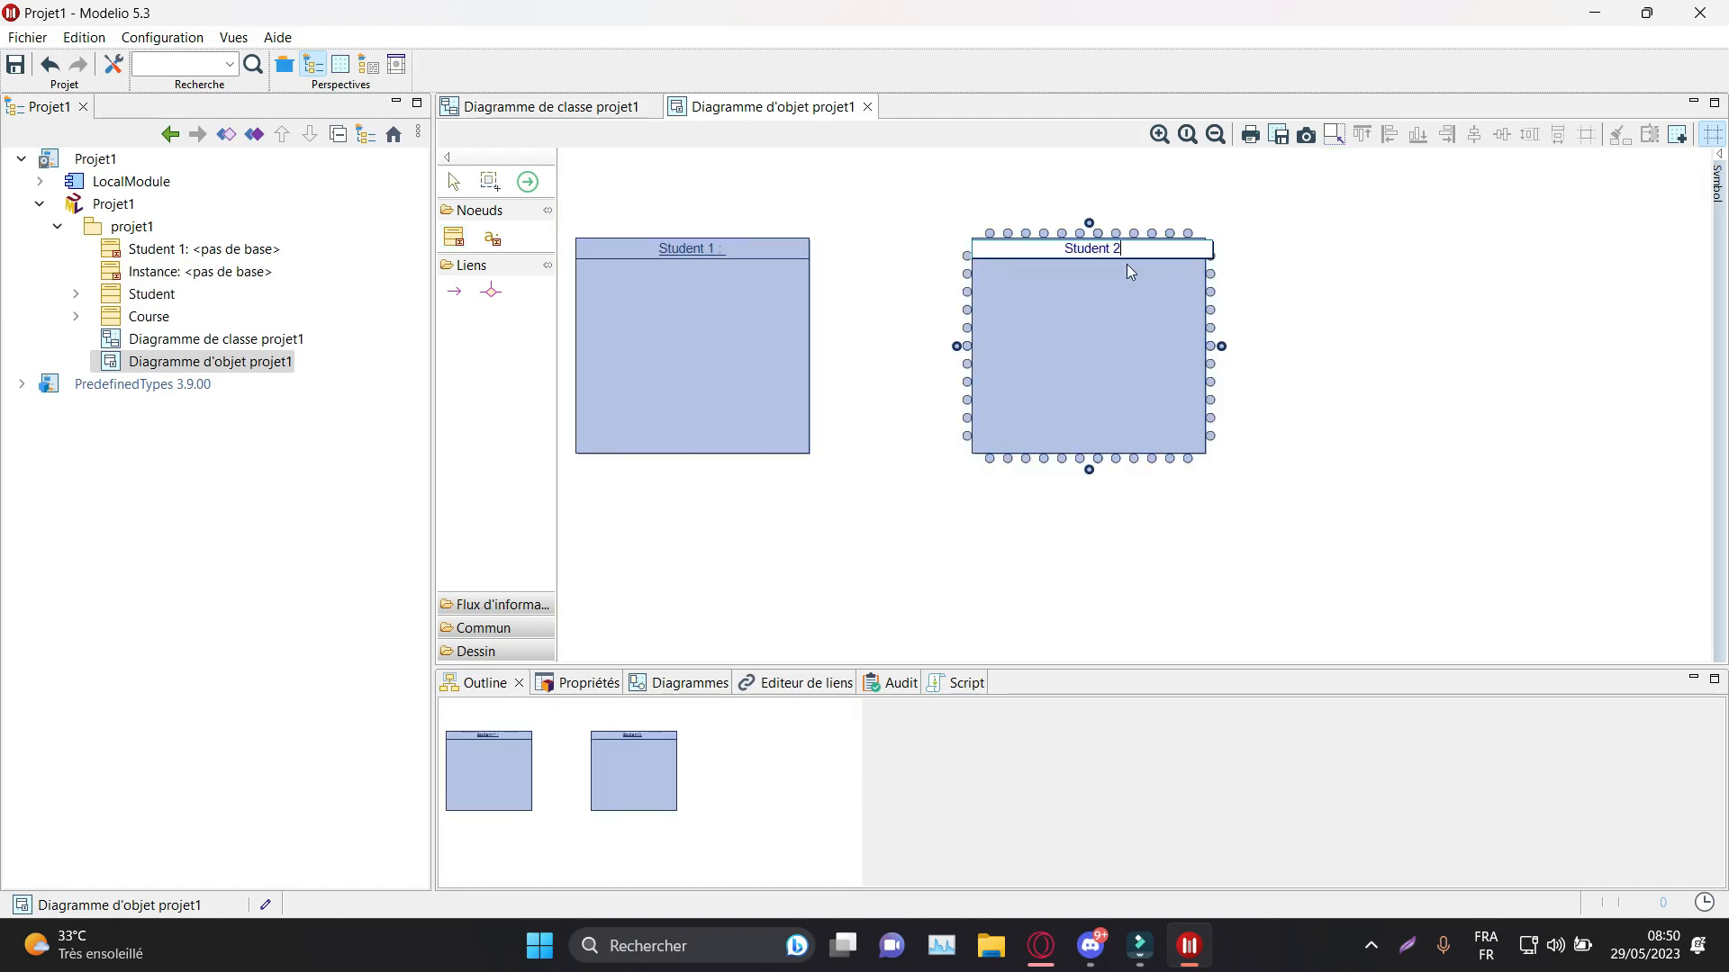
key(Return)
Step: Add an attribute link named id to the Student 1 instance
click(491, 237)
click(607, 284)
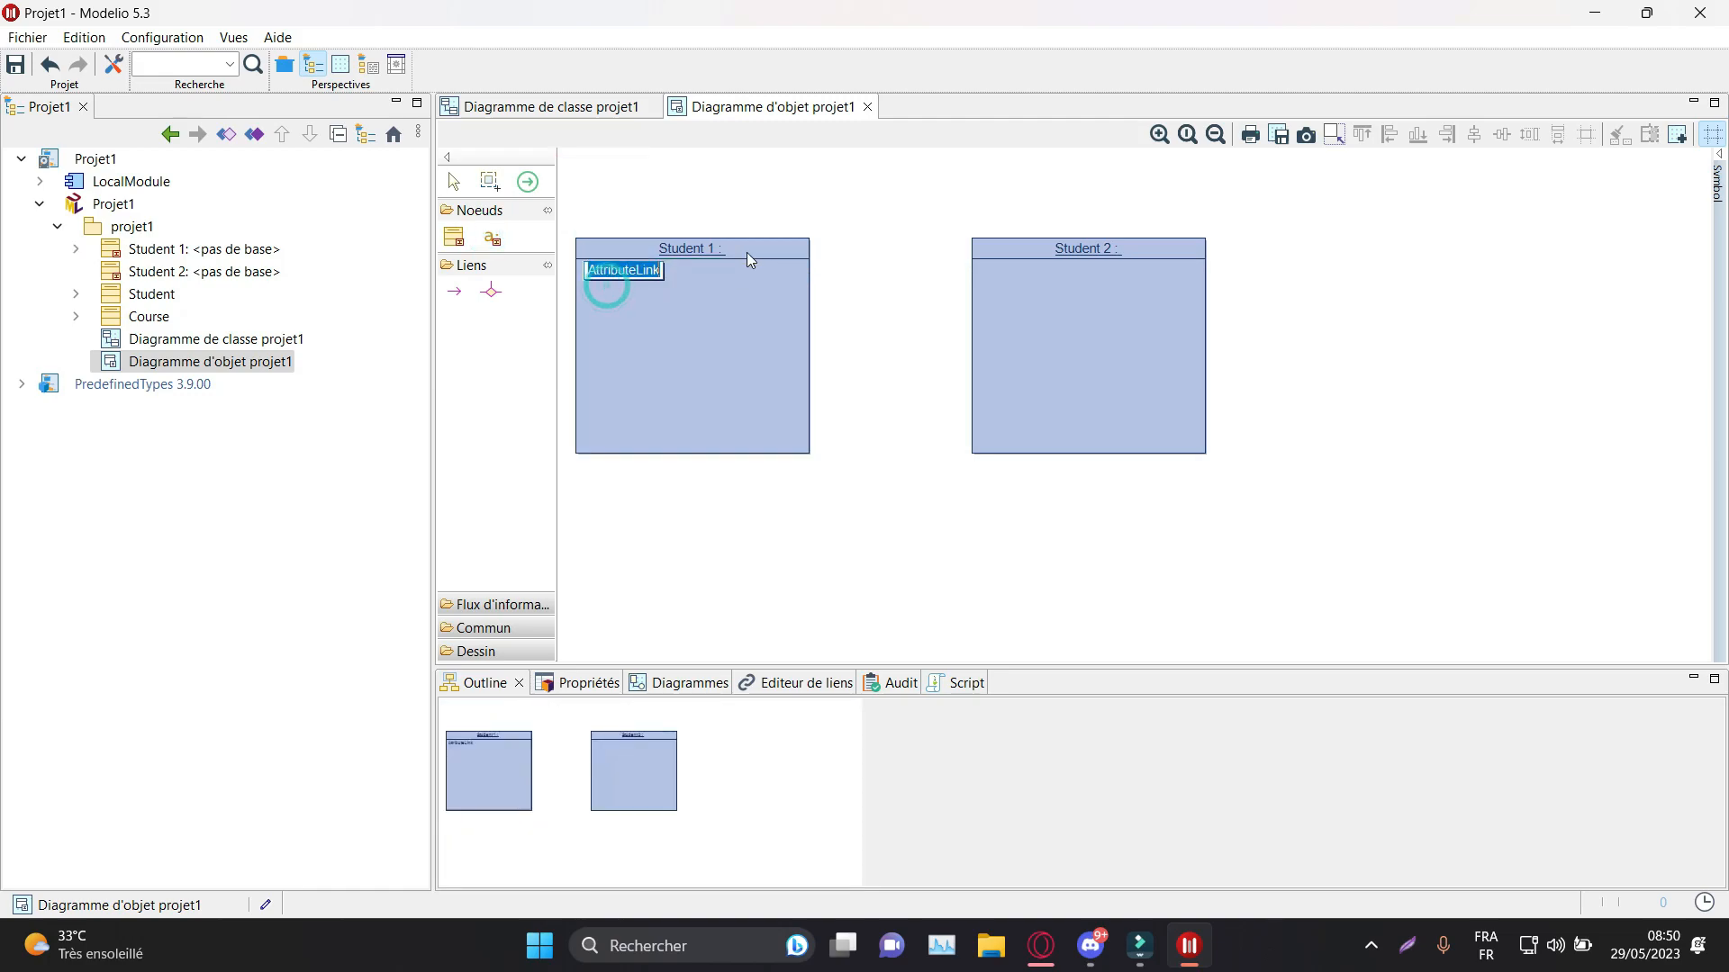
text(id)
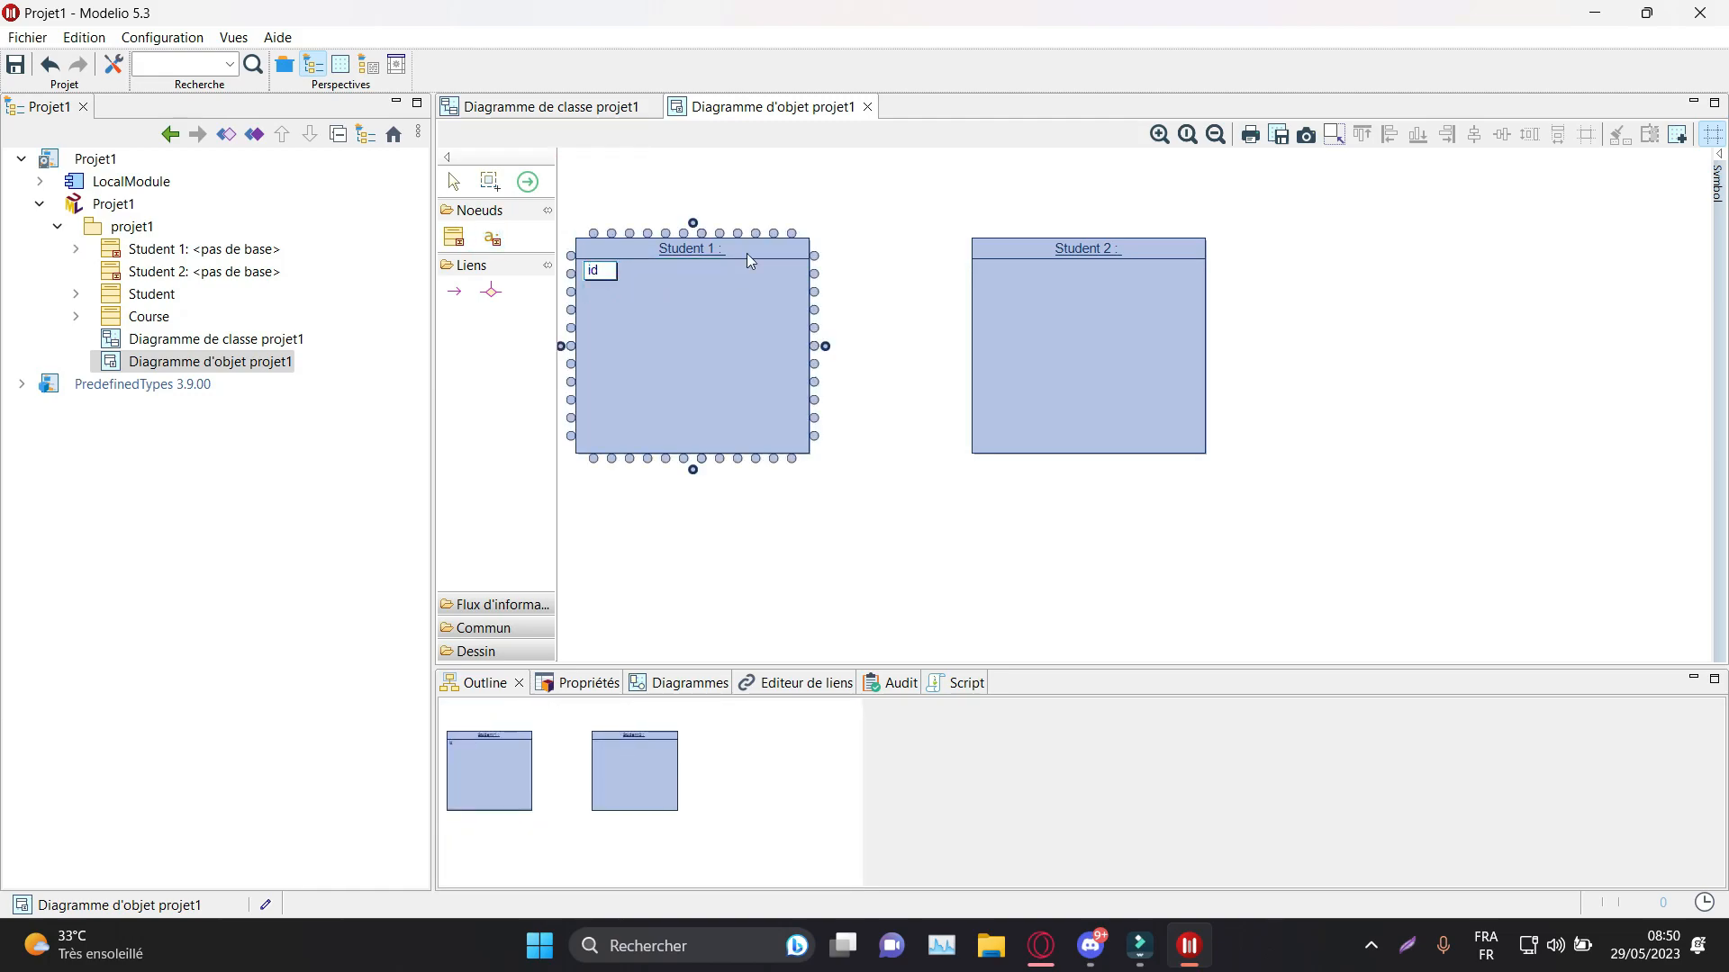
key(Return)
click(635, 272)
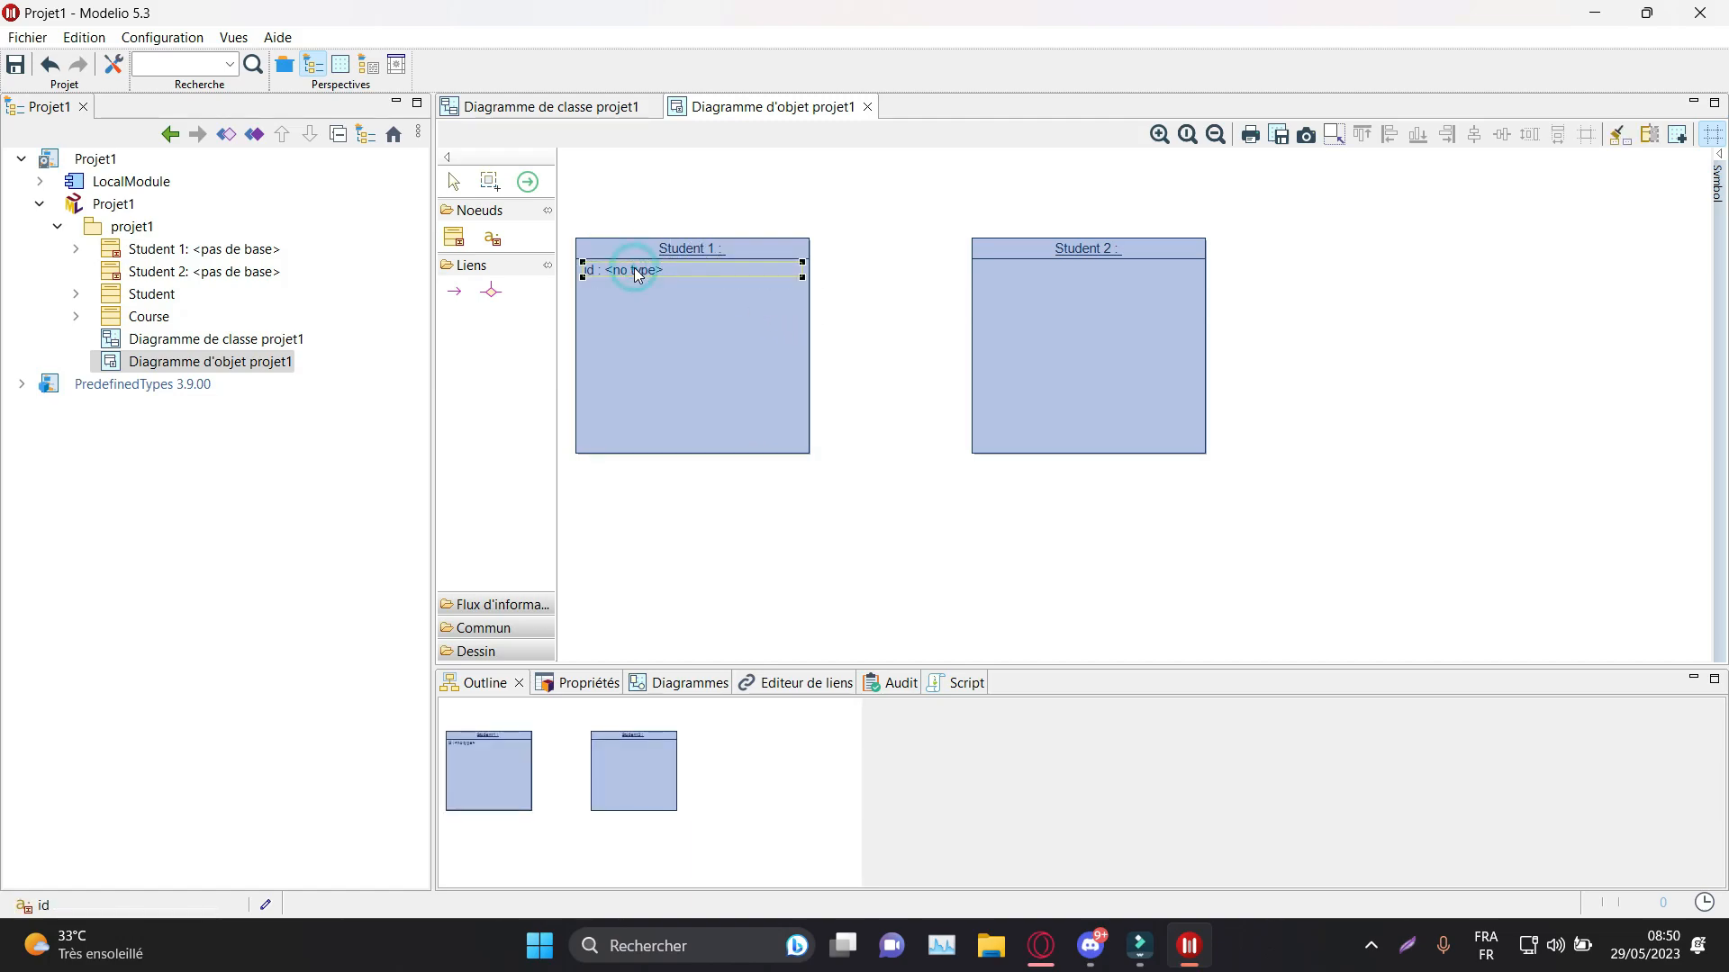
Step: Add the attribute links name and age below id in the Student 1 instance
click(493, 238)
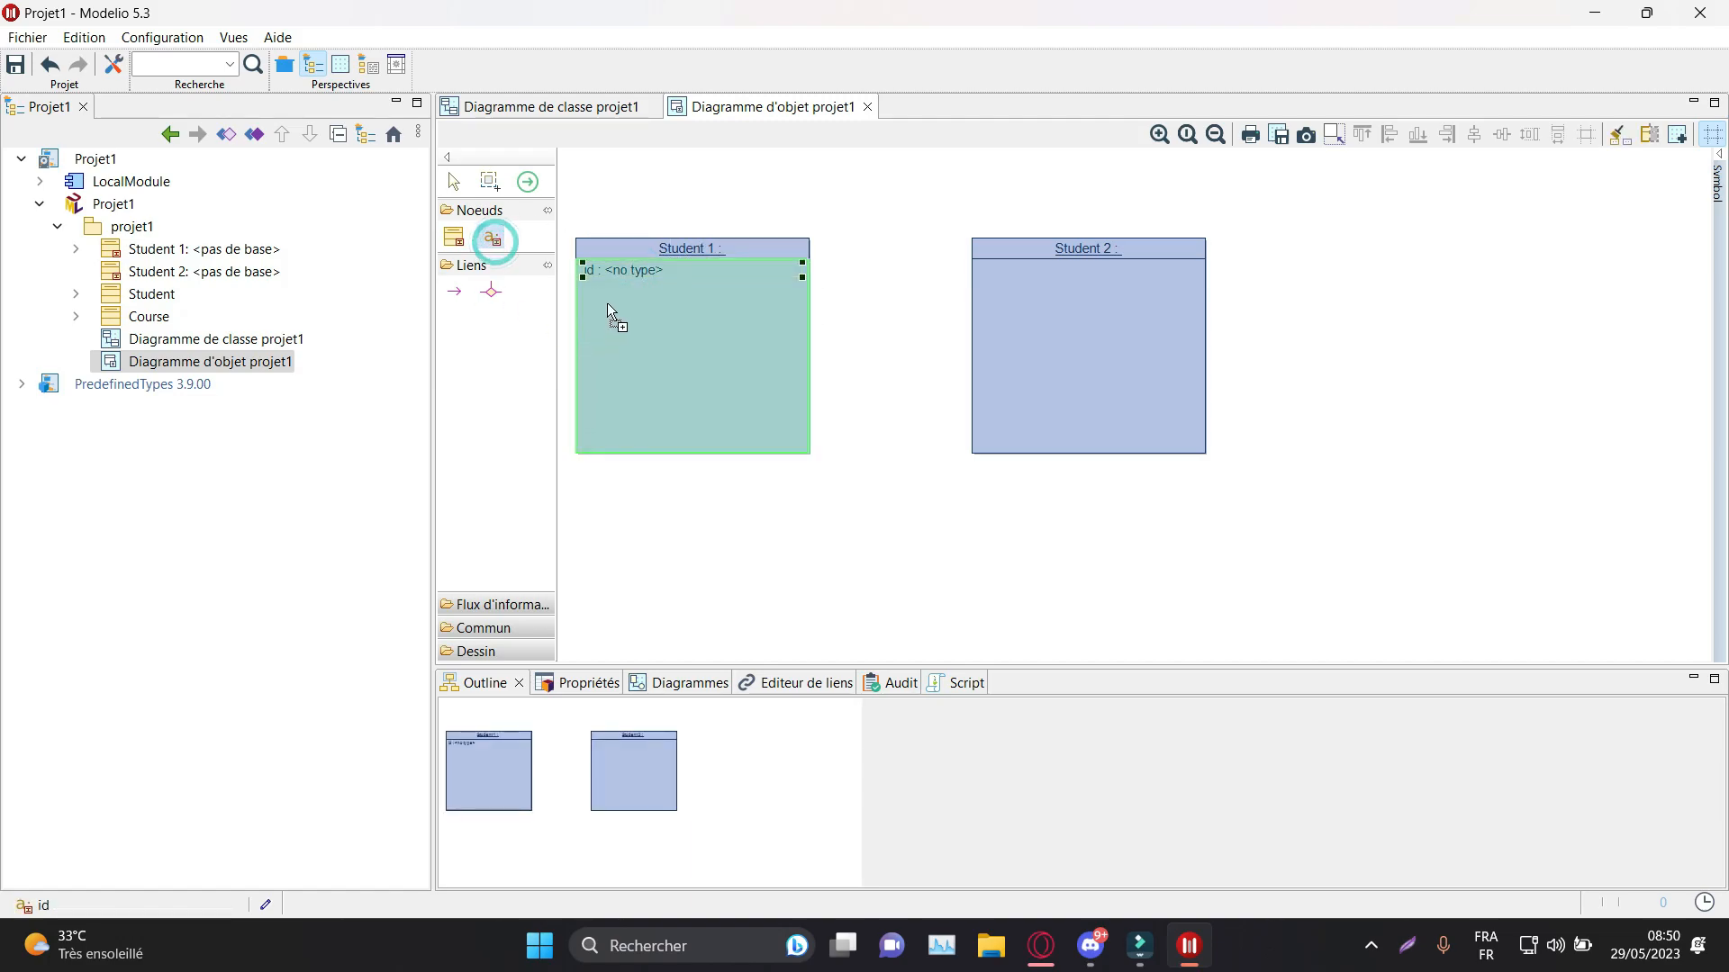
click(607, 304)
text(name)
key(Return)
click(607, 319)
text(age)
key(Return)
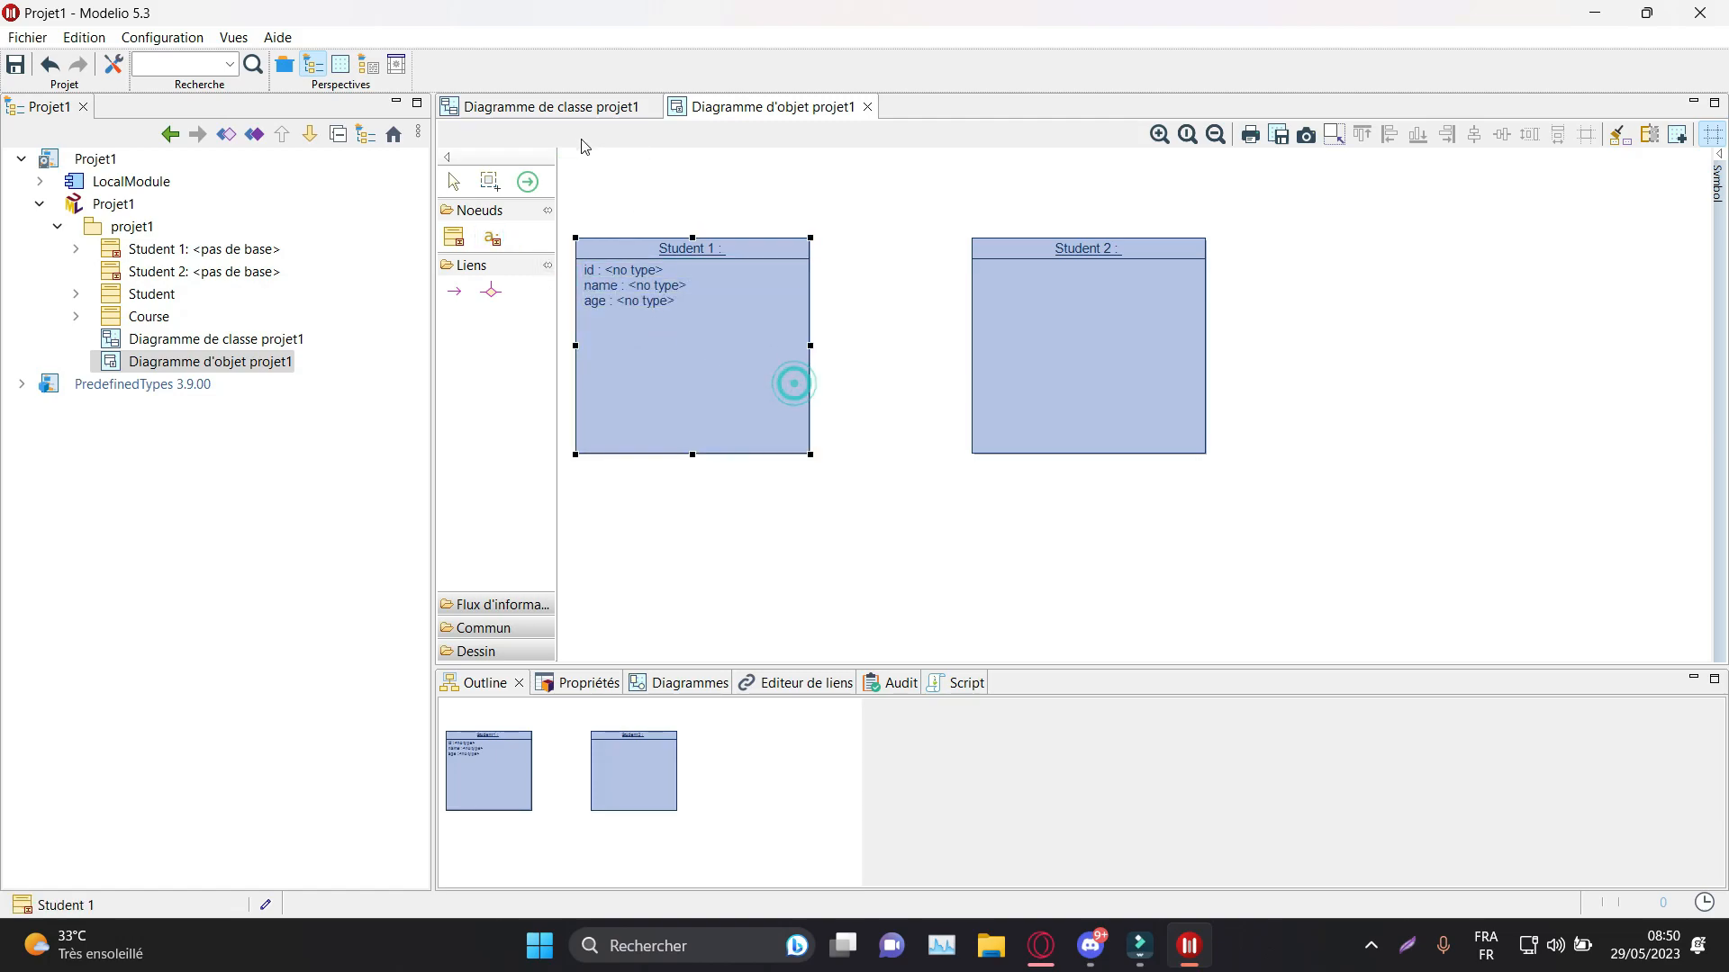
Step: Add an attribute link named id to the Student 2 instance
click(1066, 270)
text(jd)
key(BackSpace)
text(id)
click(1045, 343)
Step: Add the attribute links name and age below id in the Student 2 instance
click(492, 238)
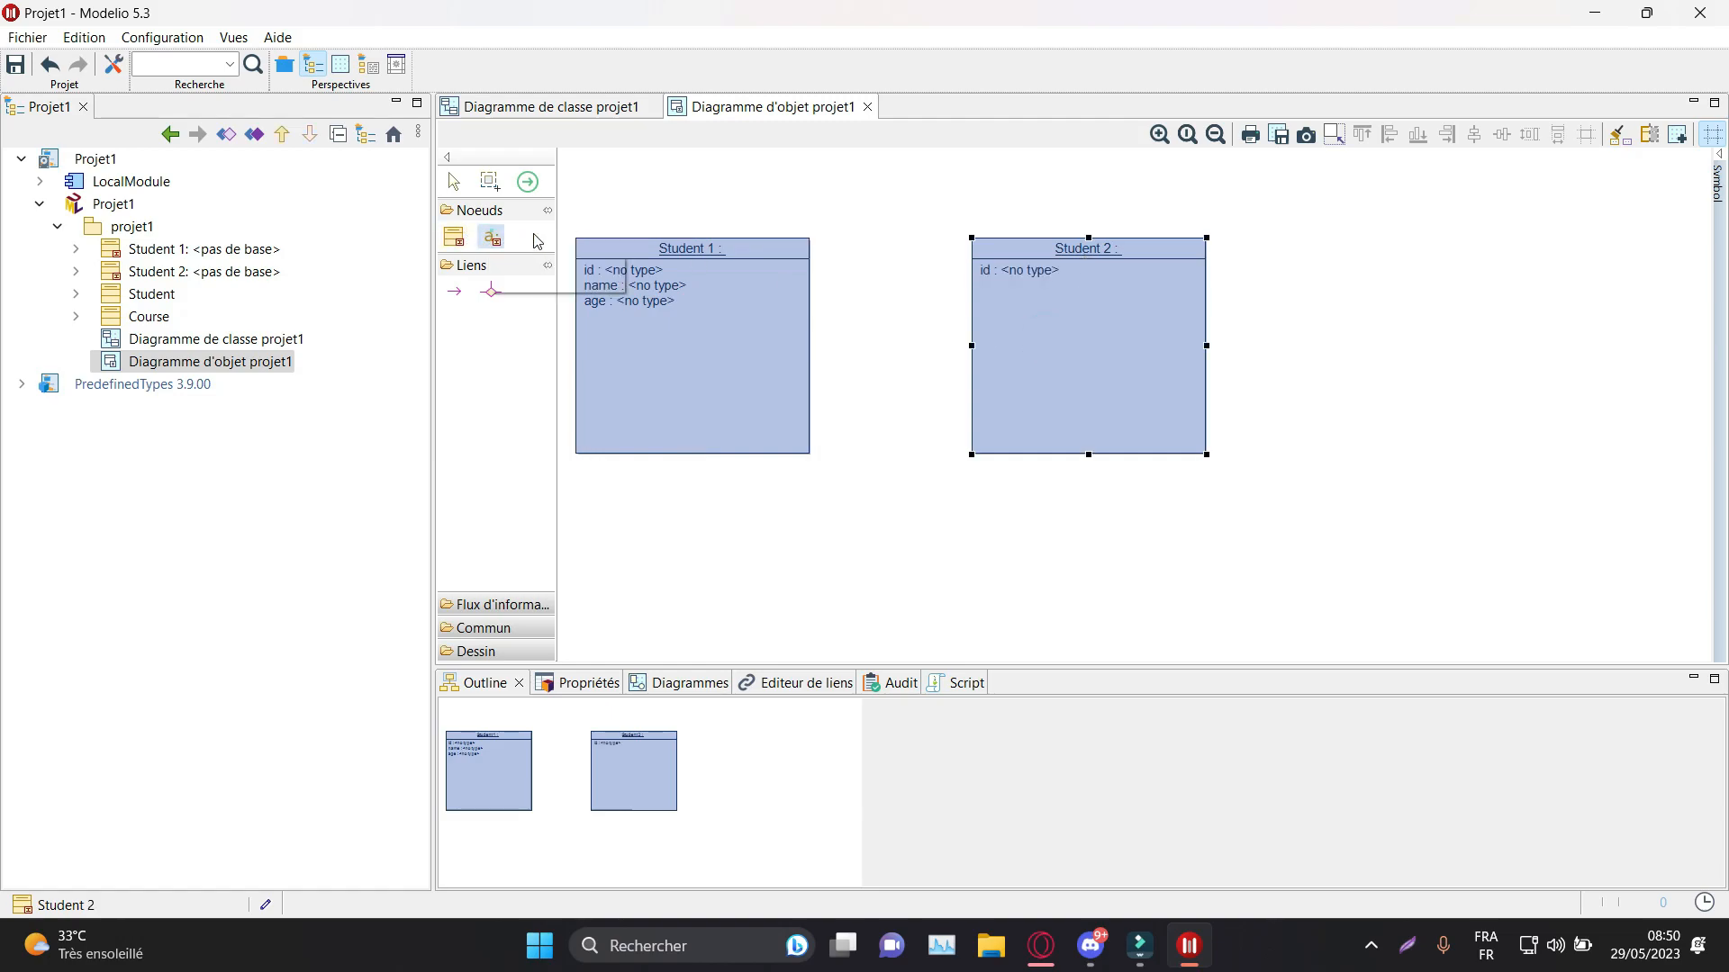
click(1016, 305)
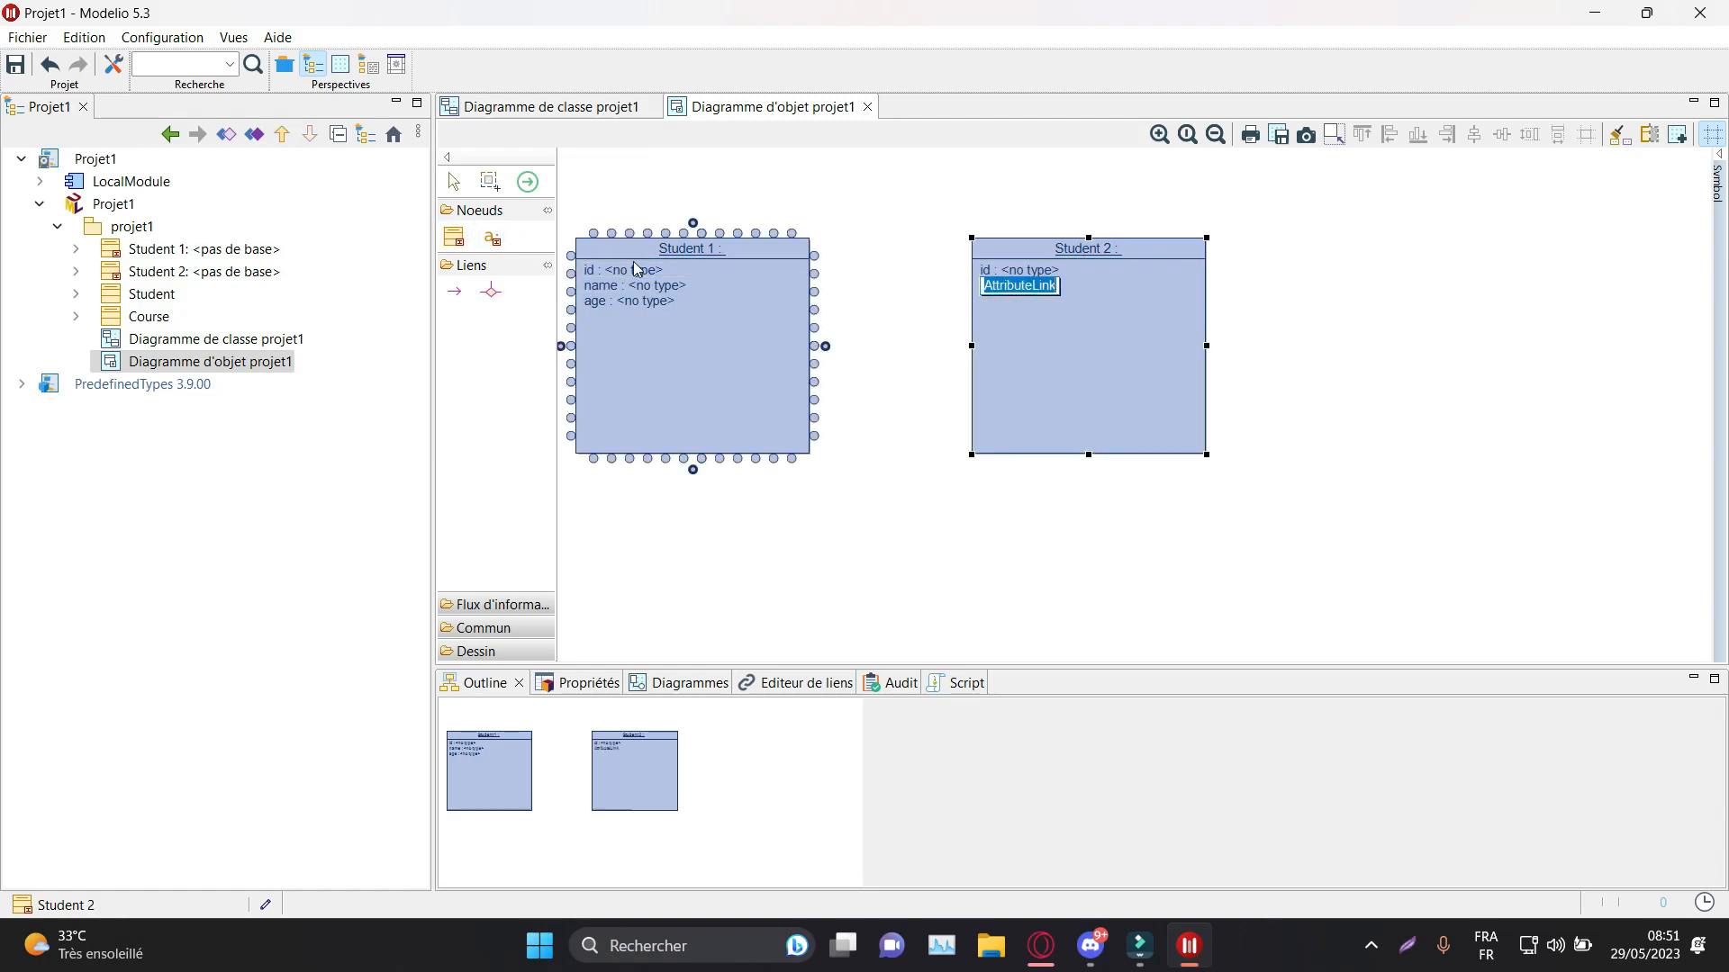
text(name)
key(Return)
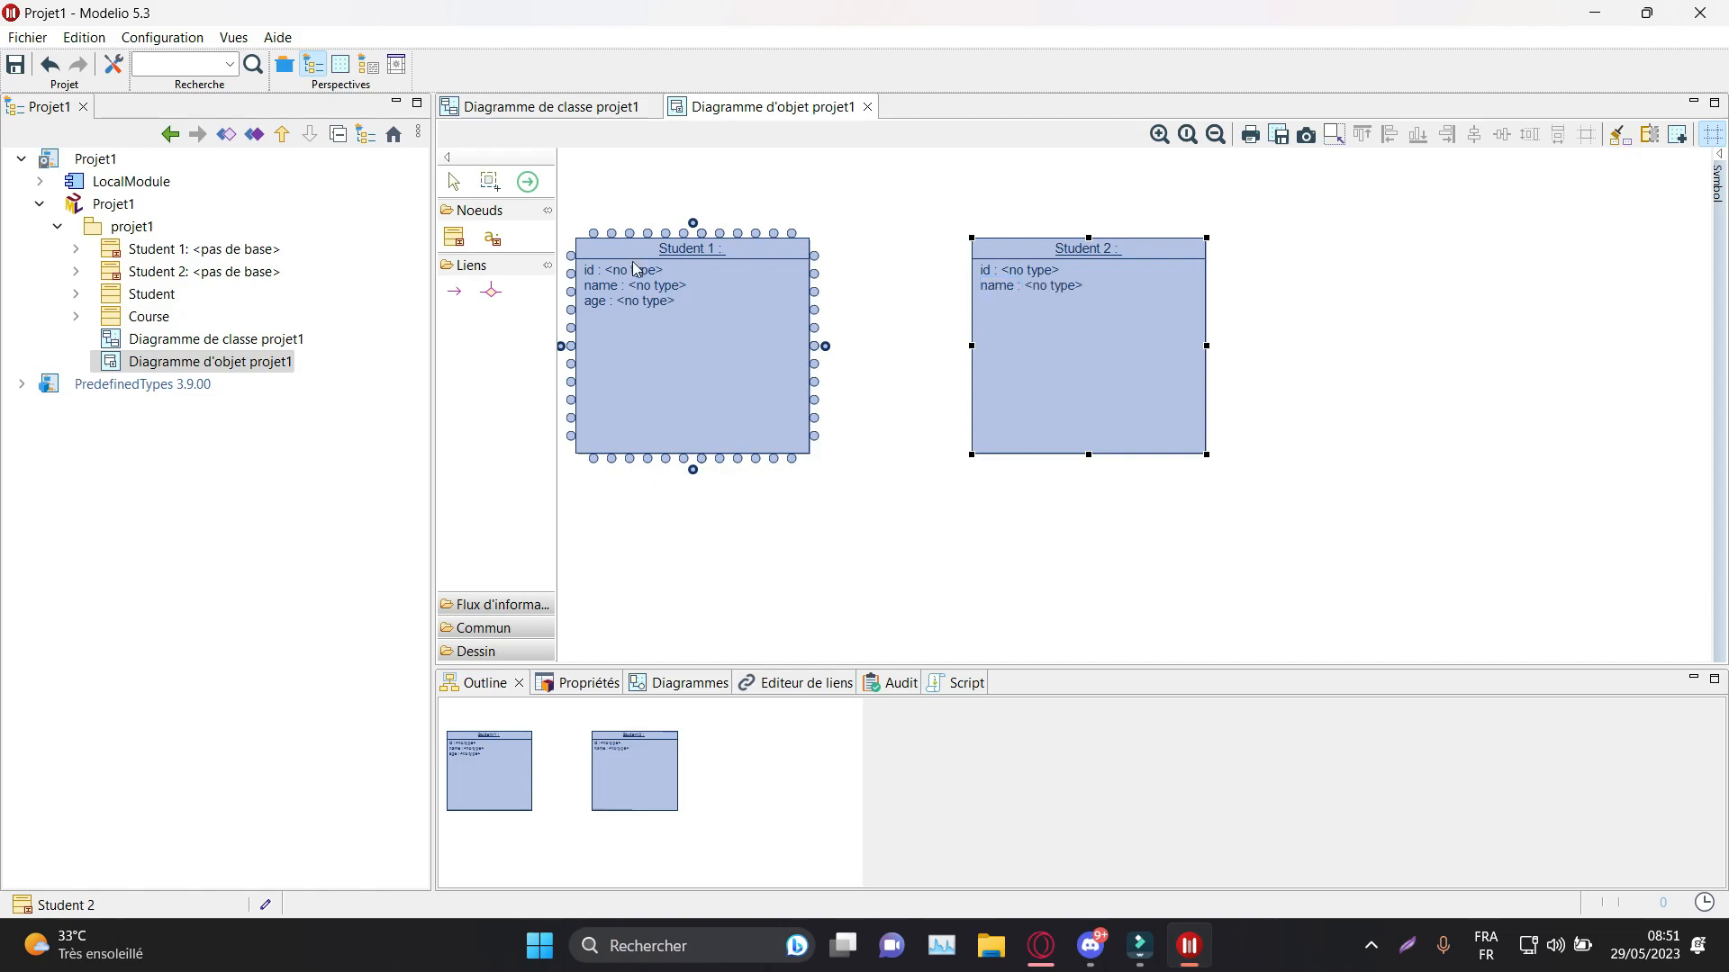
click(492, 238)
click(1049, 328)
text(age)
click(1067, 317)
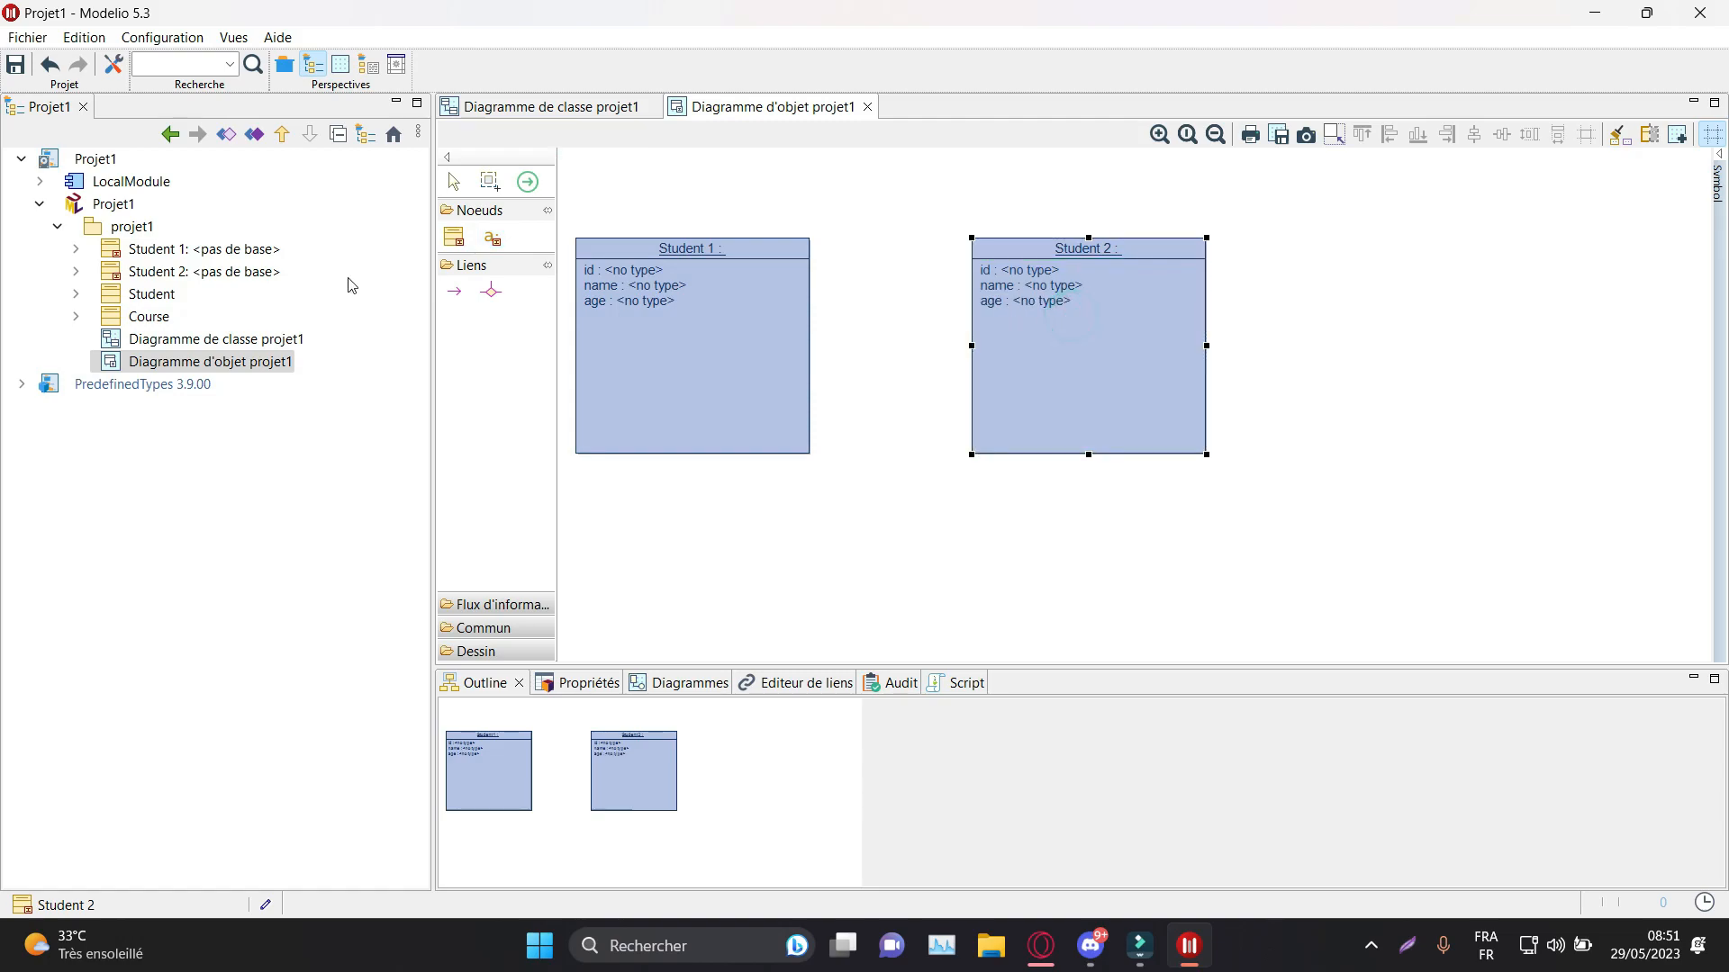
click(645, 287)
double_click(671, 269)
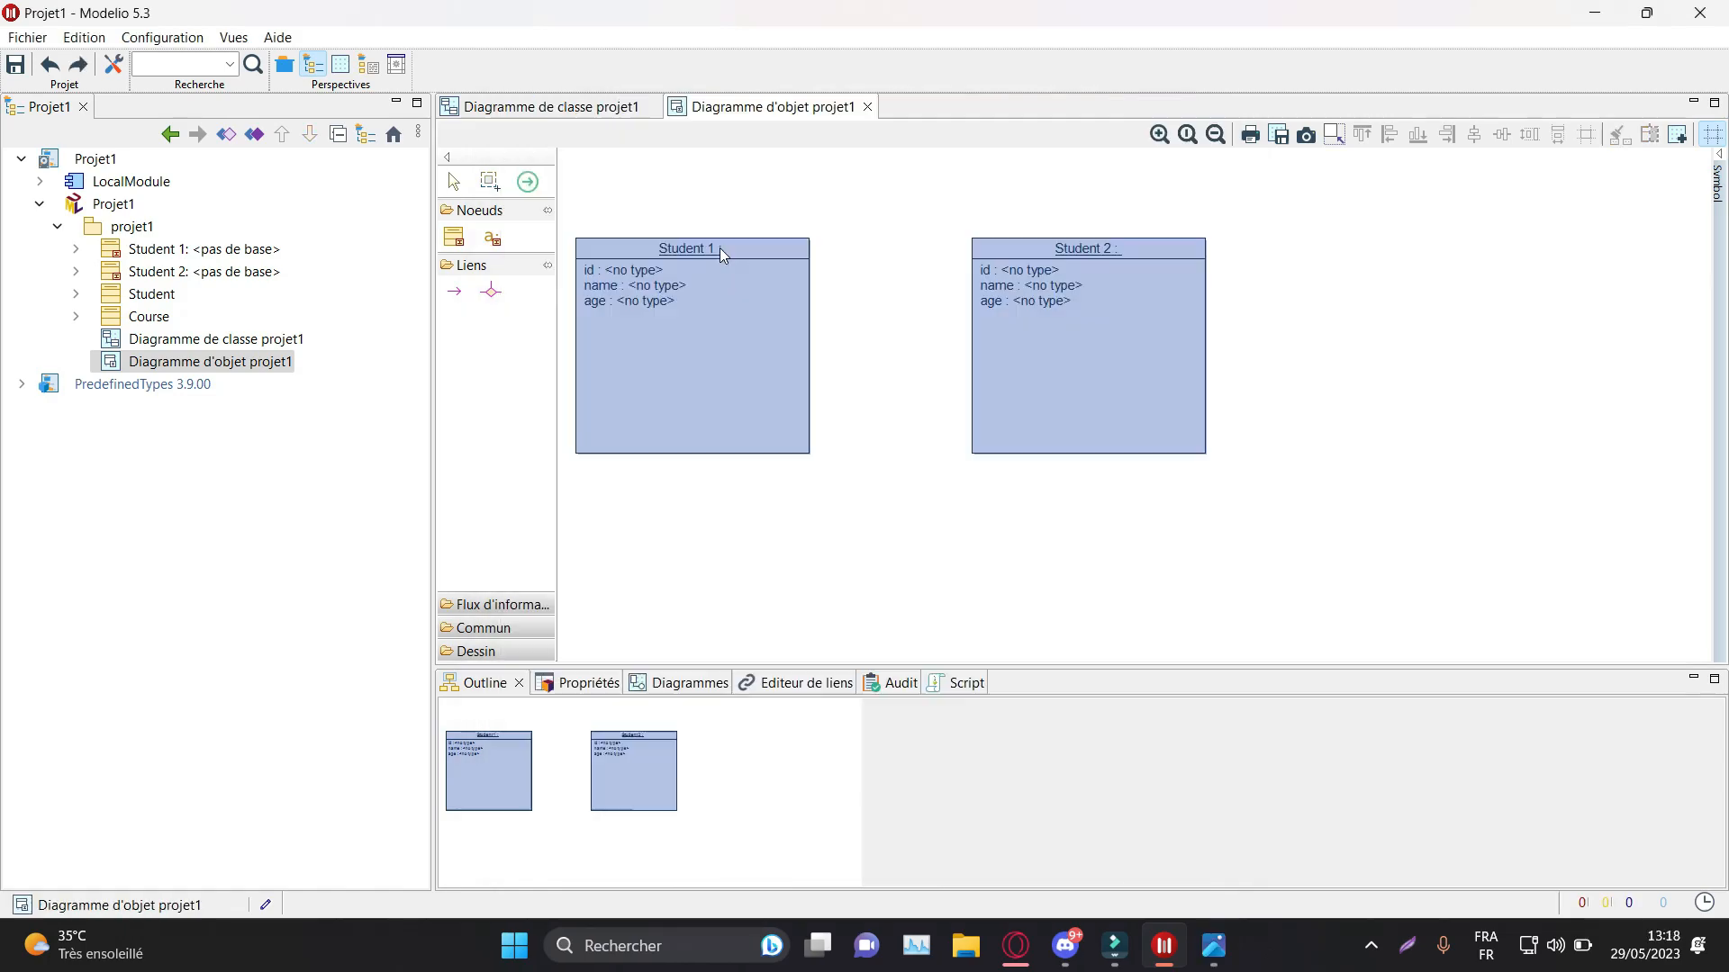
click(694, 268)
click(649, 265)
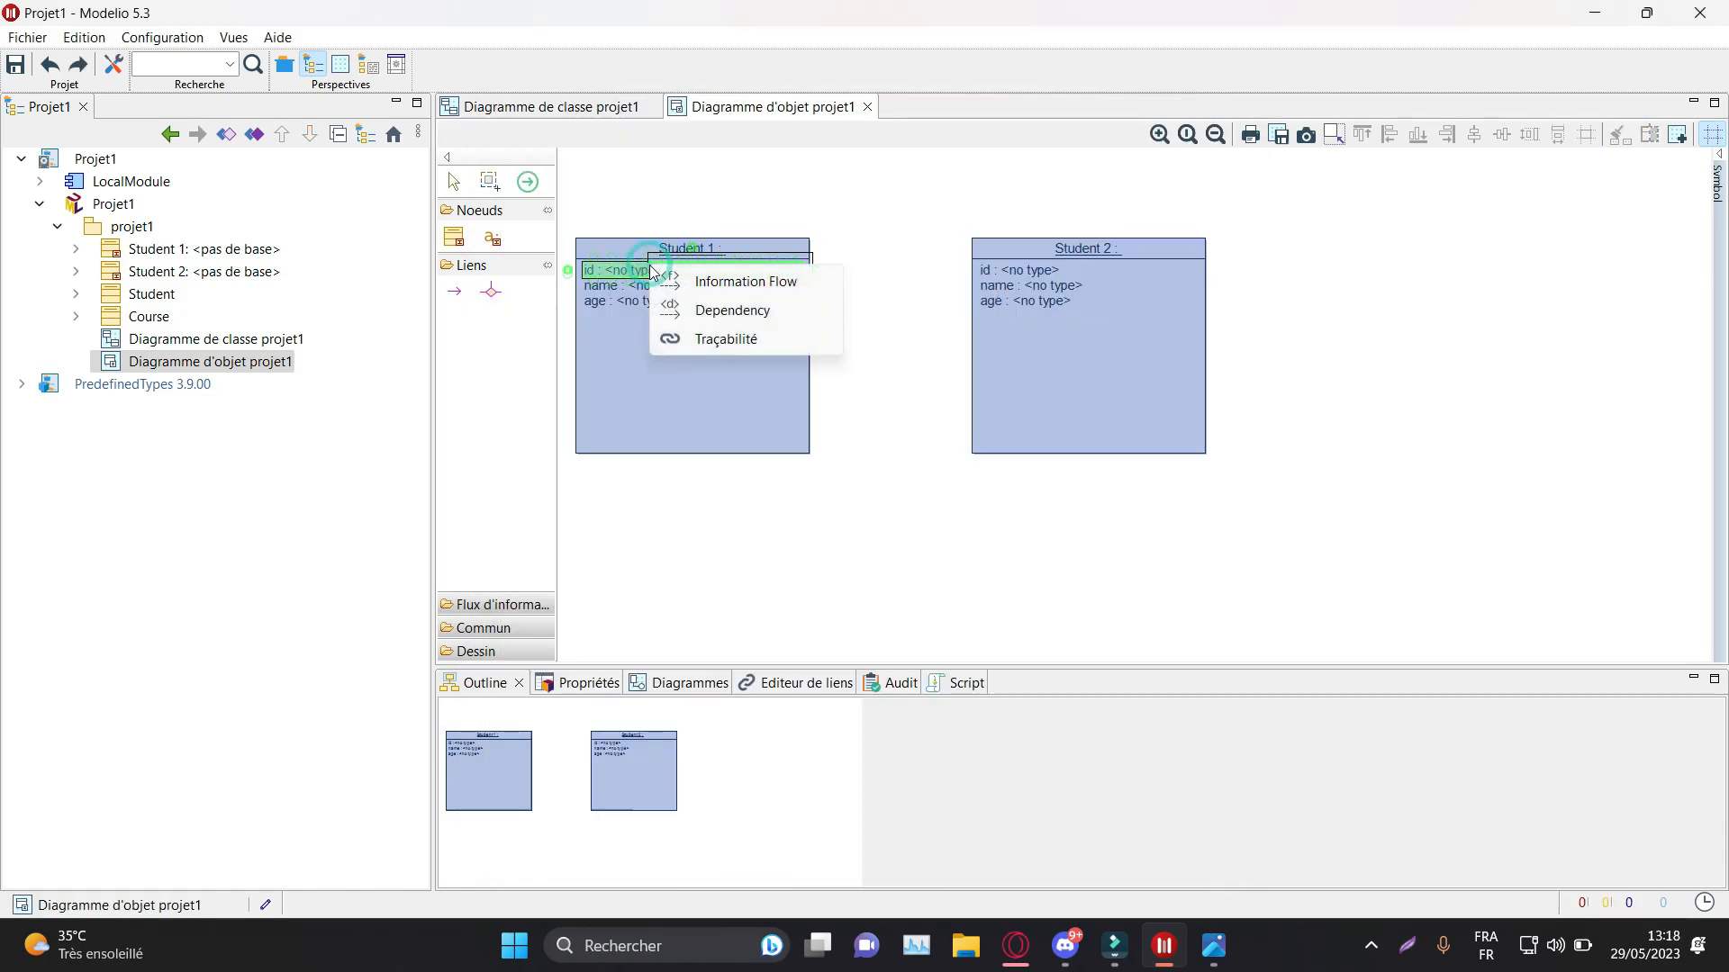
click(630, 385)
Step: Base Student 1's id attribute link on the Student class's id attribute and enter the student's ID number as its value
double_click(642, 271)
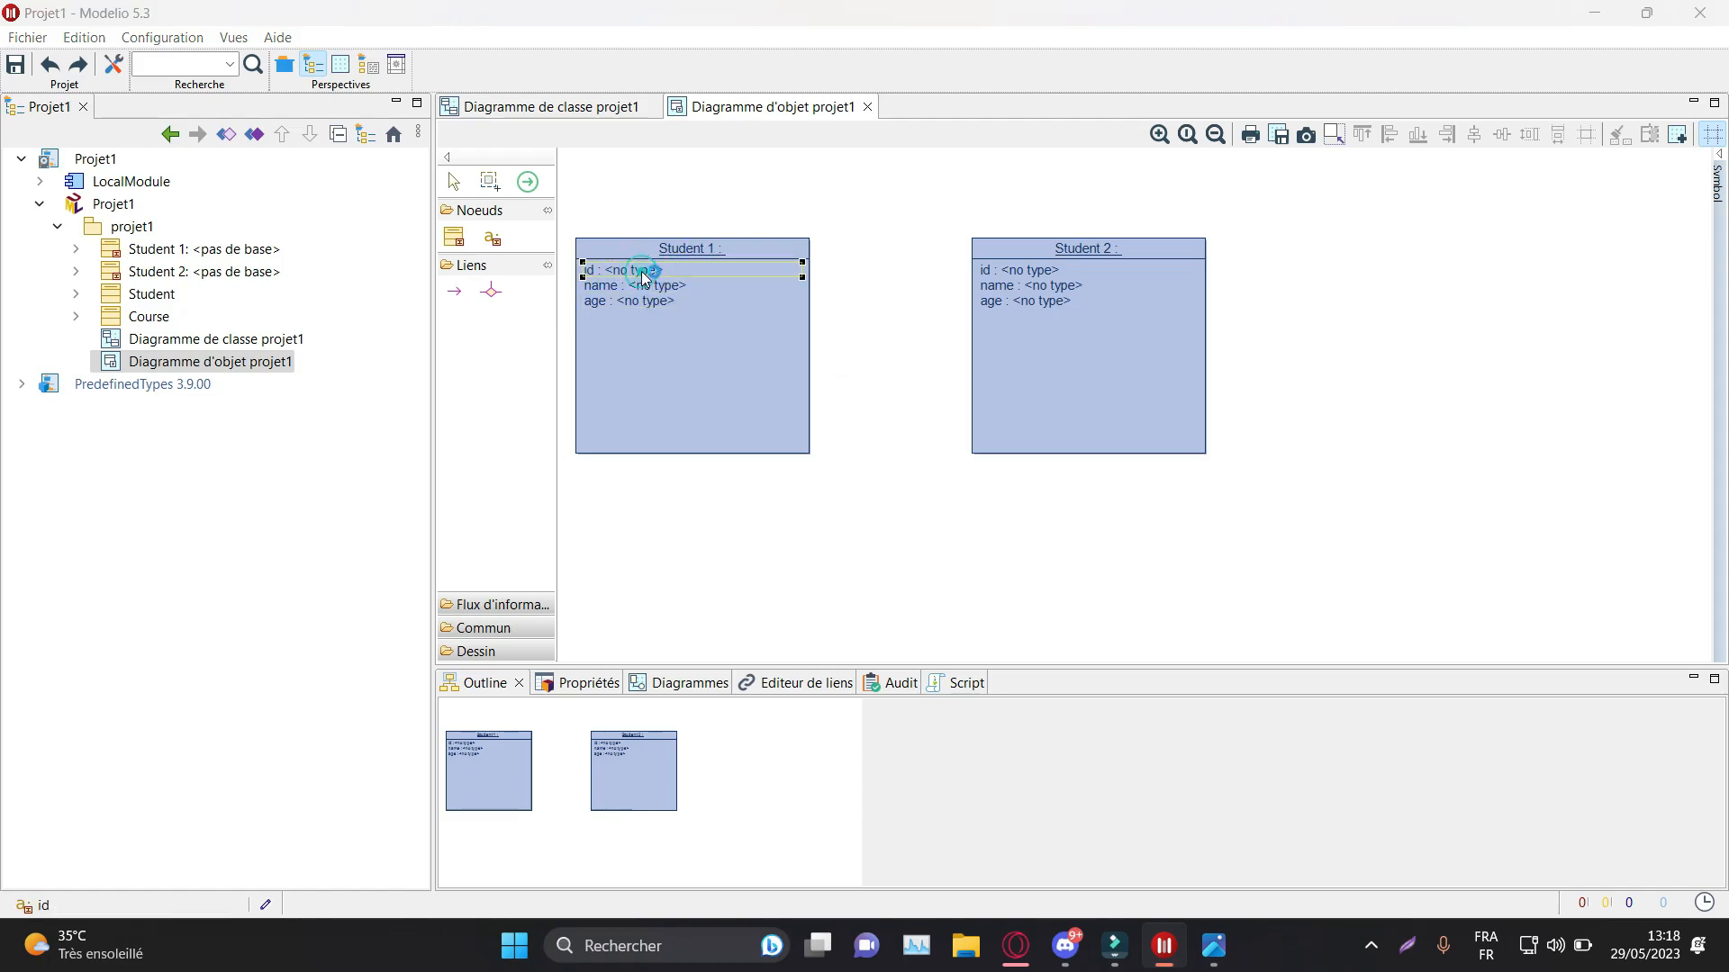
click(910, 299)
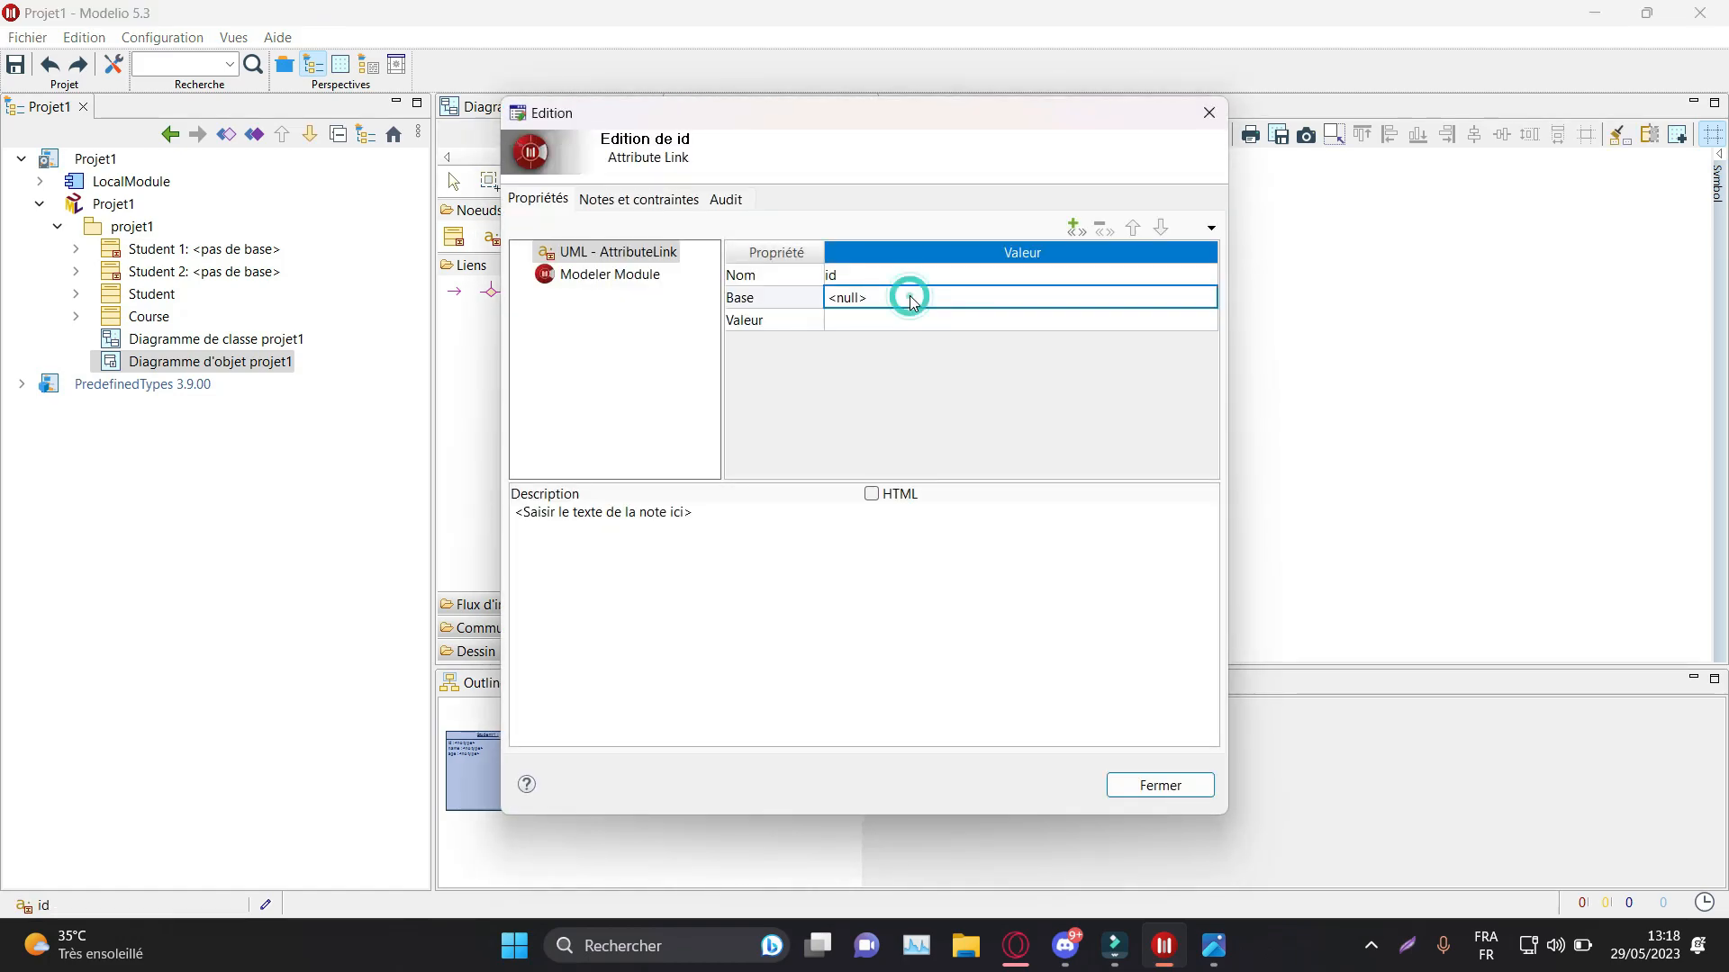
click(963, 302)
scroll(895, 378, down, 1)
scroll(895, 379, up, 1)
scroll(895, 378, down, 1)
click(902, 374)
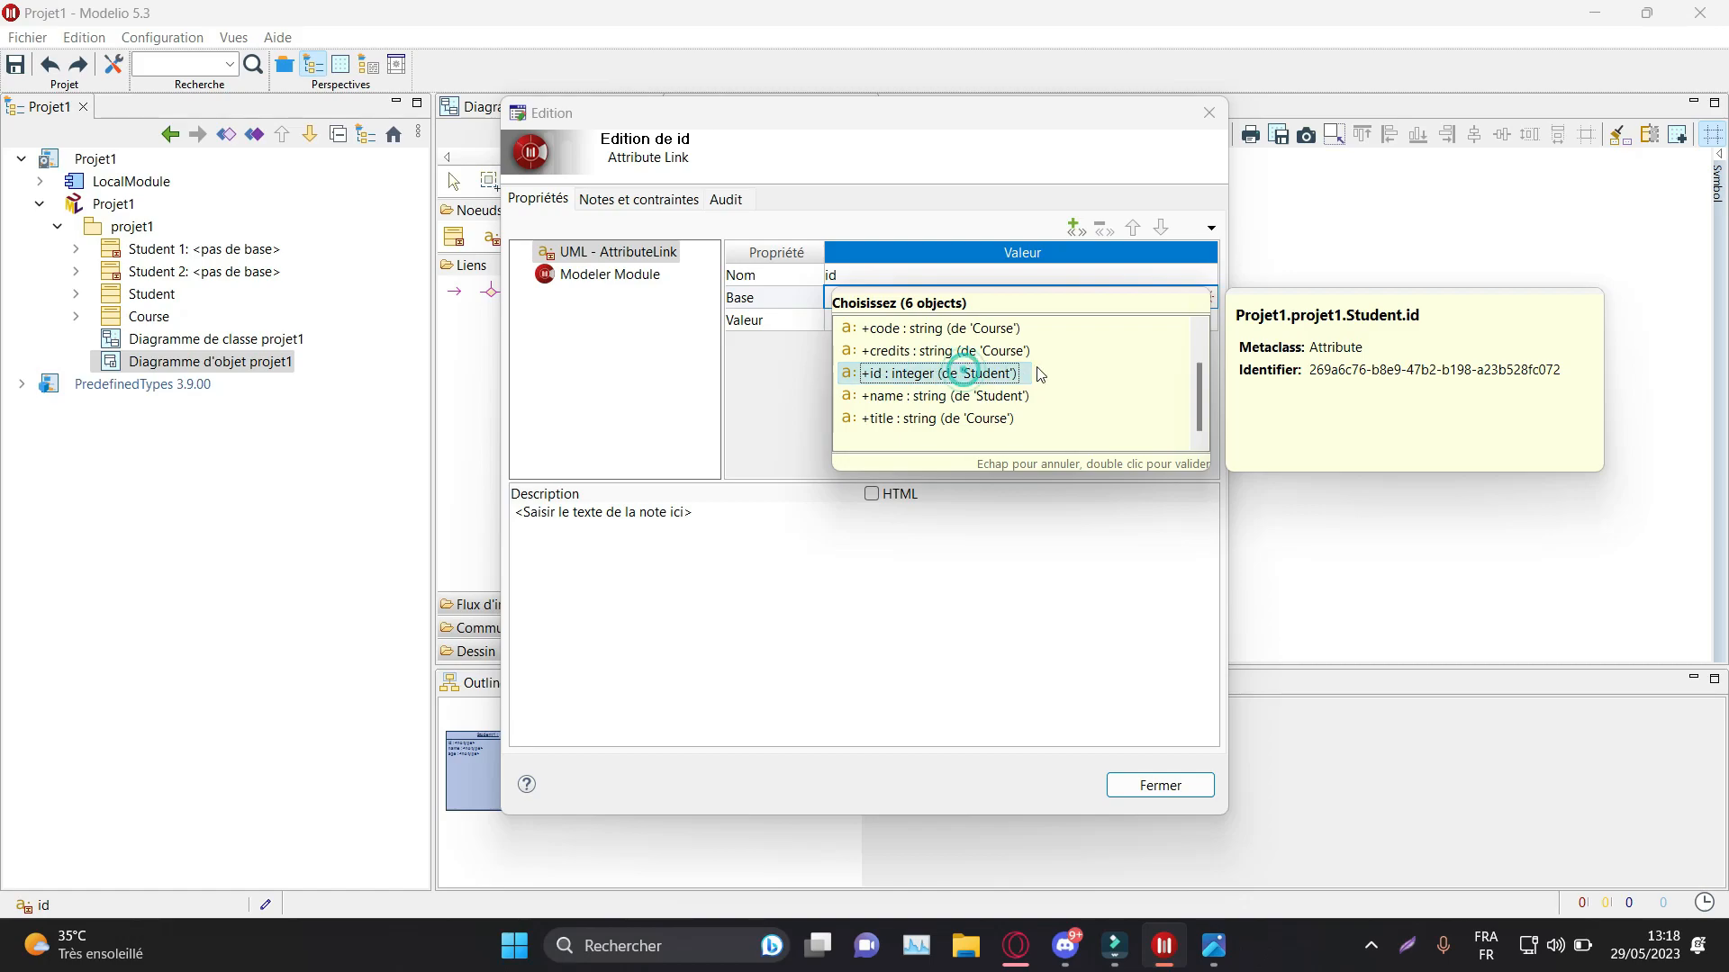
double_click(846, 375)
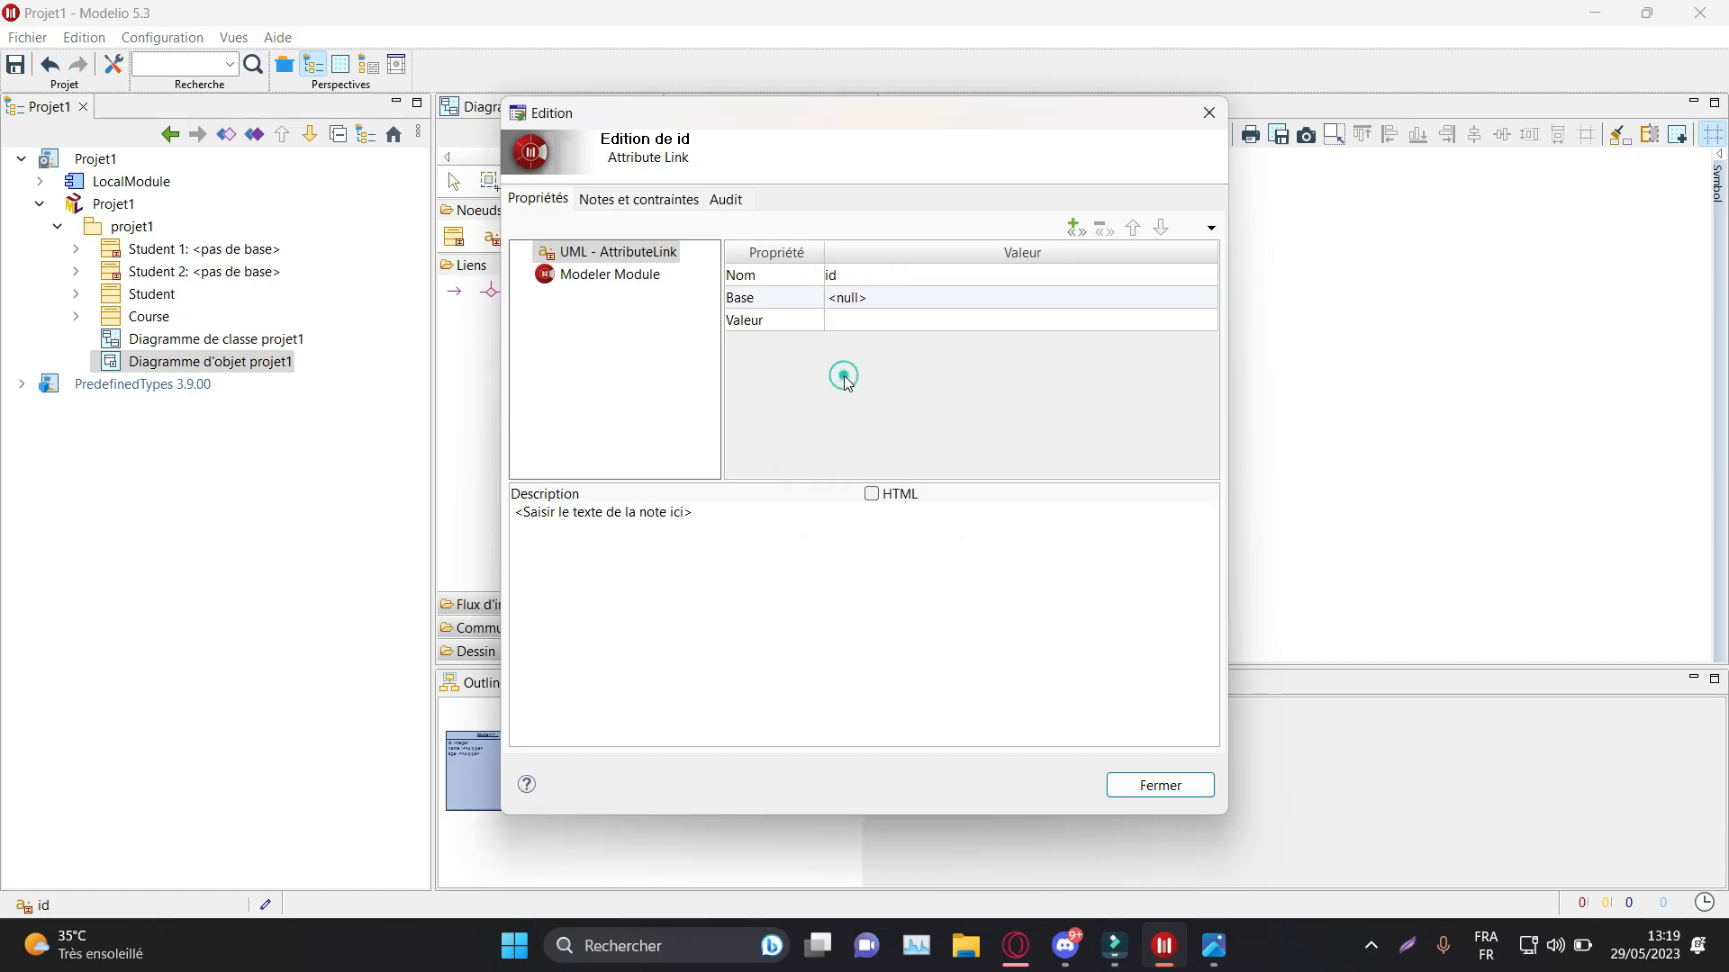
click(856, 320)
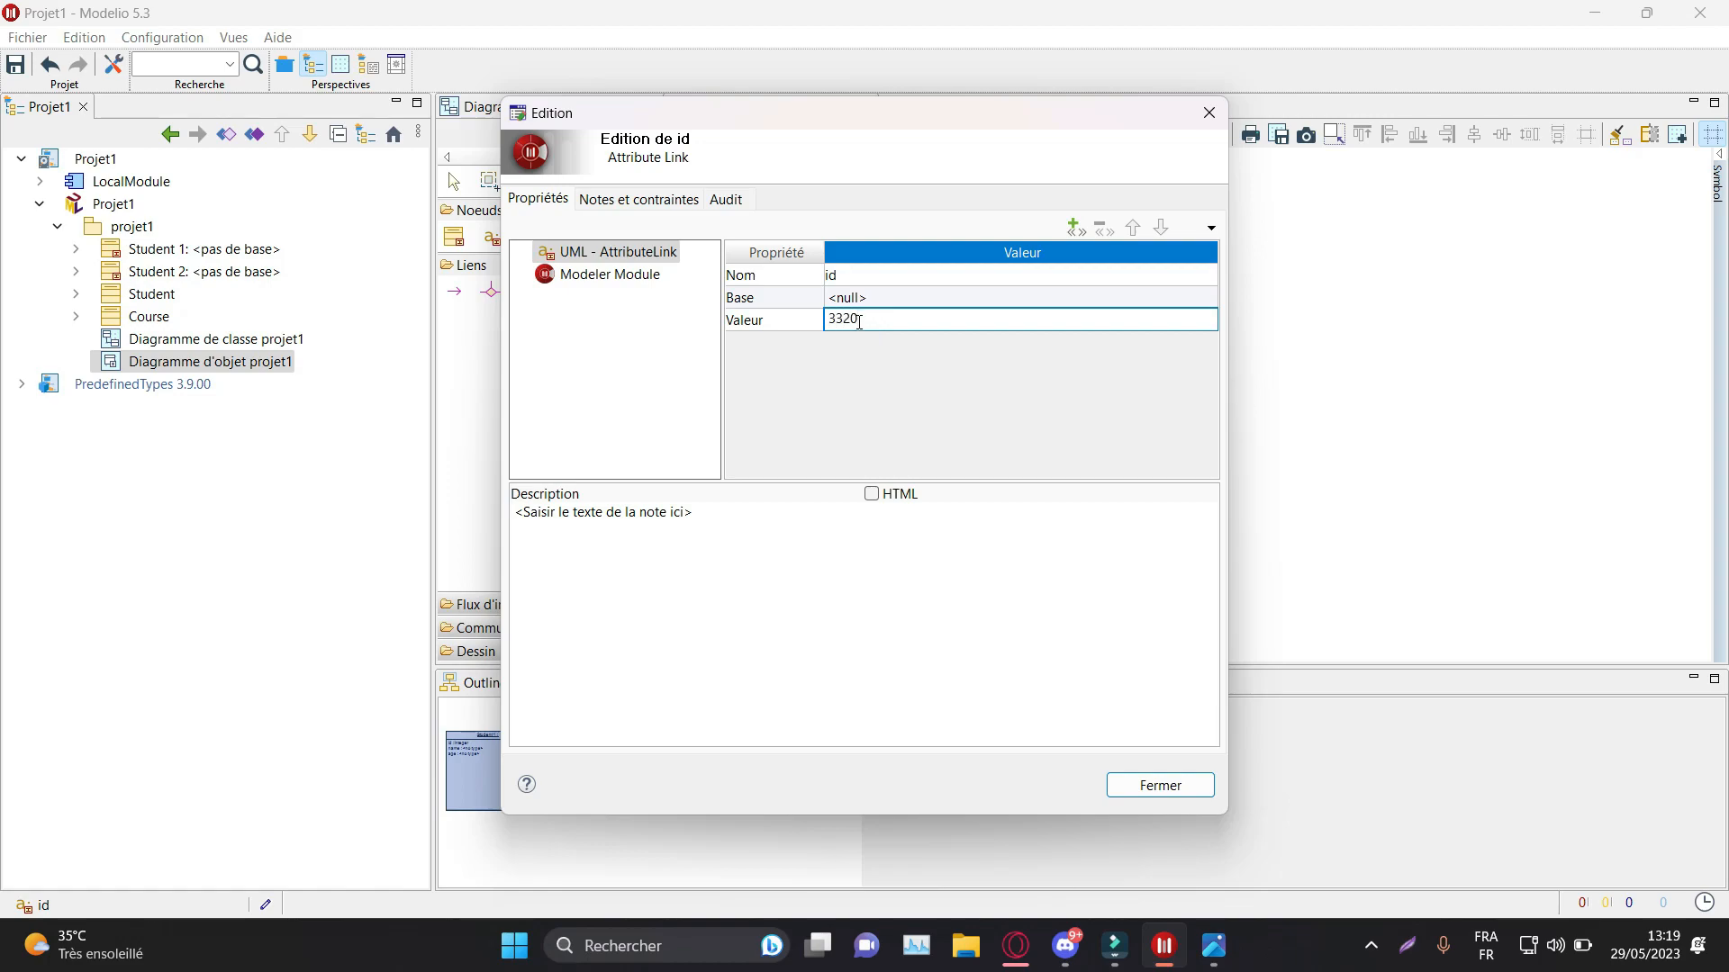
click(948, 400)
click(1136, 787)
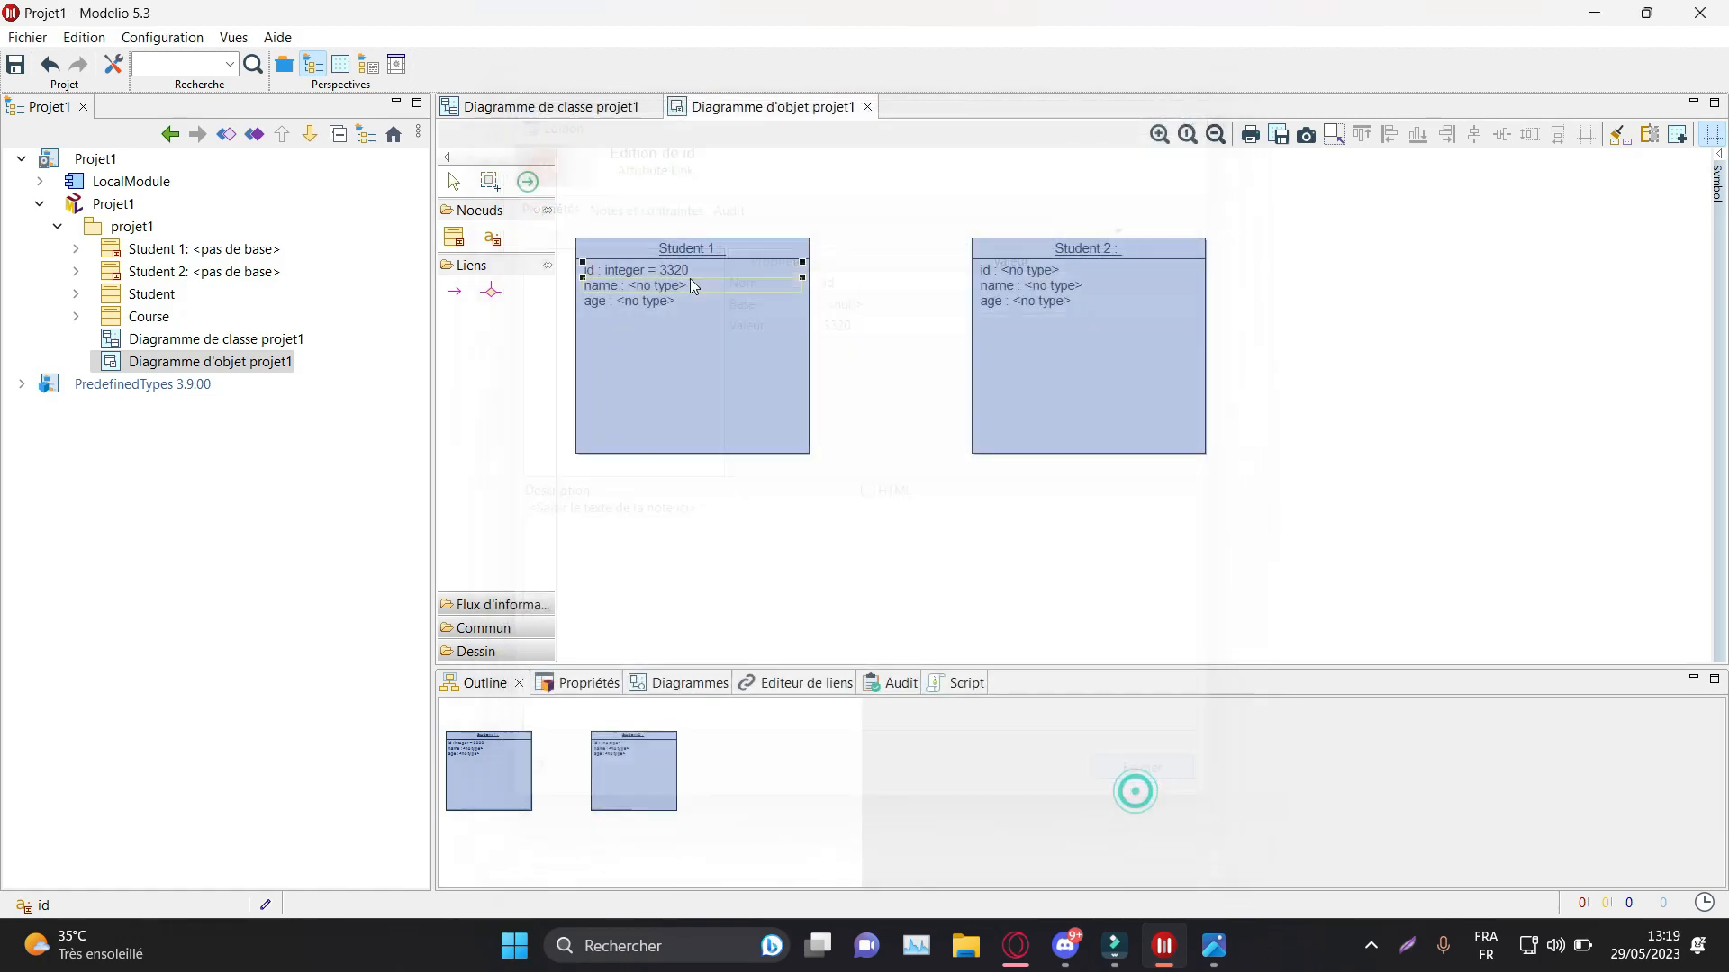
Step: Base Student 1's name attribute link on the Student class's name attribute and enter the student's first name as its value
double_click(711, 287)
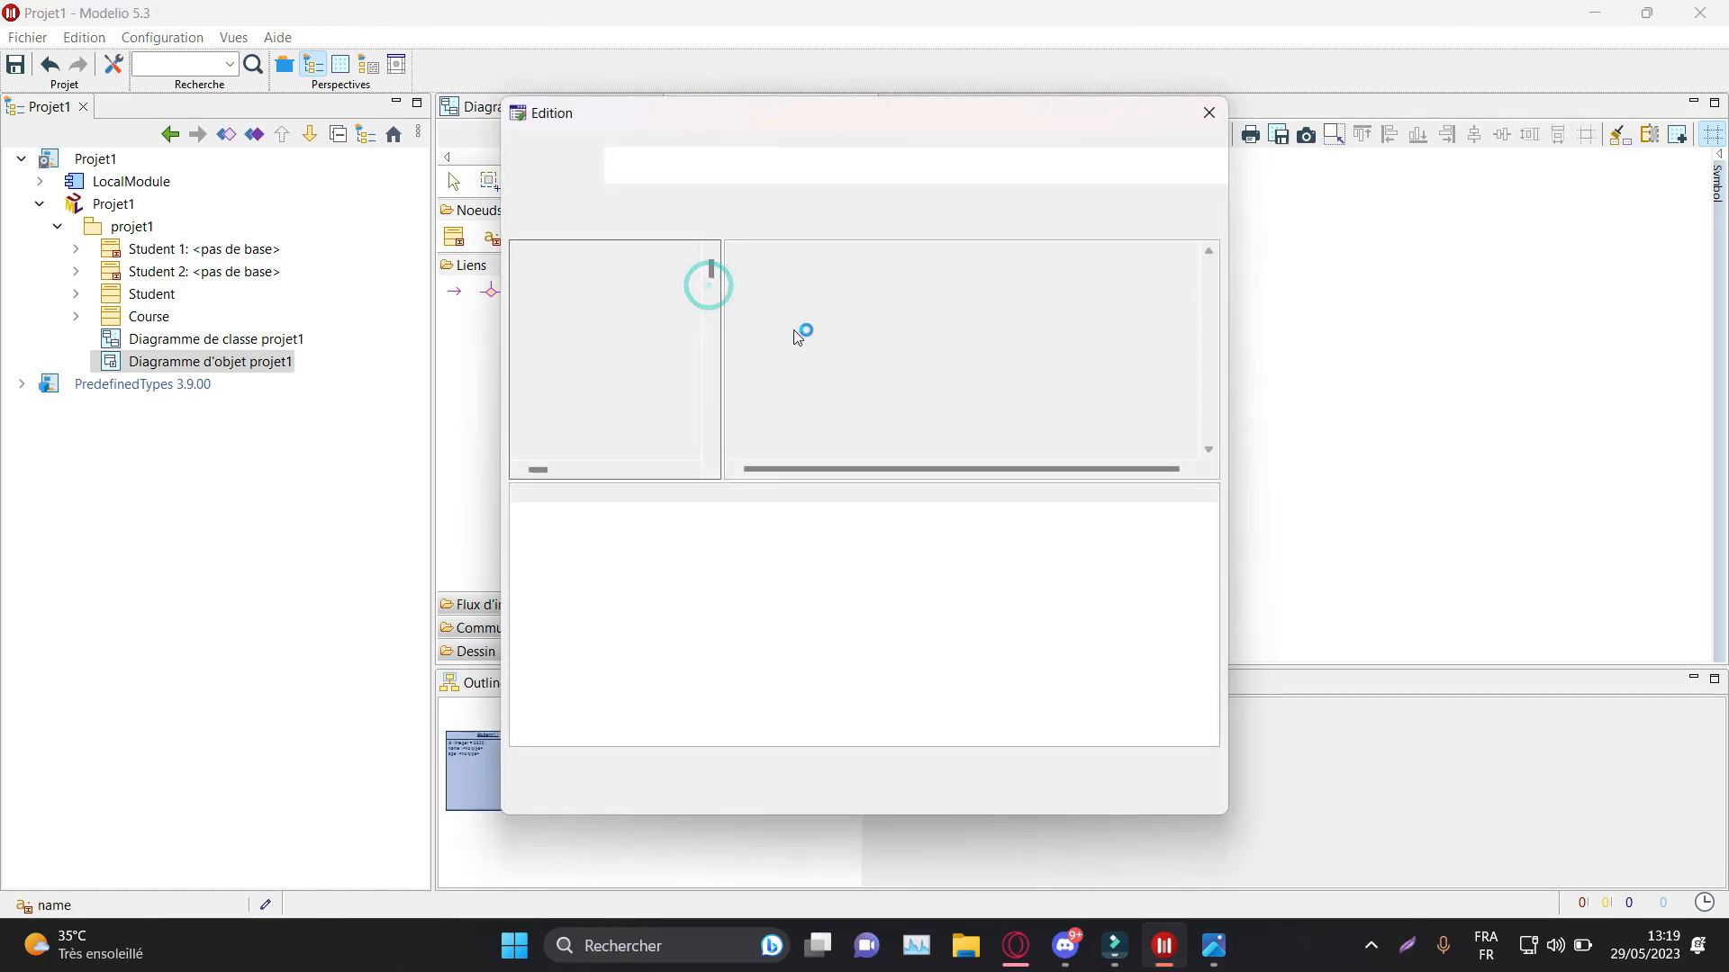
click(921, 303)
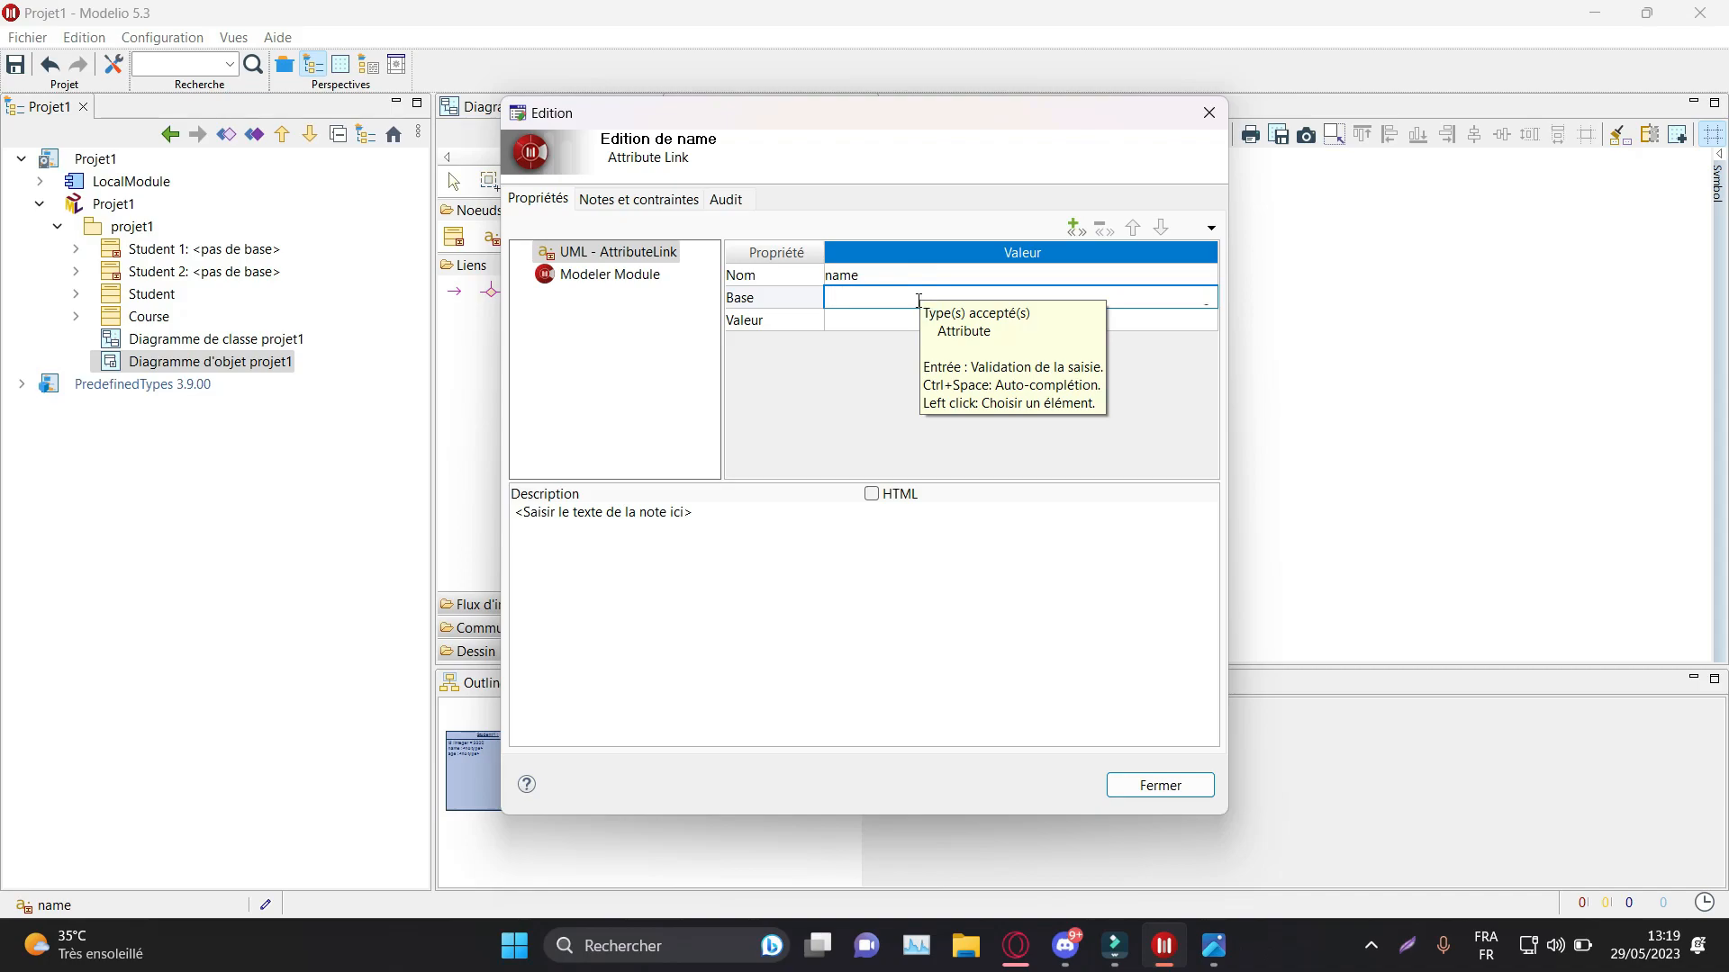
click(918, 301)
scroll(959, 387, down, 1)
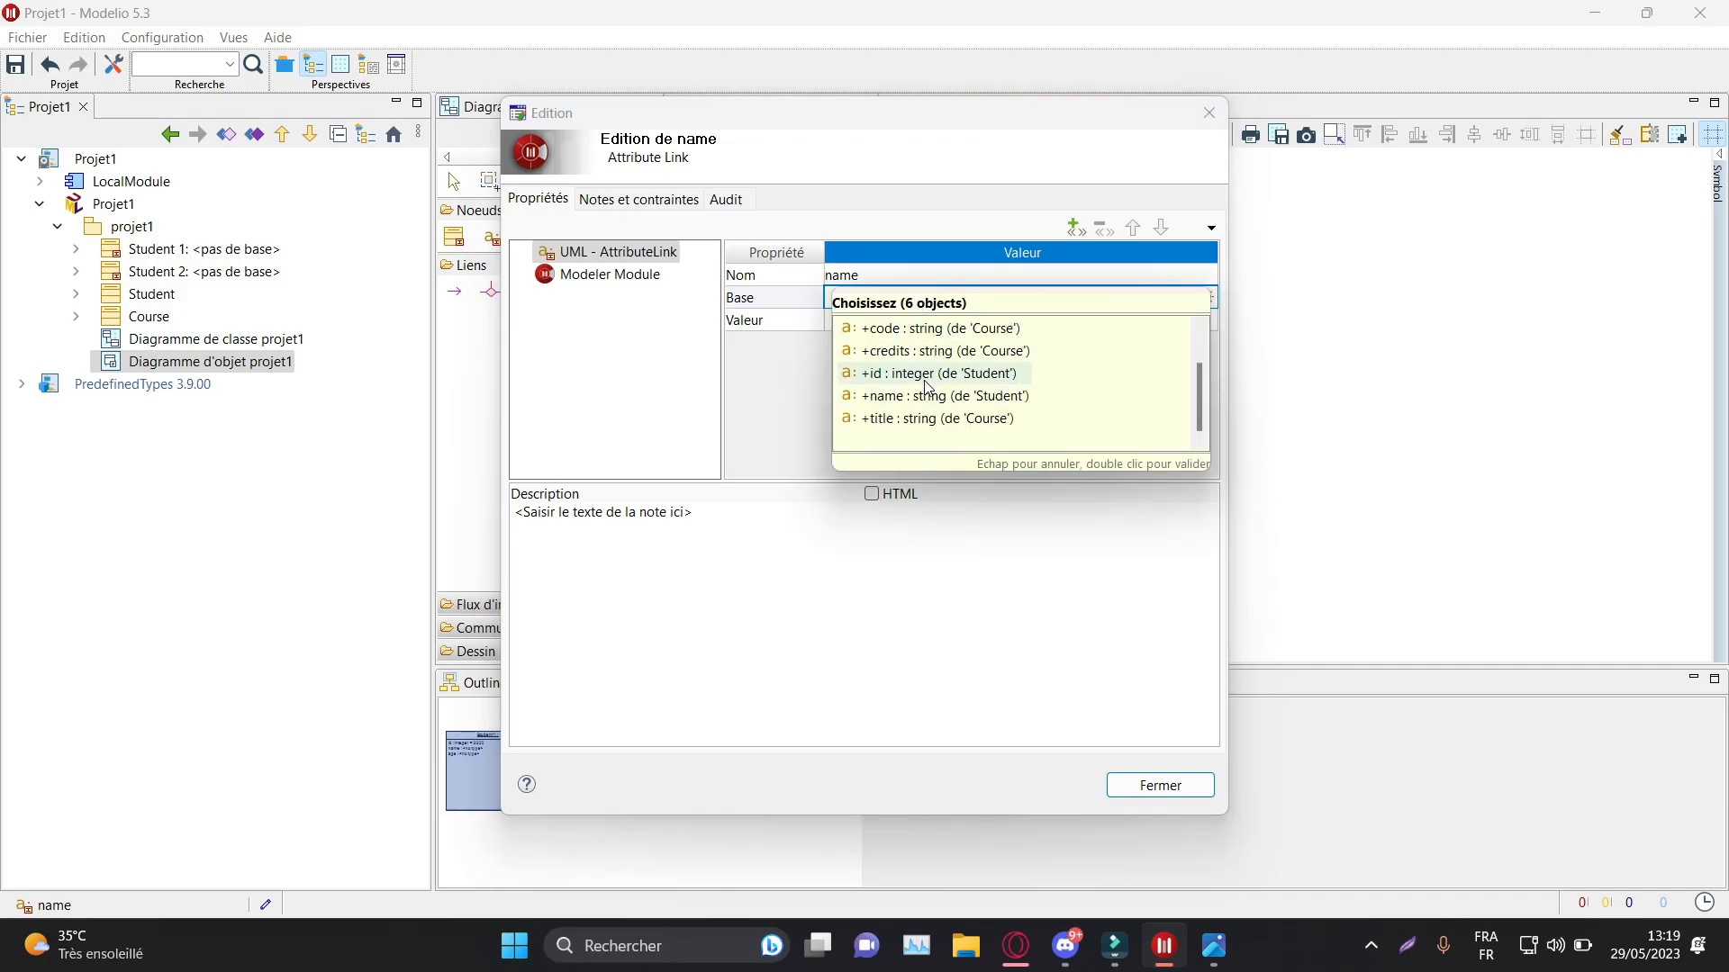
double_click(962, 396)
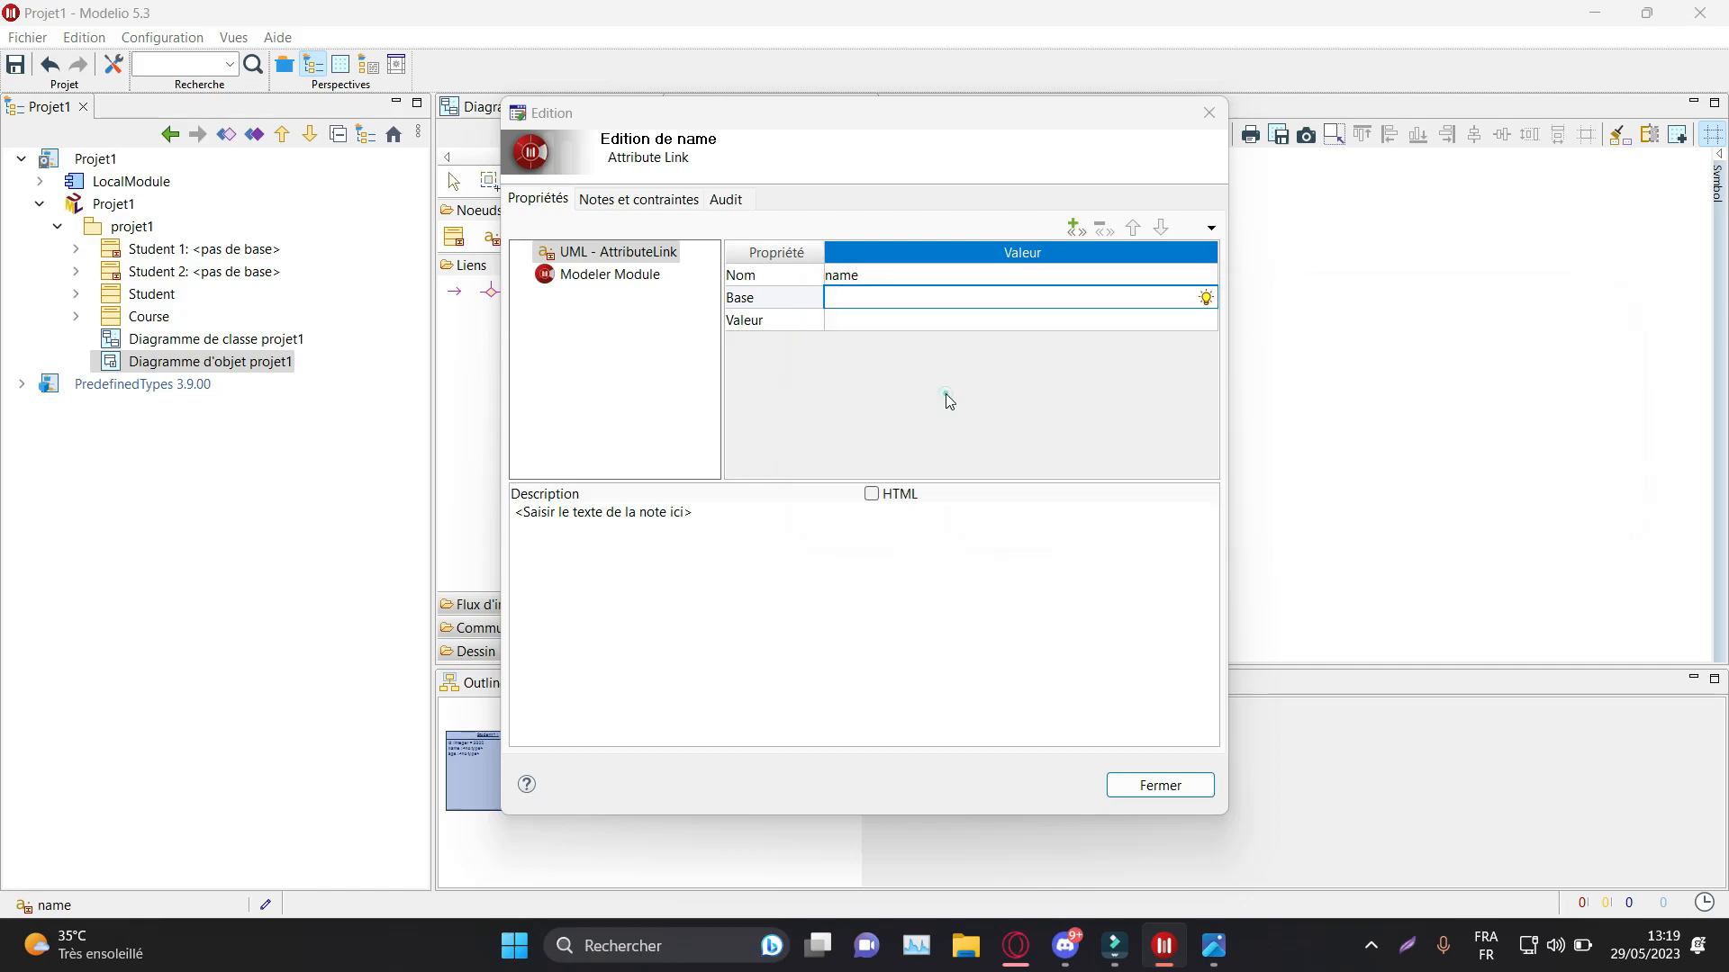
click(870, 320)
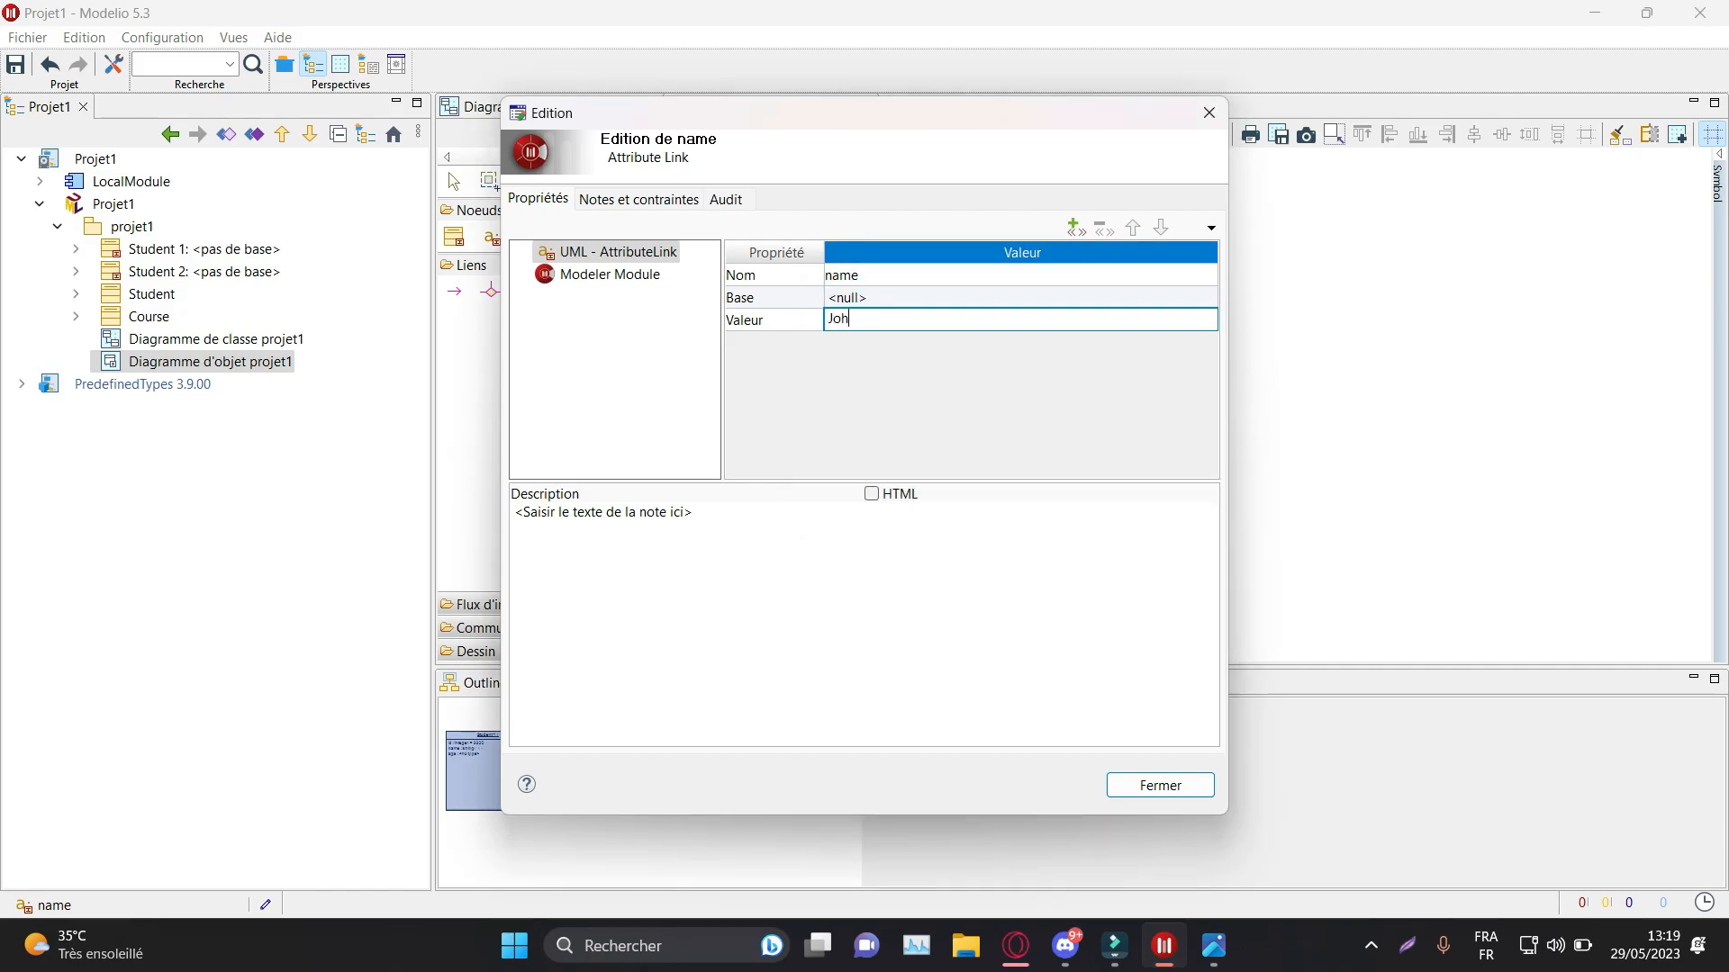
click(1202, 781)
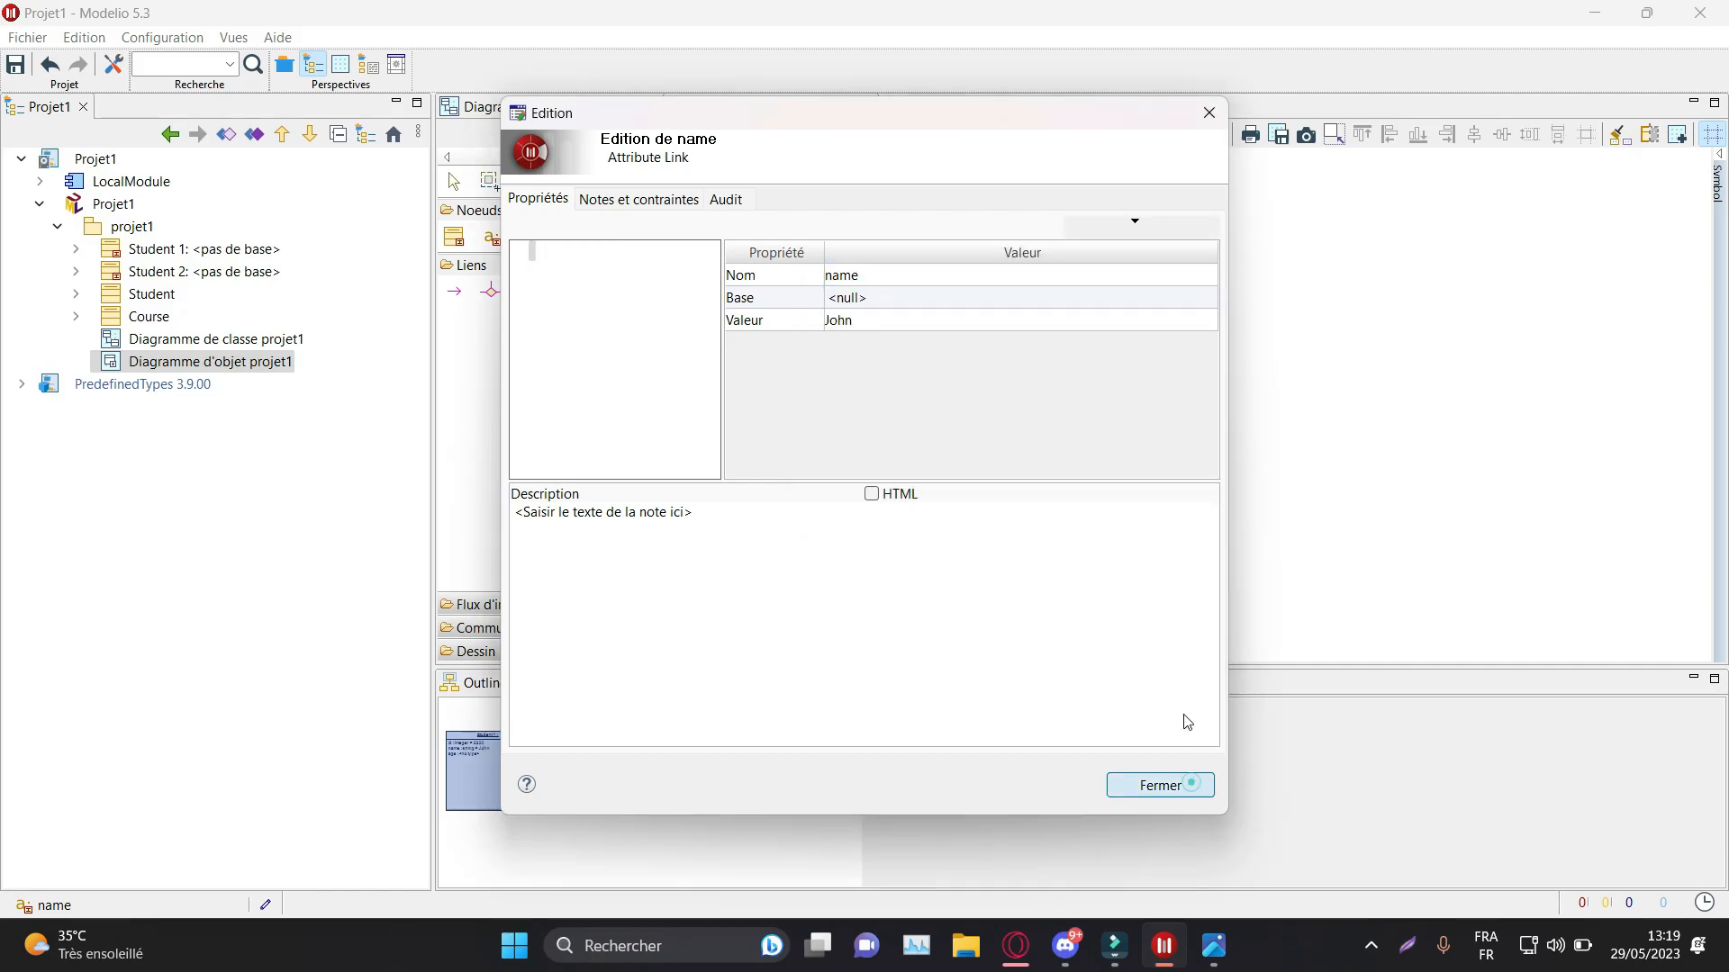
Step: Base Student 1's age attribute link on the Student class's age attribute and set its value to 24
click(720, 300)
double_click(721, 300)
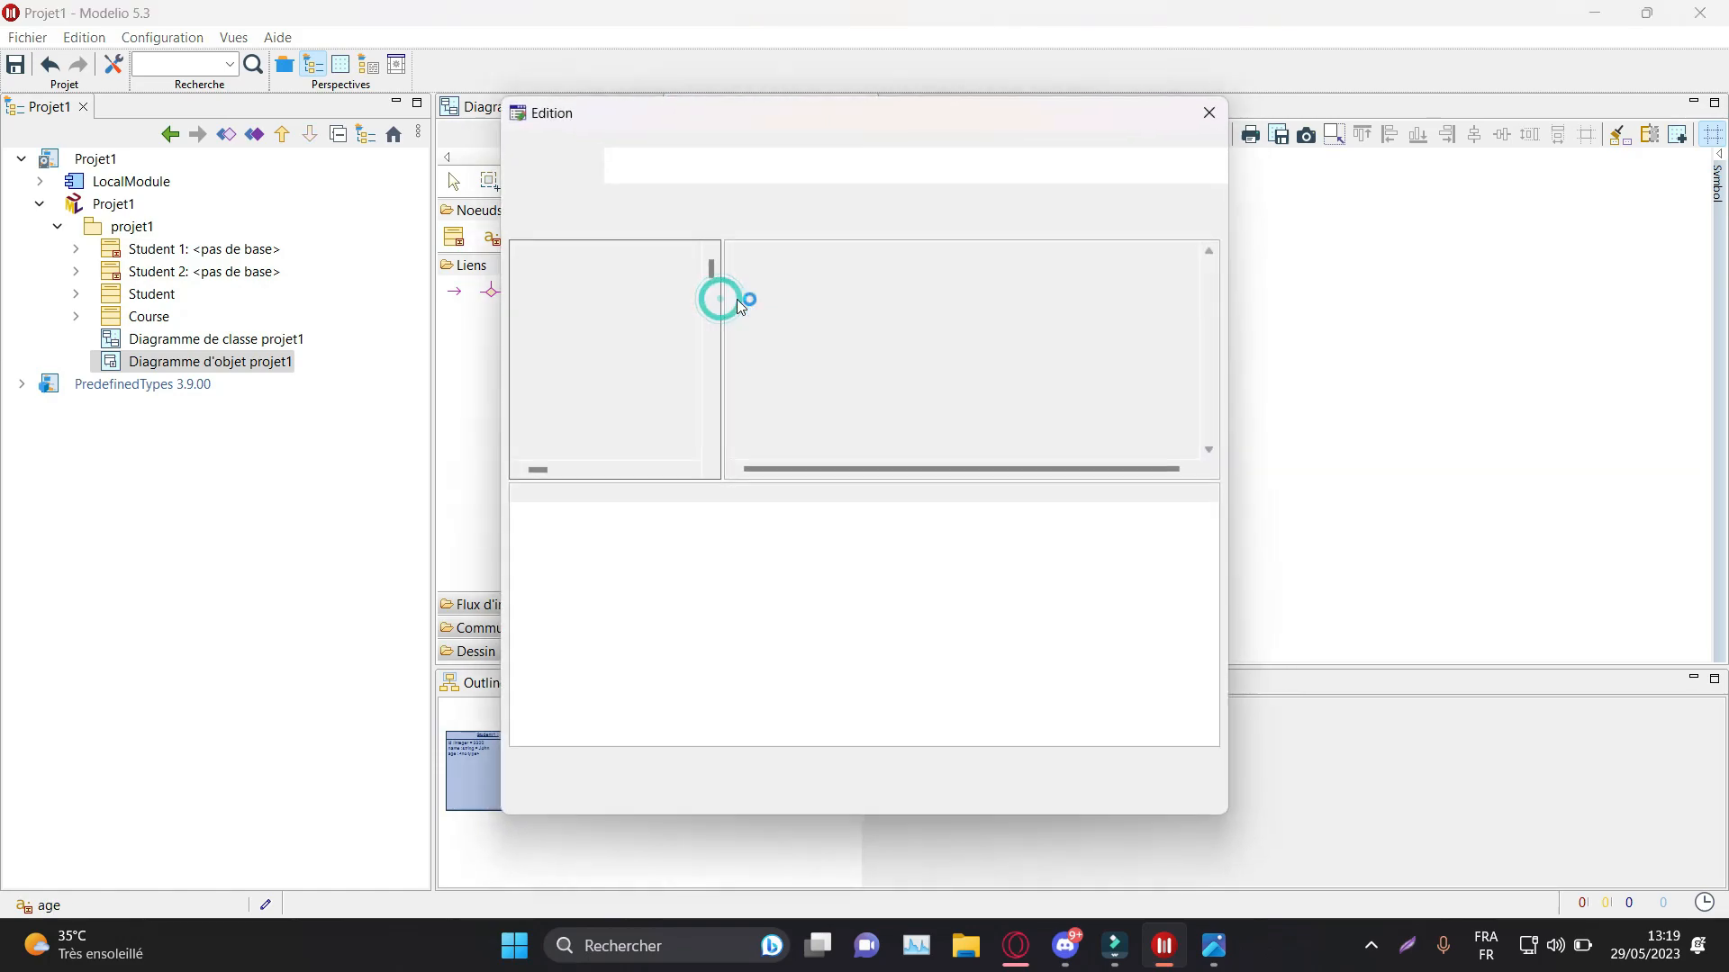
click(935, 297)
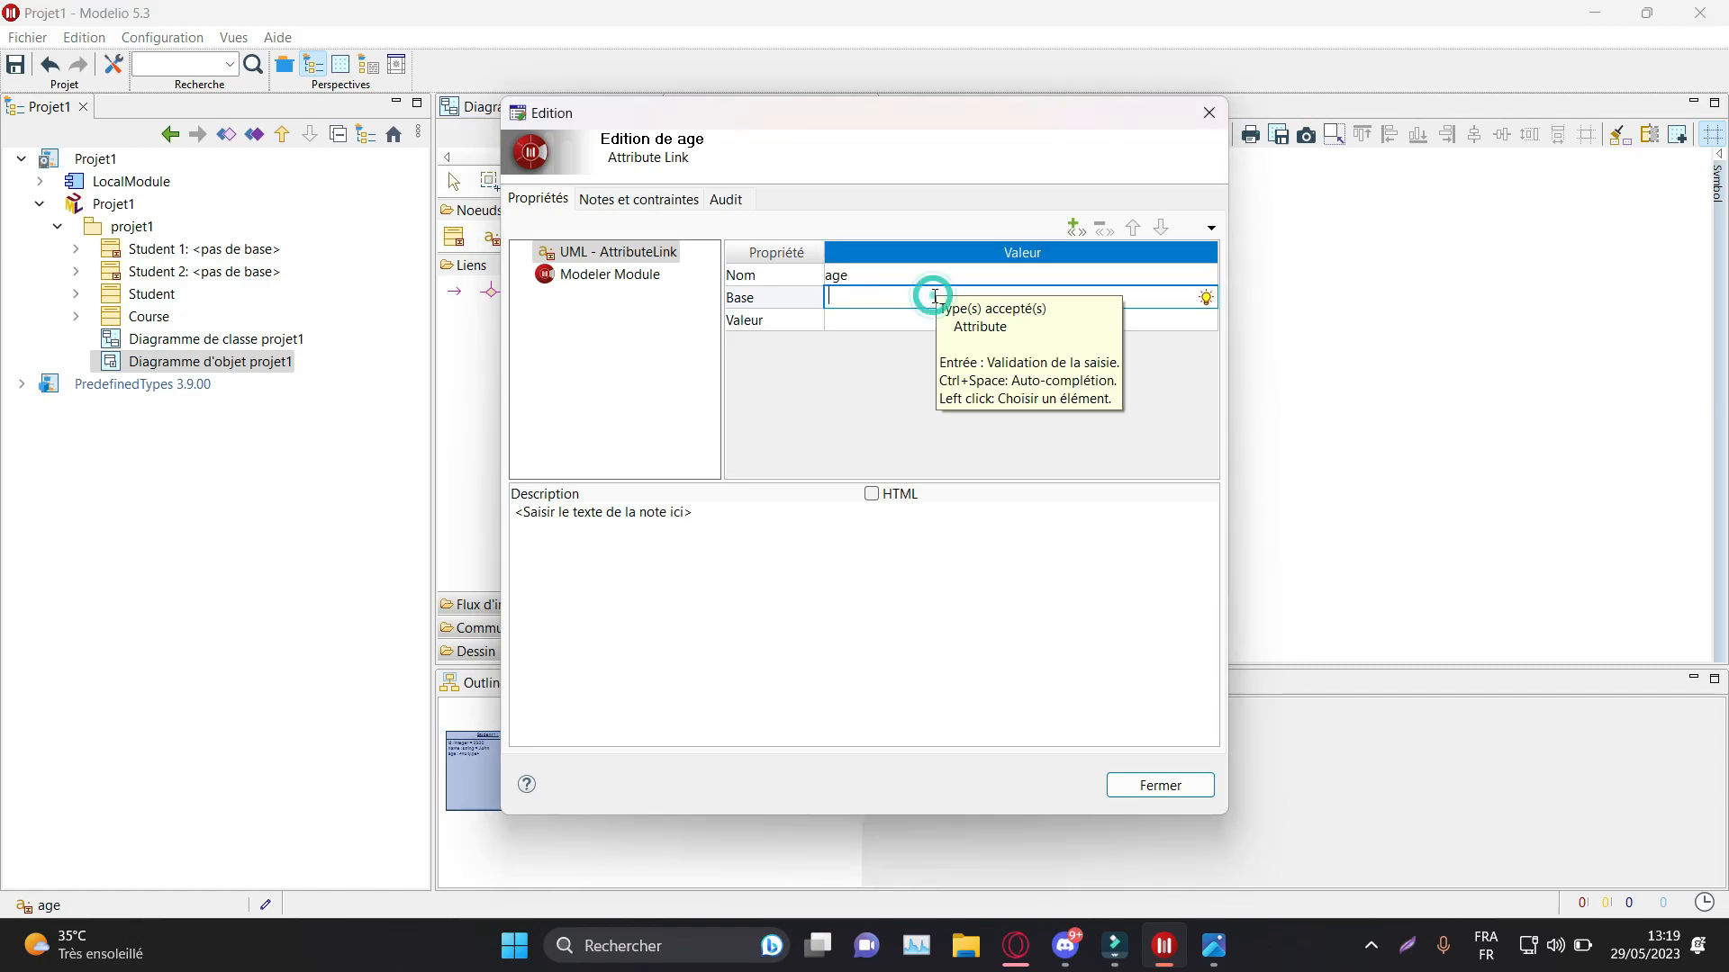
click(934, 297)
scroll(931, 398, down, 1)
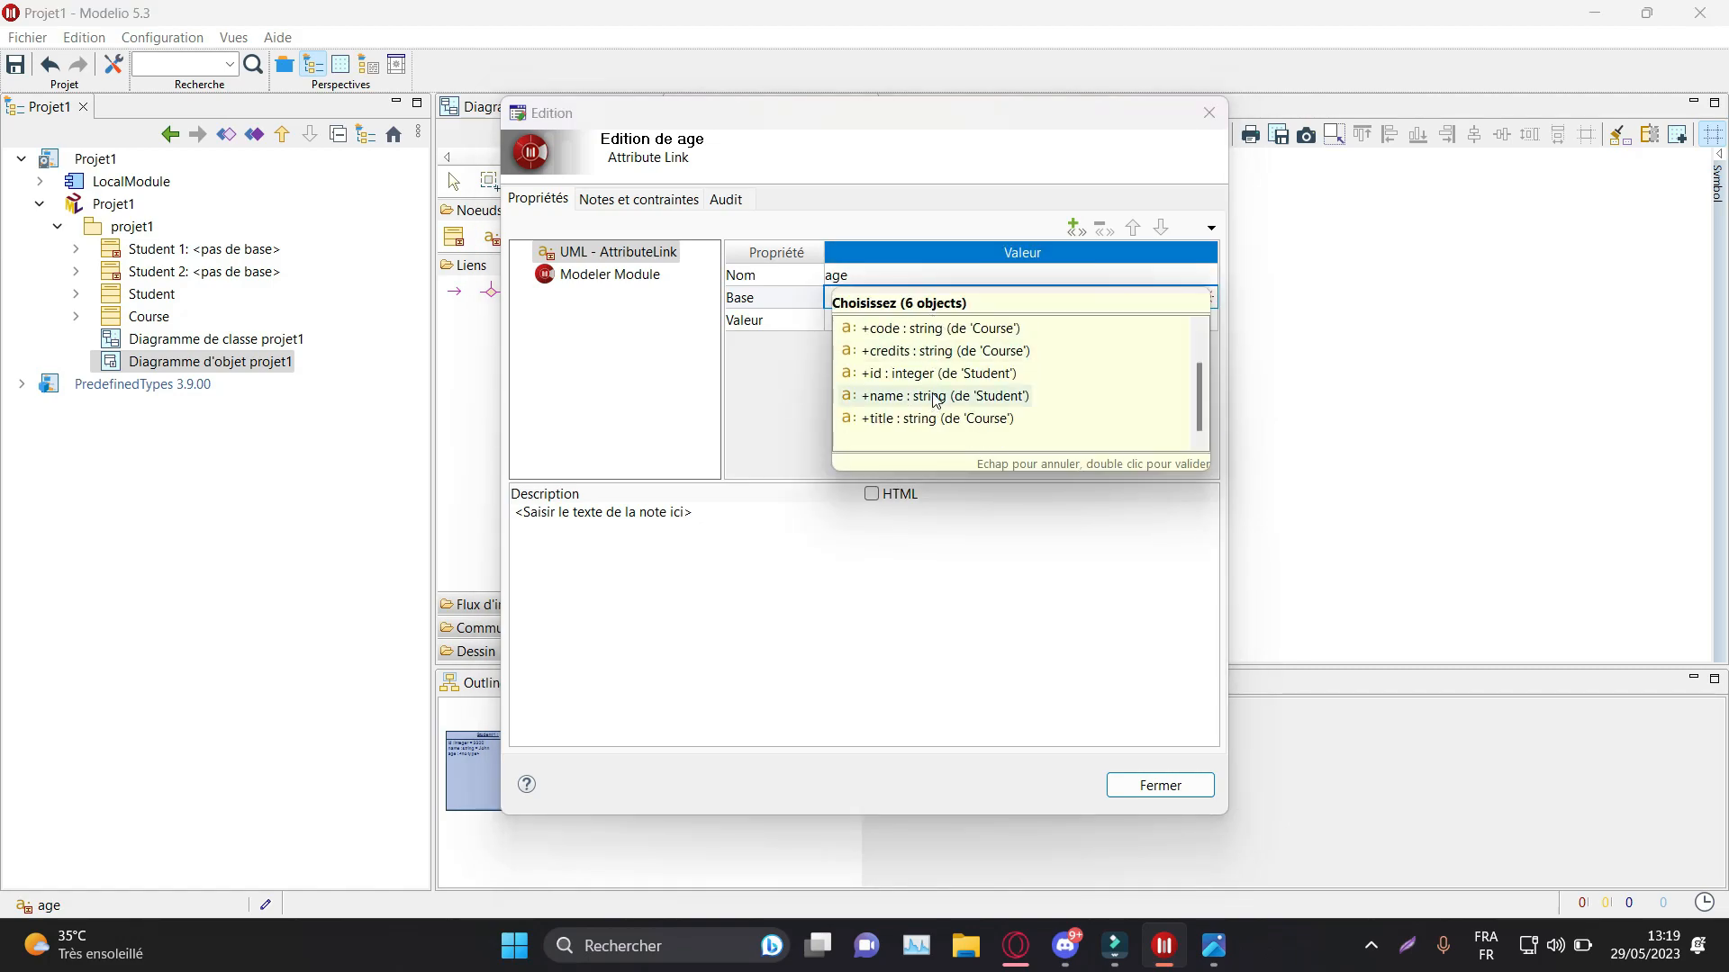
scroll(967, 371, up, 1)
double_click(970, 355)
click(930, 323)
click(930, 320)
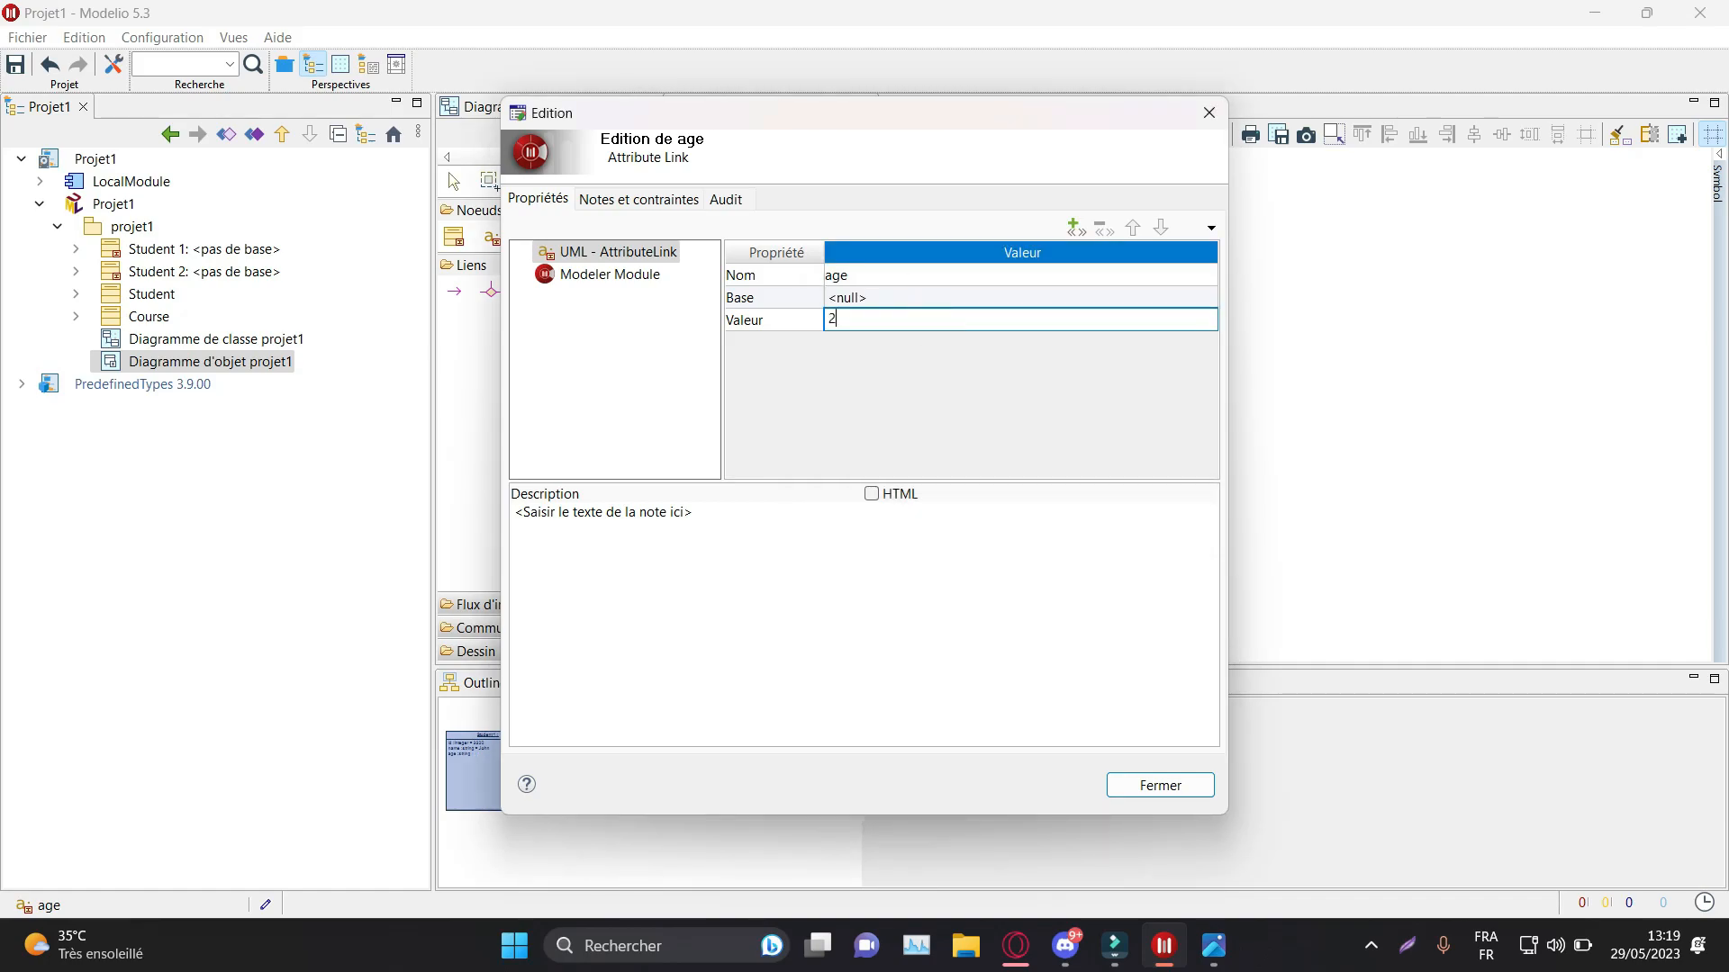
click(1132, 796)
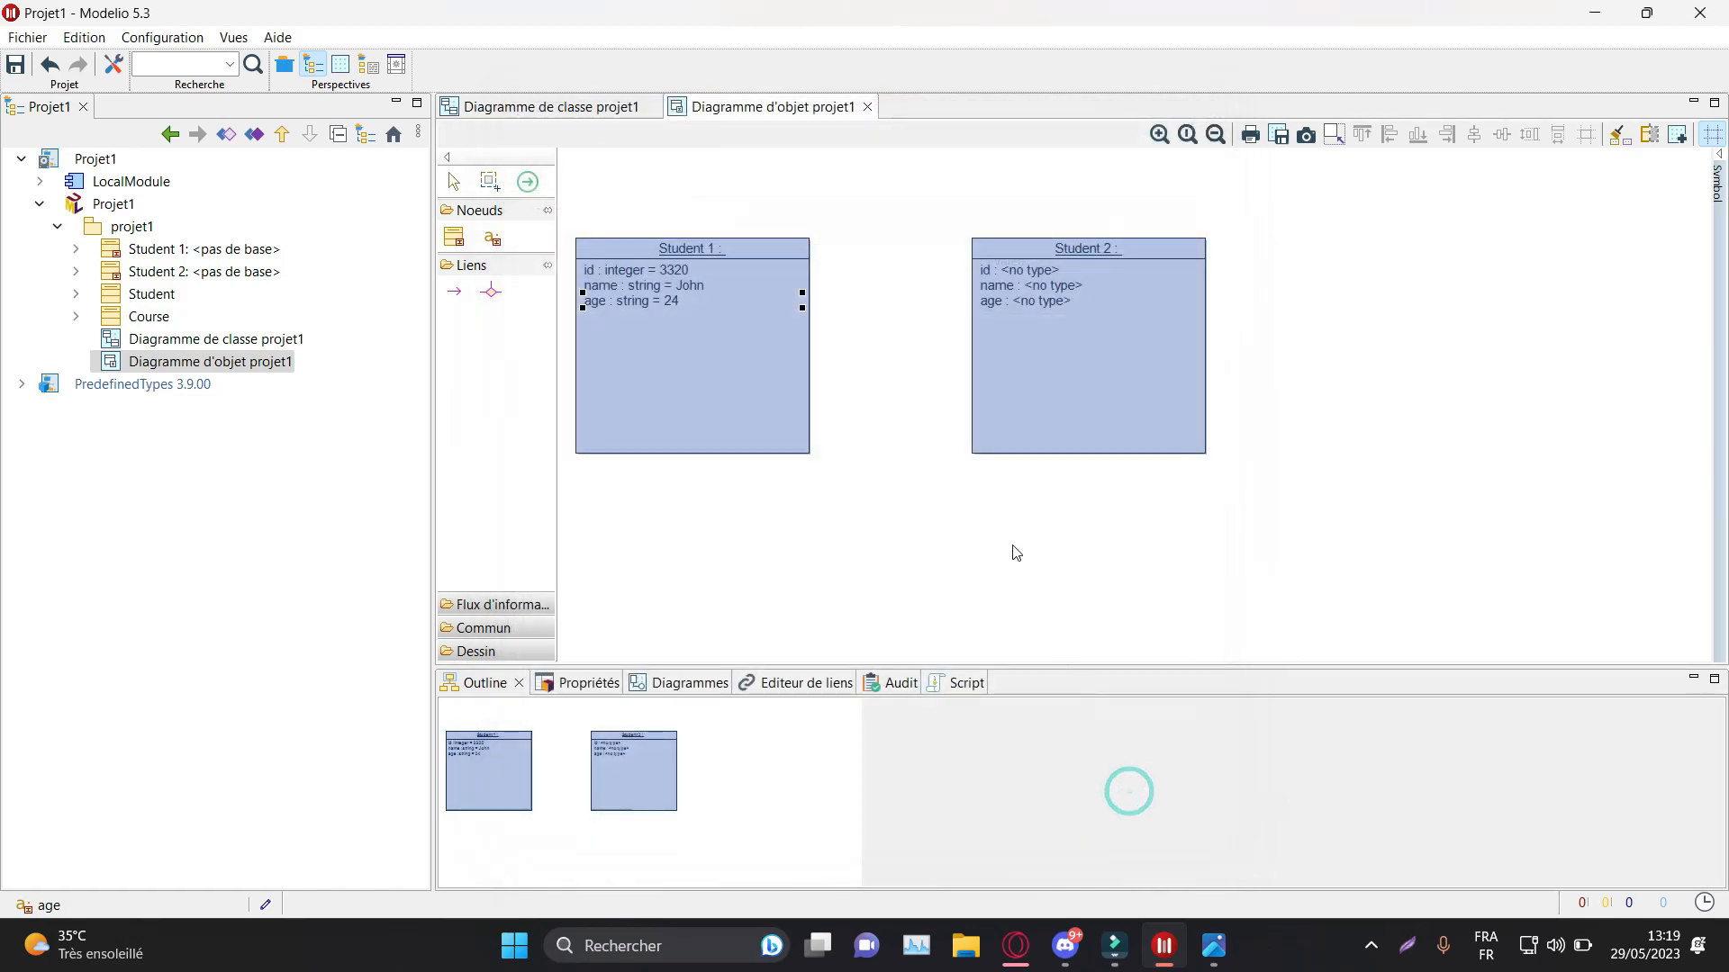
Step: Open the properties of the id attribute link in the Student 2 instance
click(1432, 353)
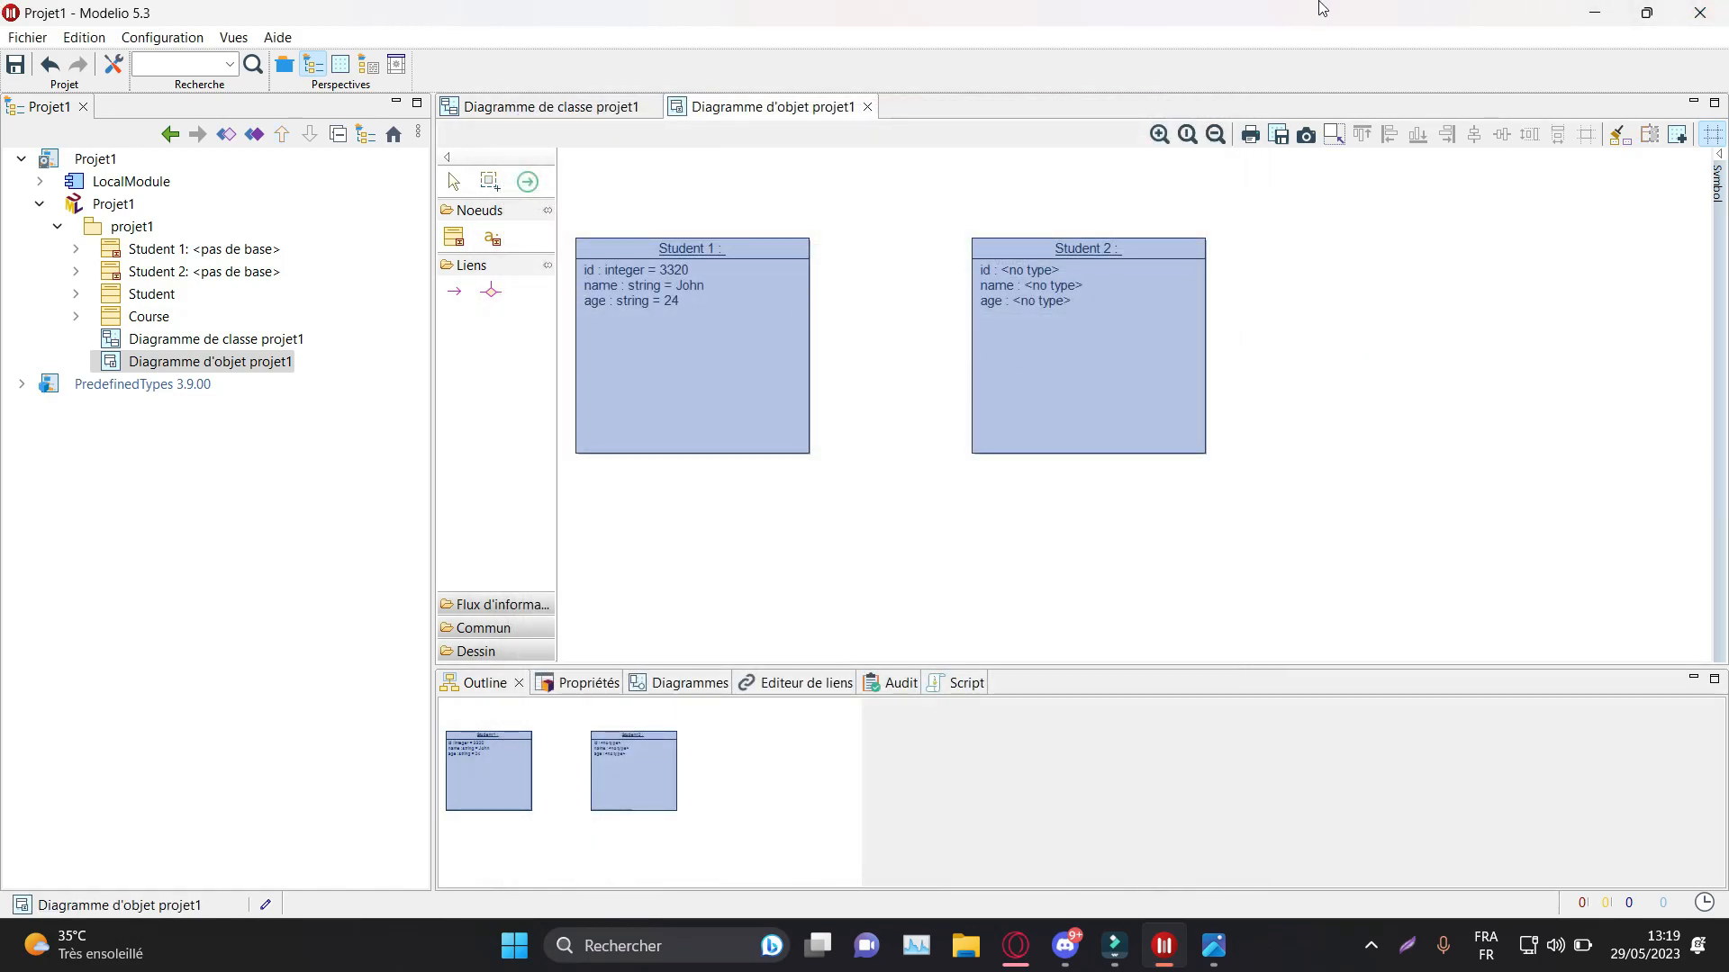
double_click(1041, 268)
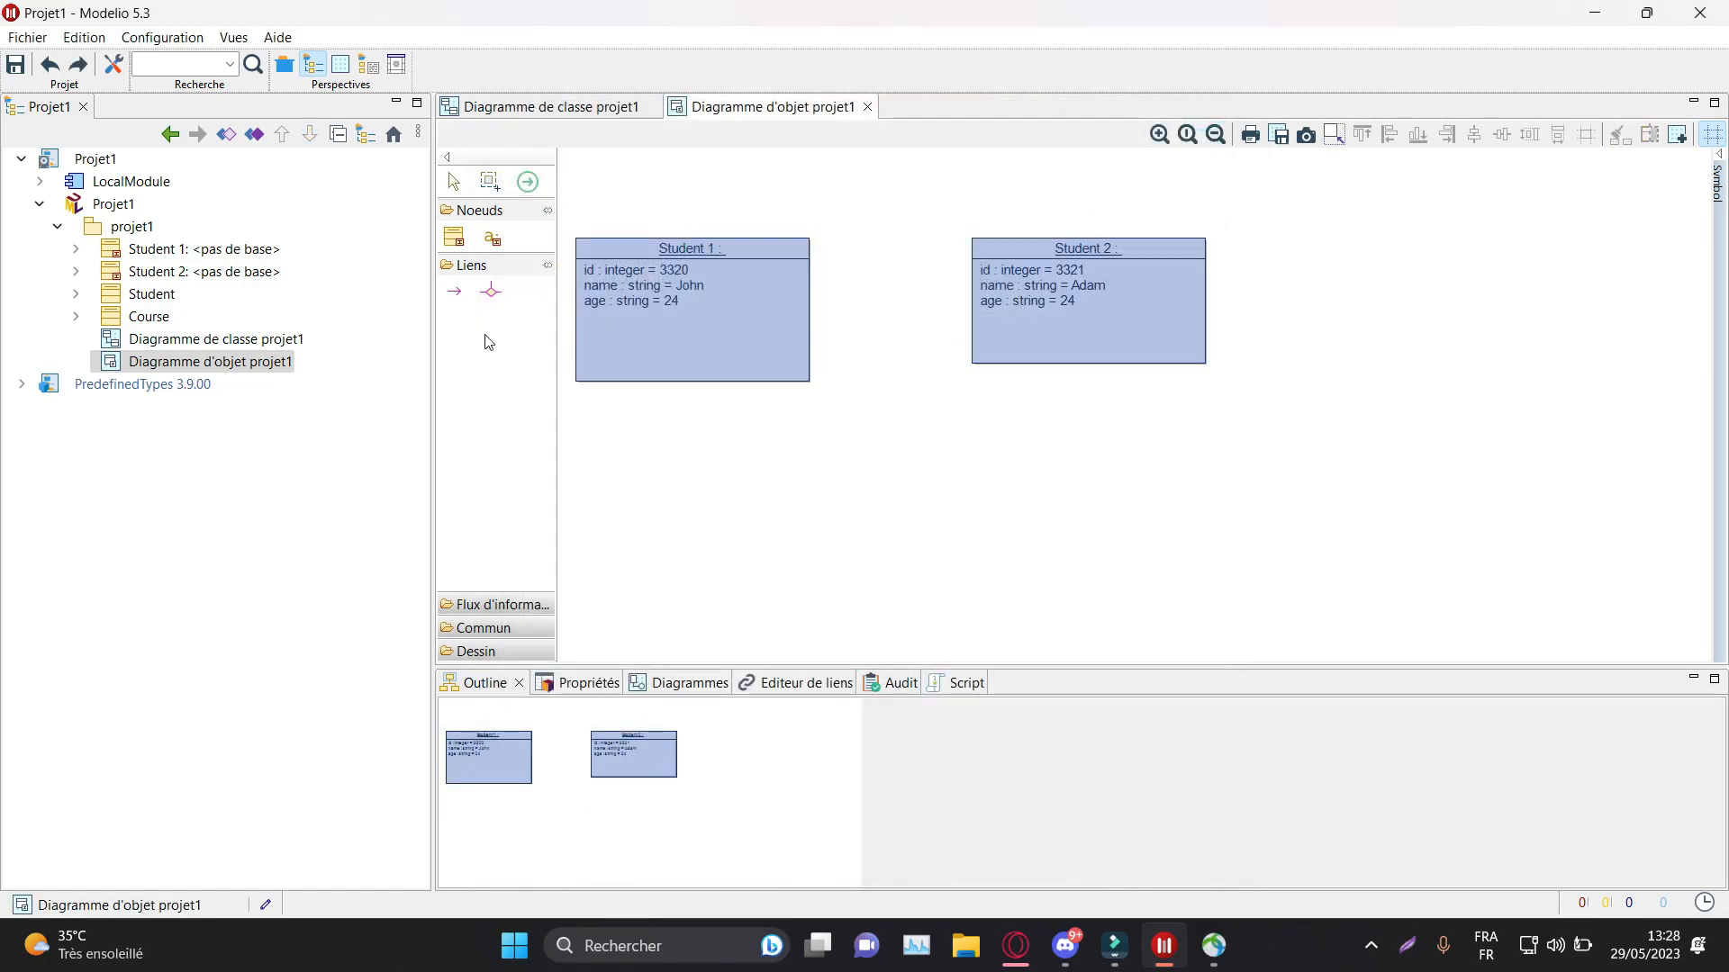
Step: Draw a new instance below and between the two student instances and name it Course 1
click(455, 240)
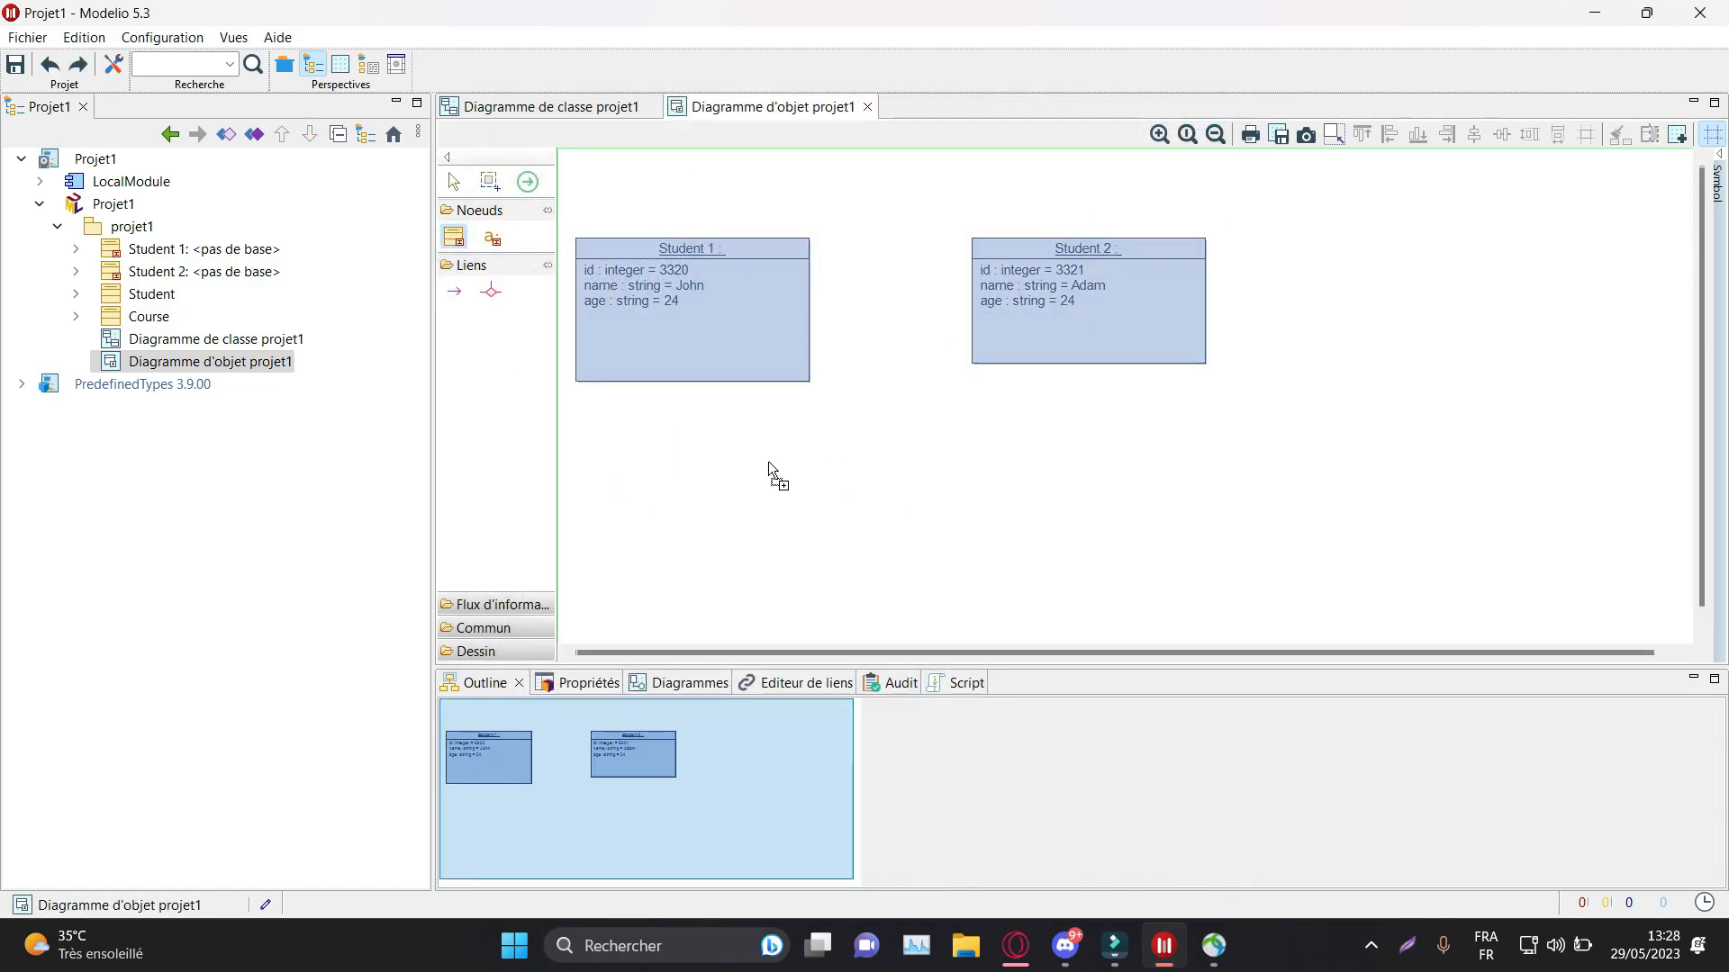
drag(757, 455, 977, 598)
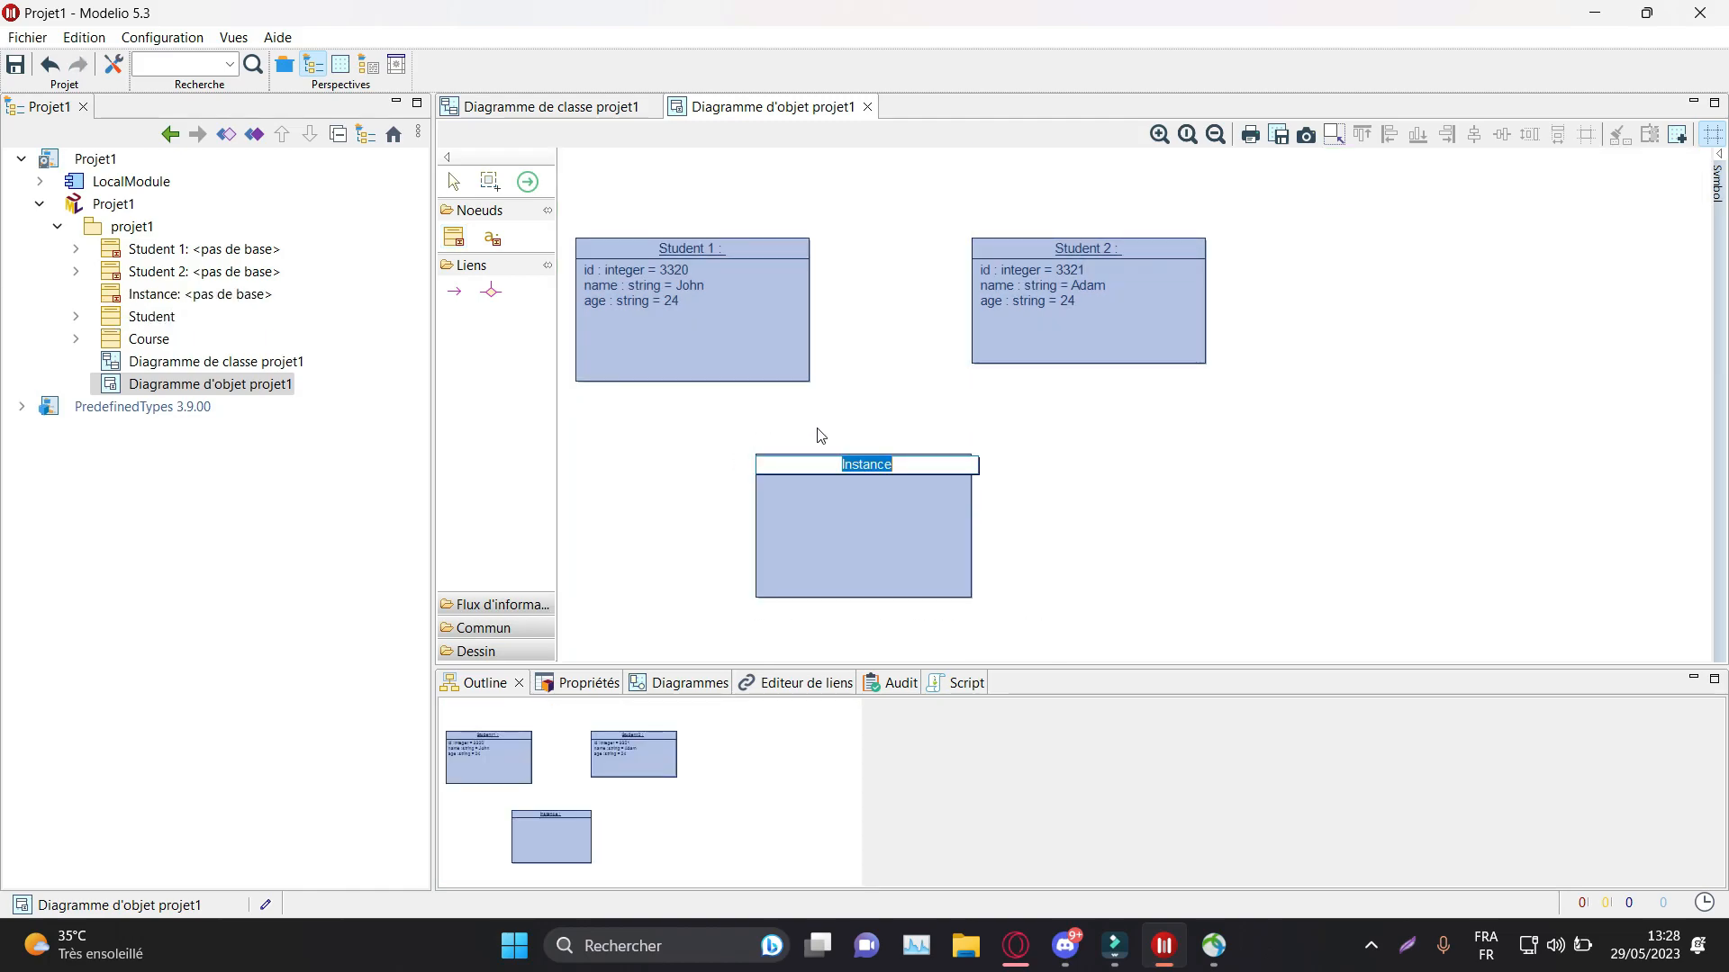
text(Course 1)
key(Return)
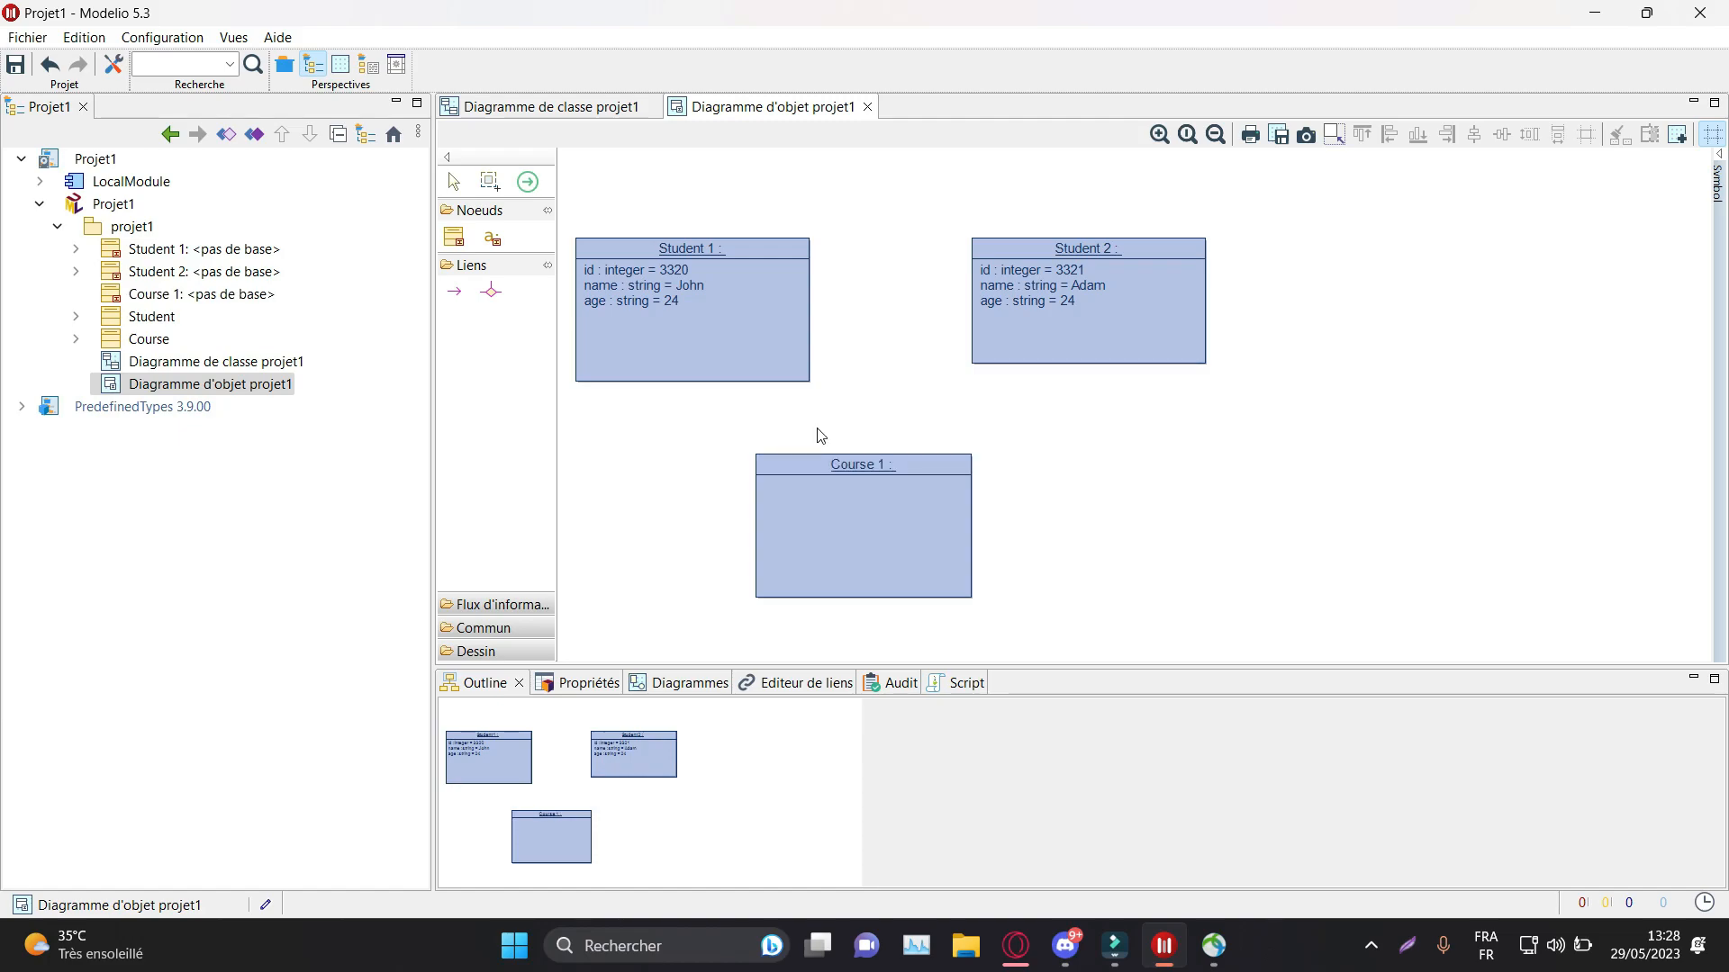
Step: Add two attribute links to the Course 1 instance, keeping the first one's default name and naming the second title
click(493, 238)
click(790, 493)
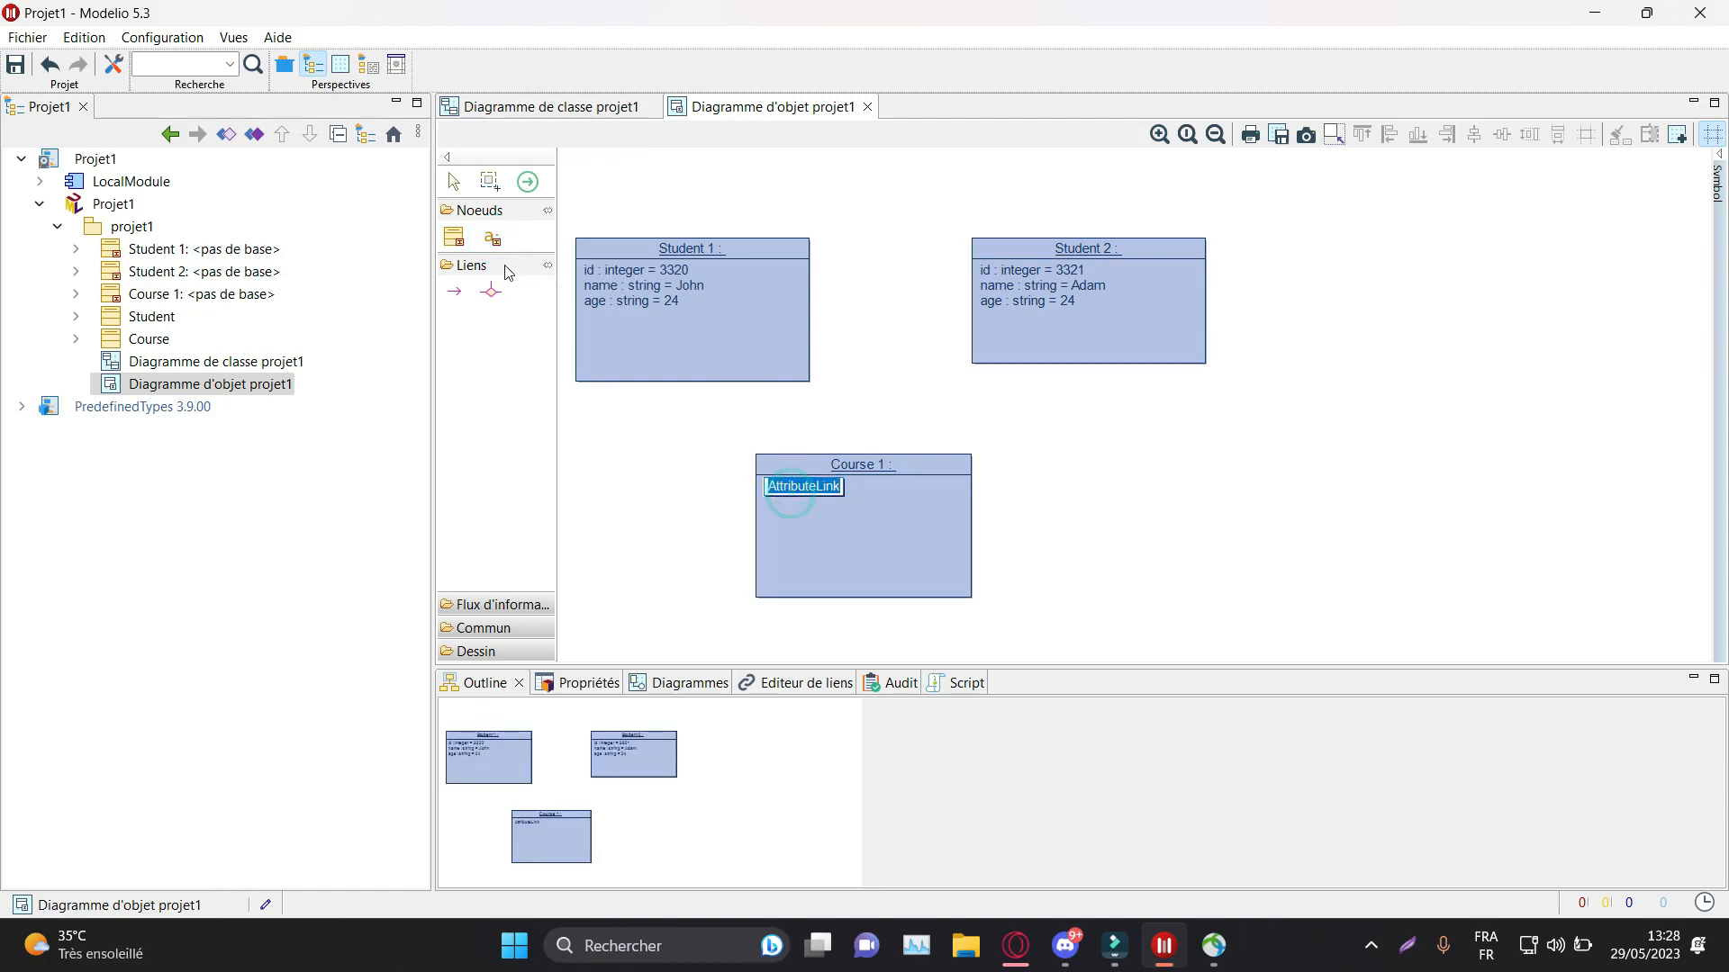
click(493, 238)
click(782, 518)
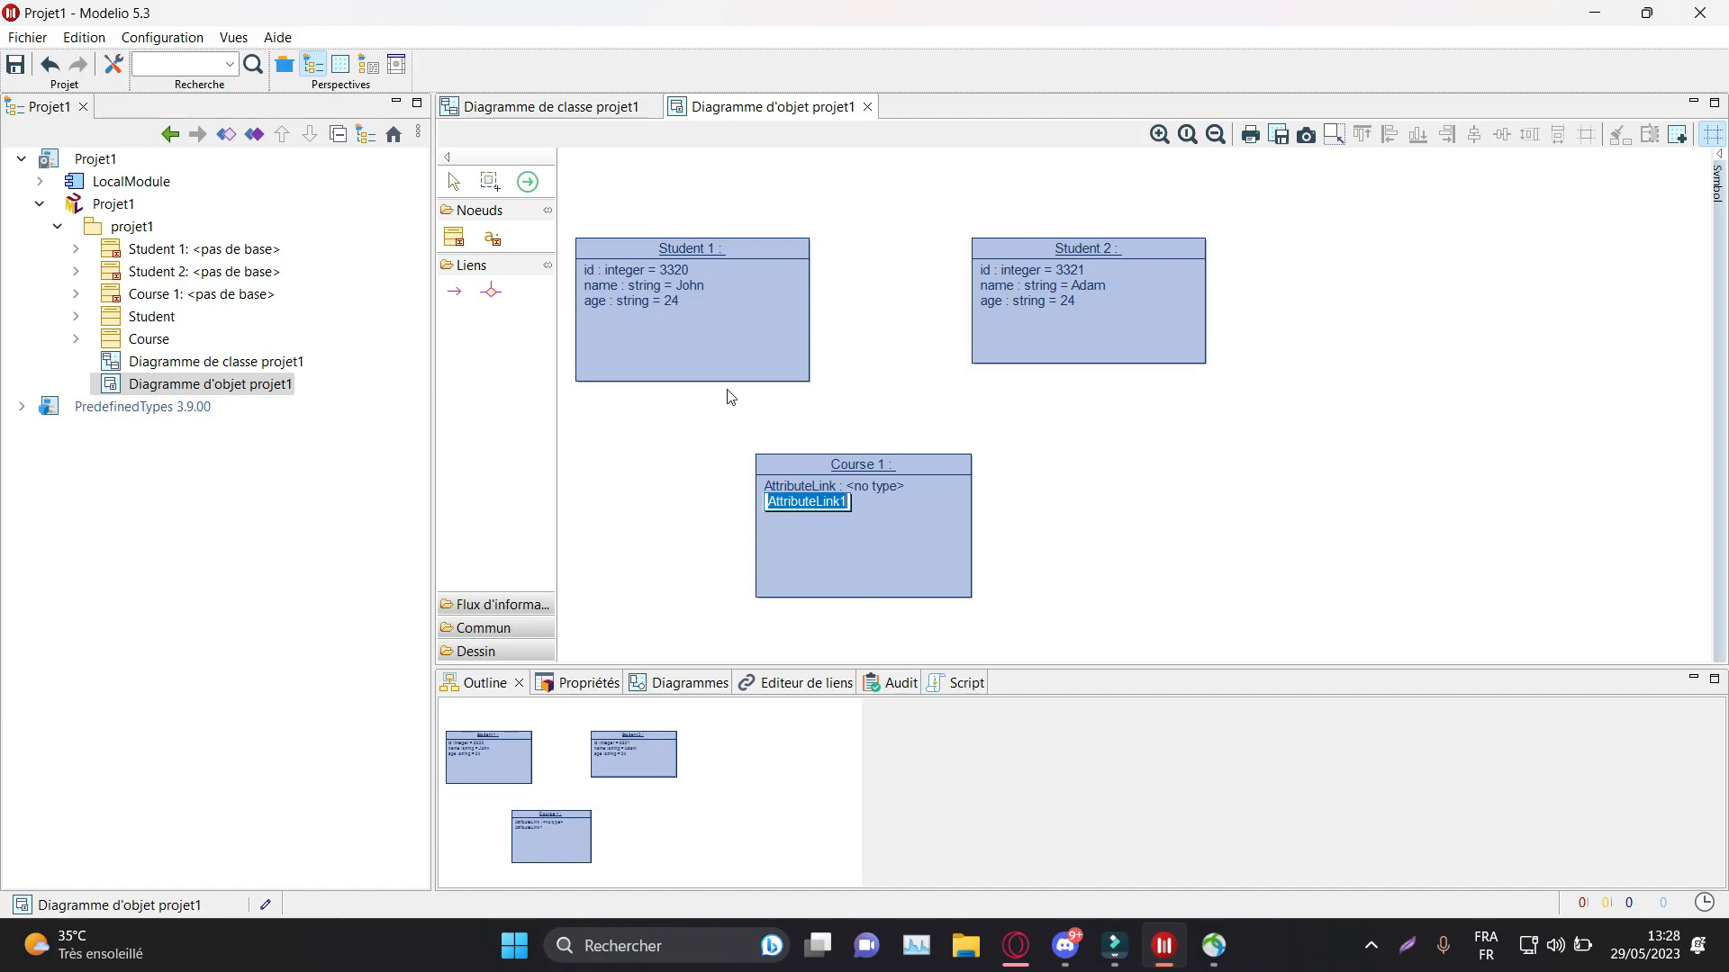
text(title)
key(Return)
Step: Add a third attribute link named credits below title in the Course 1 instance
click(492, 240)
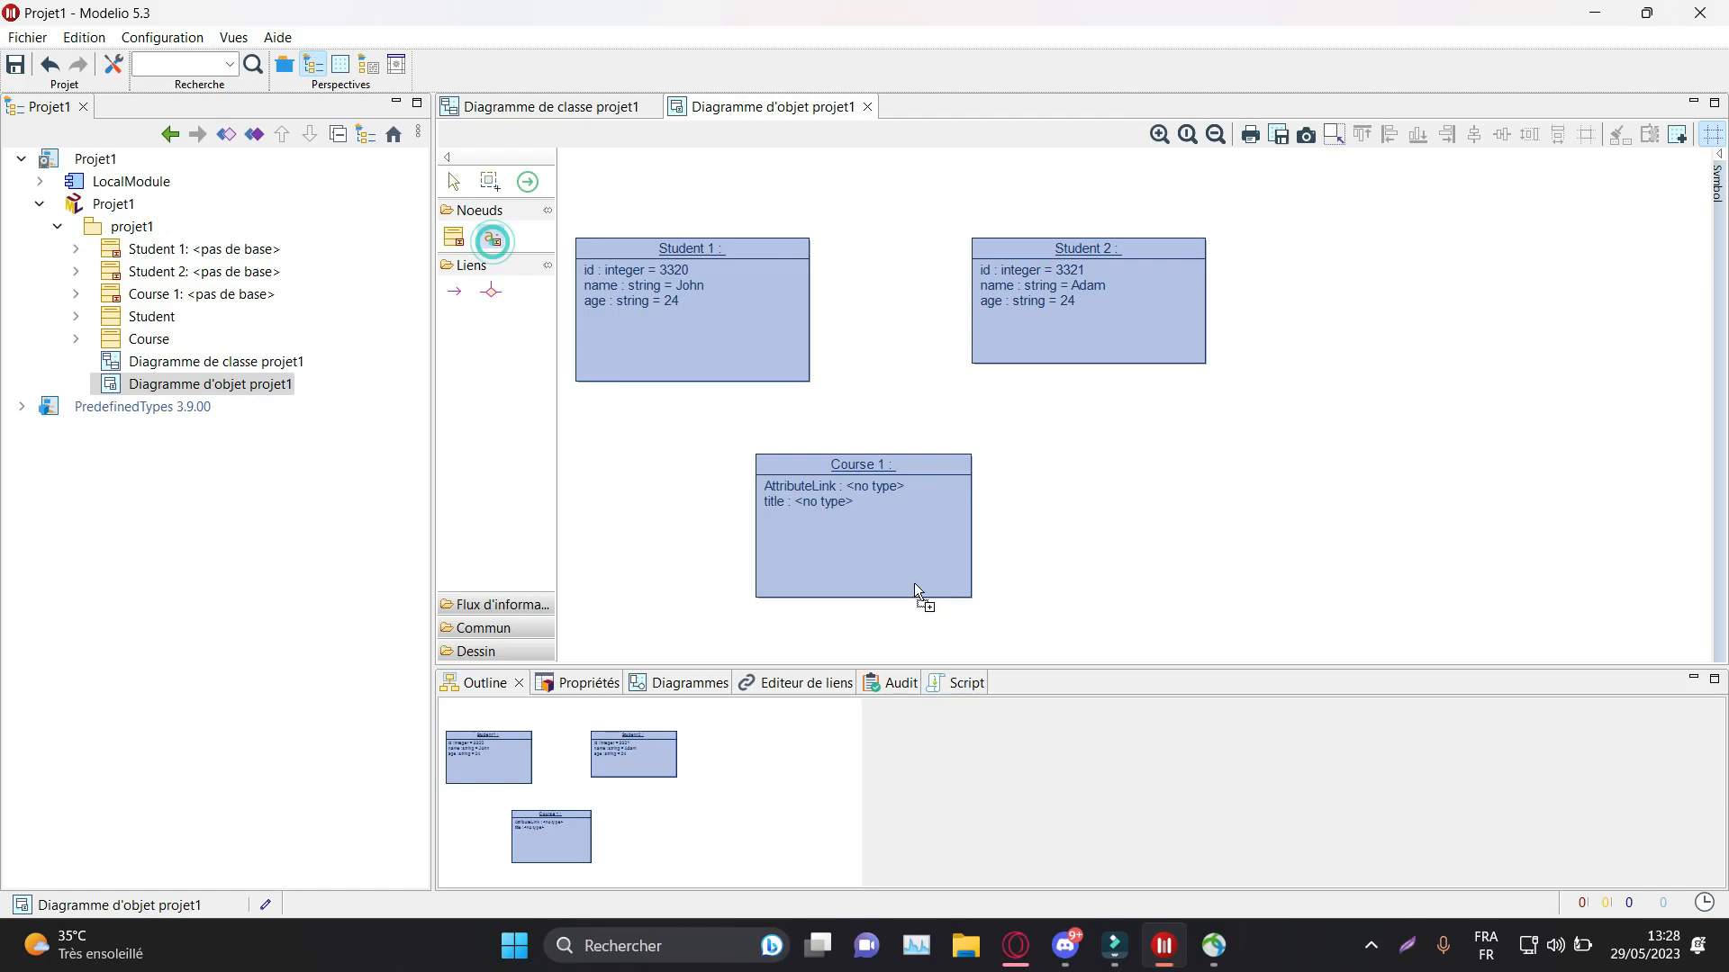
click(787, 537)
text(cr)
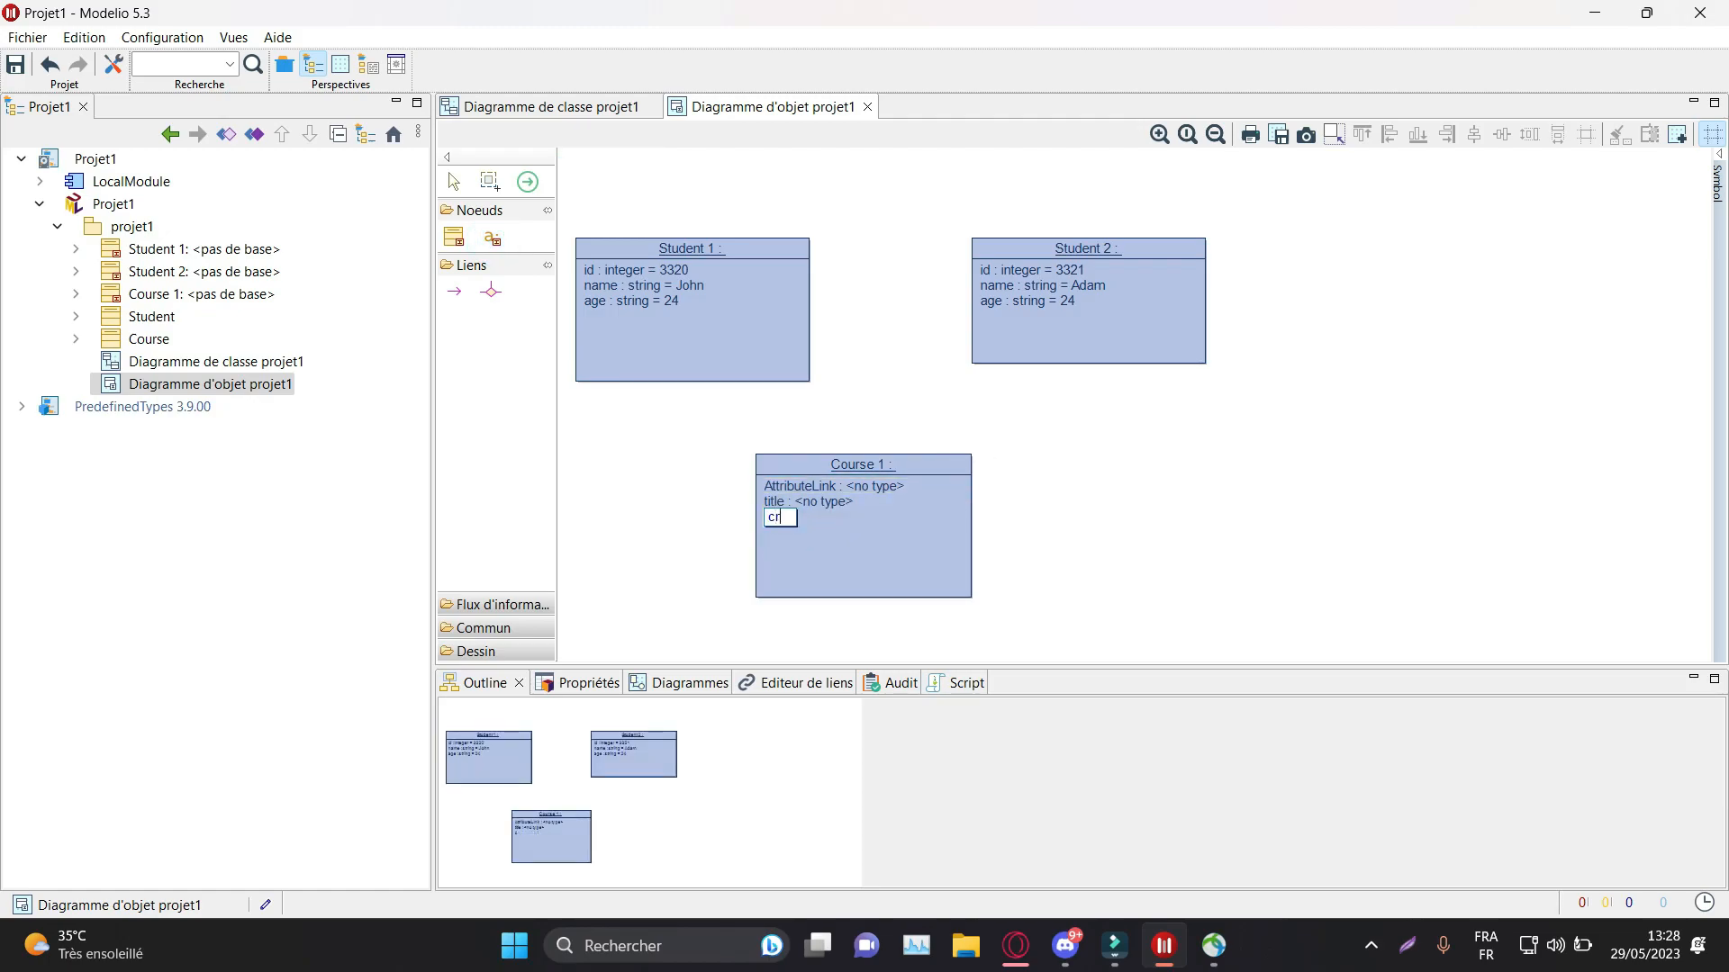
text(edits :)
key(Return)
Step: Rename the first attribute link of the Course 1 instance to code
double_click(798, 484)
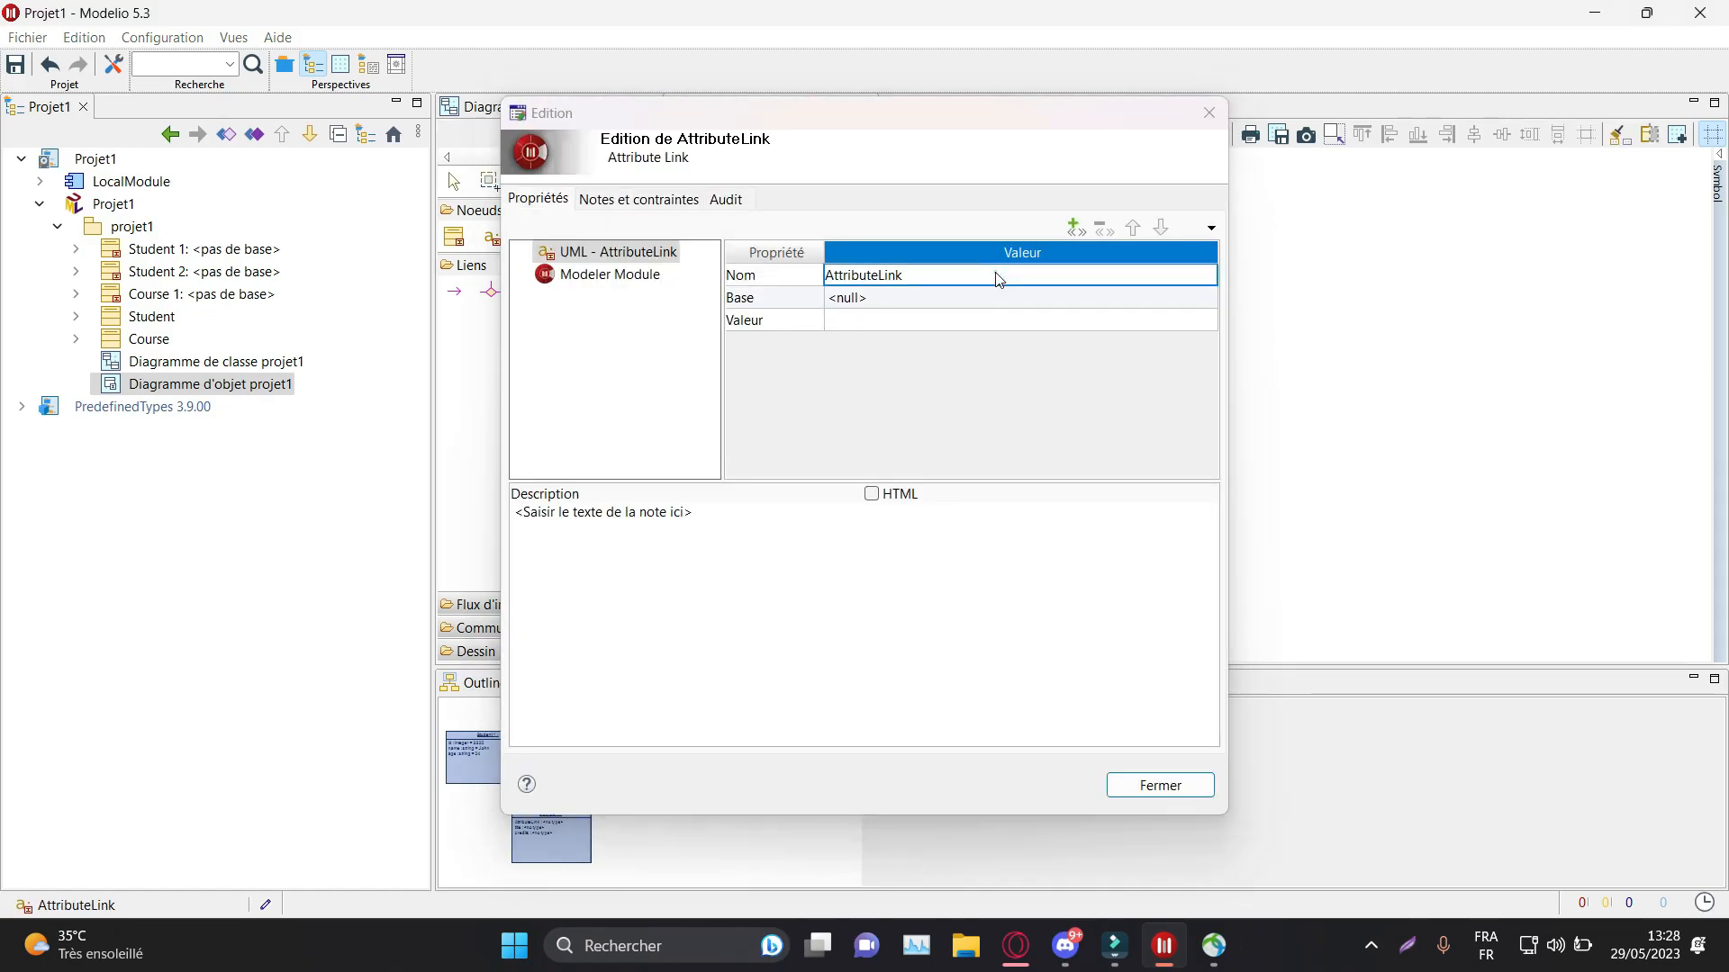
click(964, 274)
click(870, 277)
click(869, 278)
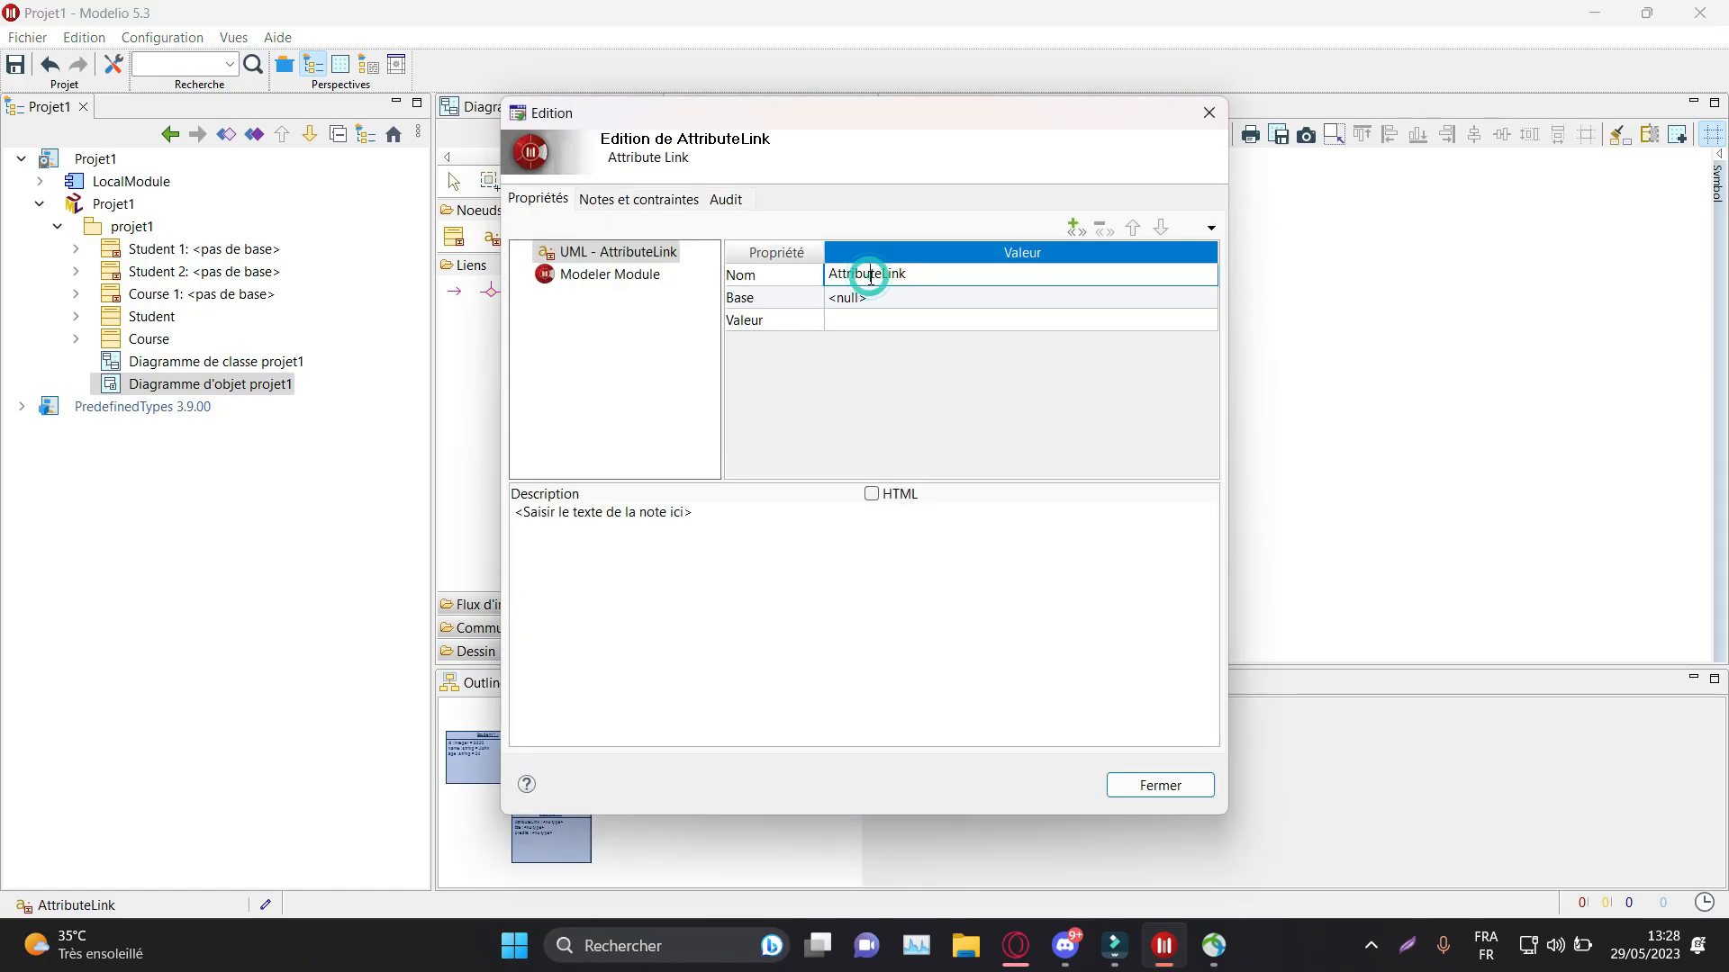
key(ctrl+a)
text(c)
Step: Base Course 1's code attribute link on the Course class's code attribute and set its value to 1
click(910, 300)
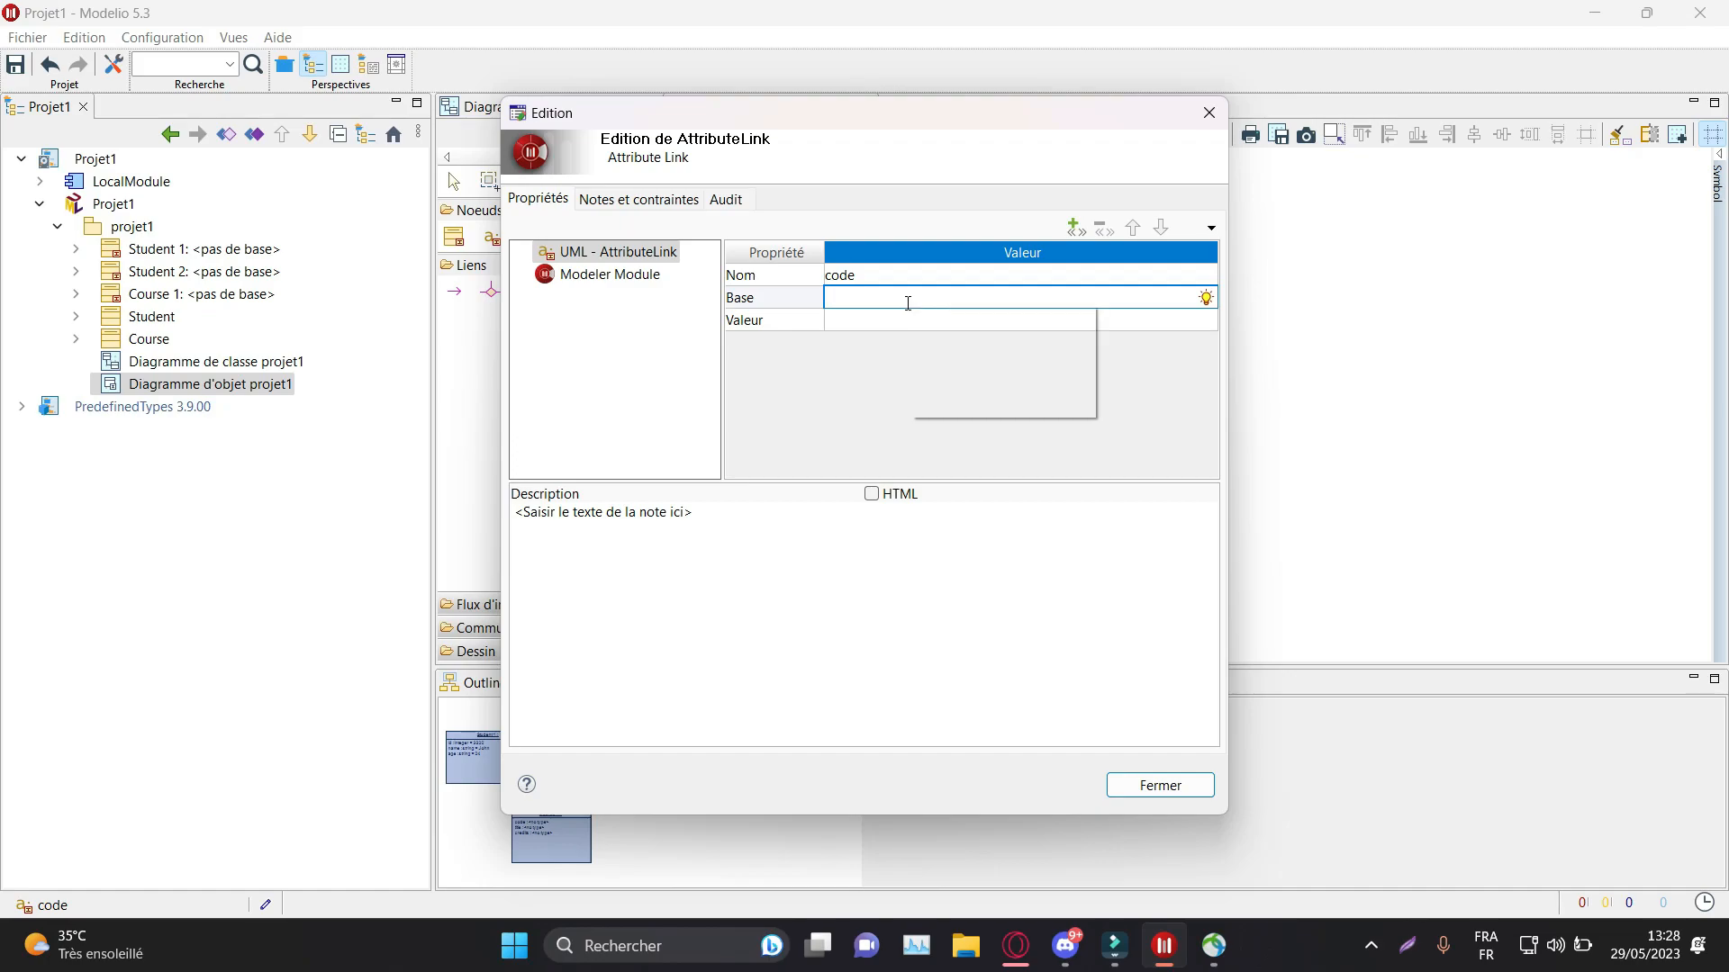
click(910, 303)
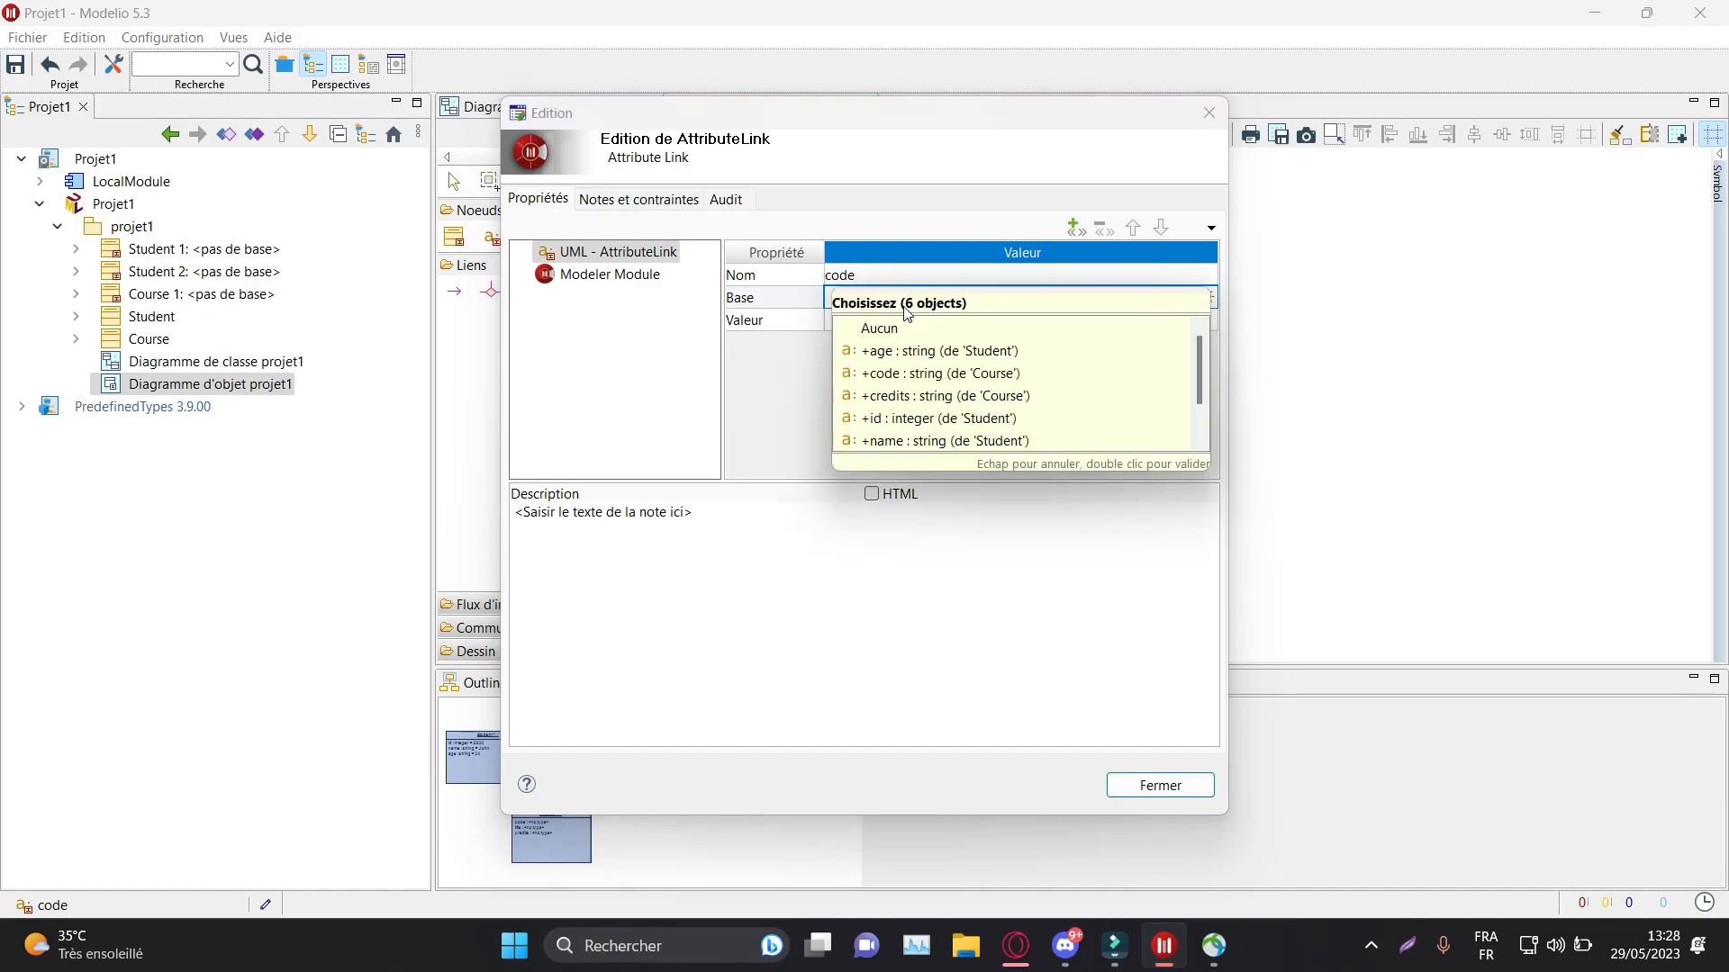
click(989, 375)
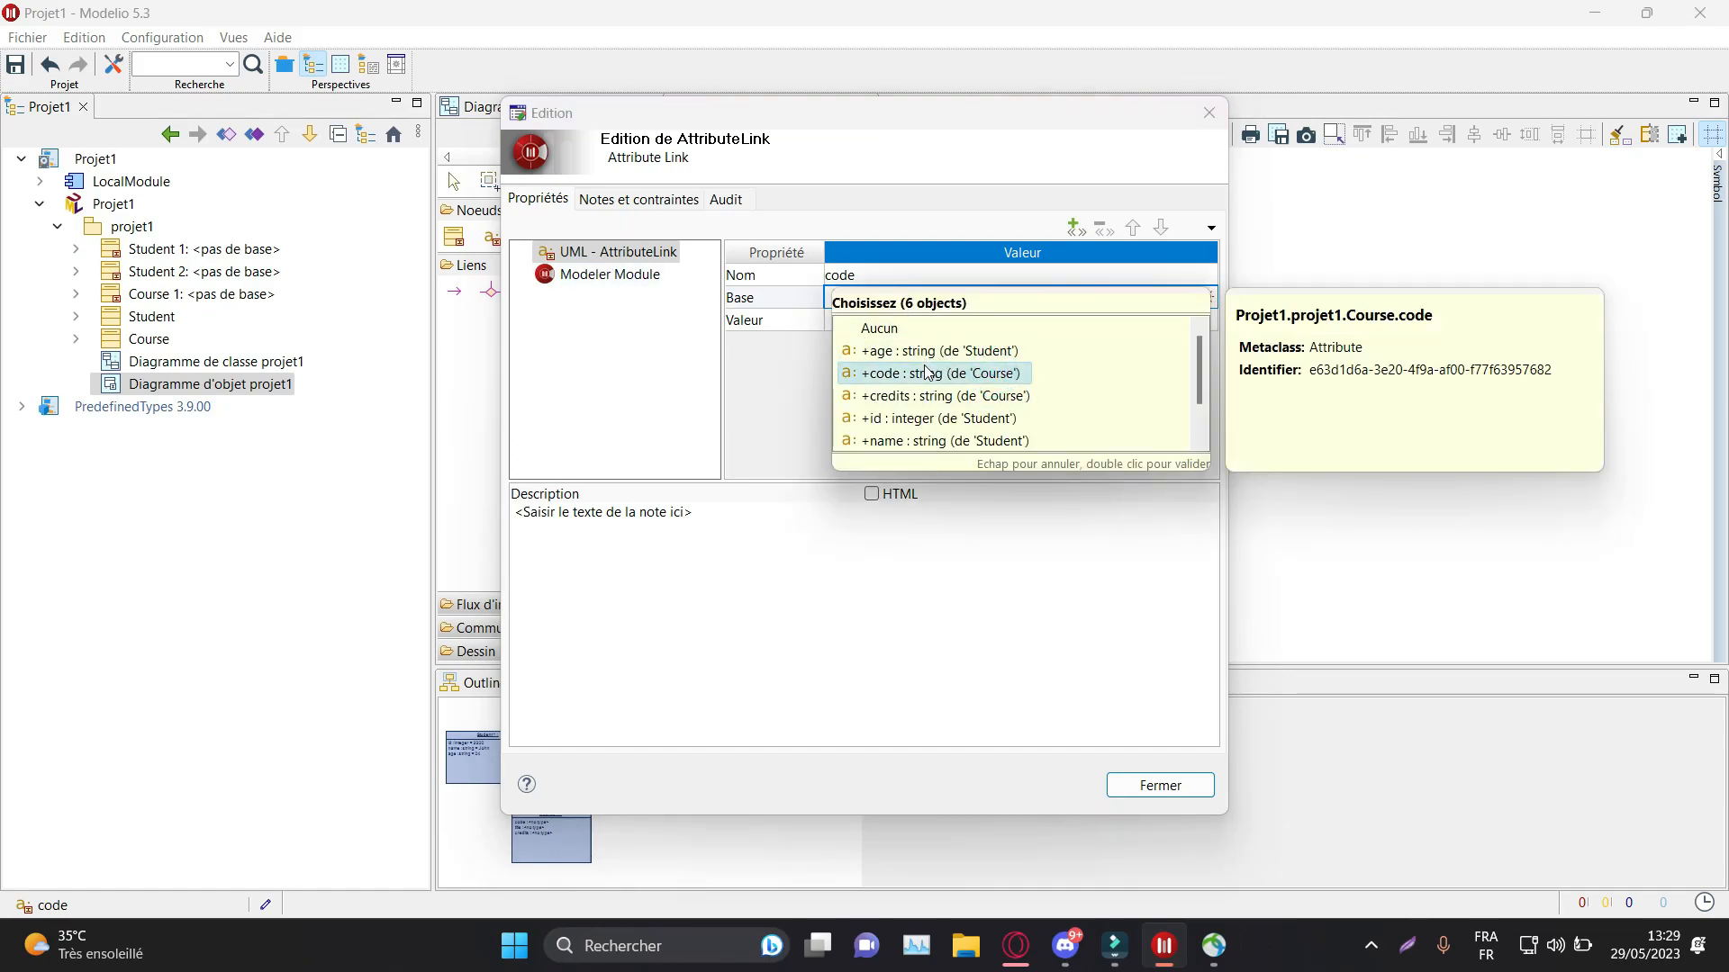
key(Escape)
click(893, 324)
click(893, 324)
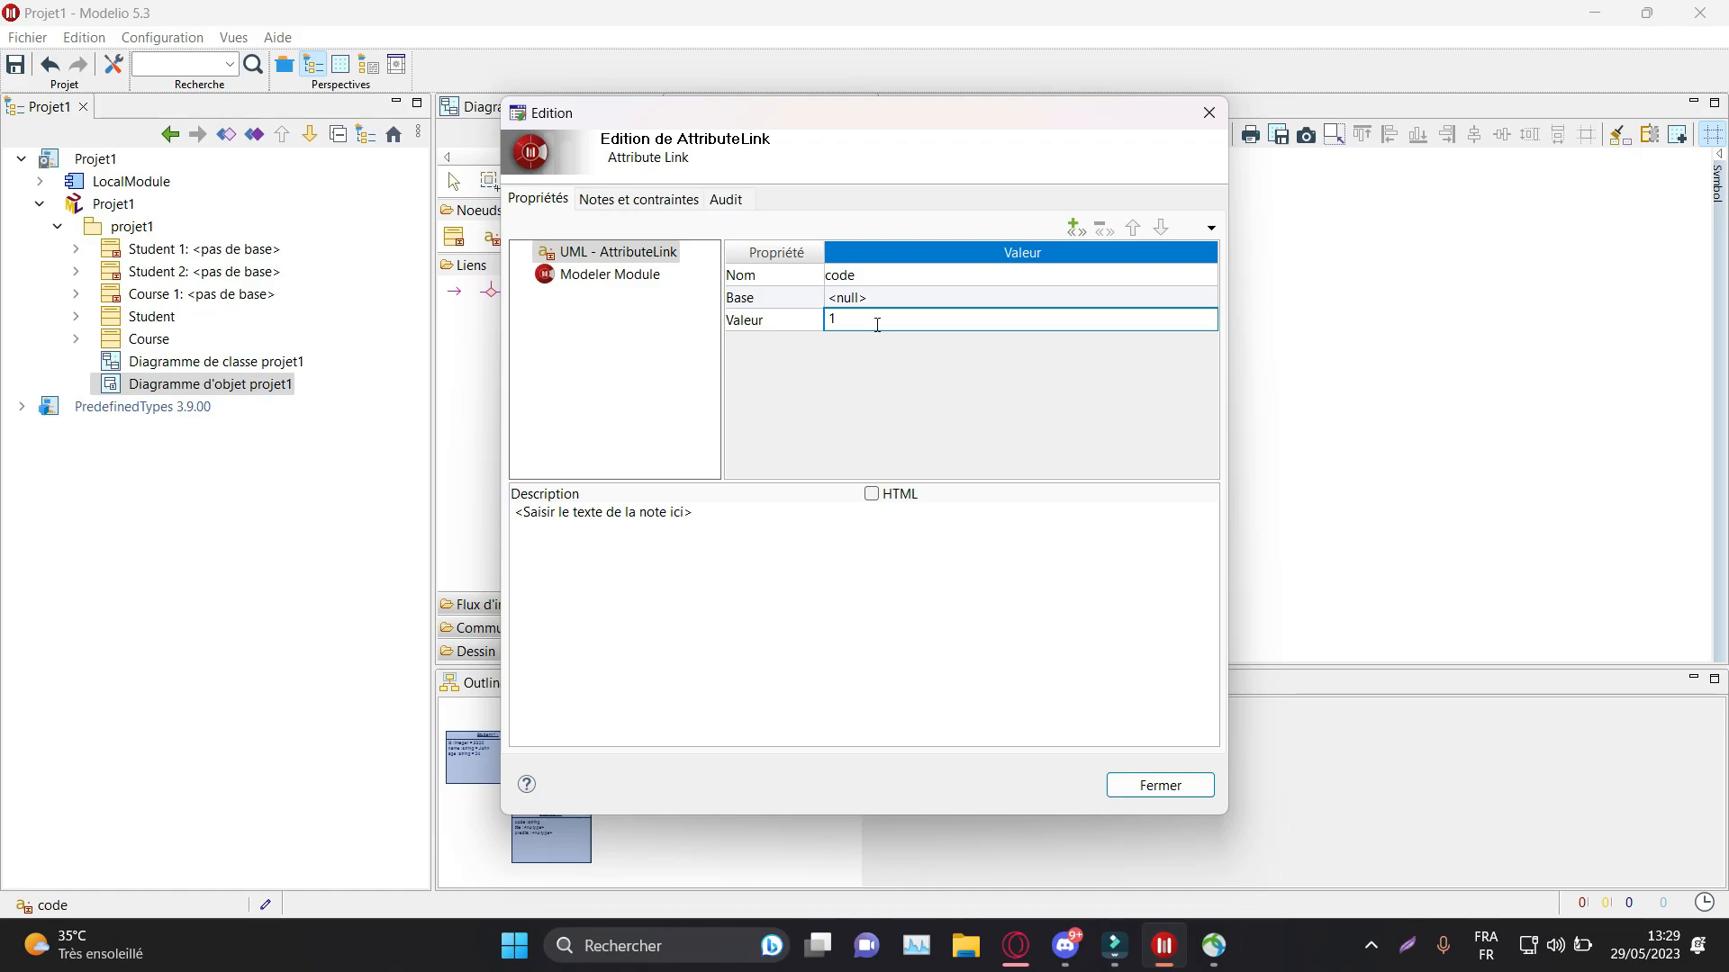
click(1153, 784)
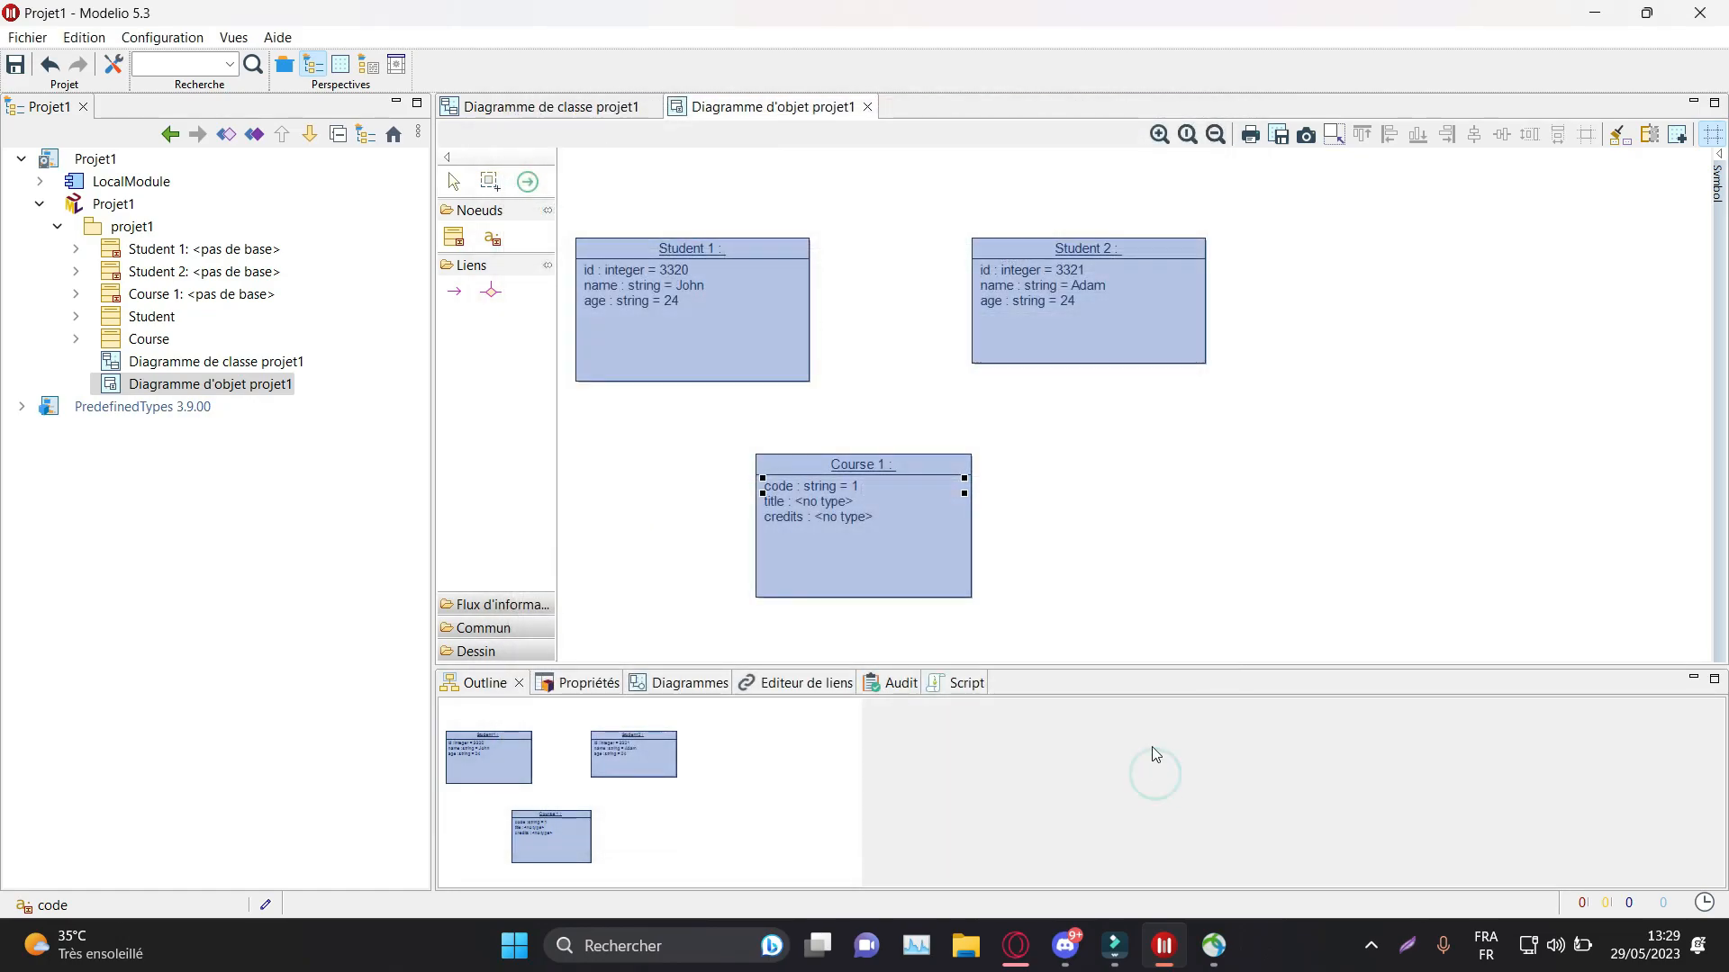
Step: Base Course 1's title attribute link on the Course class's title attribute and set its value to UML
double_click(829, 504)
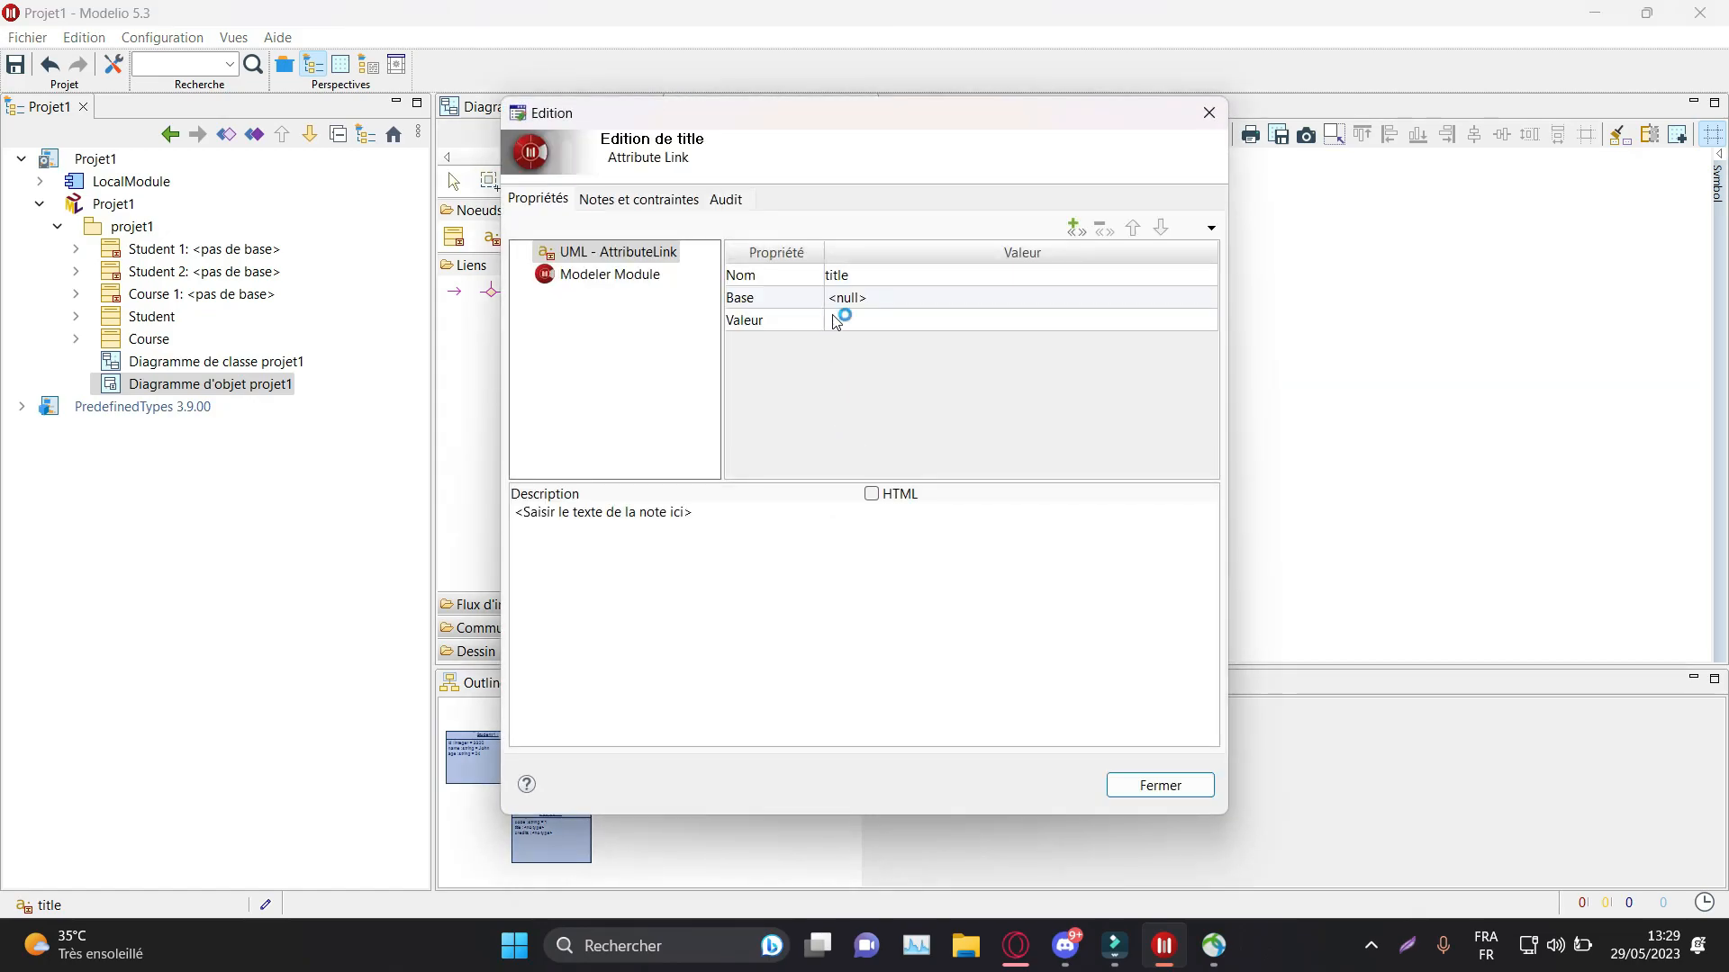
click(882, 300)
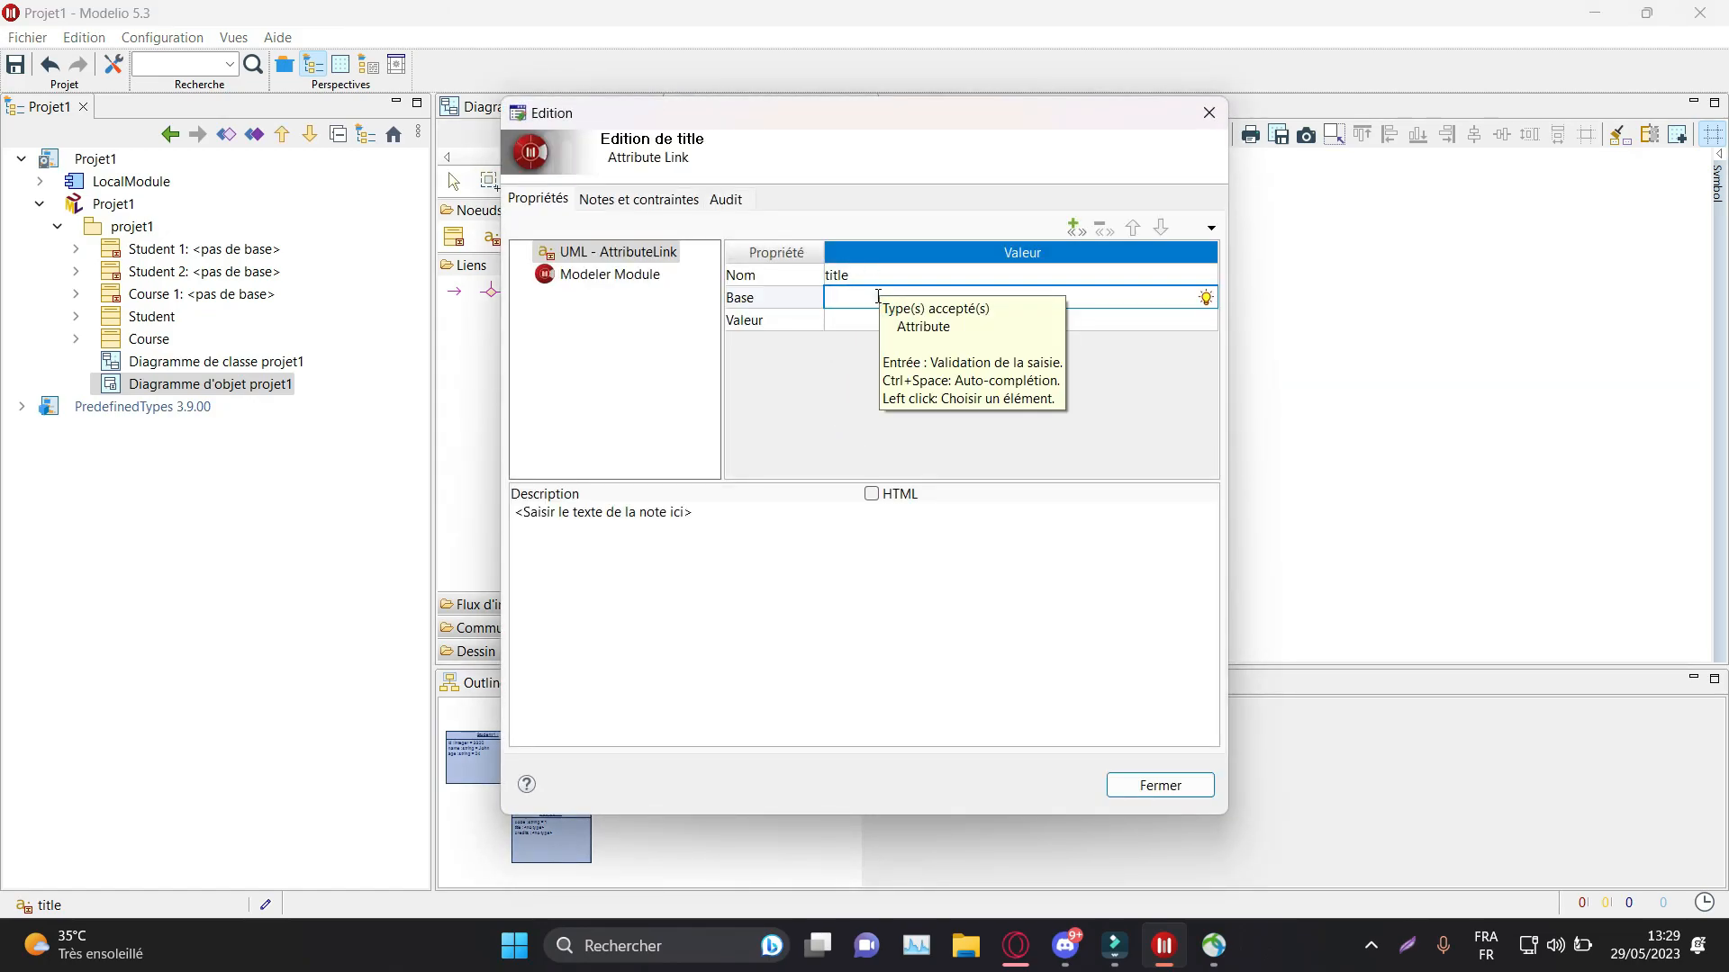
click(878, 302)
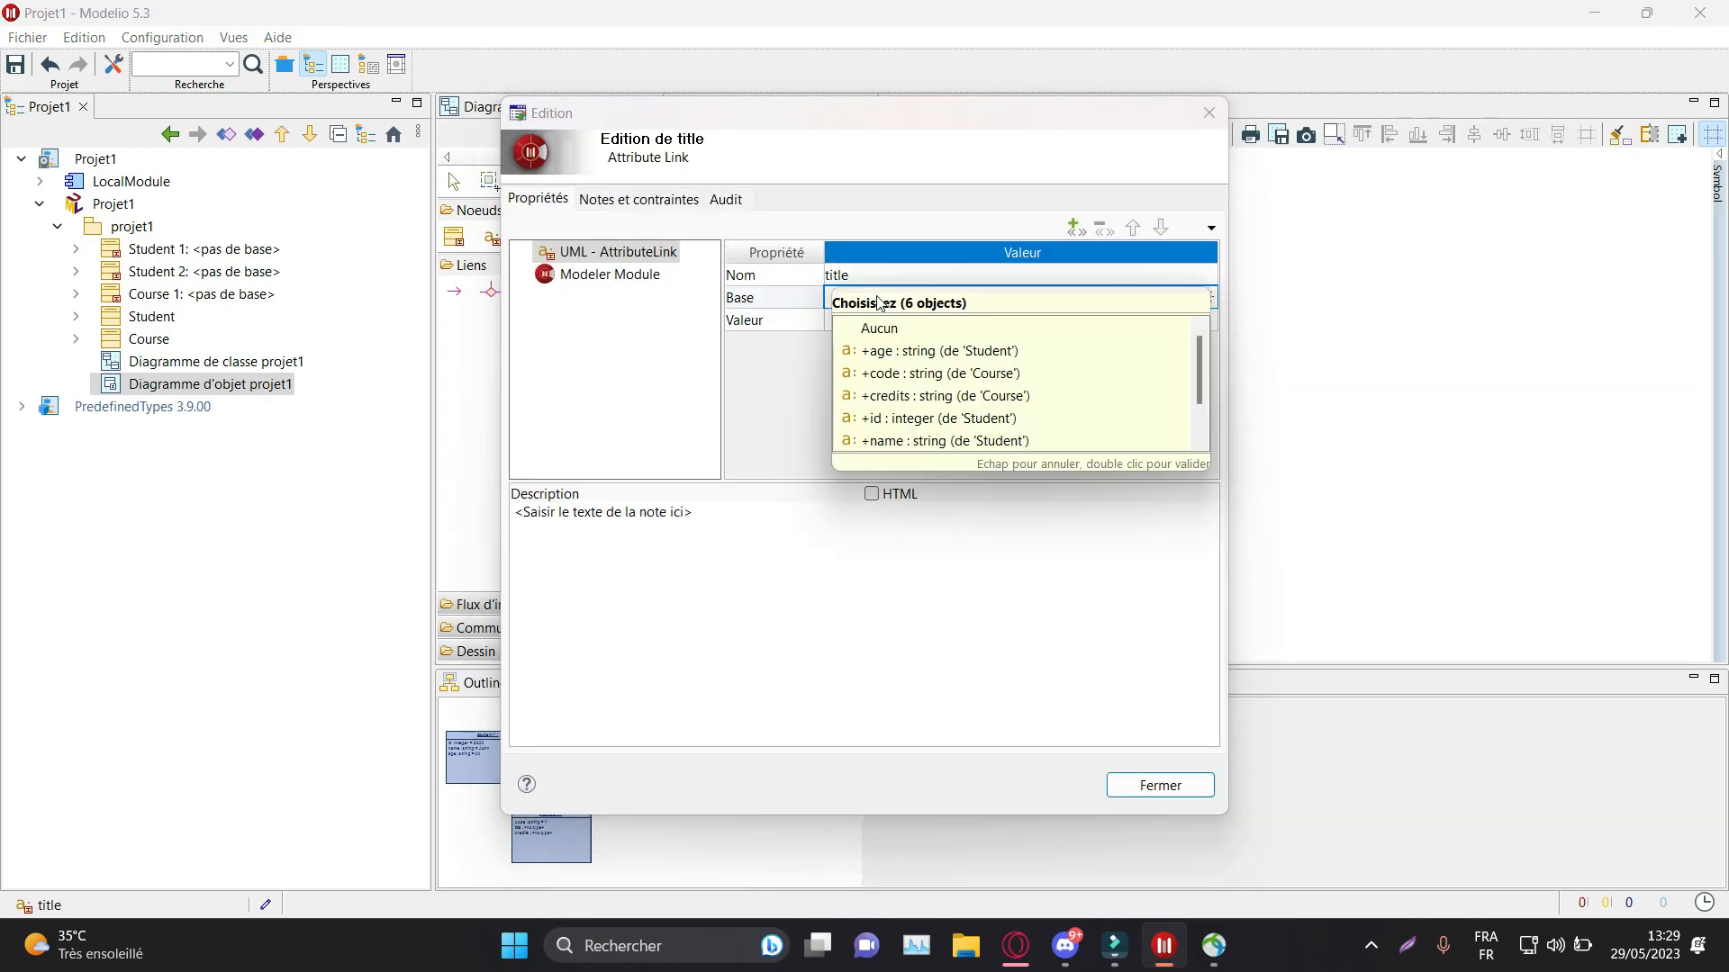
scroll(944, 401, down, 1)
click(949, 421)
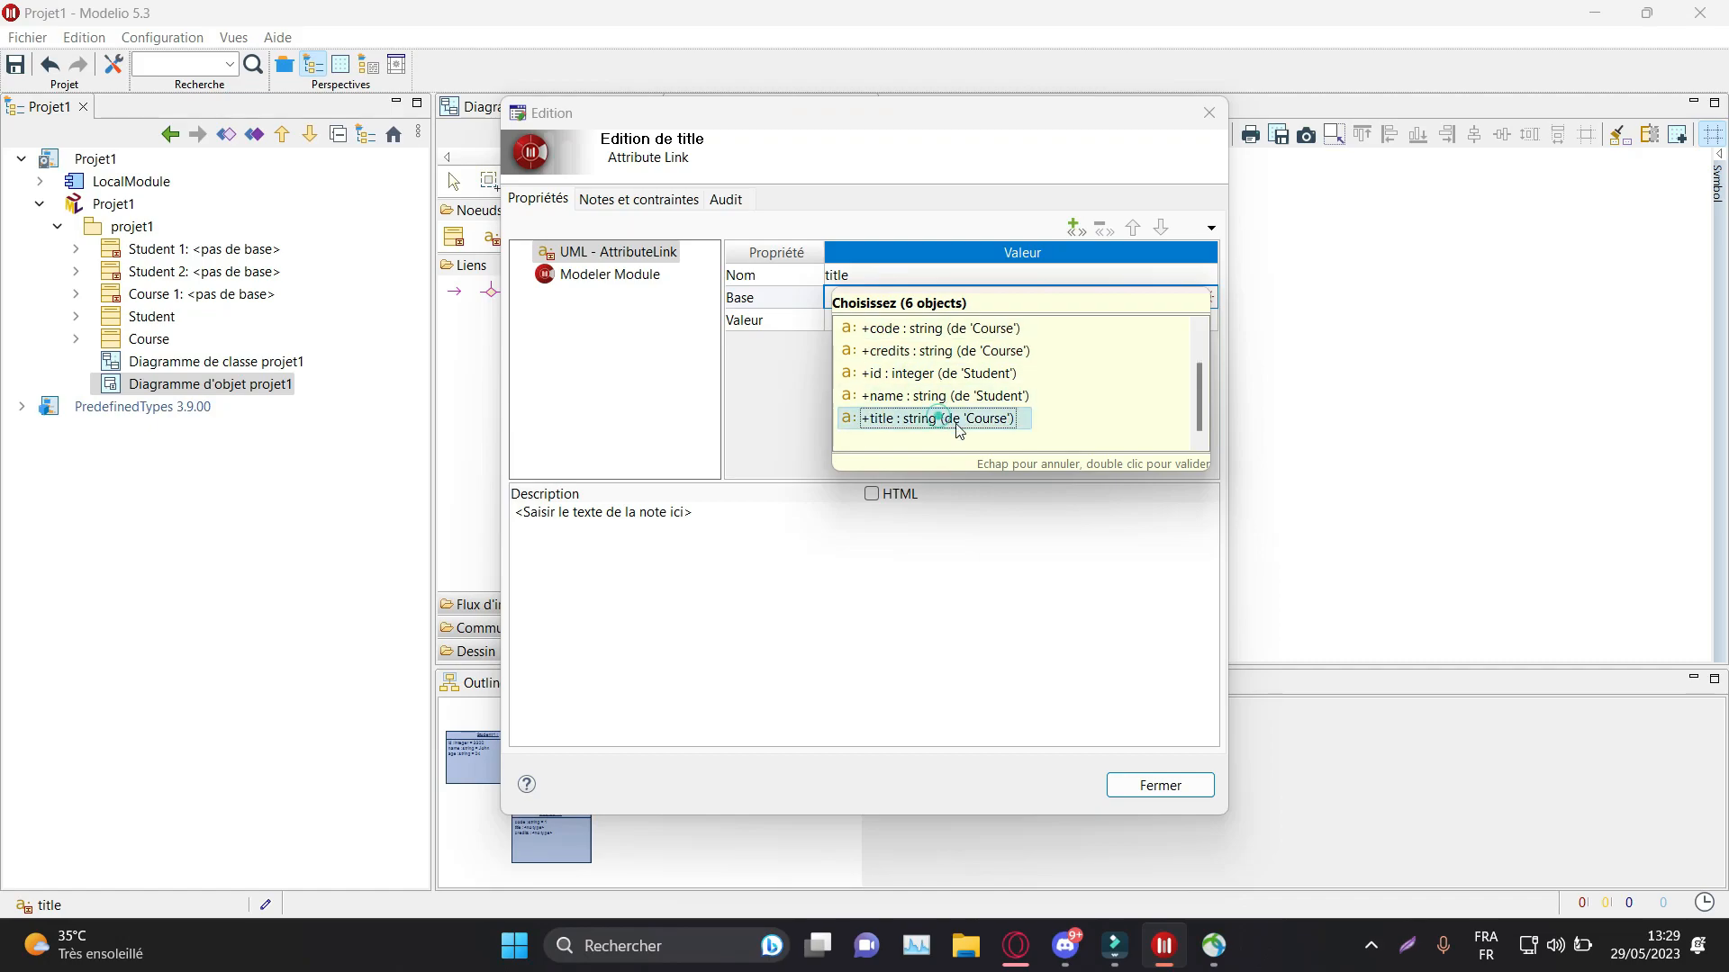
double_click(985, 424)
click(870, 317)
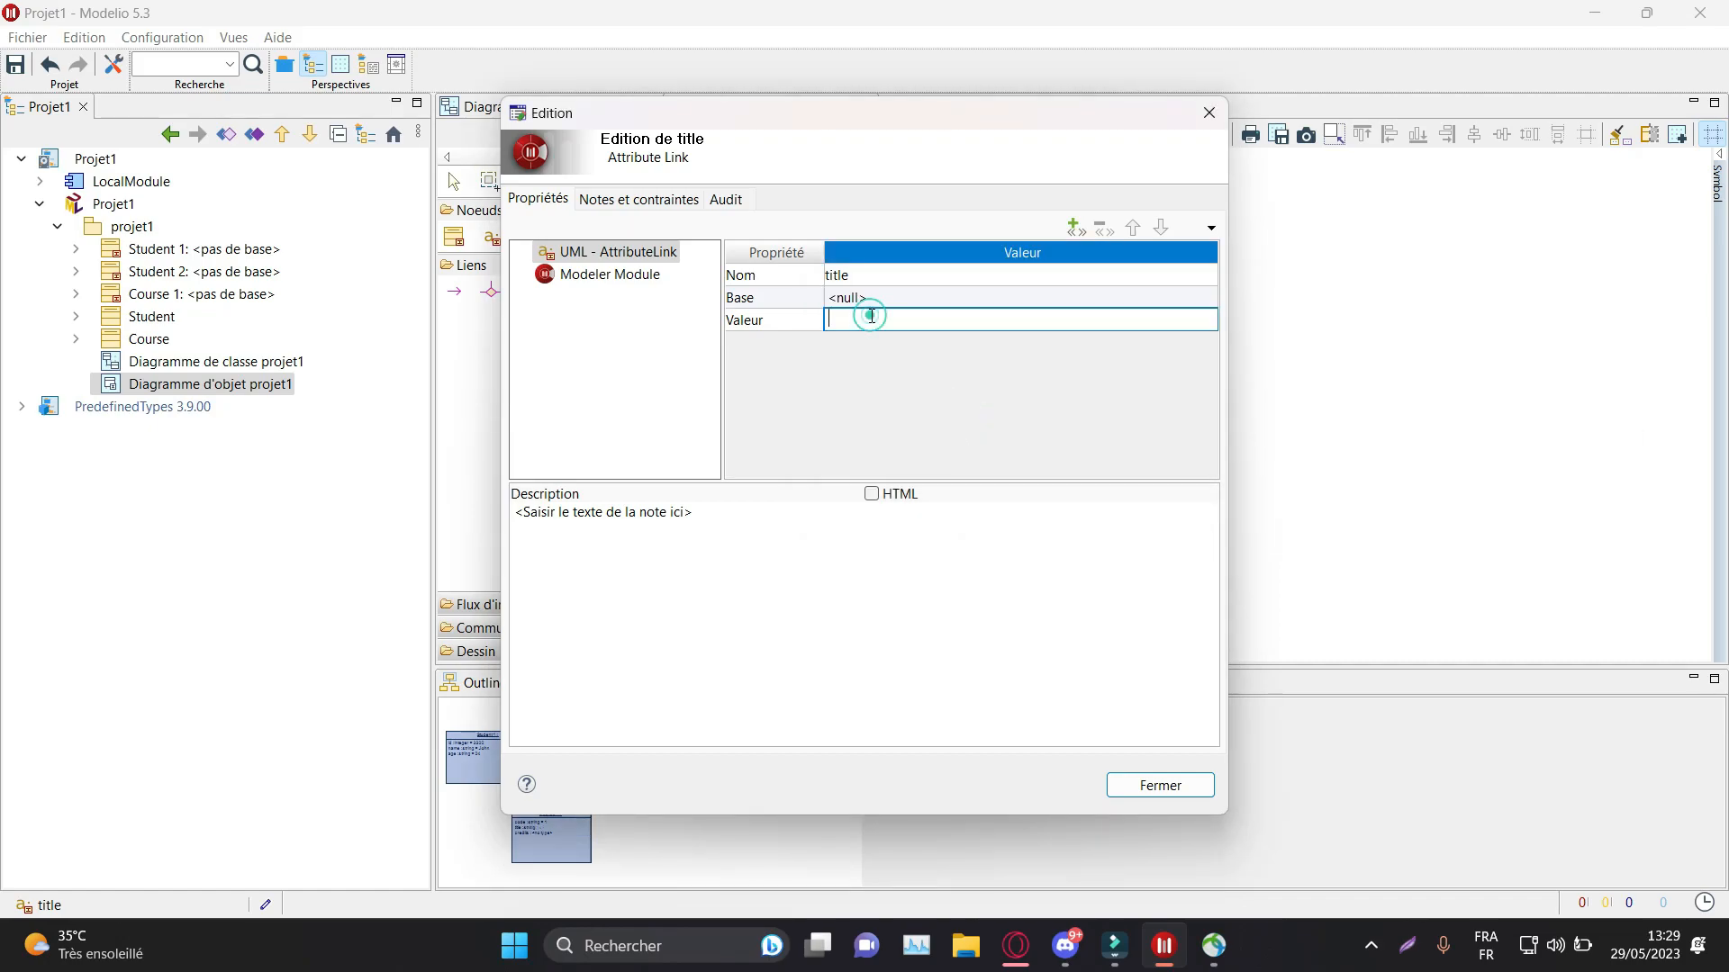
key(Return)
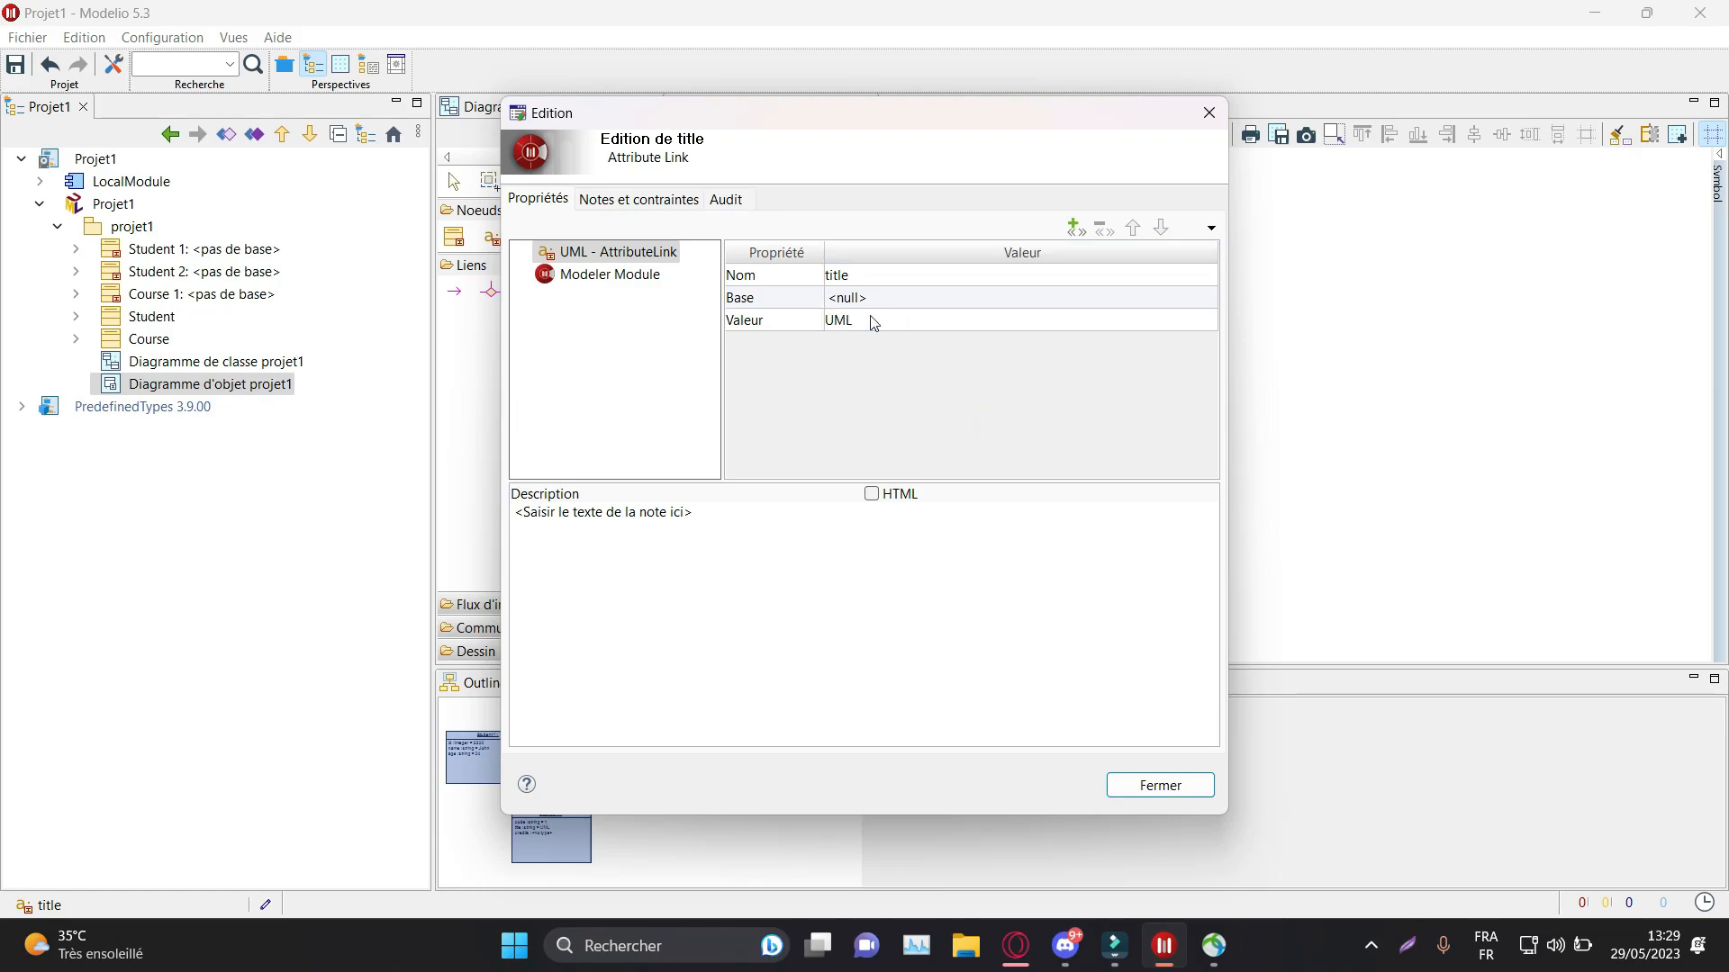
click(1146, 786)
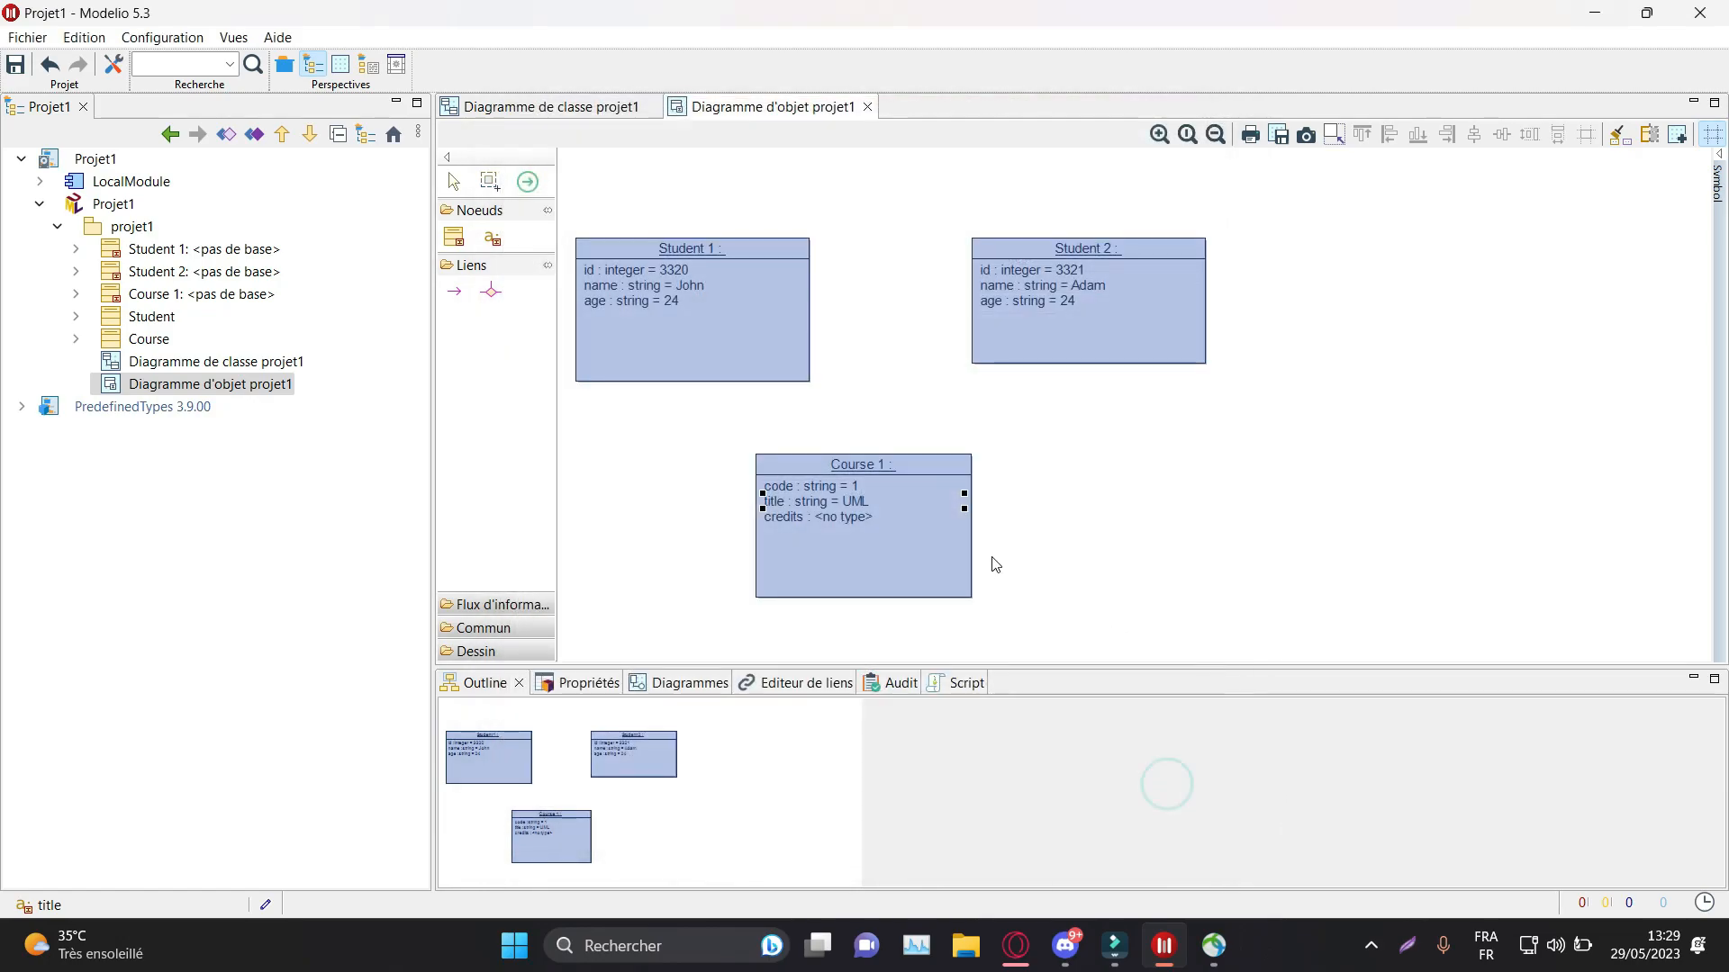
Step: Base Course 1's credits attribute link on the Course class's credits attribute and set its value to 6
click(851, 533)
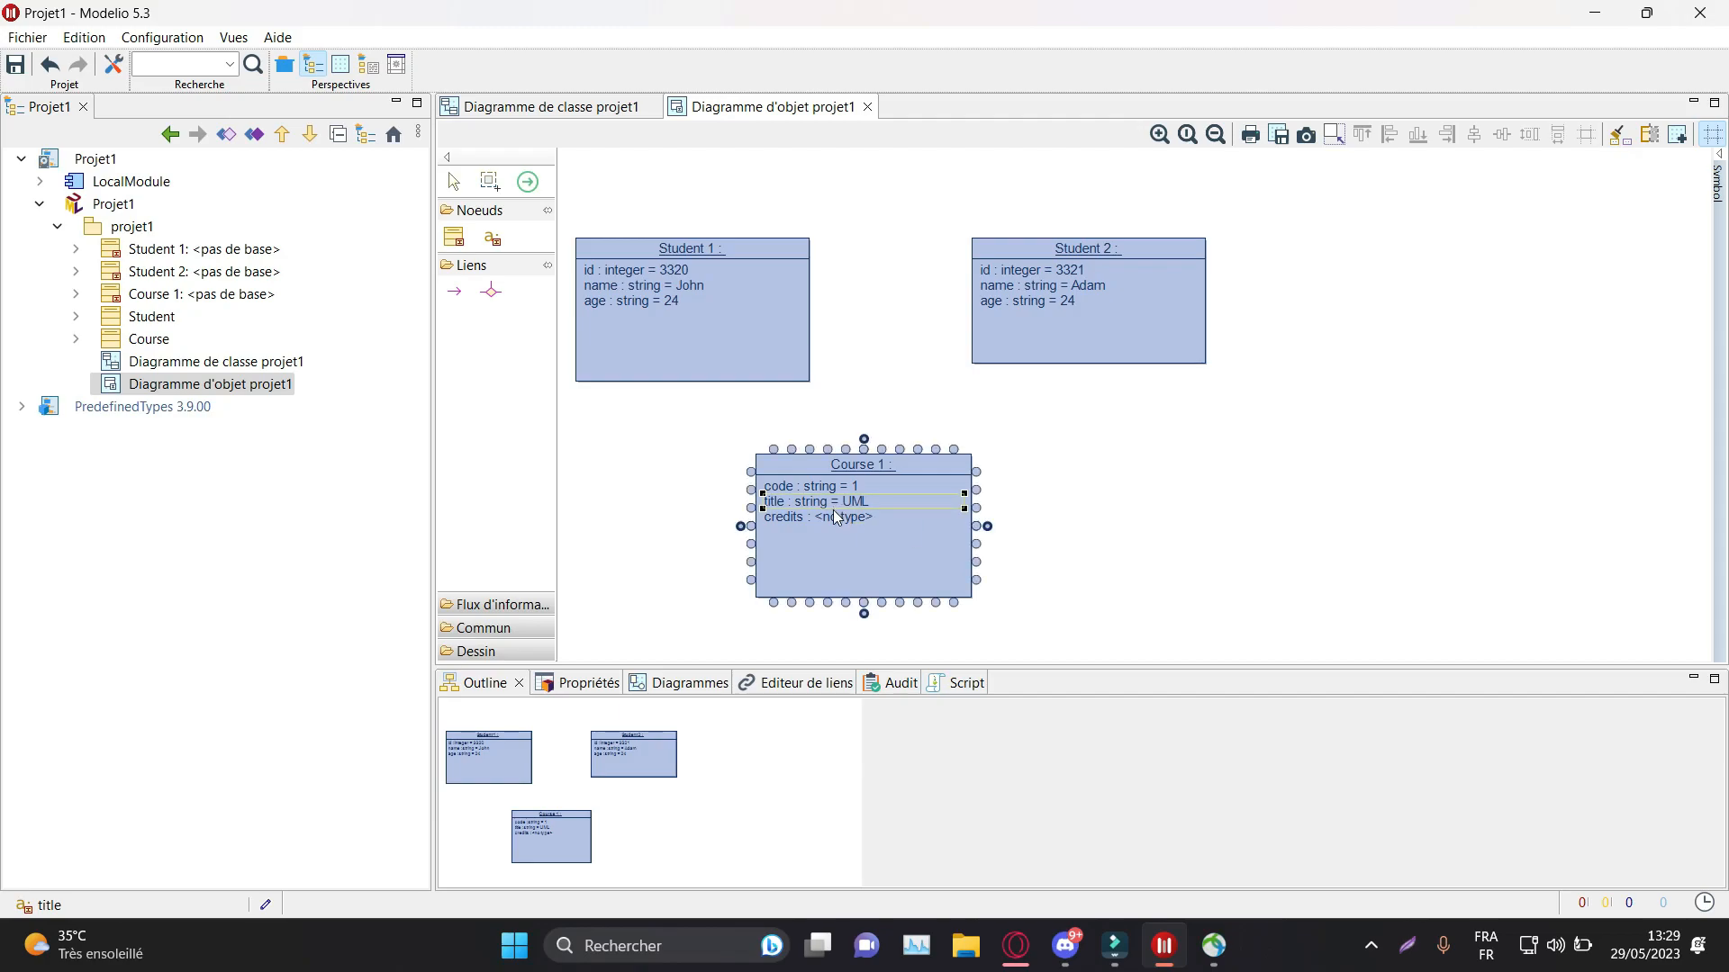
click(855, 523)
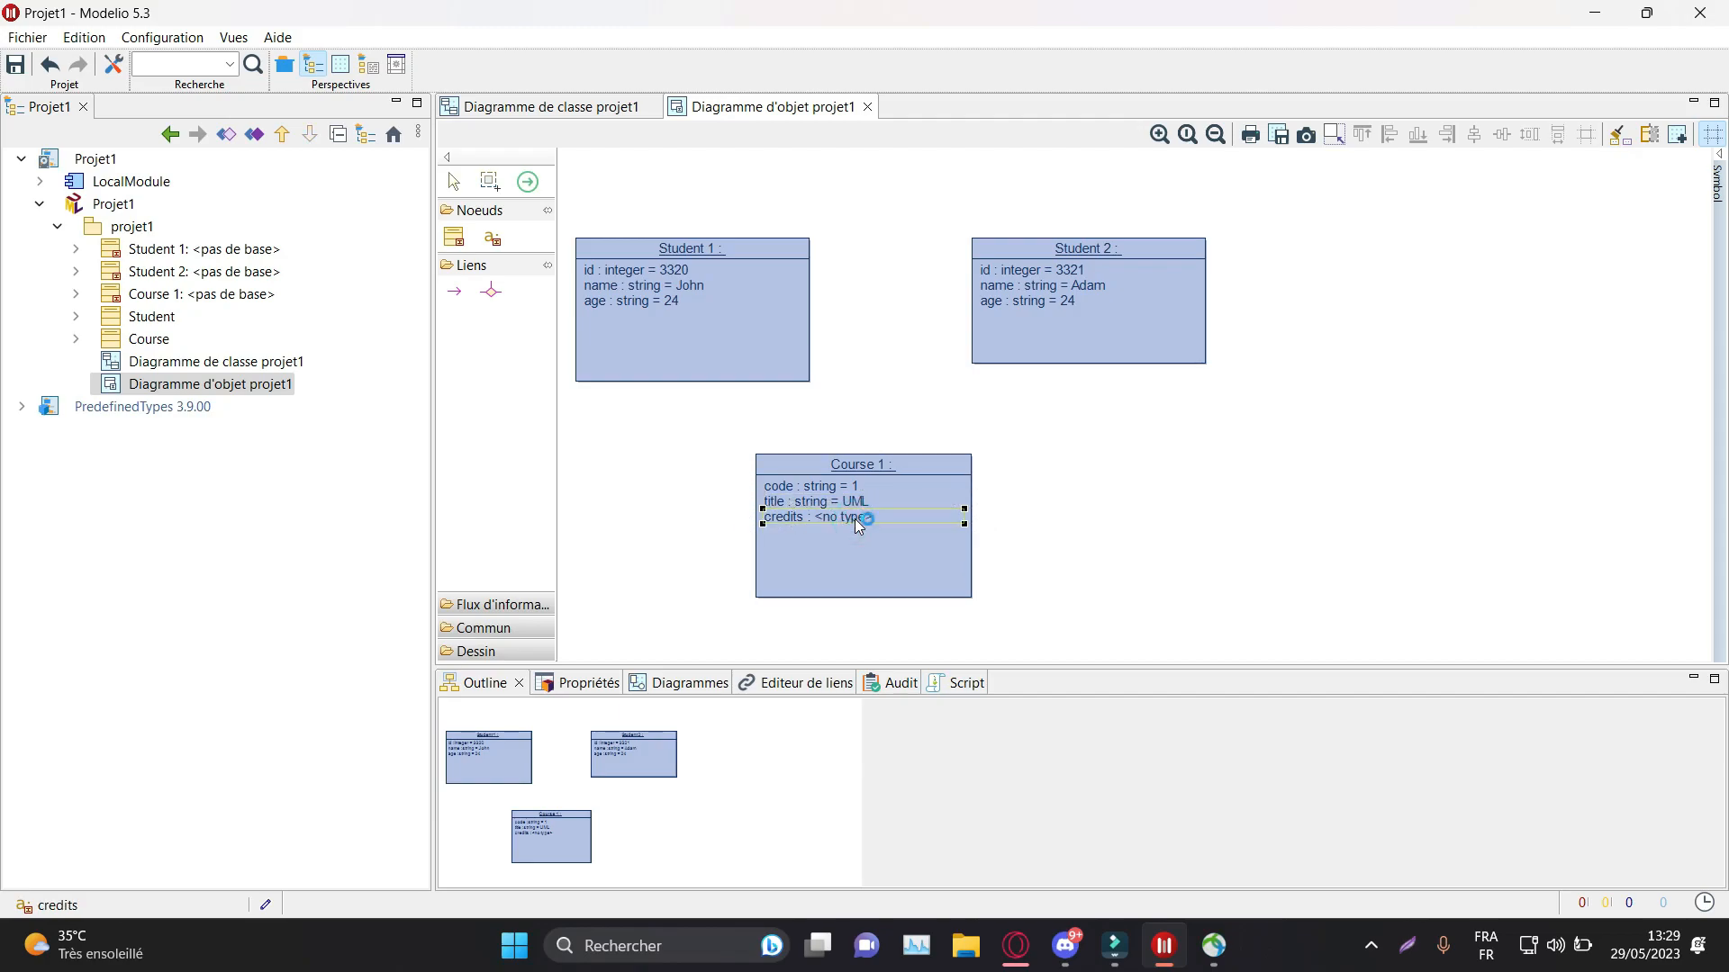
double_click(855, 518)
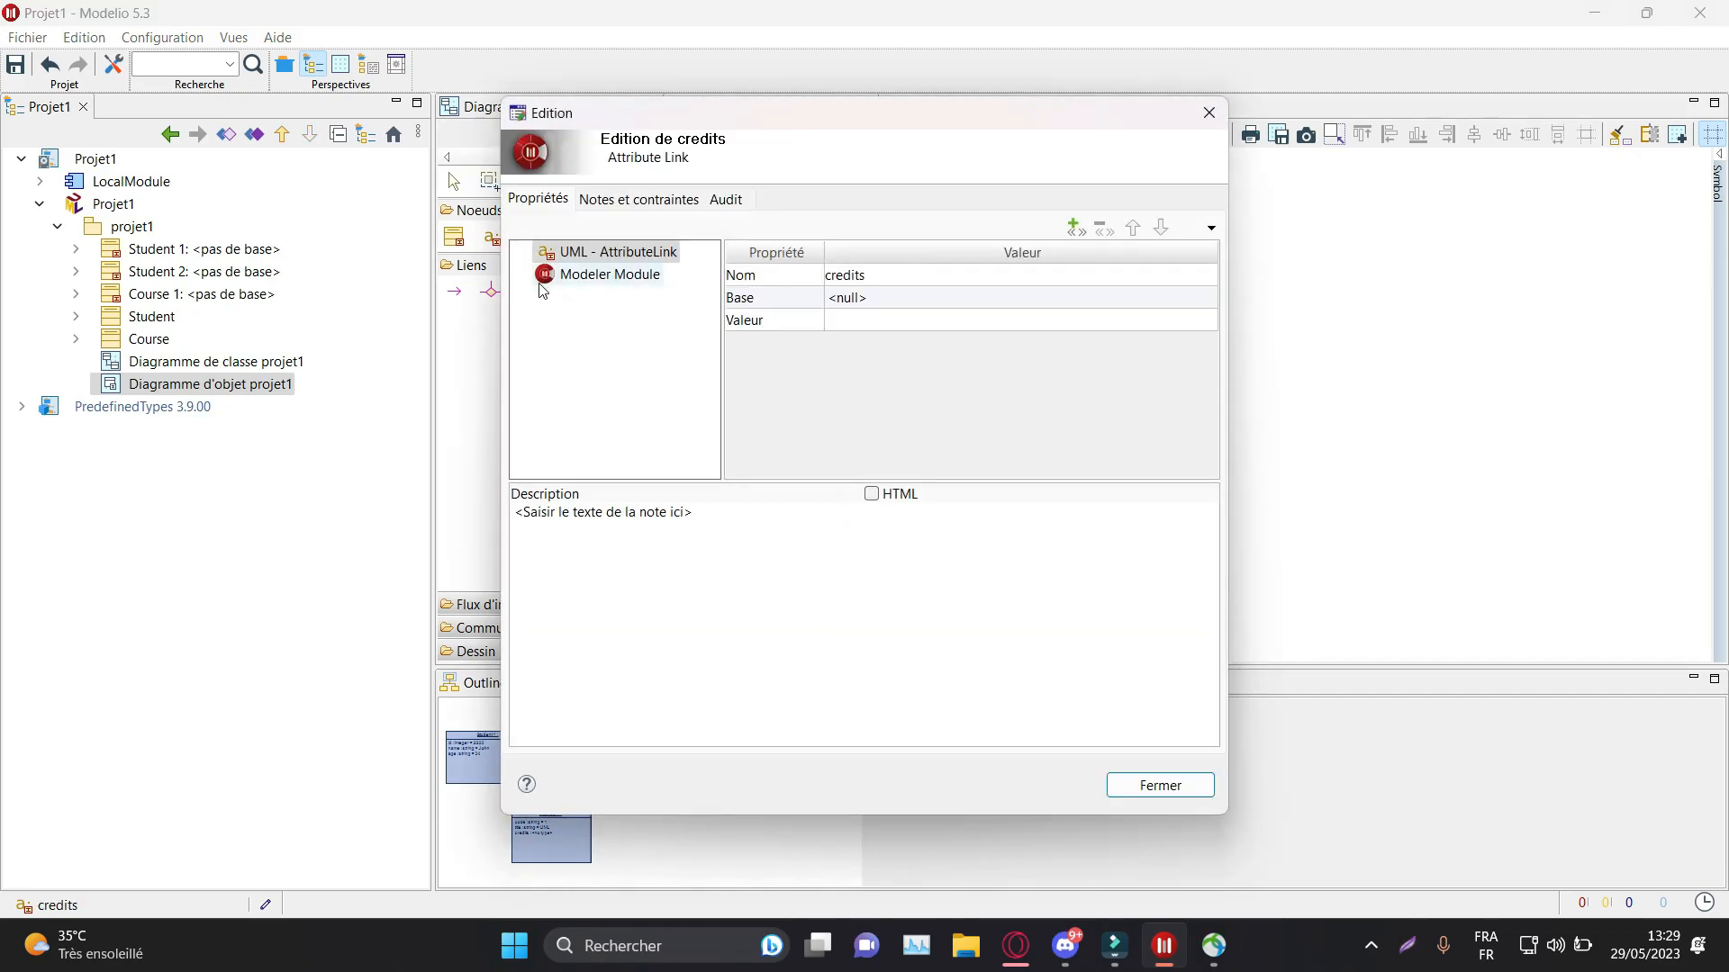
click(857, 304)
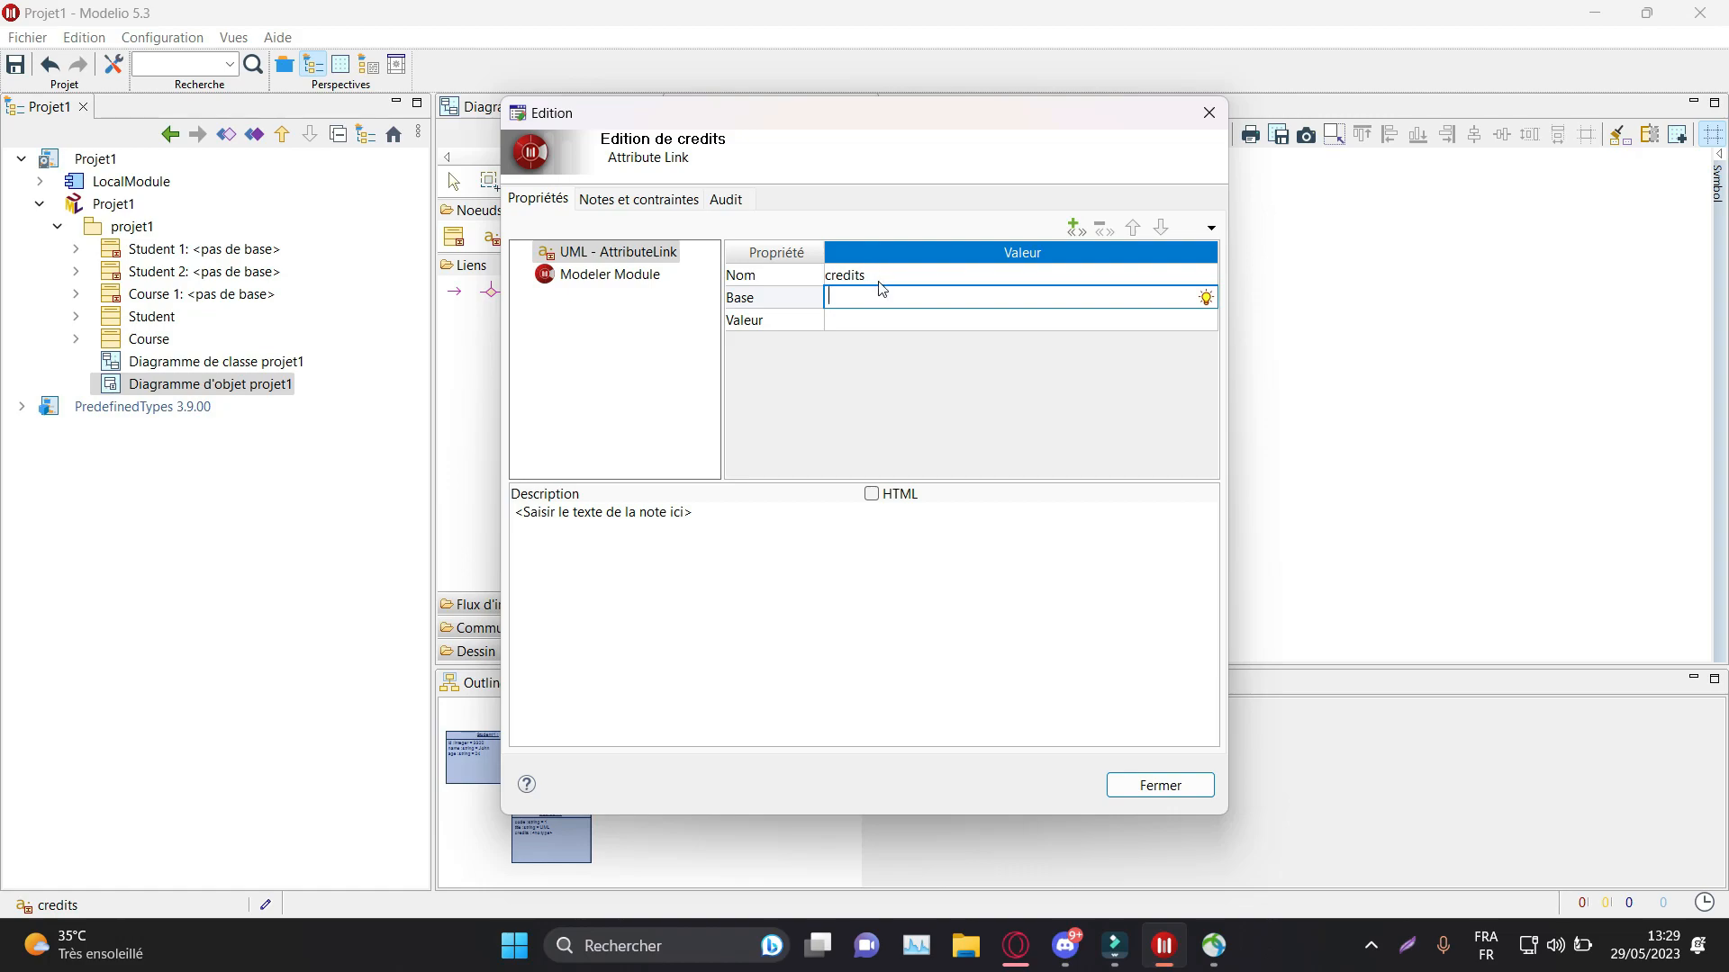
key(ctrl+space)
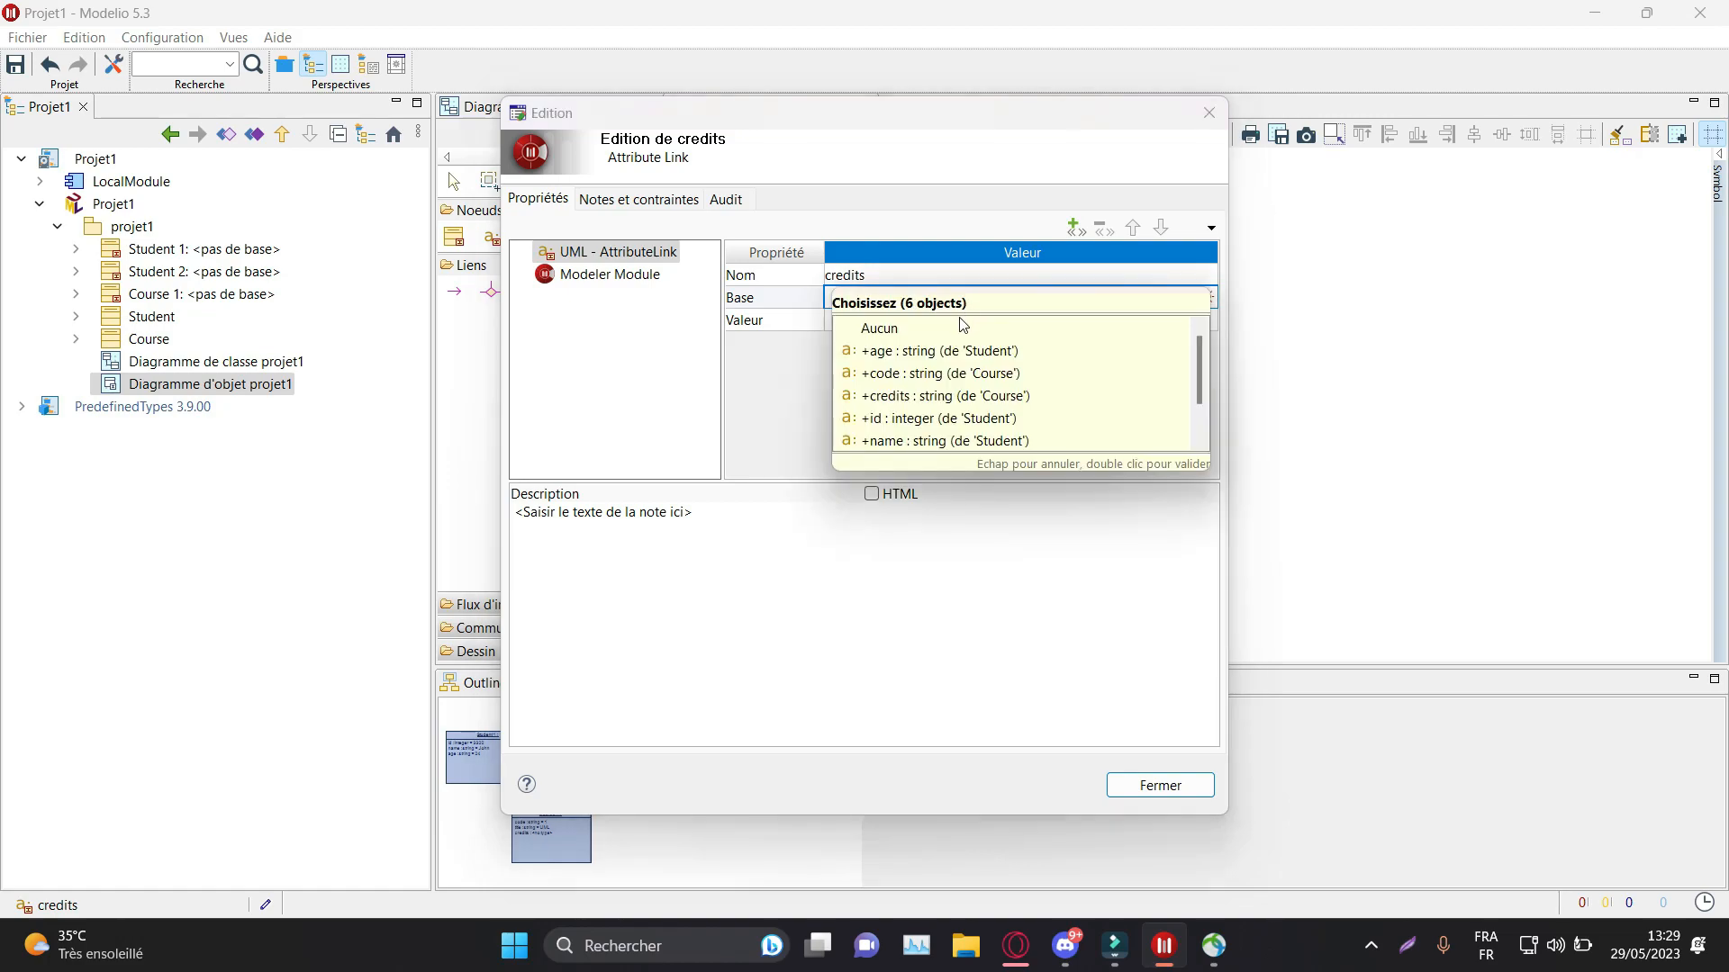
double_click(945, 398)
click(891, 321)
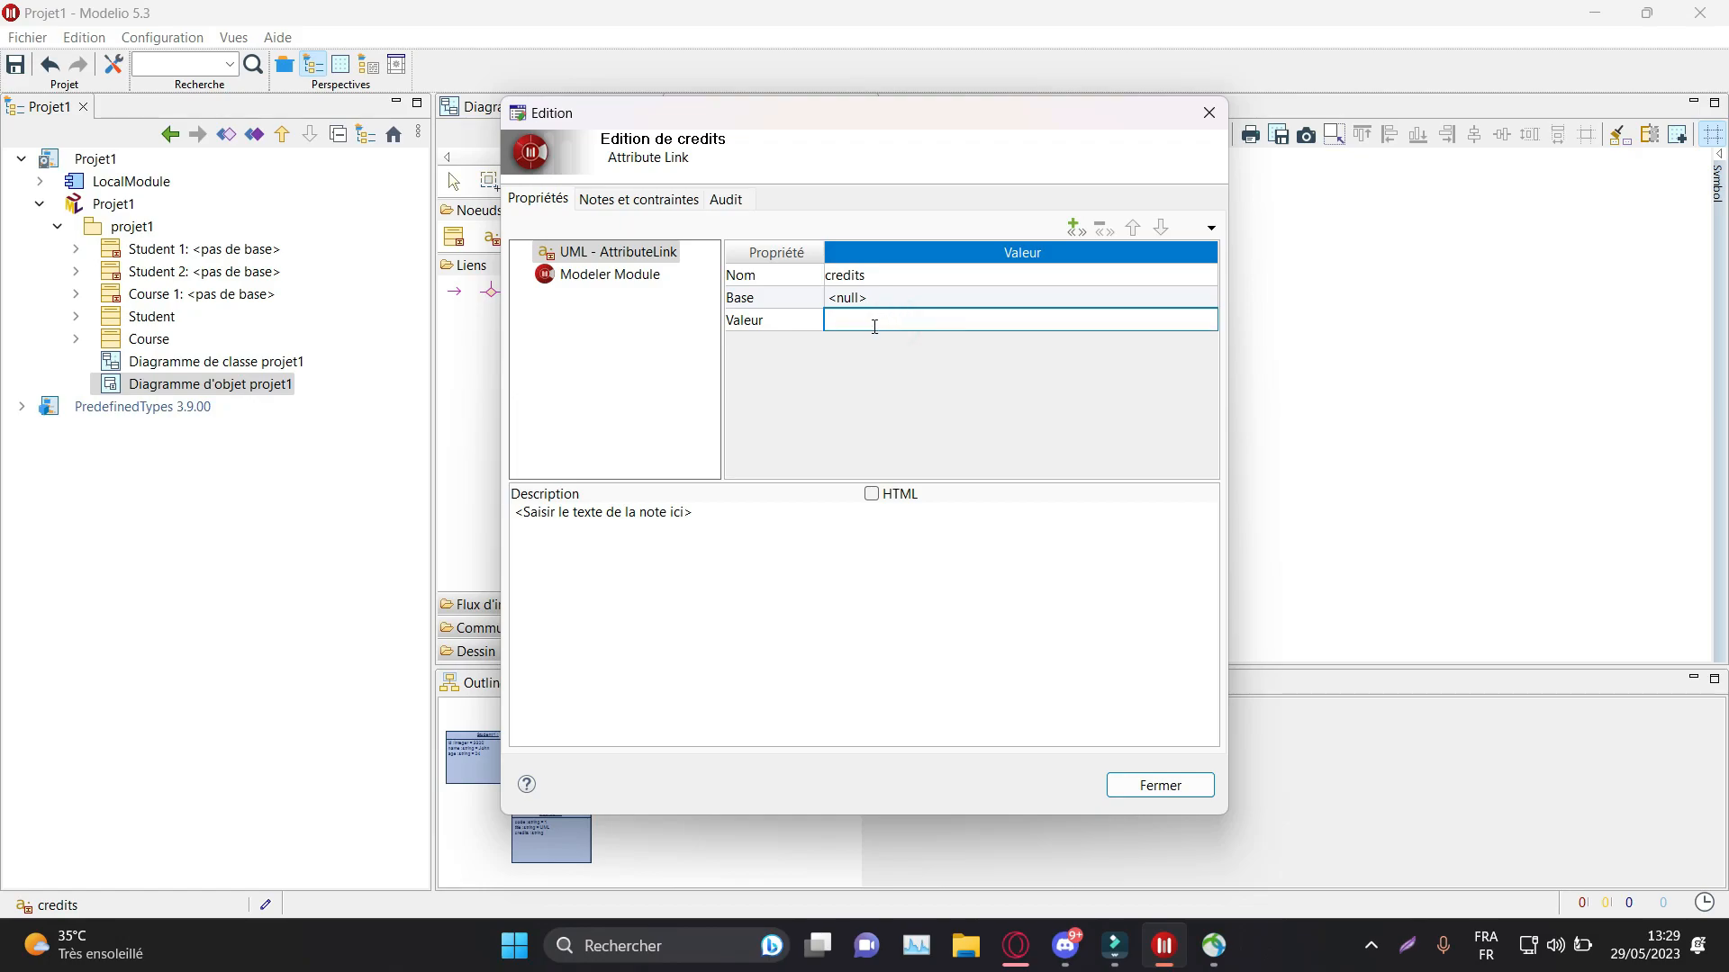
text(6)
click(1014, 405)
click(1159, 785)
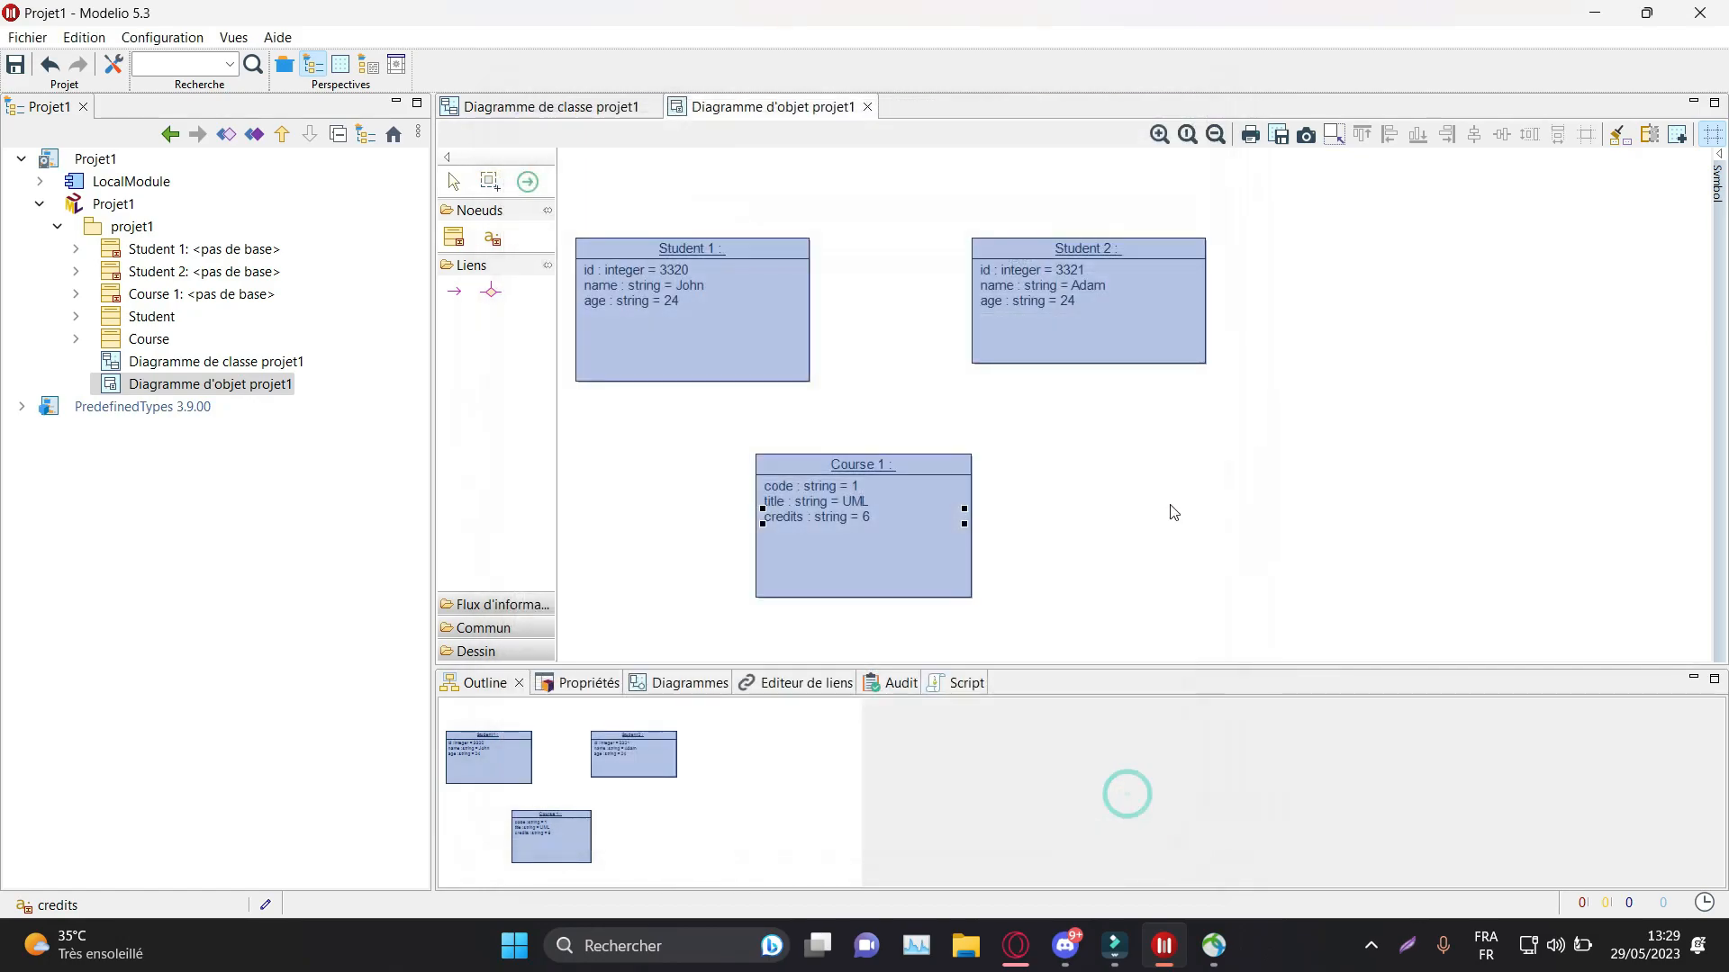
click(1169, 504)
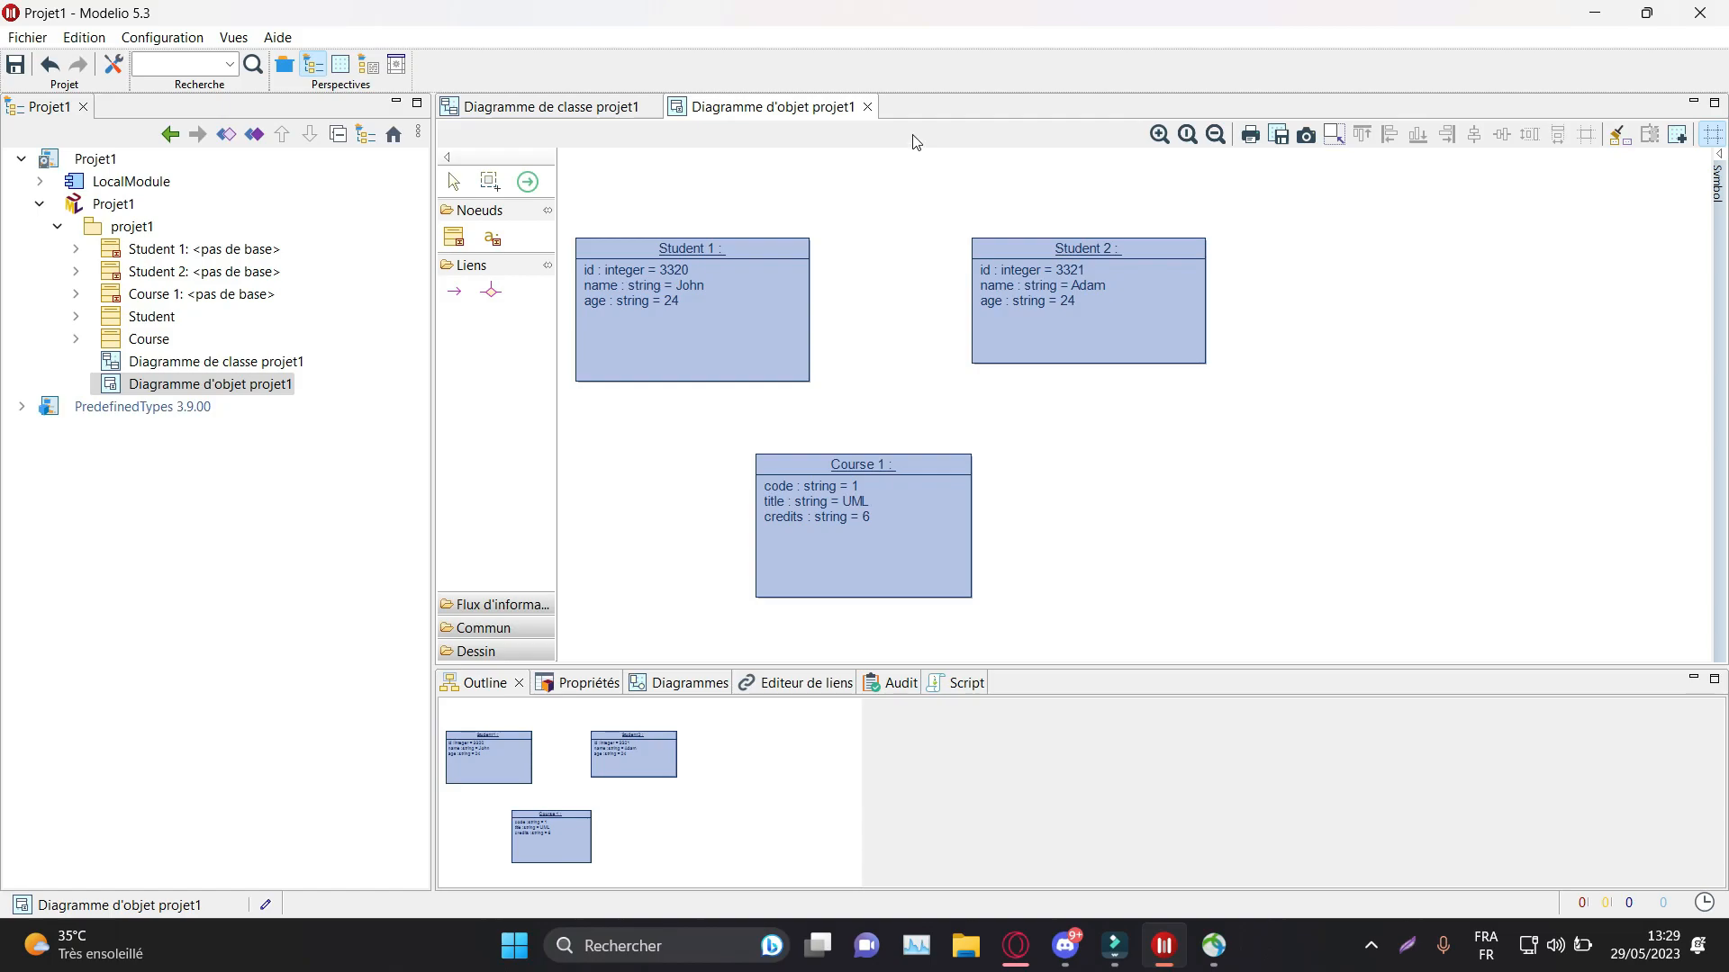
Step: Move the Student 1, Student 2 and Course 1 instances together to the right and slightly up in the object diagram
click(453, 181)
drag(1268, 574, 605, 195)
drag(738, 321, 856, 314)
click(1510, 598)
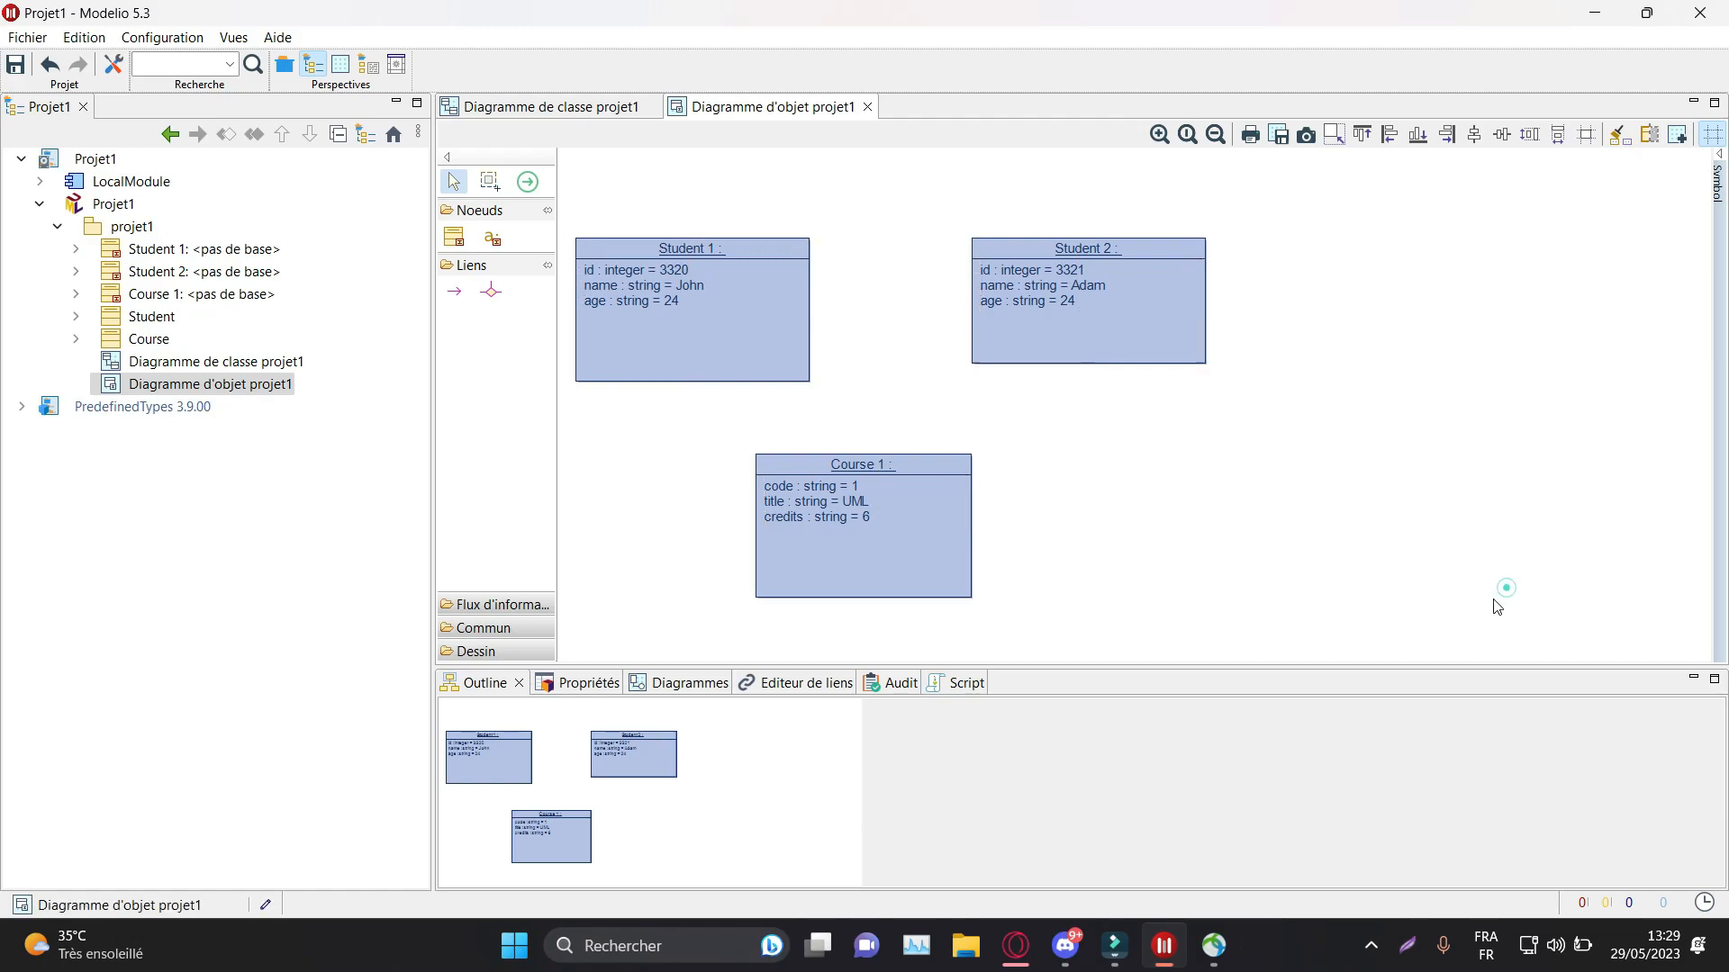
drag(1486, 642, 572, 214)
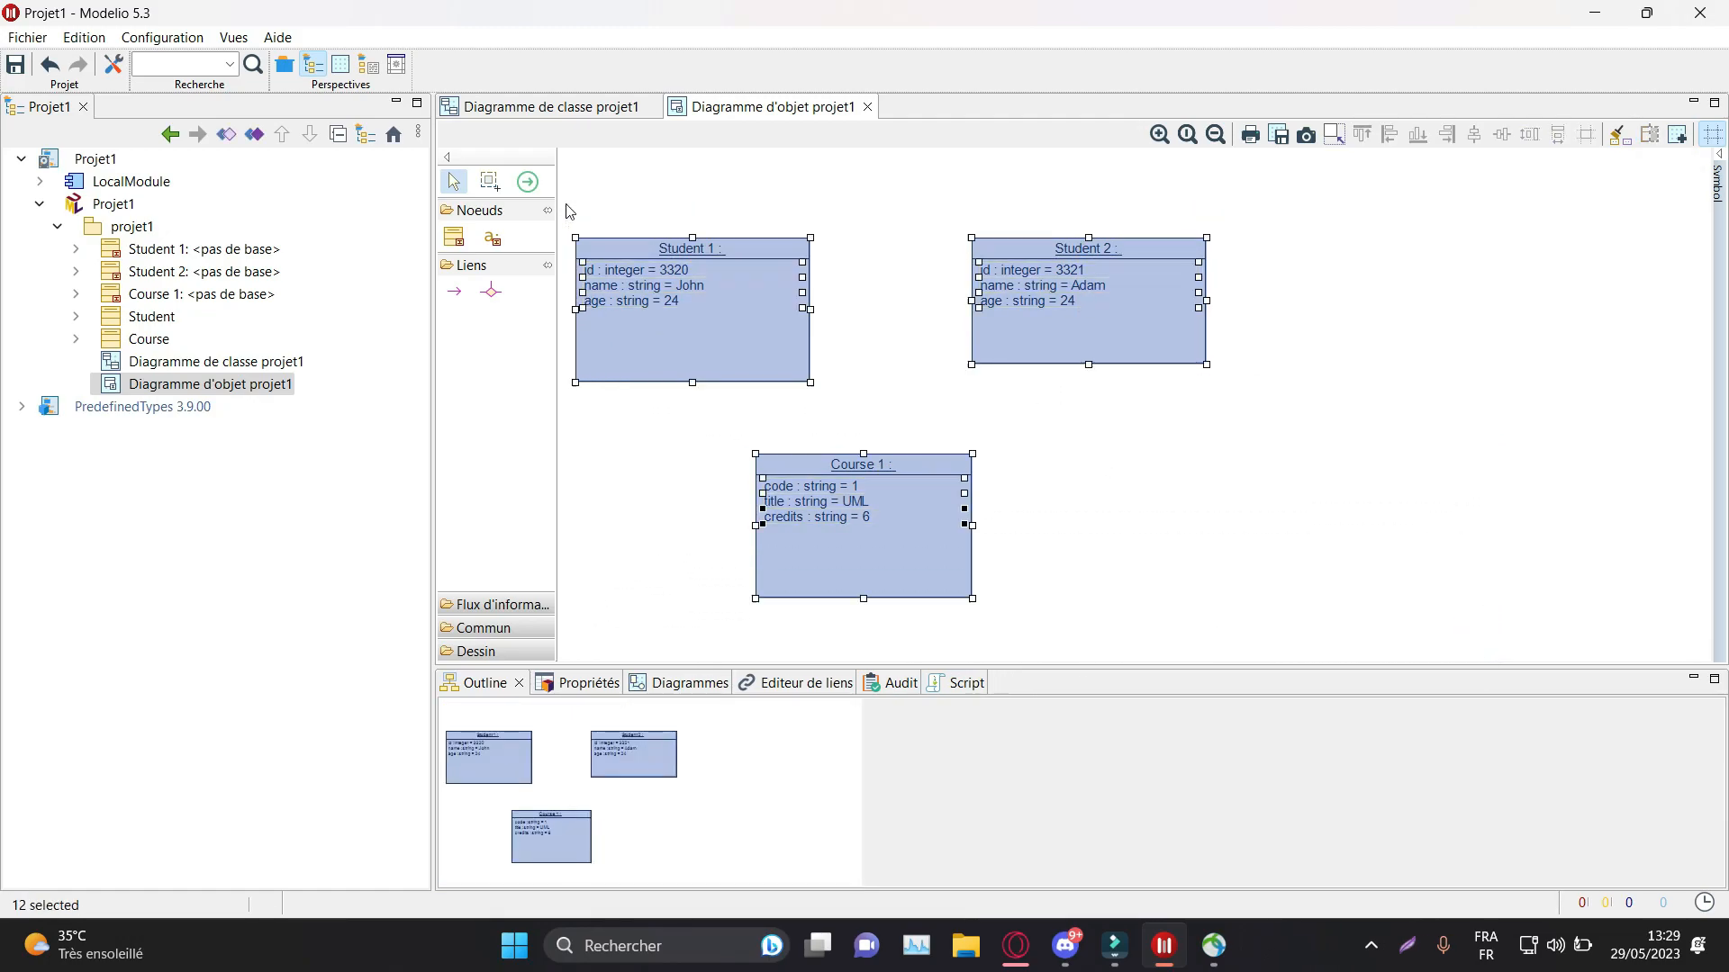
drag(776, 331, 973, 306)
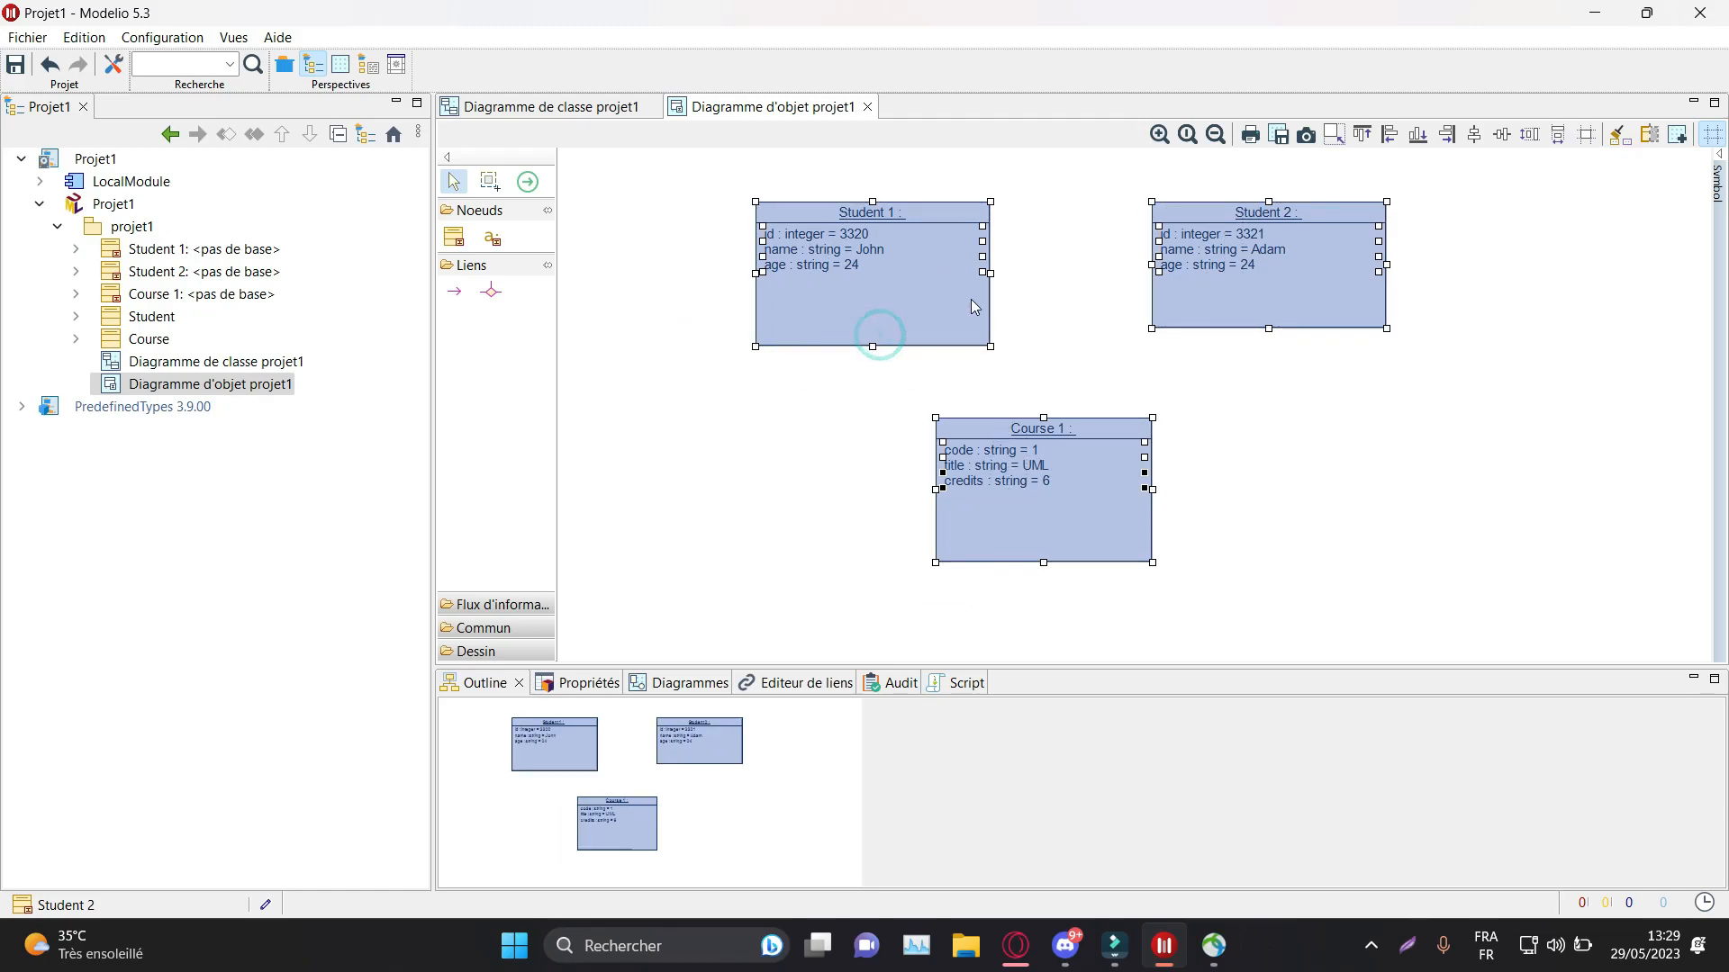
click(1216, 134)
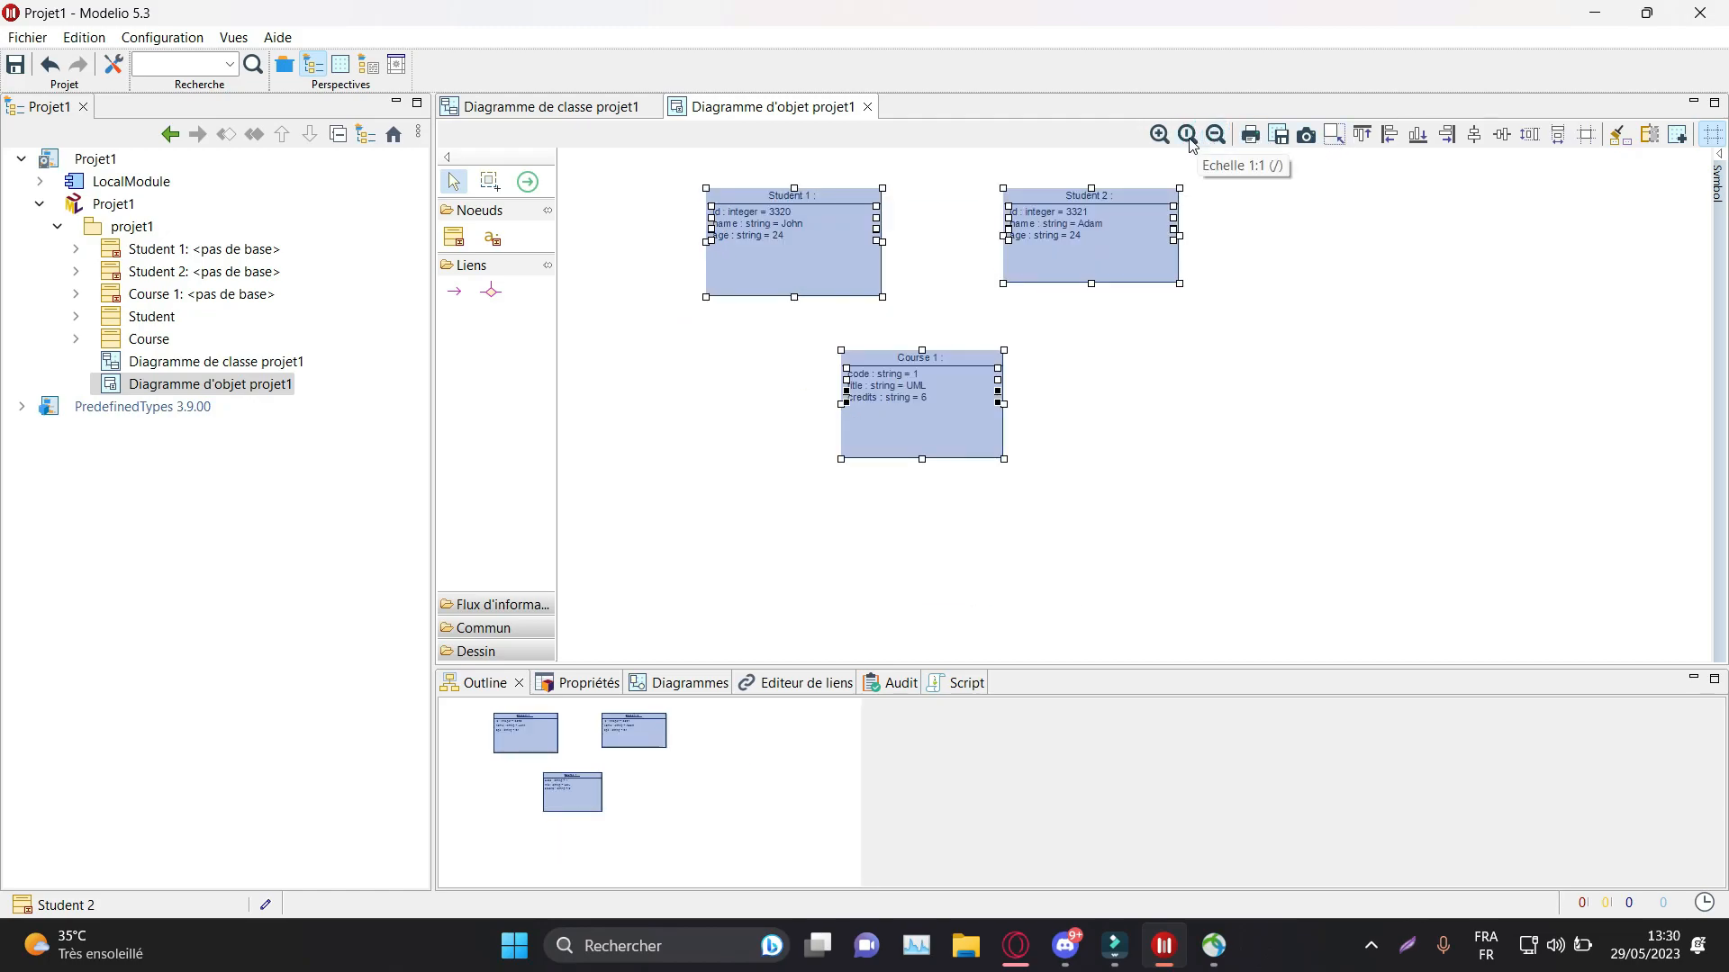
click(1159, 134)
click(1454, 329)
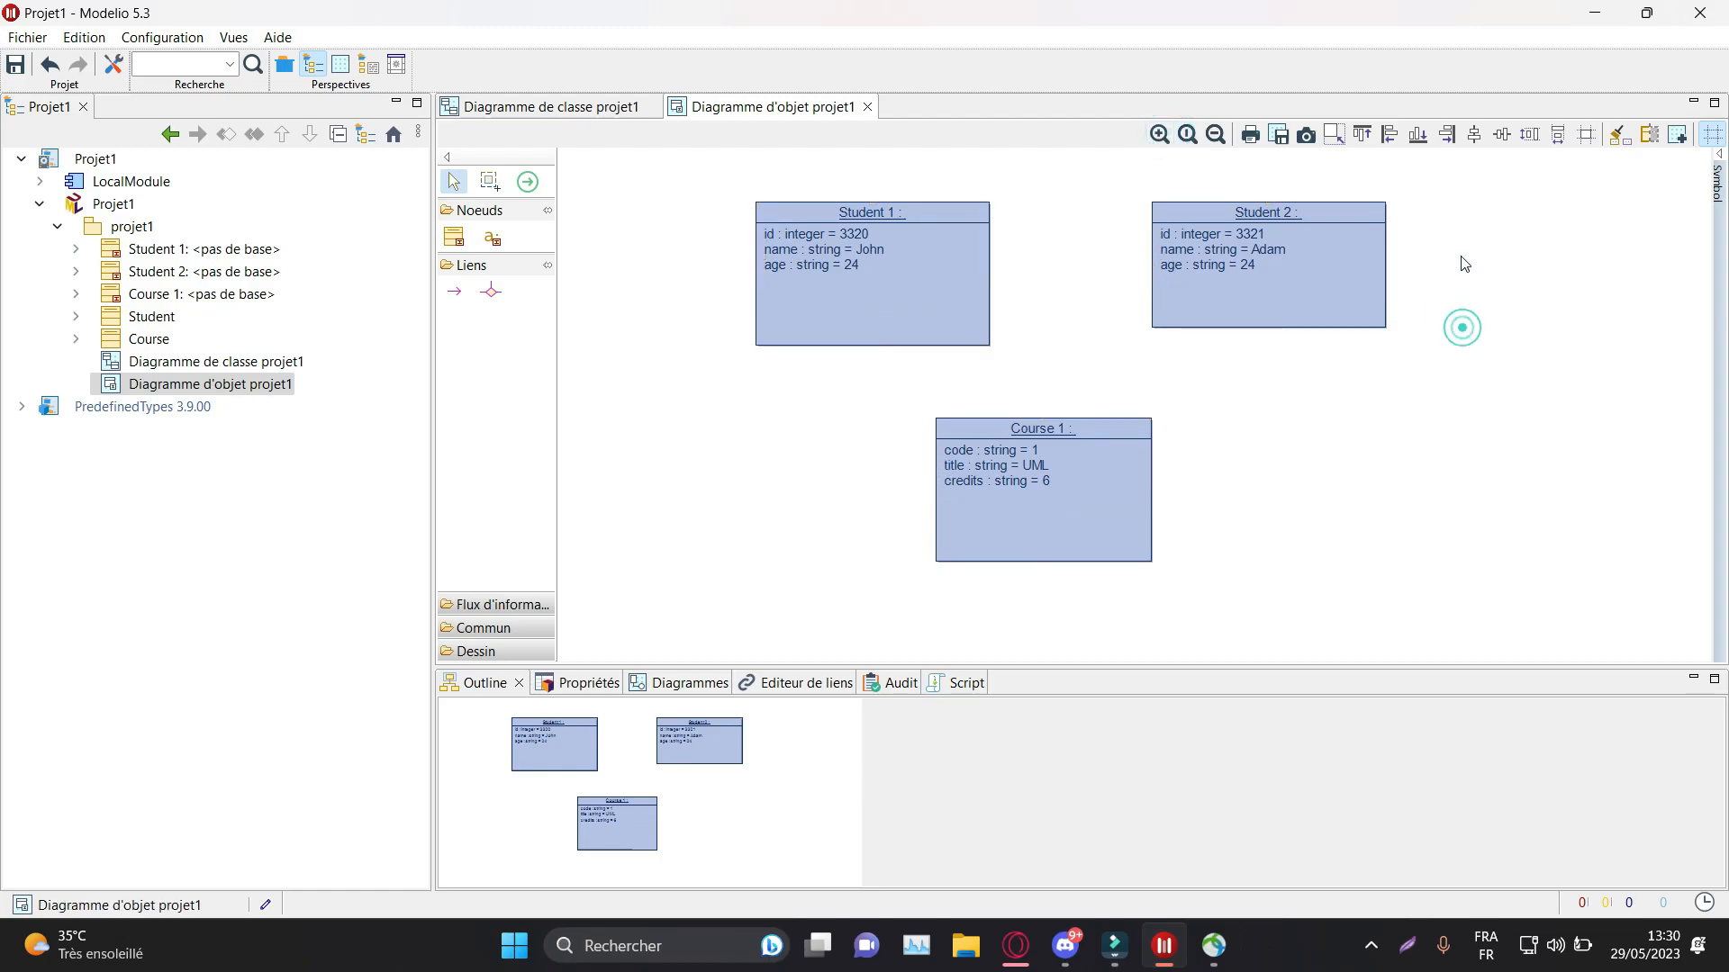
Step: Shift the Course 1 instance slightly right and down so it sits below and between the two student instances
click(935, 283)
click(1519, 540)
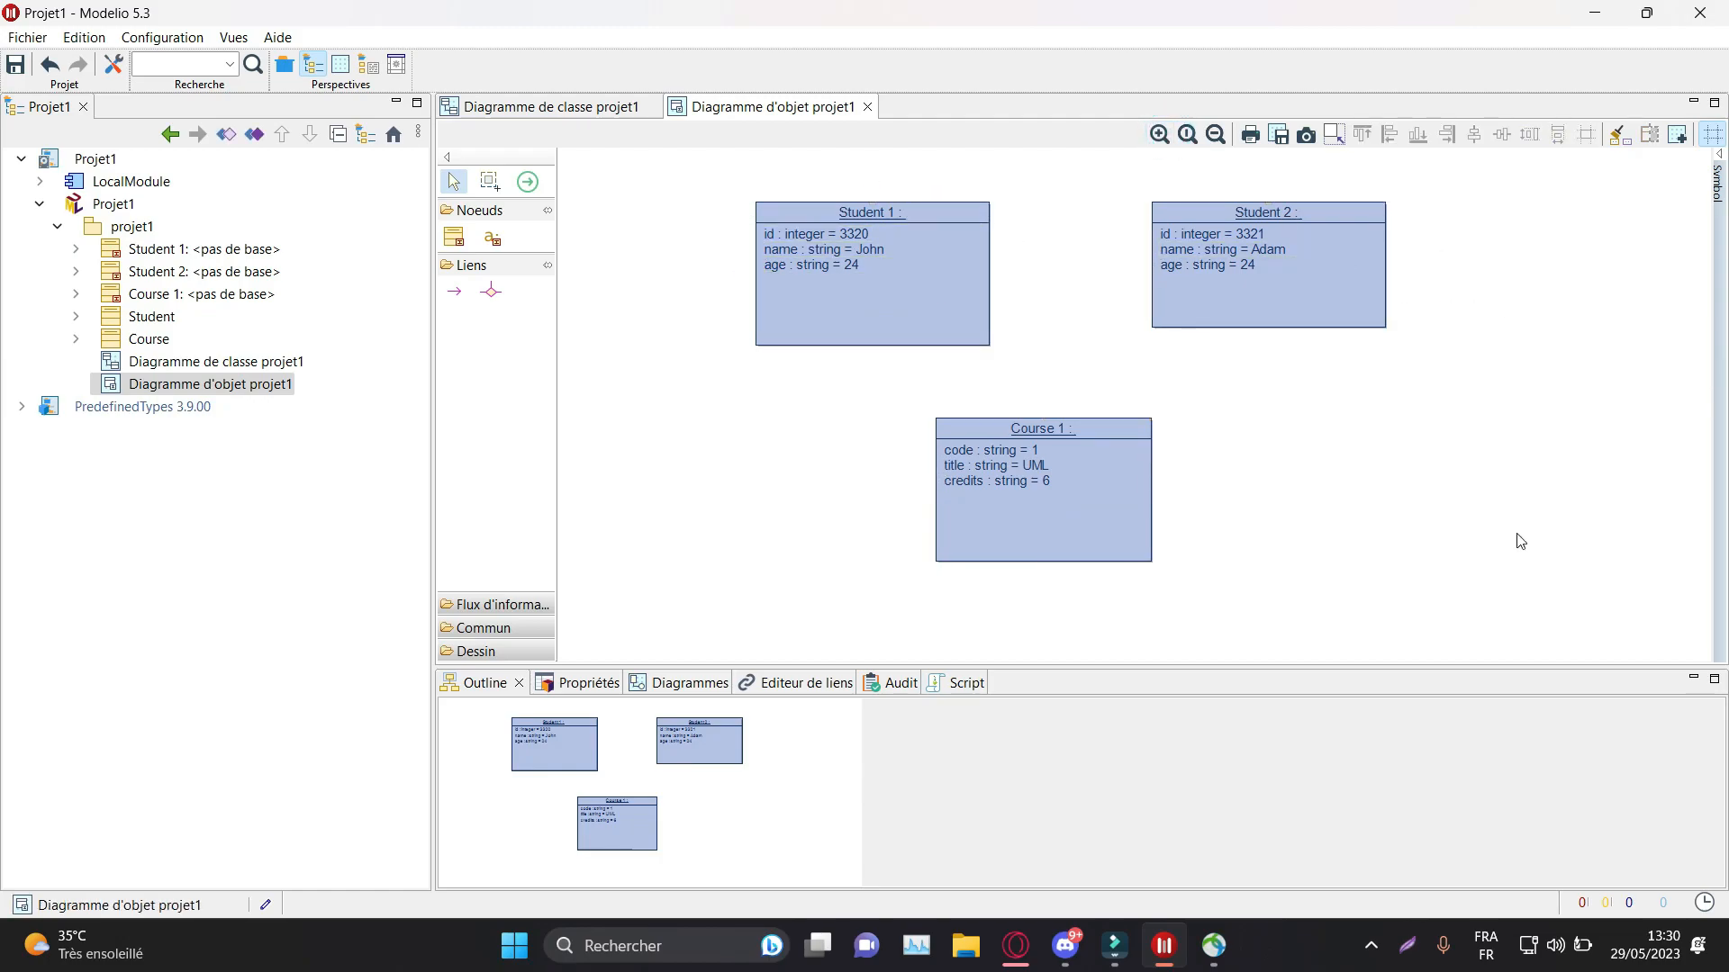
drag(1063, 533, 1116, 548)
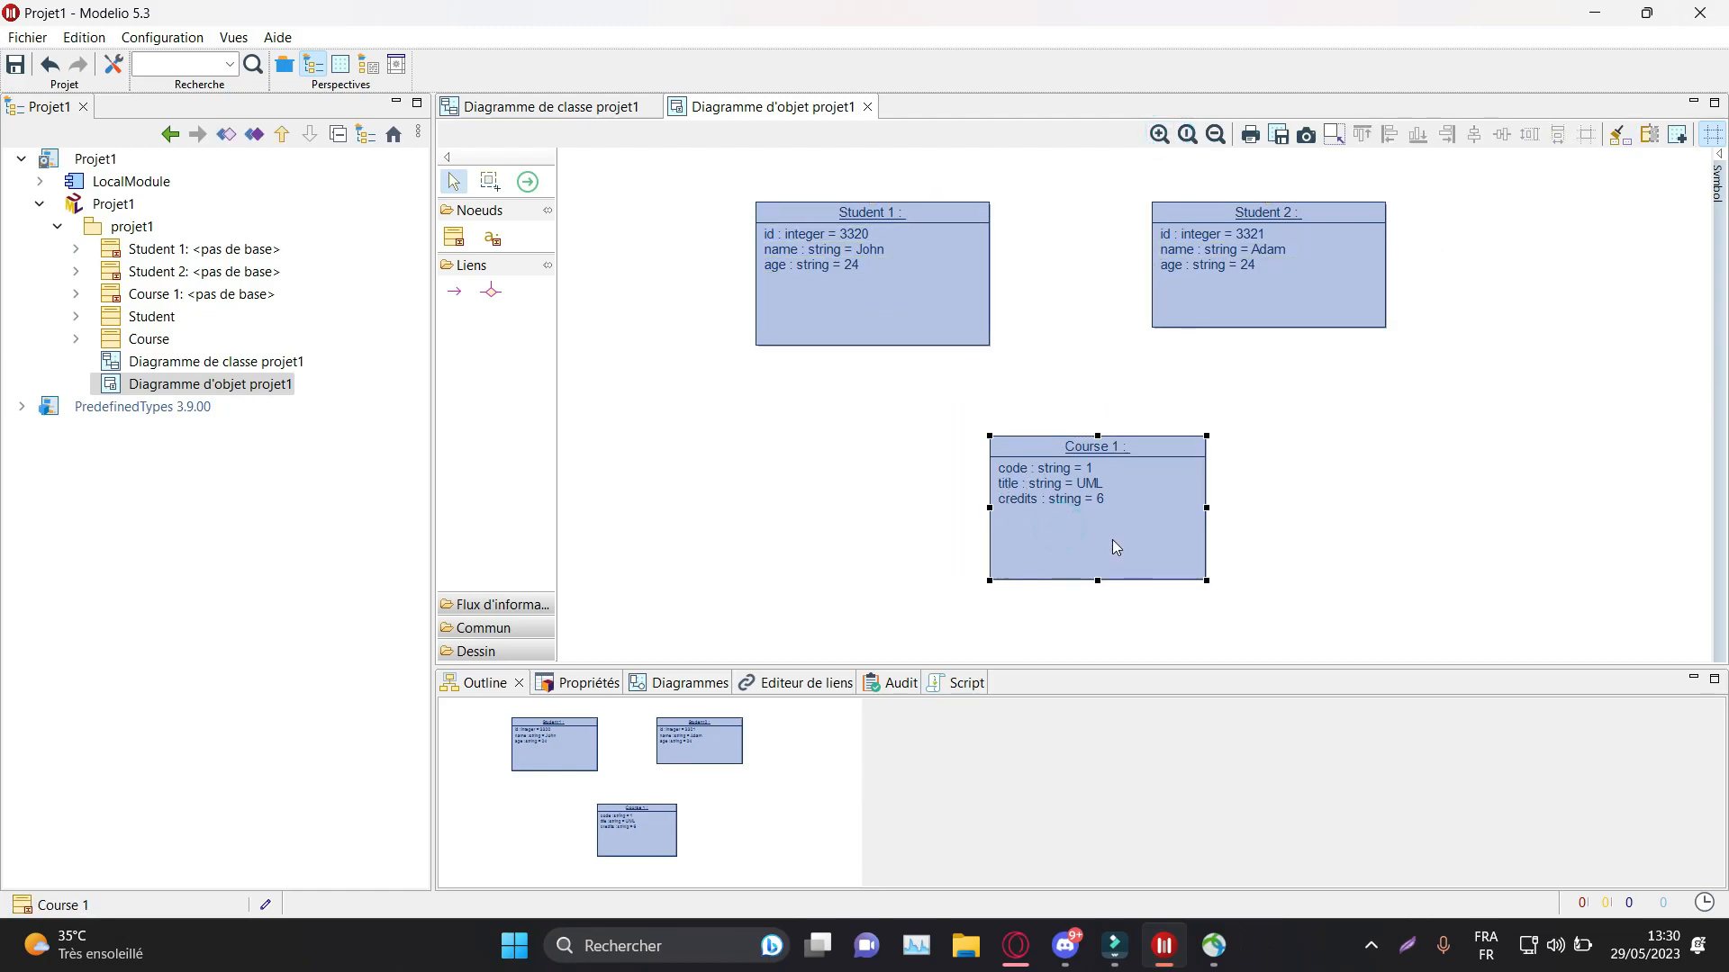
click(1371, 481)
Step: Draw a link from the bottom edge of Student 2 to the right edge of Course 1
click(1242, 322)
click(454, 291)
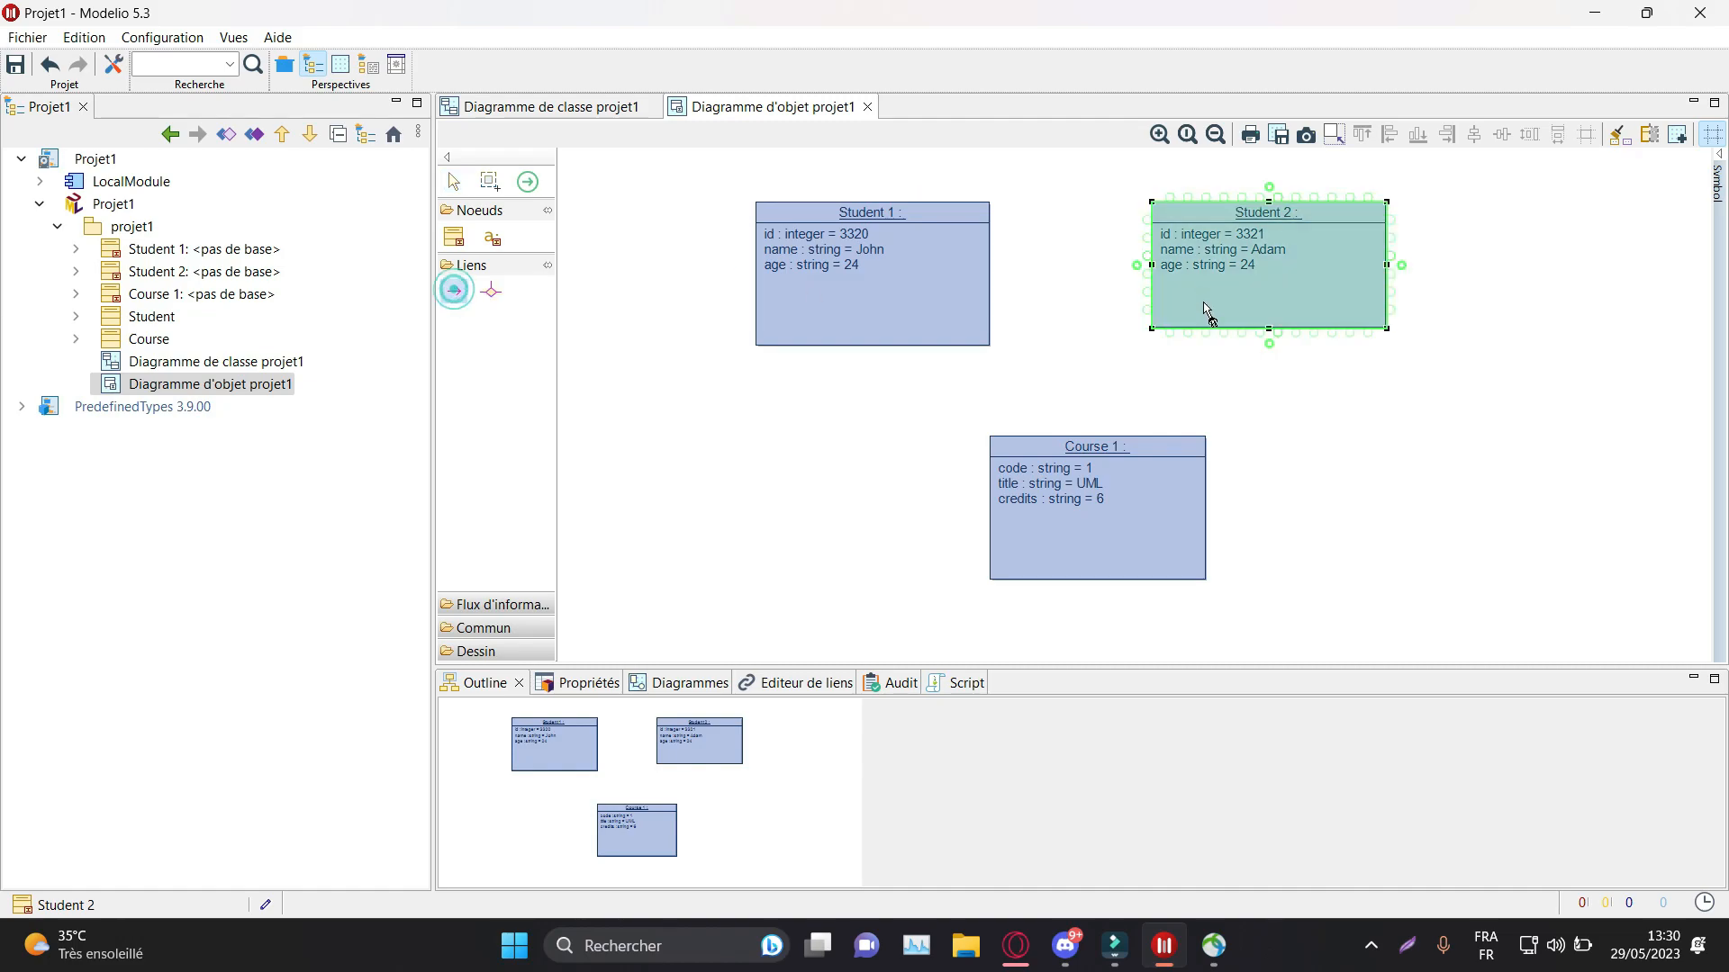
click(1265, 329)
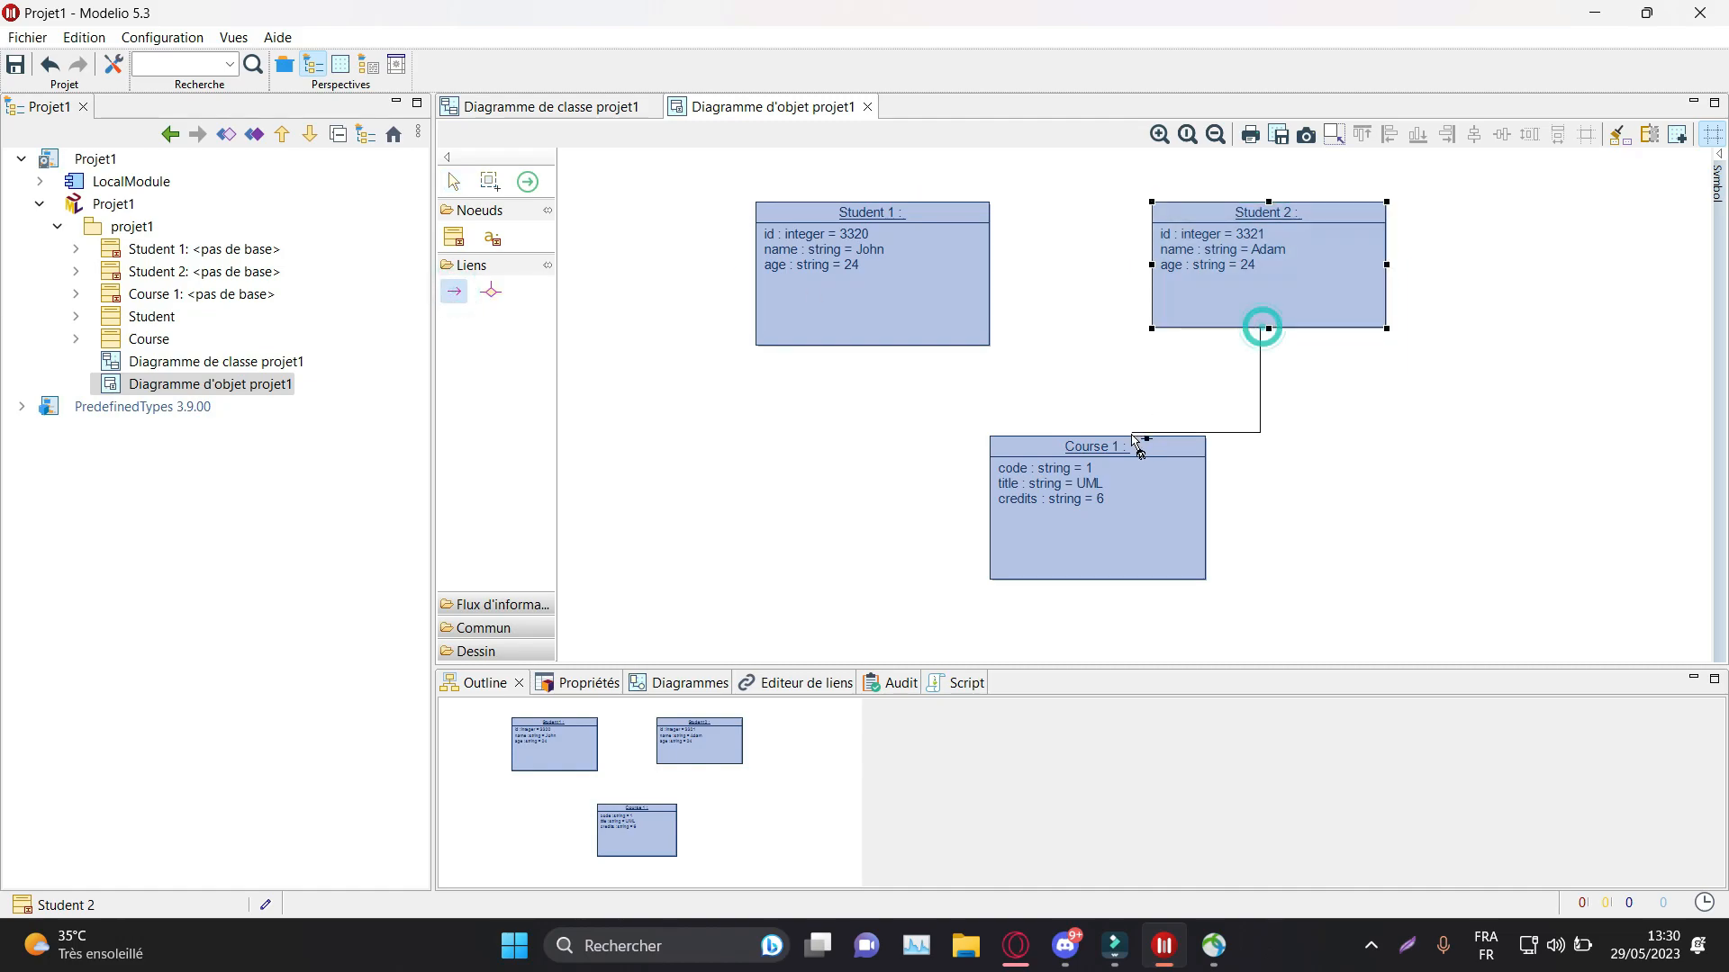
click(1207, 509)
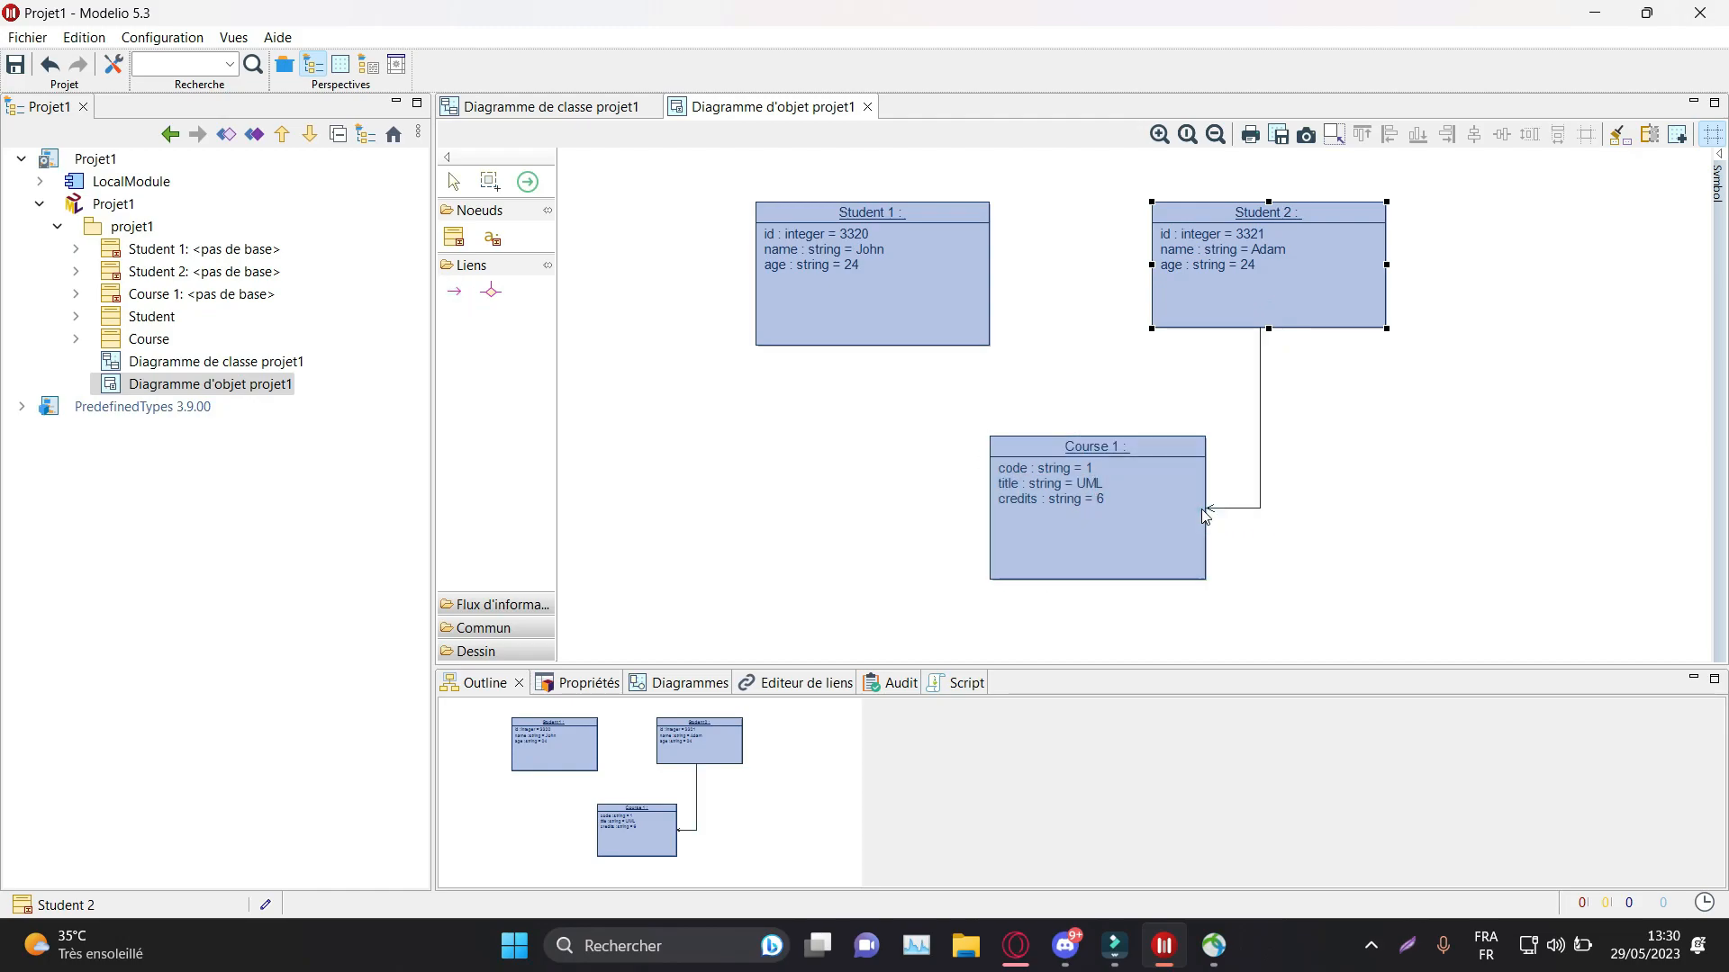
click(455, 290)
click(878, 351)
click(987, 512)
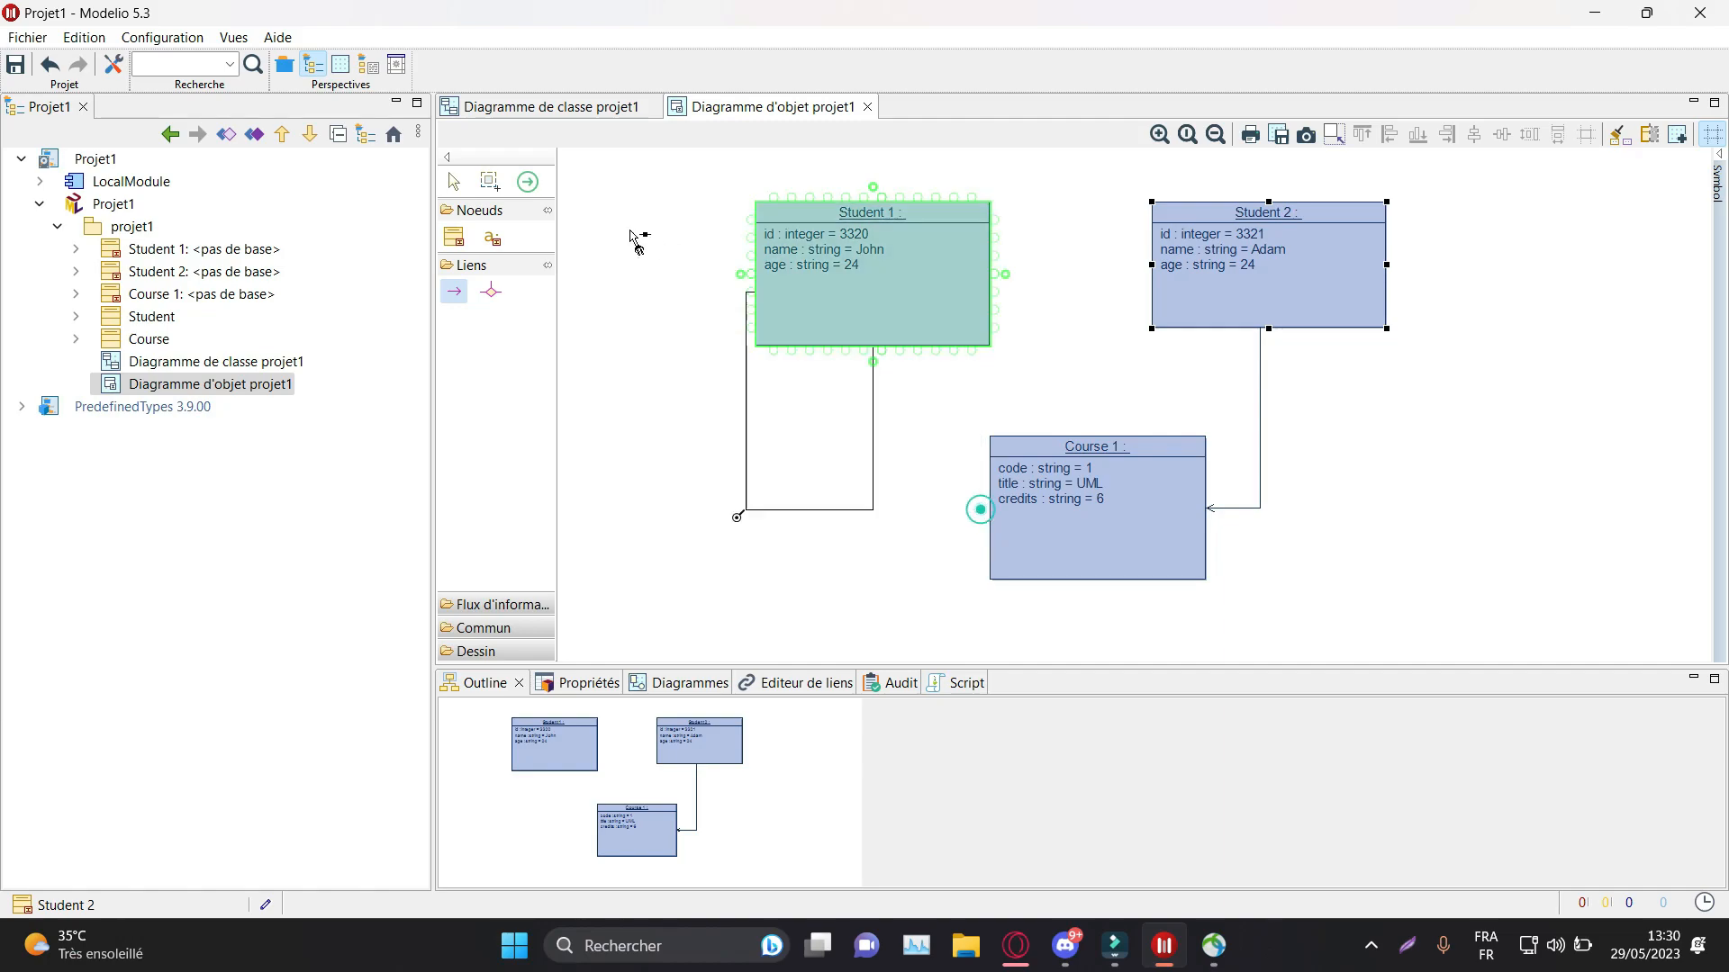
click(999, 512)
key(ctrl+z)
key(ctrl+z)
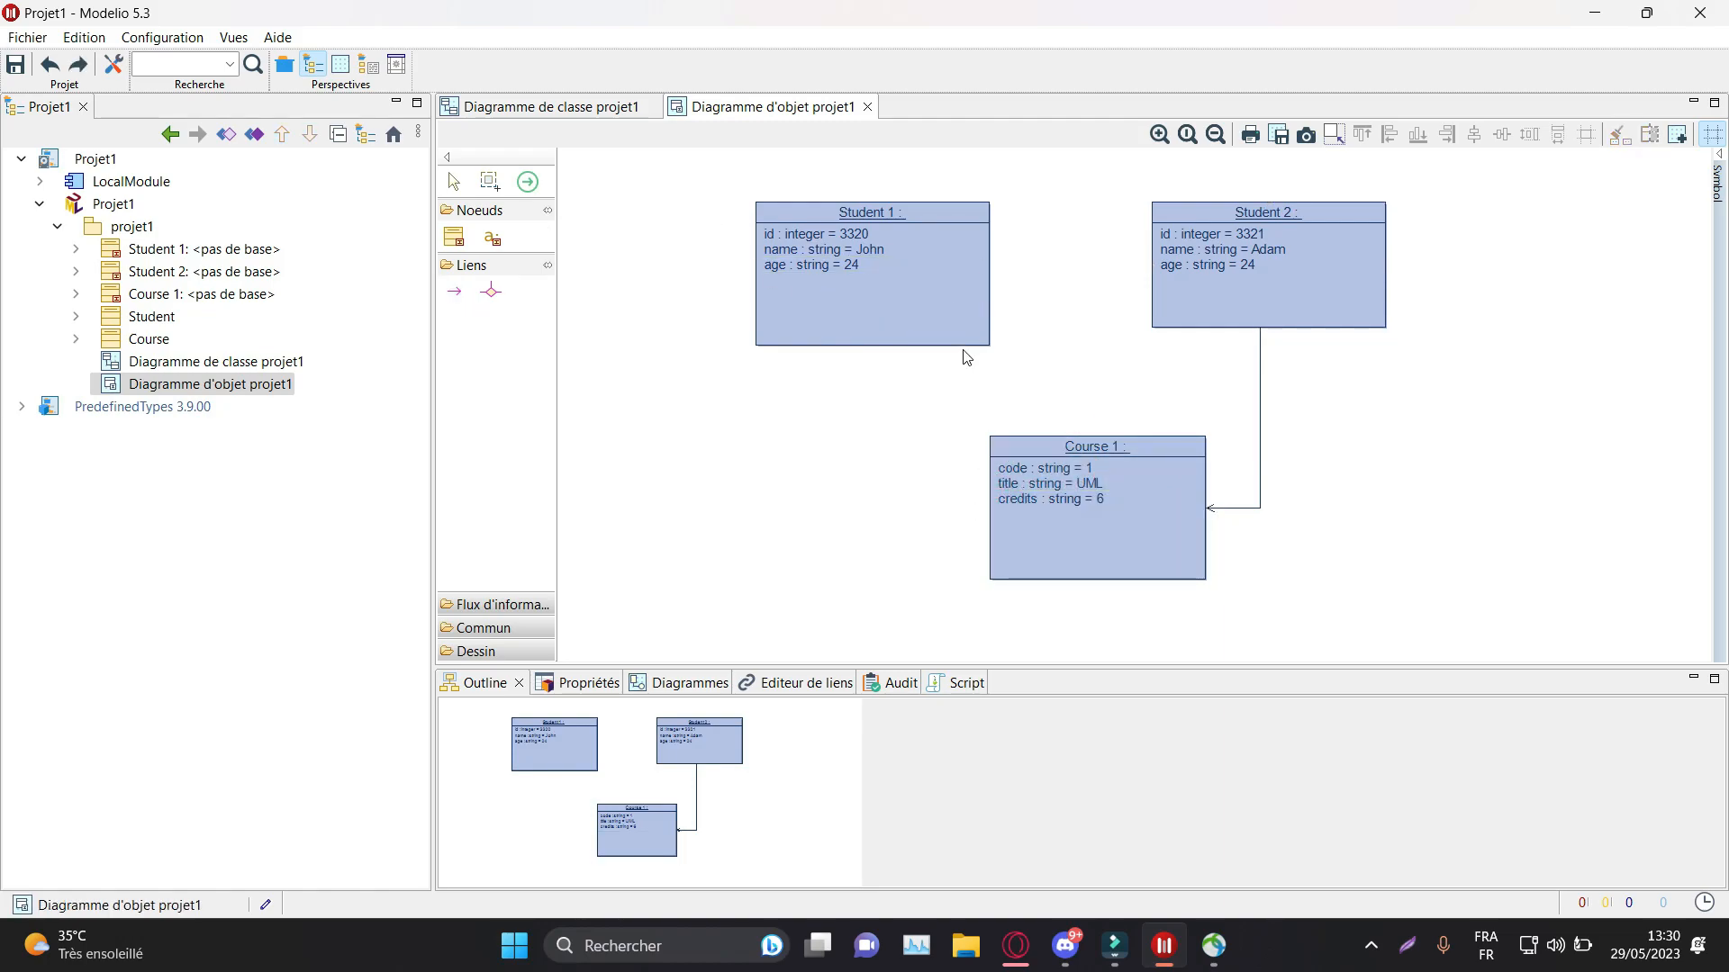
Step: Draw a link from the bottom edge of Student 1 to the left edge of Course 1
click(454, 291)
drag(887, 345, 987, 509)
click(995, 511)
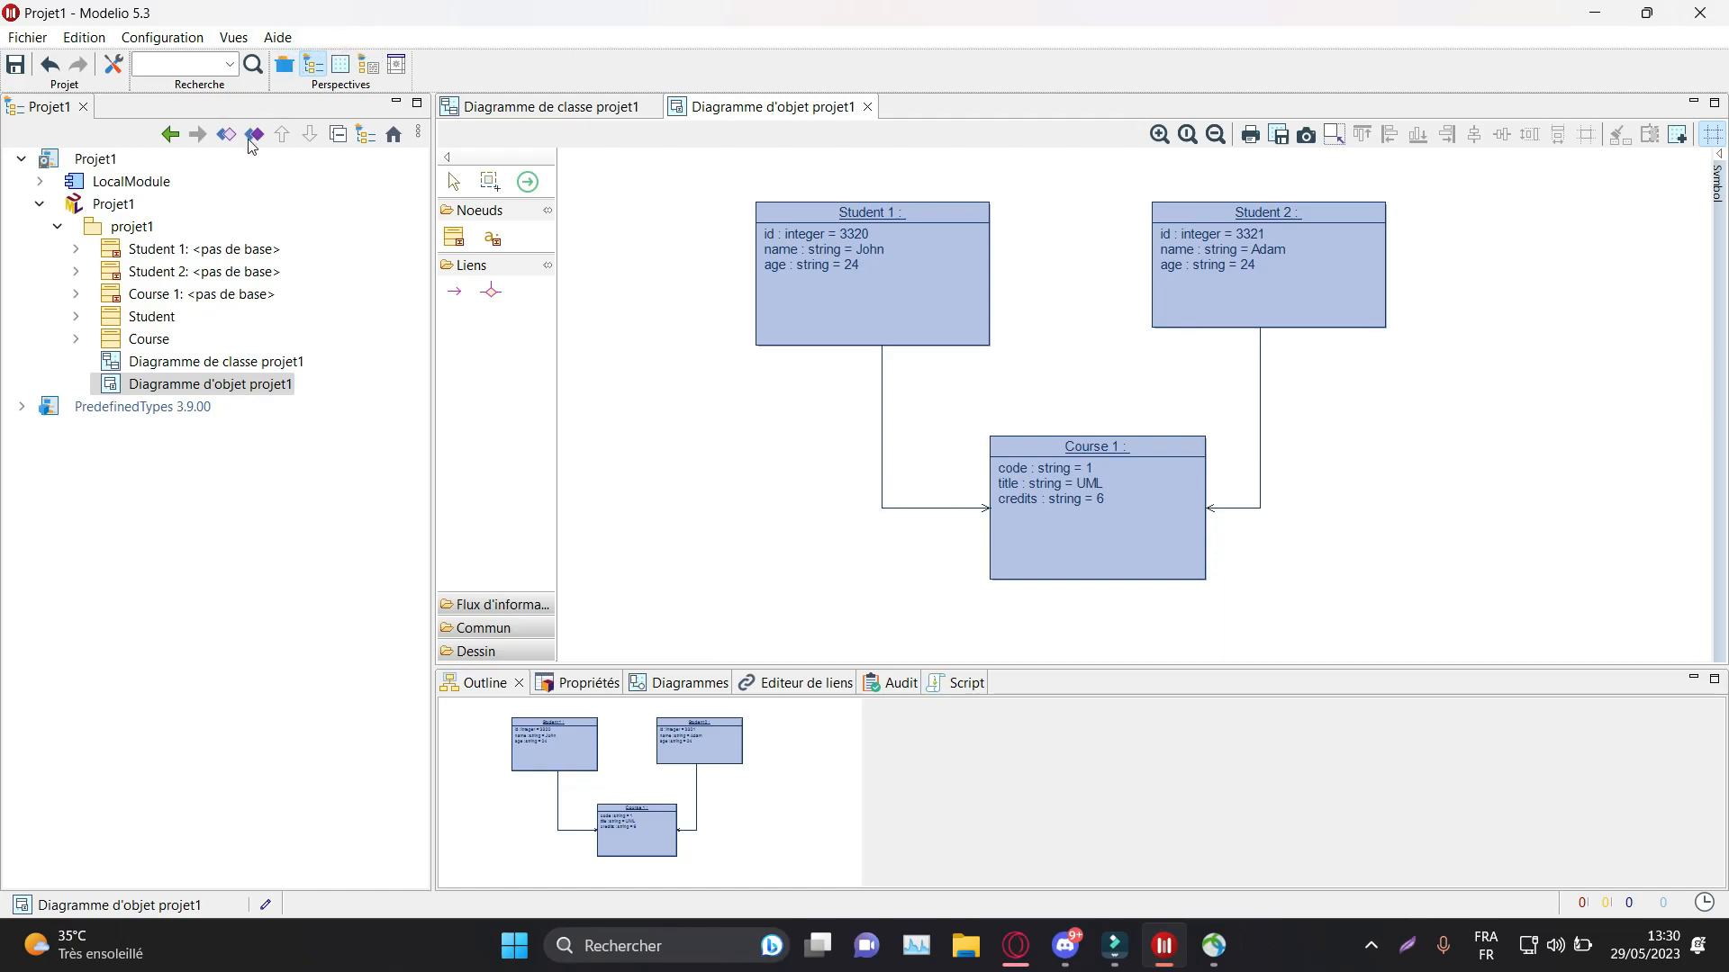
Step: Add an instance named Course 2 to the left of Course 1, below and left of Student 1
click(456, 239)
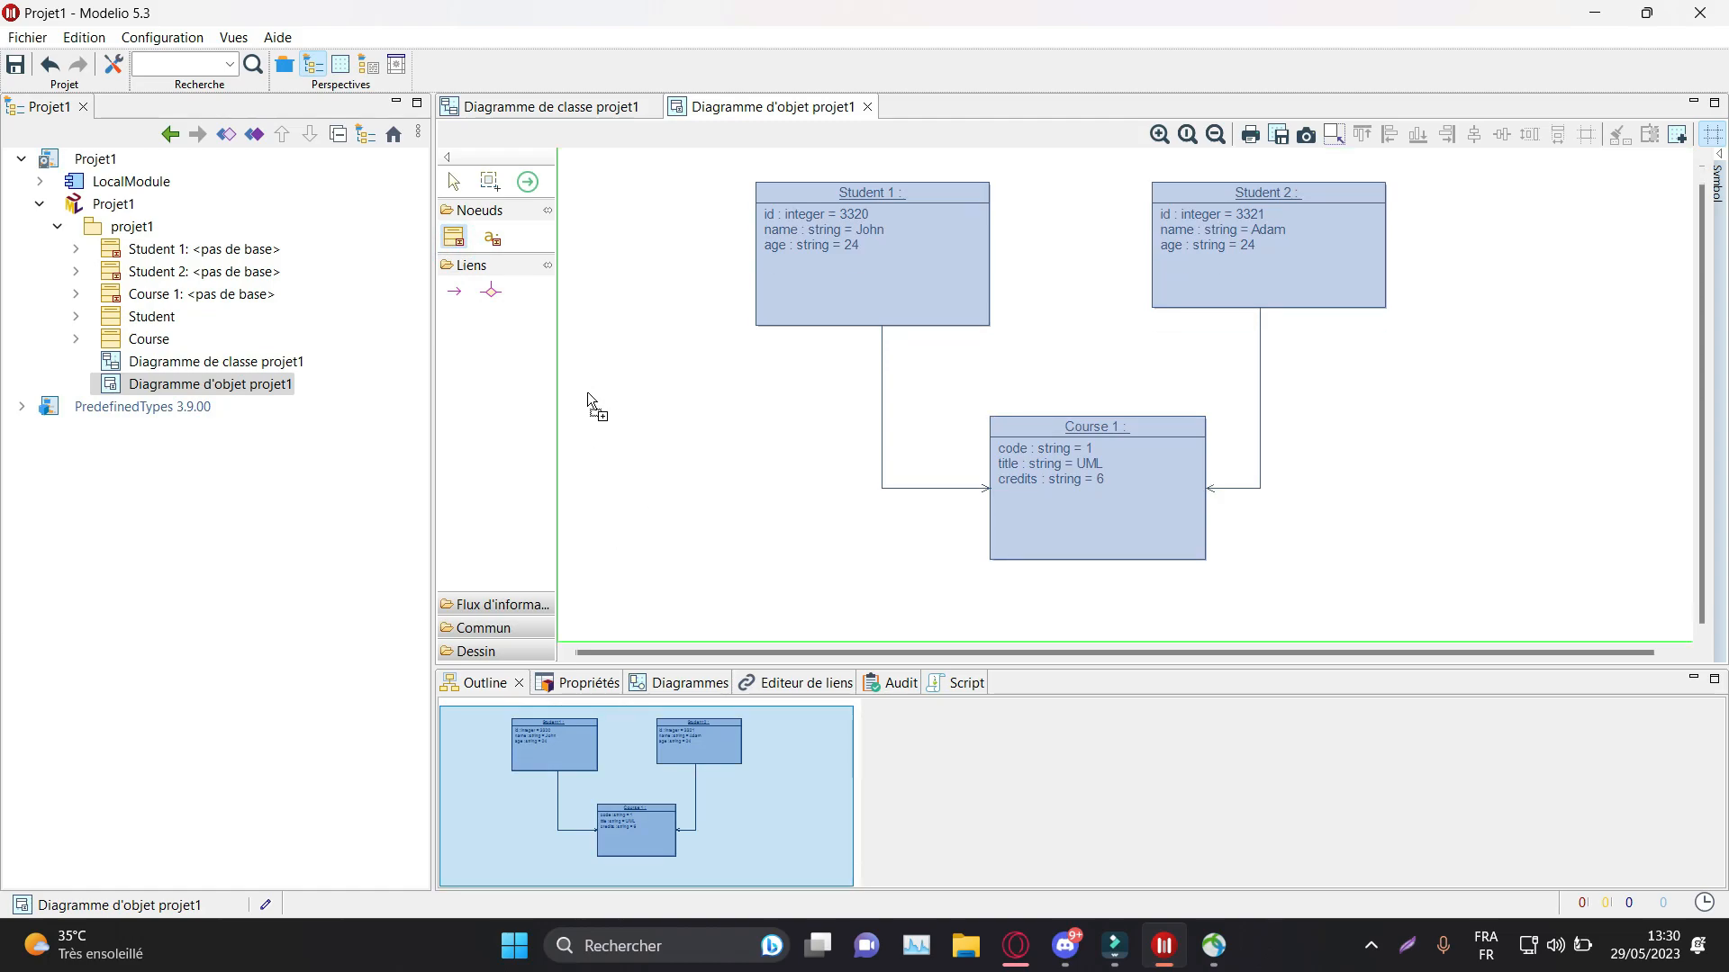
drag(575, 398, 748, 528)
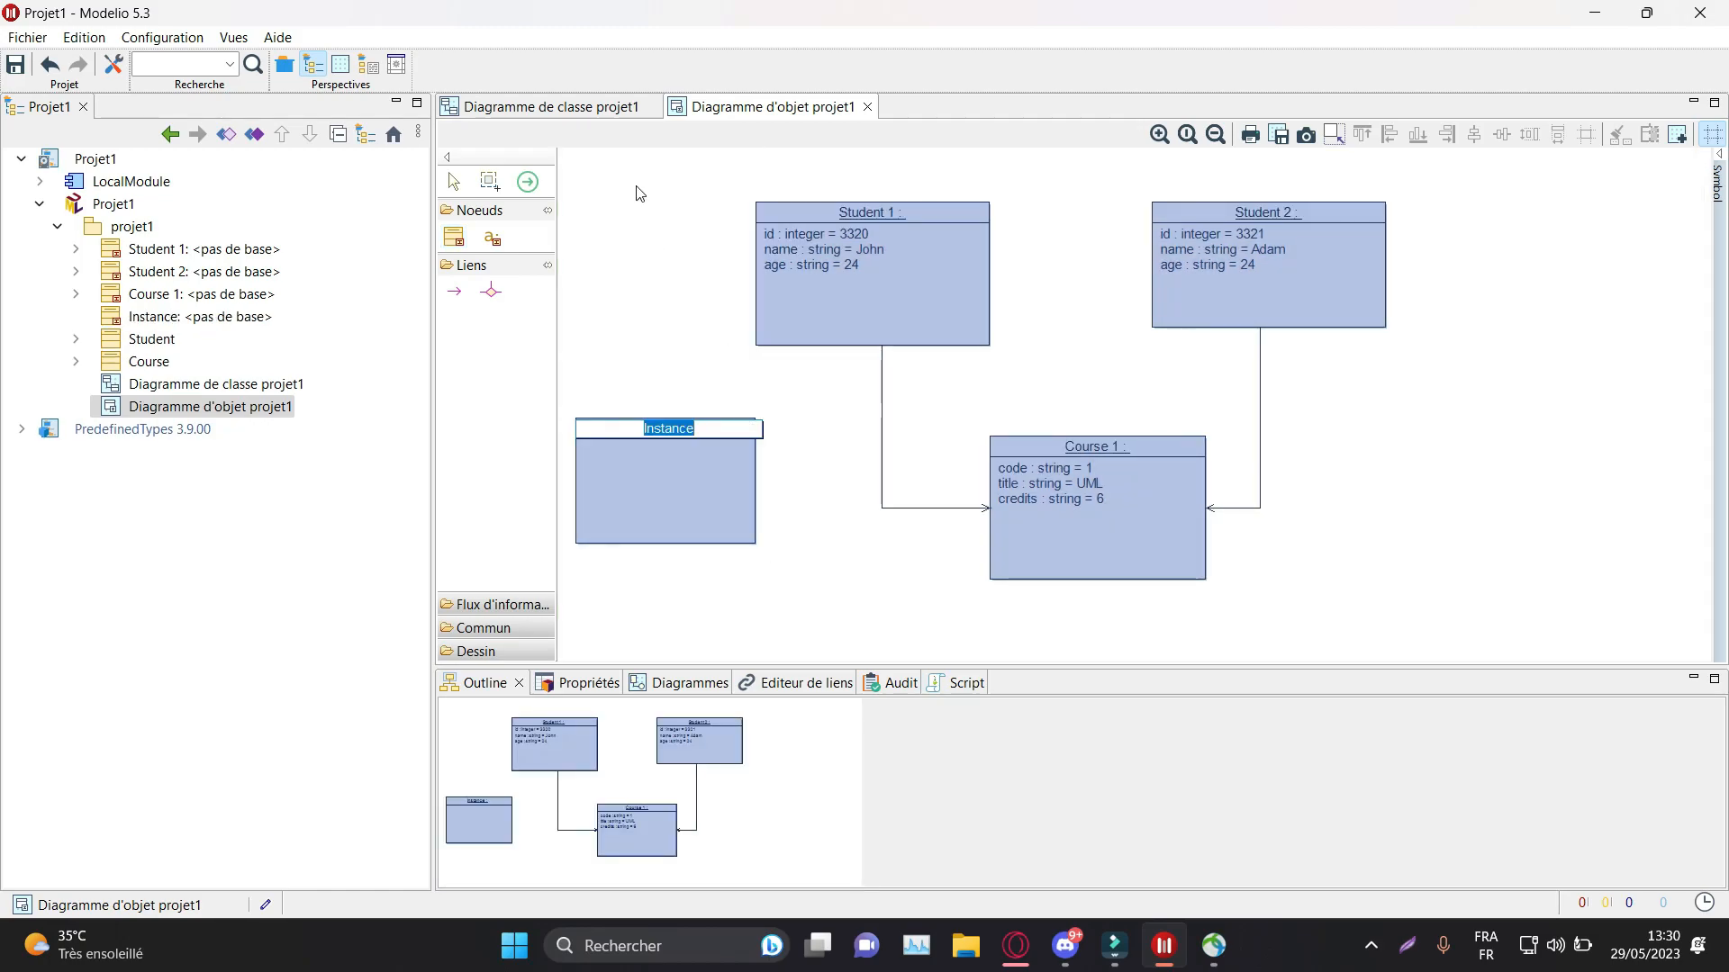
text(cO)
text(C)
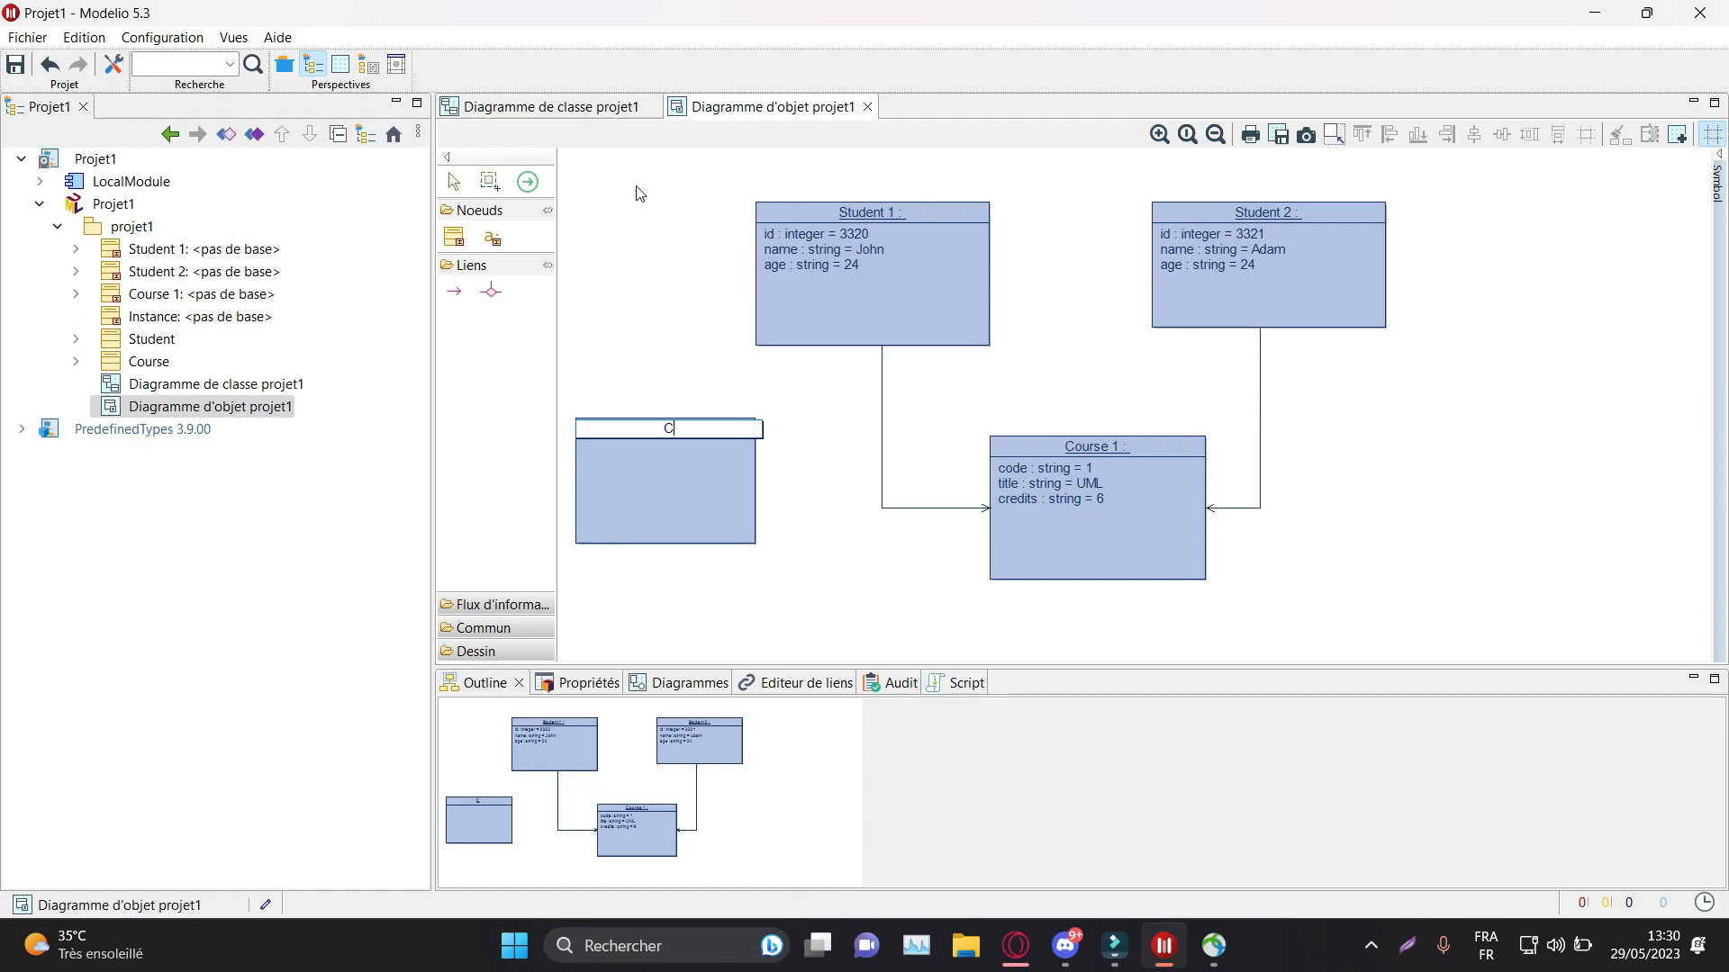
text(ourse 2)
key(Return)
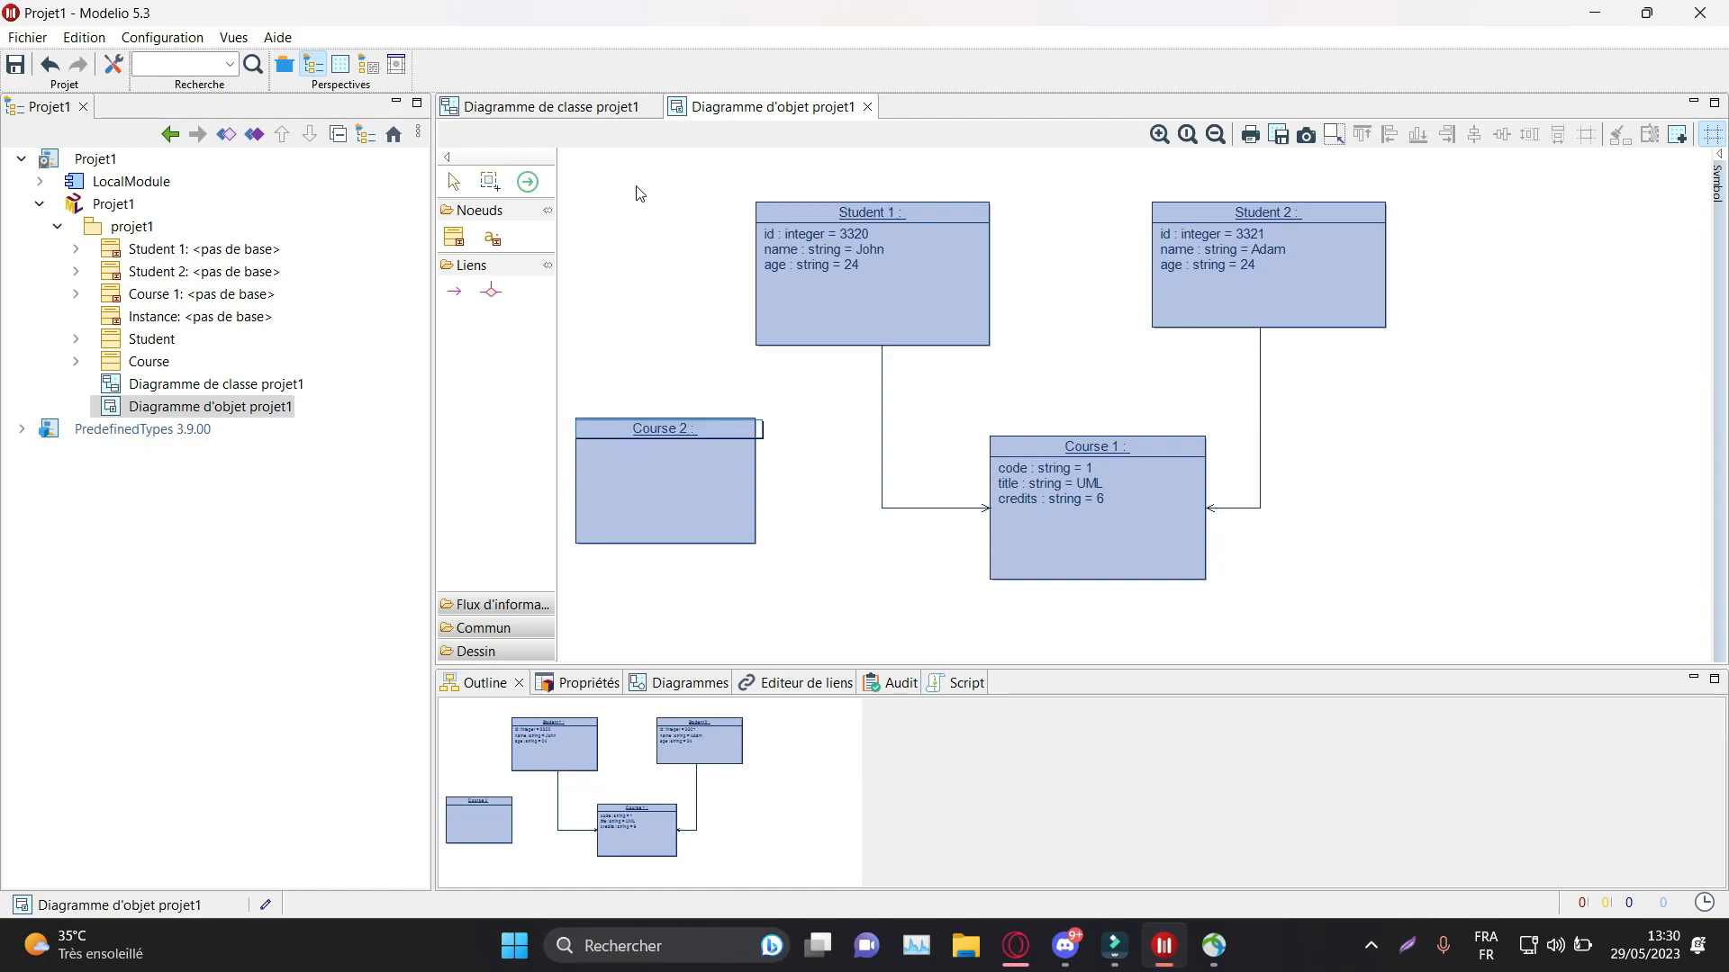
Step: Add an instance named Course 3 to the right of Student 2 in the object diagram
click(454, 237)
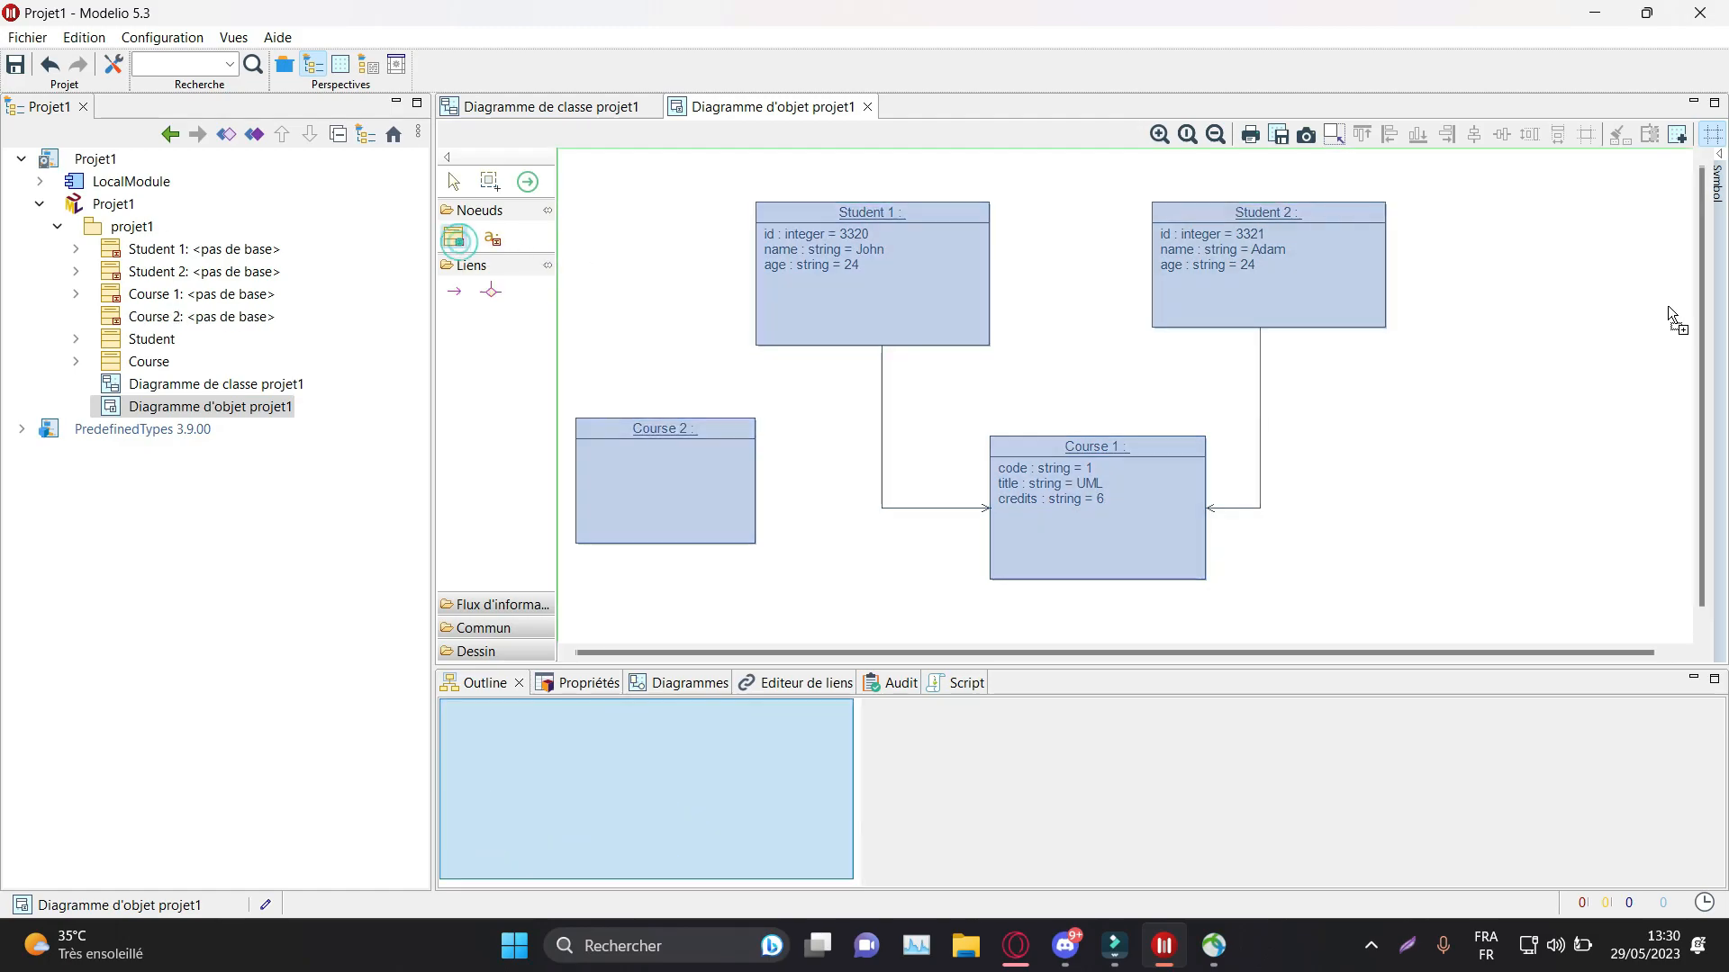
drag(1474, 328, 1692, 508)
text(Course 3)
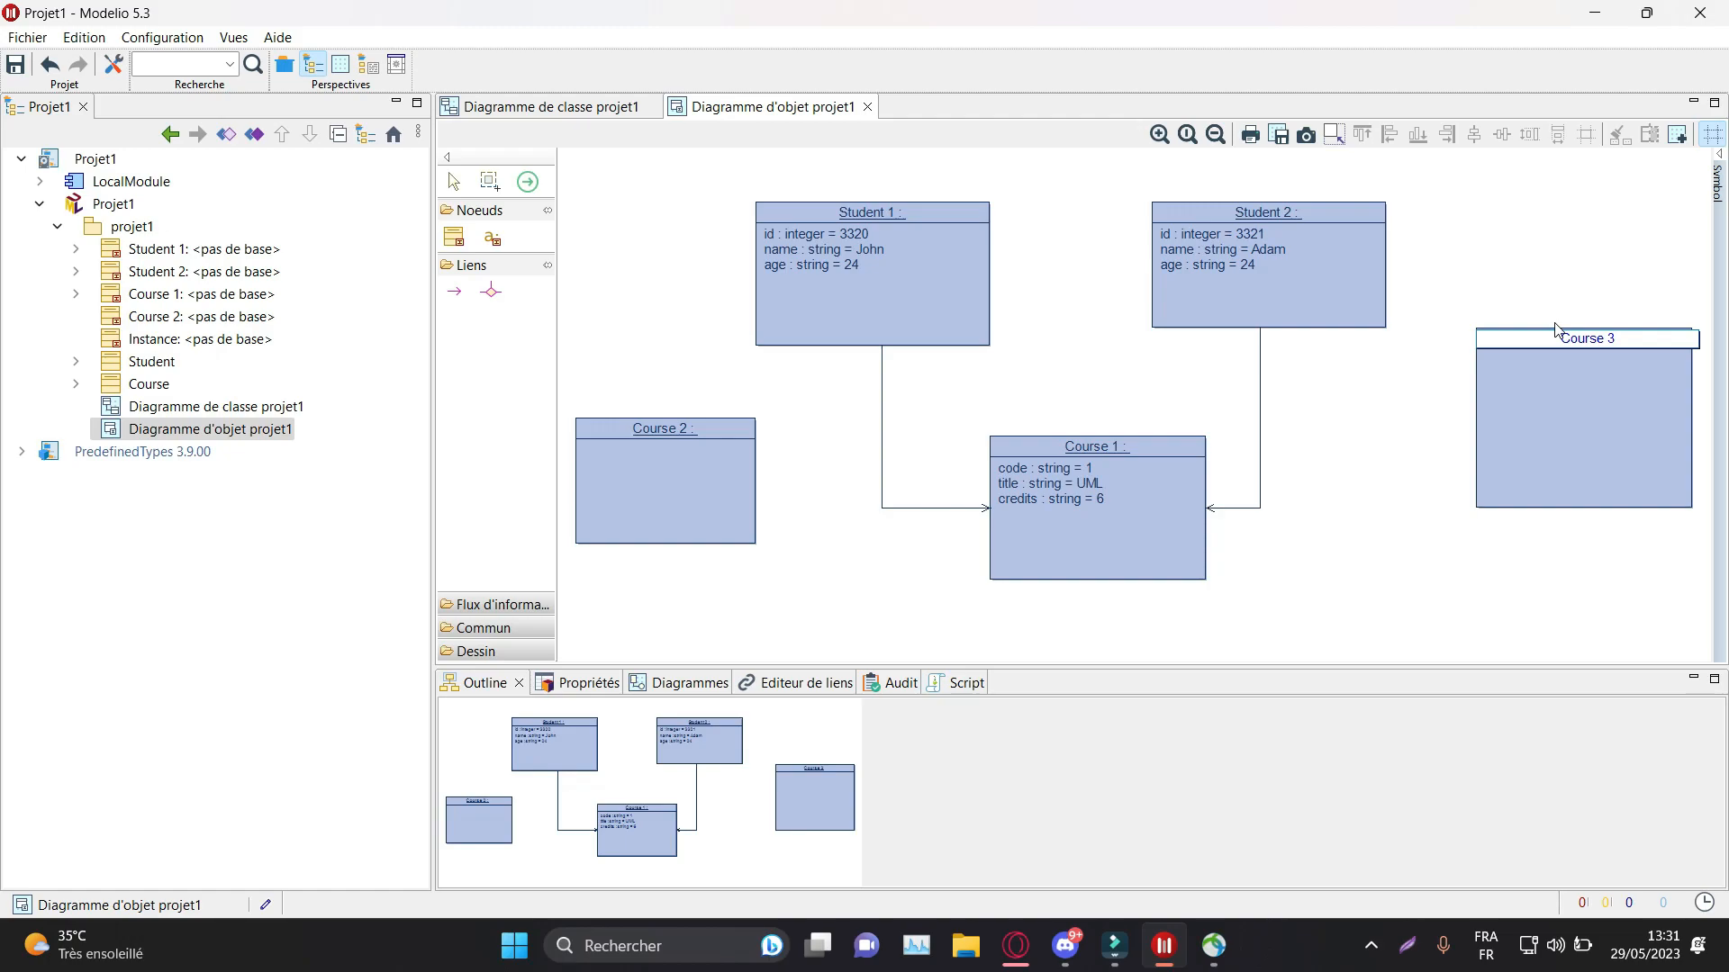
click(1566, 588)
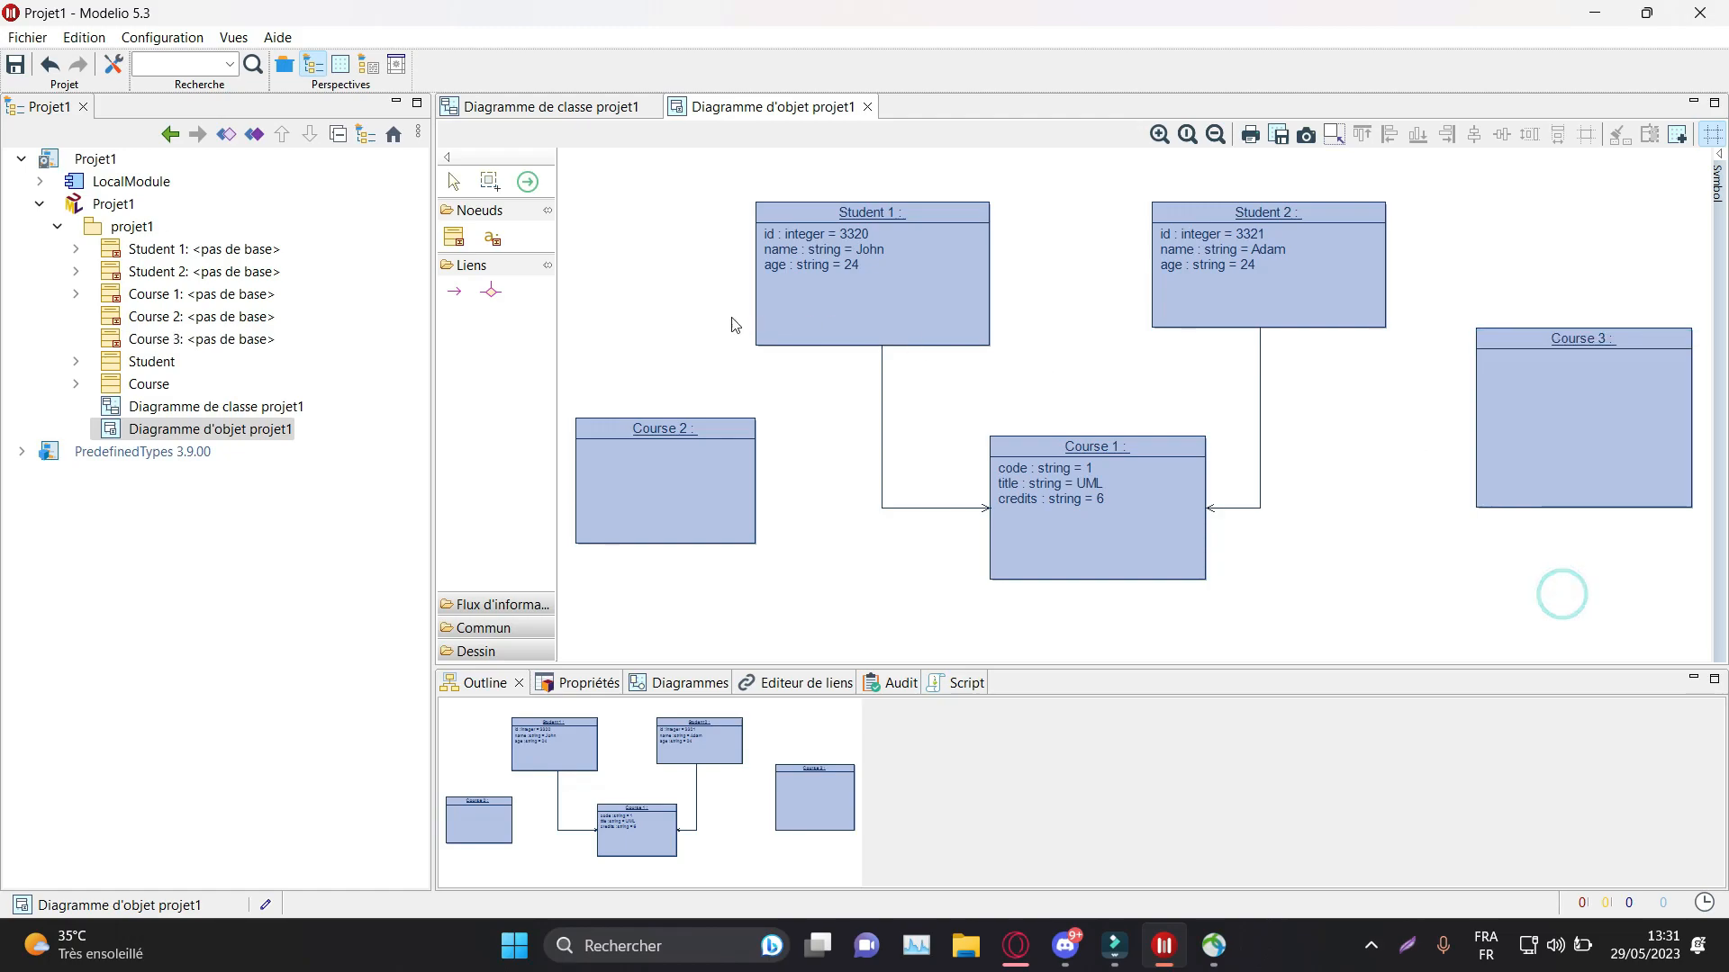
Step: Add an attribute named title to the Course 2 instance
click(481, 239)
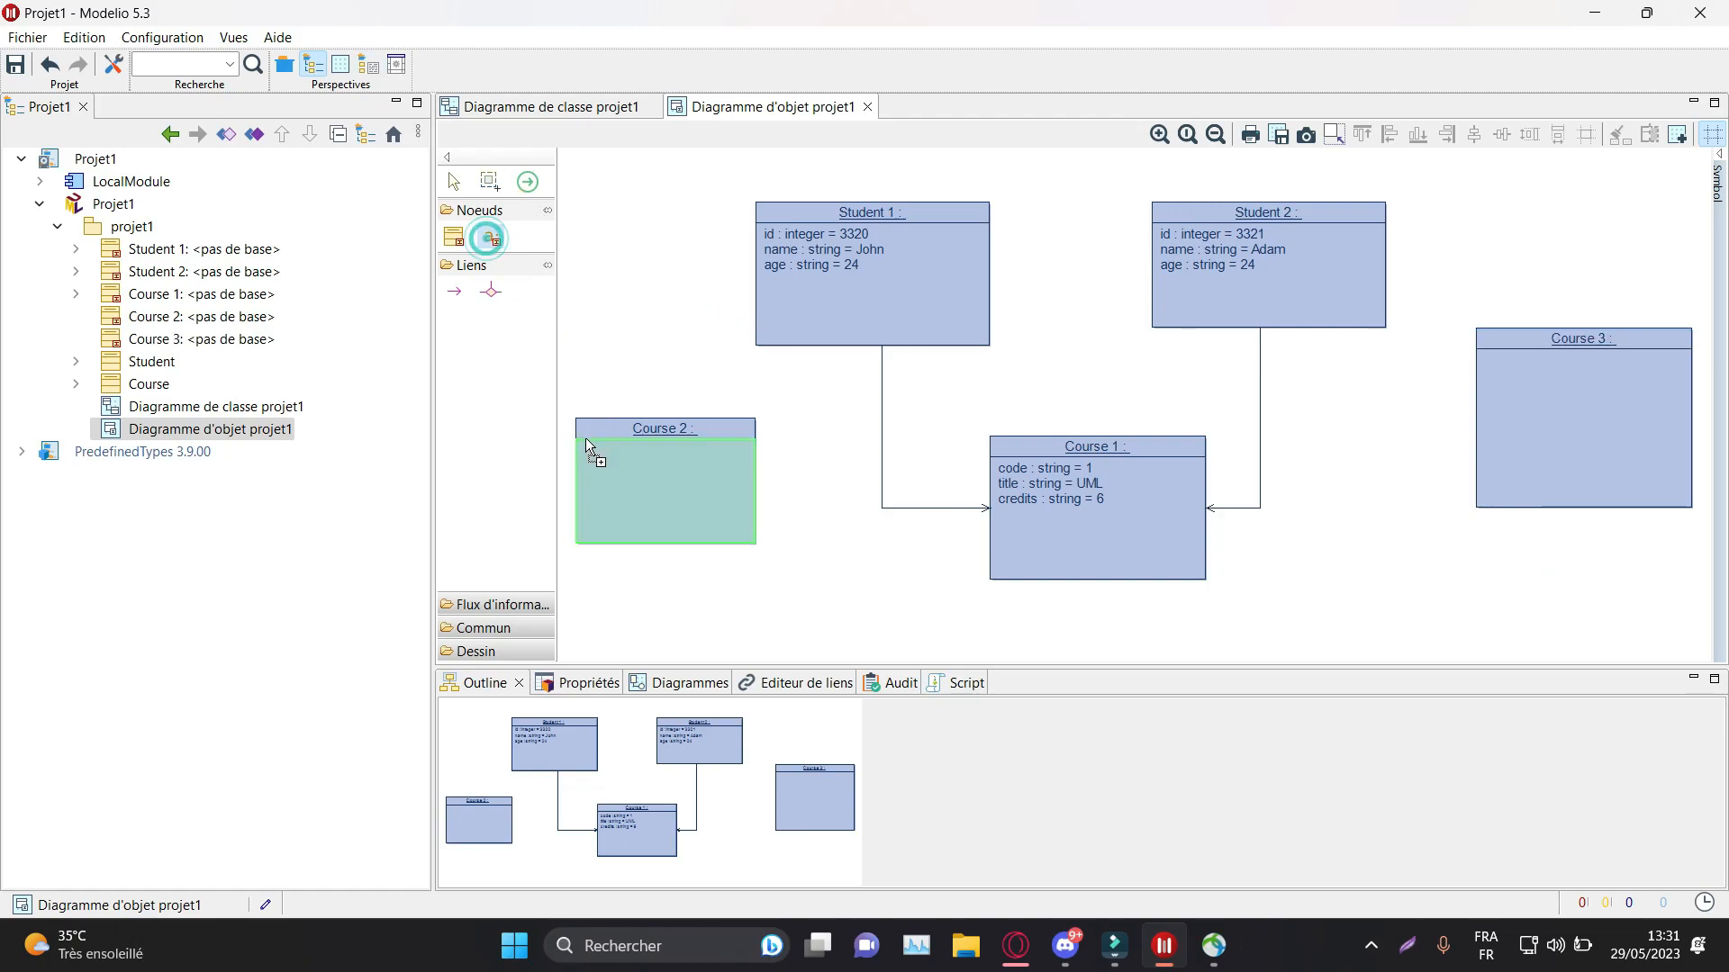
click(625, 474)
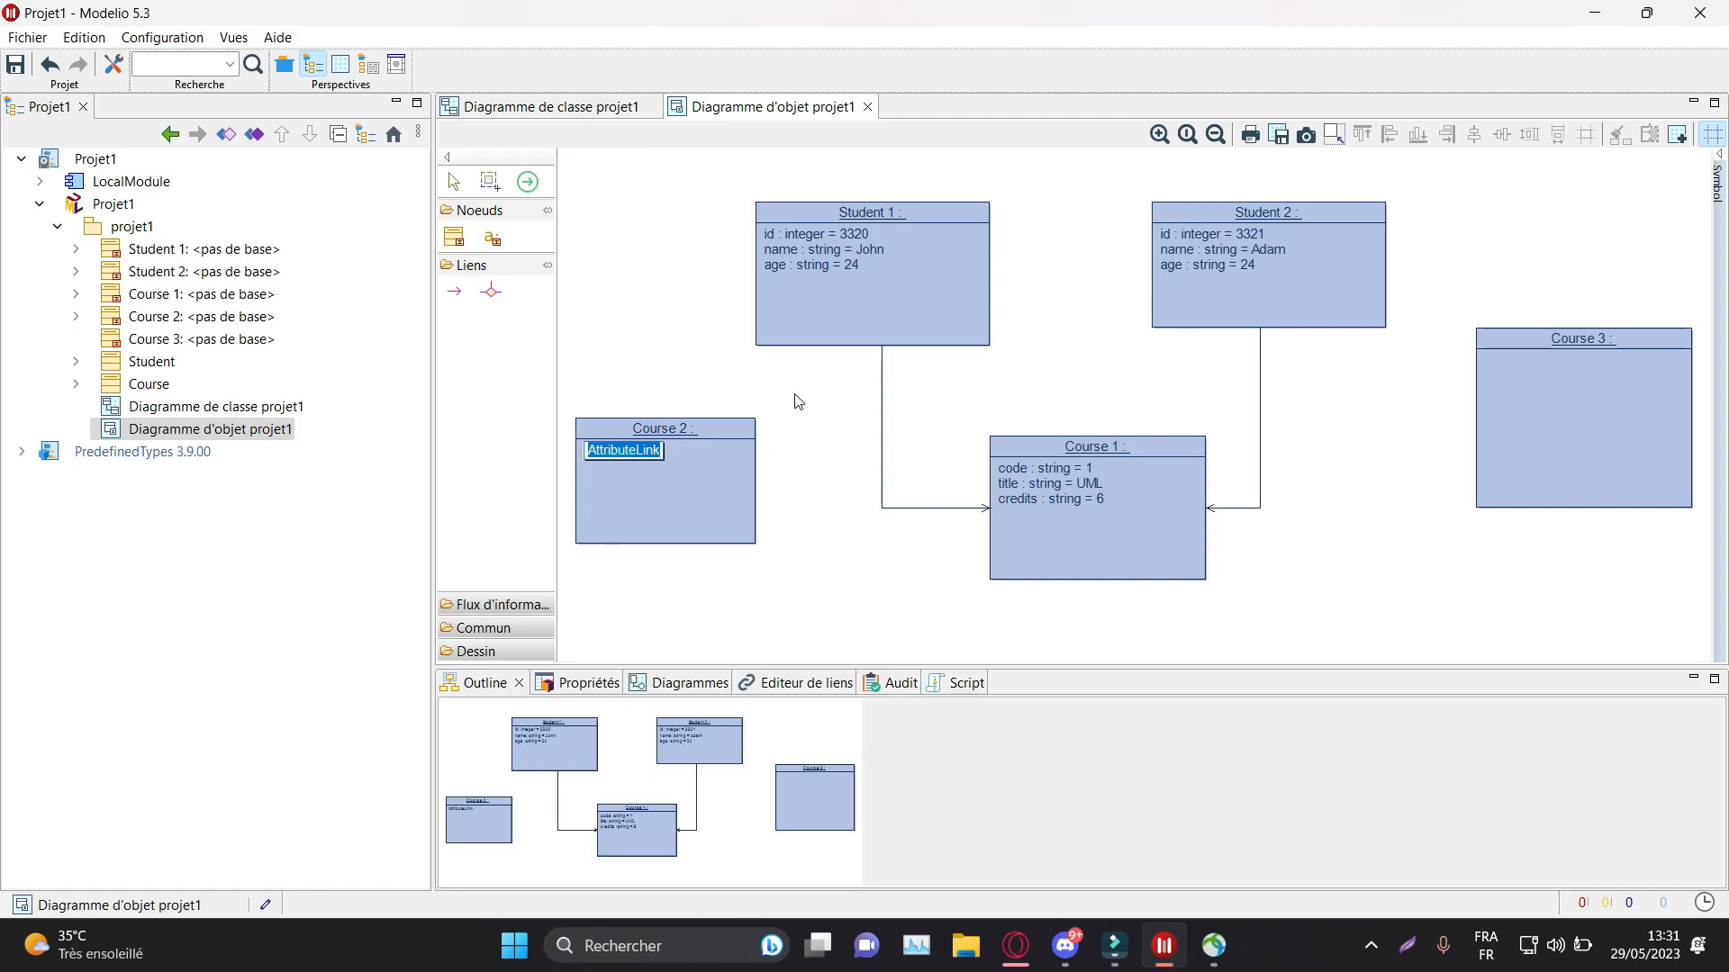
text(title)
key(Return)
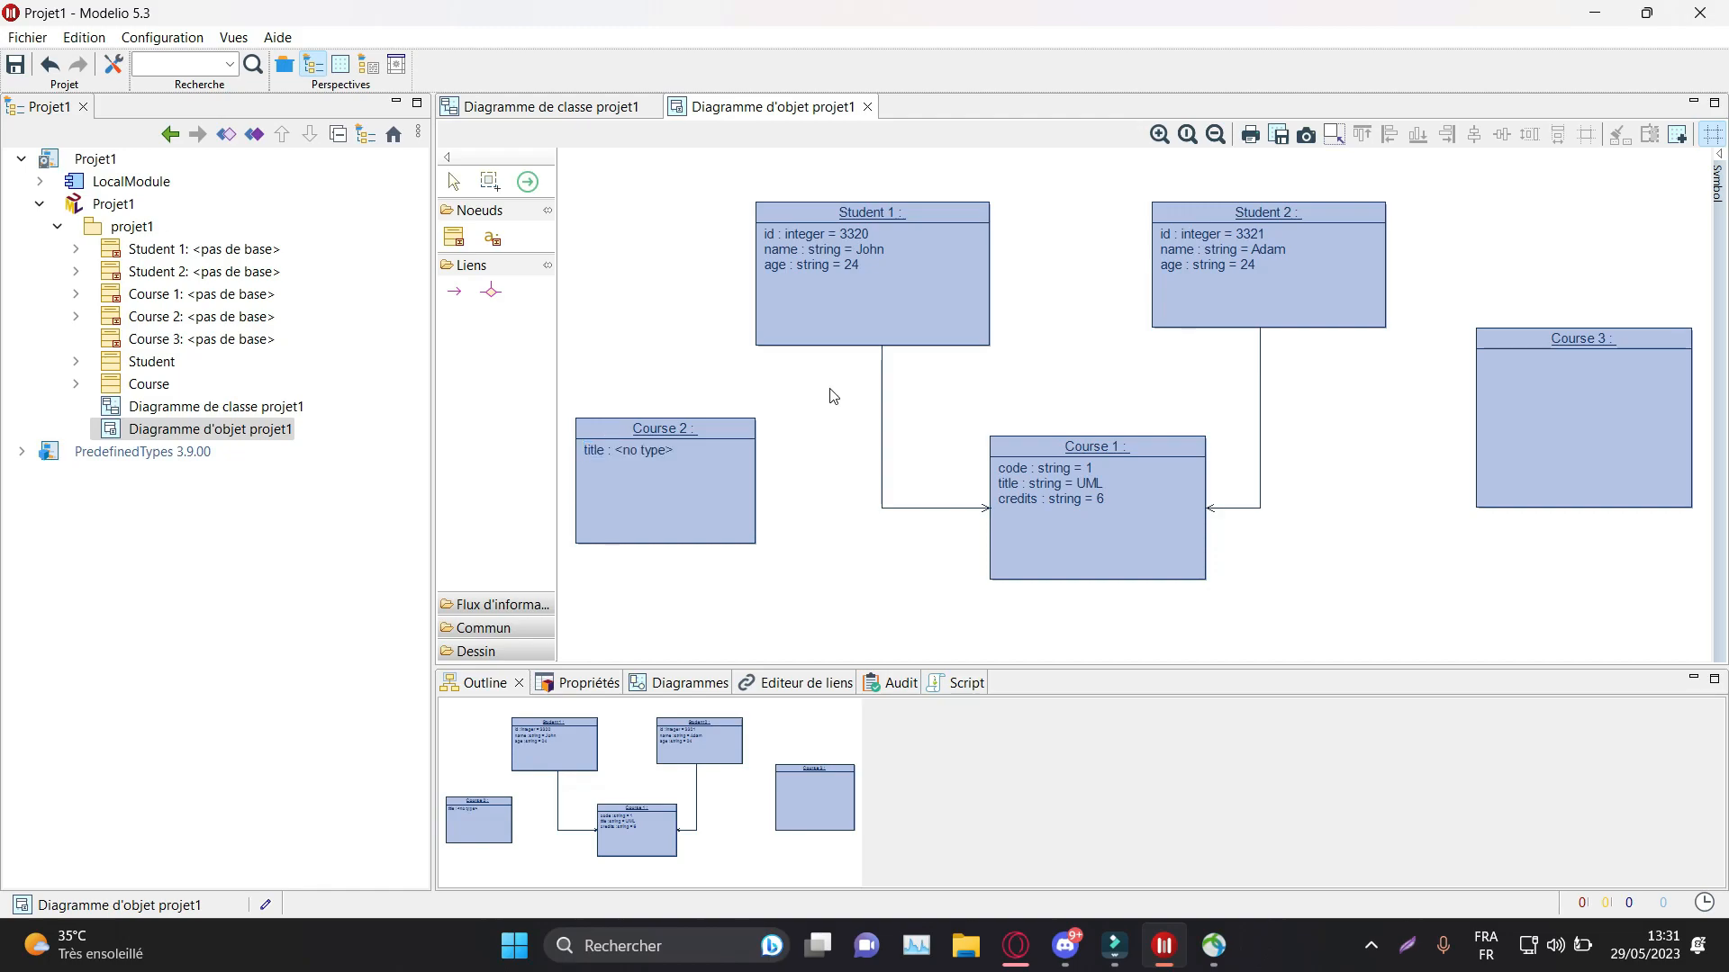
Step: Add an attribute named title to the Course 3 instance
click(491, 238)
click(1573, 382)
text(title)
click(1542, 551)
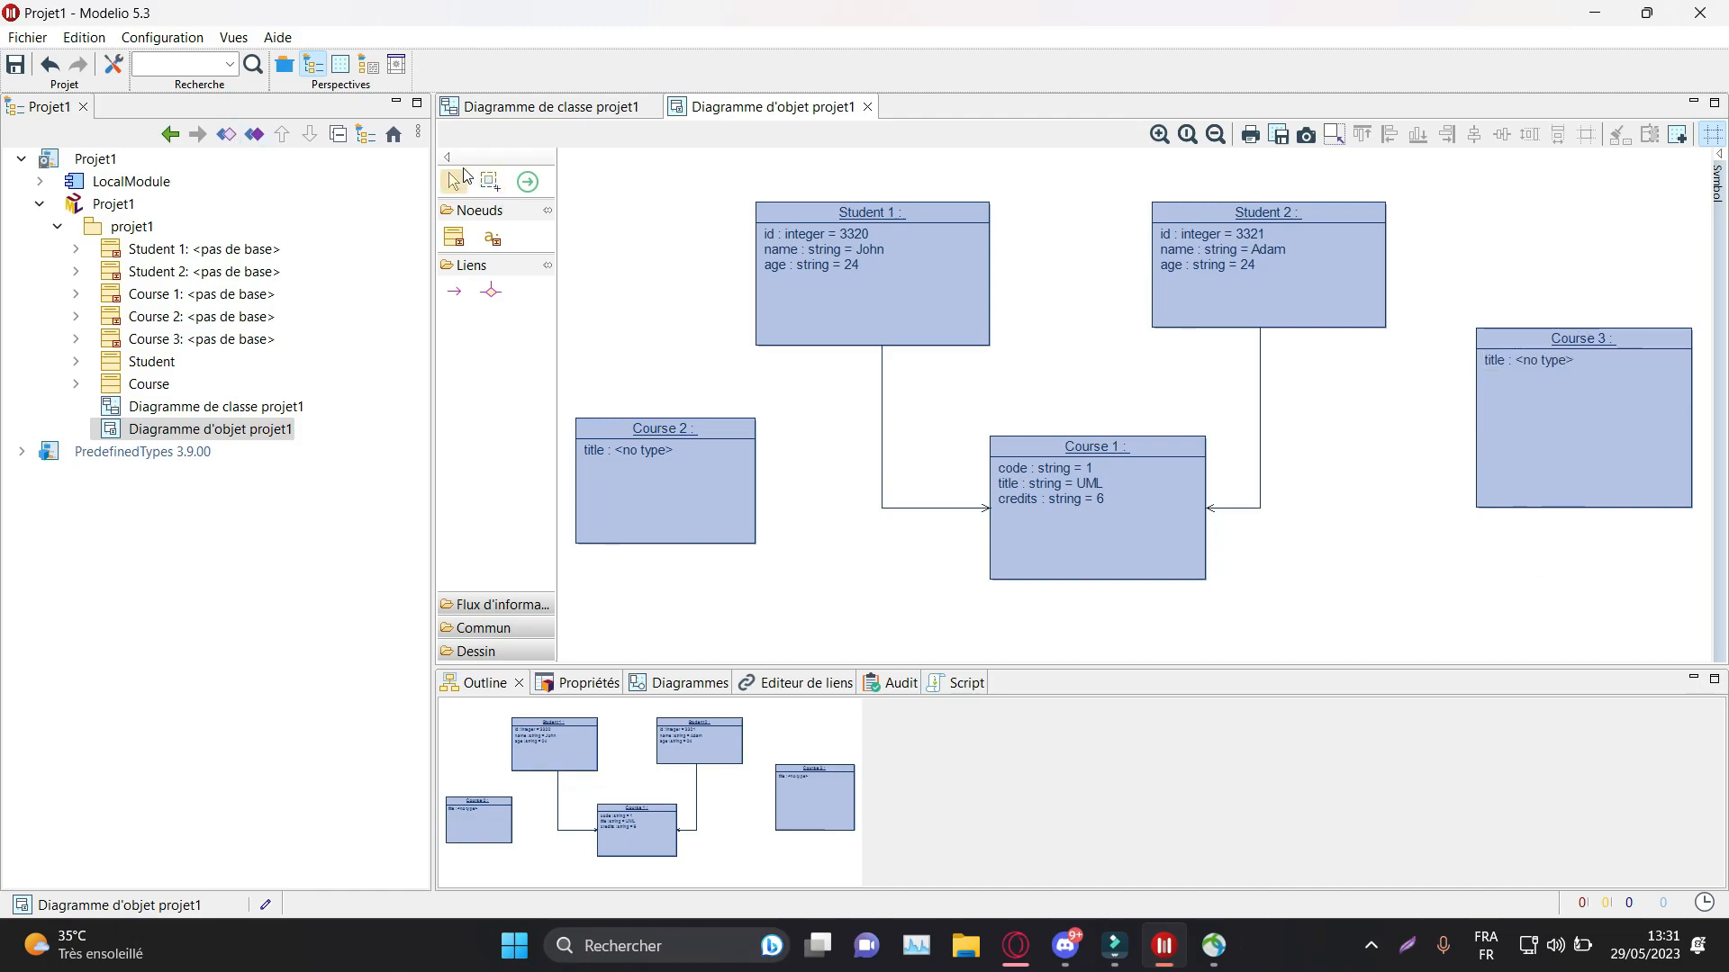
Step: Shorten the Course 2 and Course 3 boxes and place Course 3 slightly lower in the object diagram
click(661, 522)
drag(665, 544, 667, 504)
drag(1582, 509, 1558, 450)
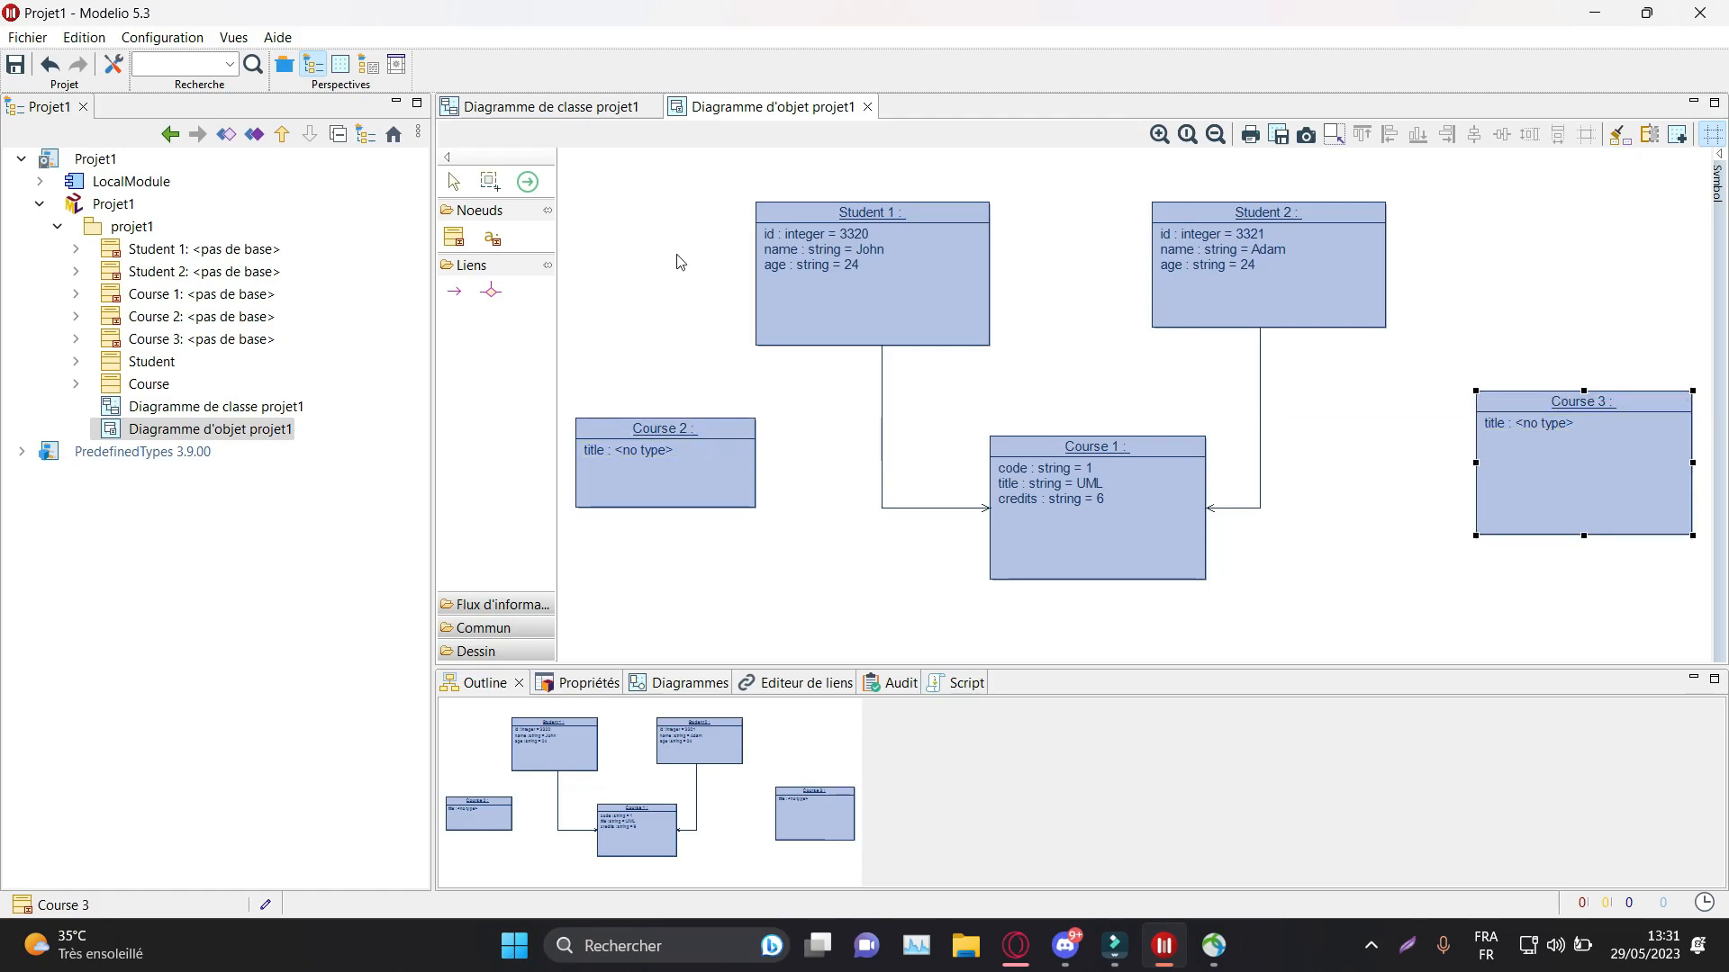
click(452, 289)
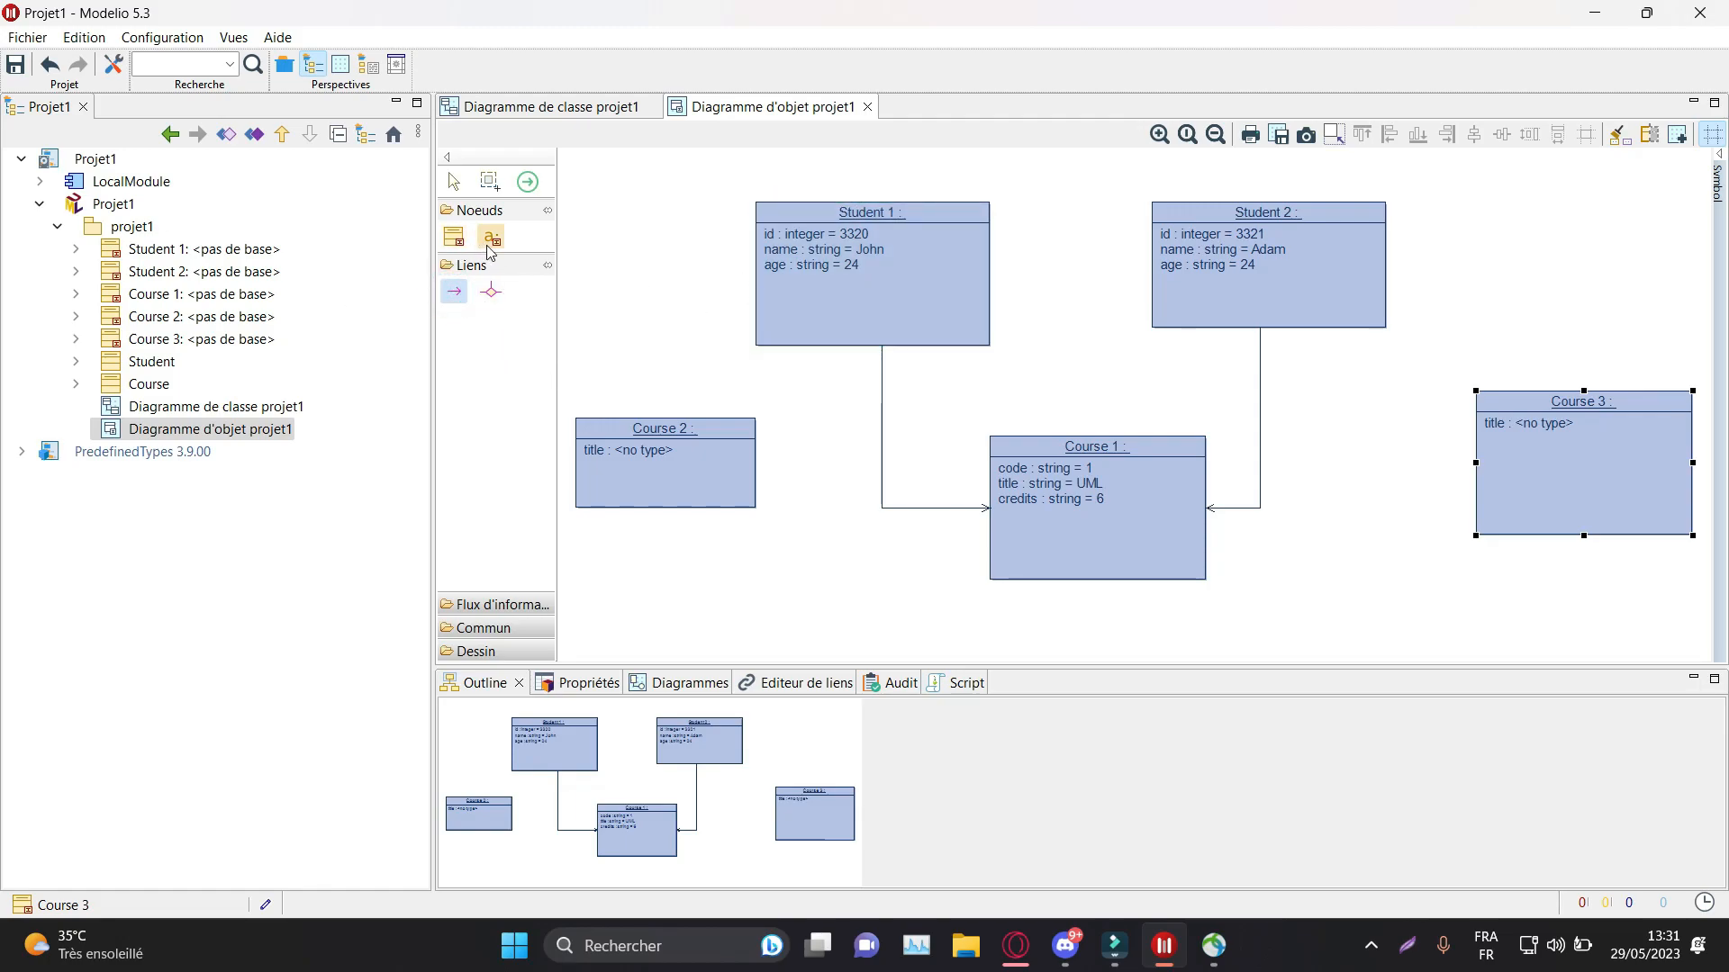
click(491, 332)
click(453, 181)
Step: Base Course 2's title attribute on the Course class's title : string attribute and set its value to PDO
click(654, 458)
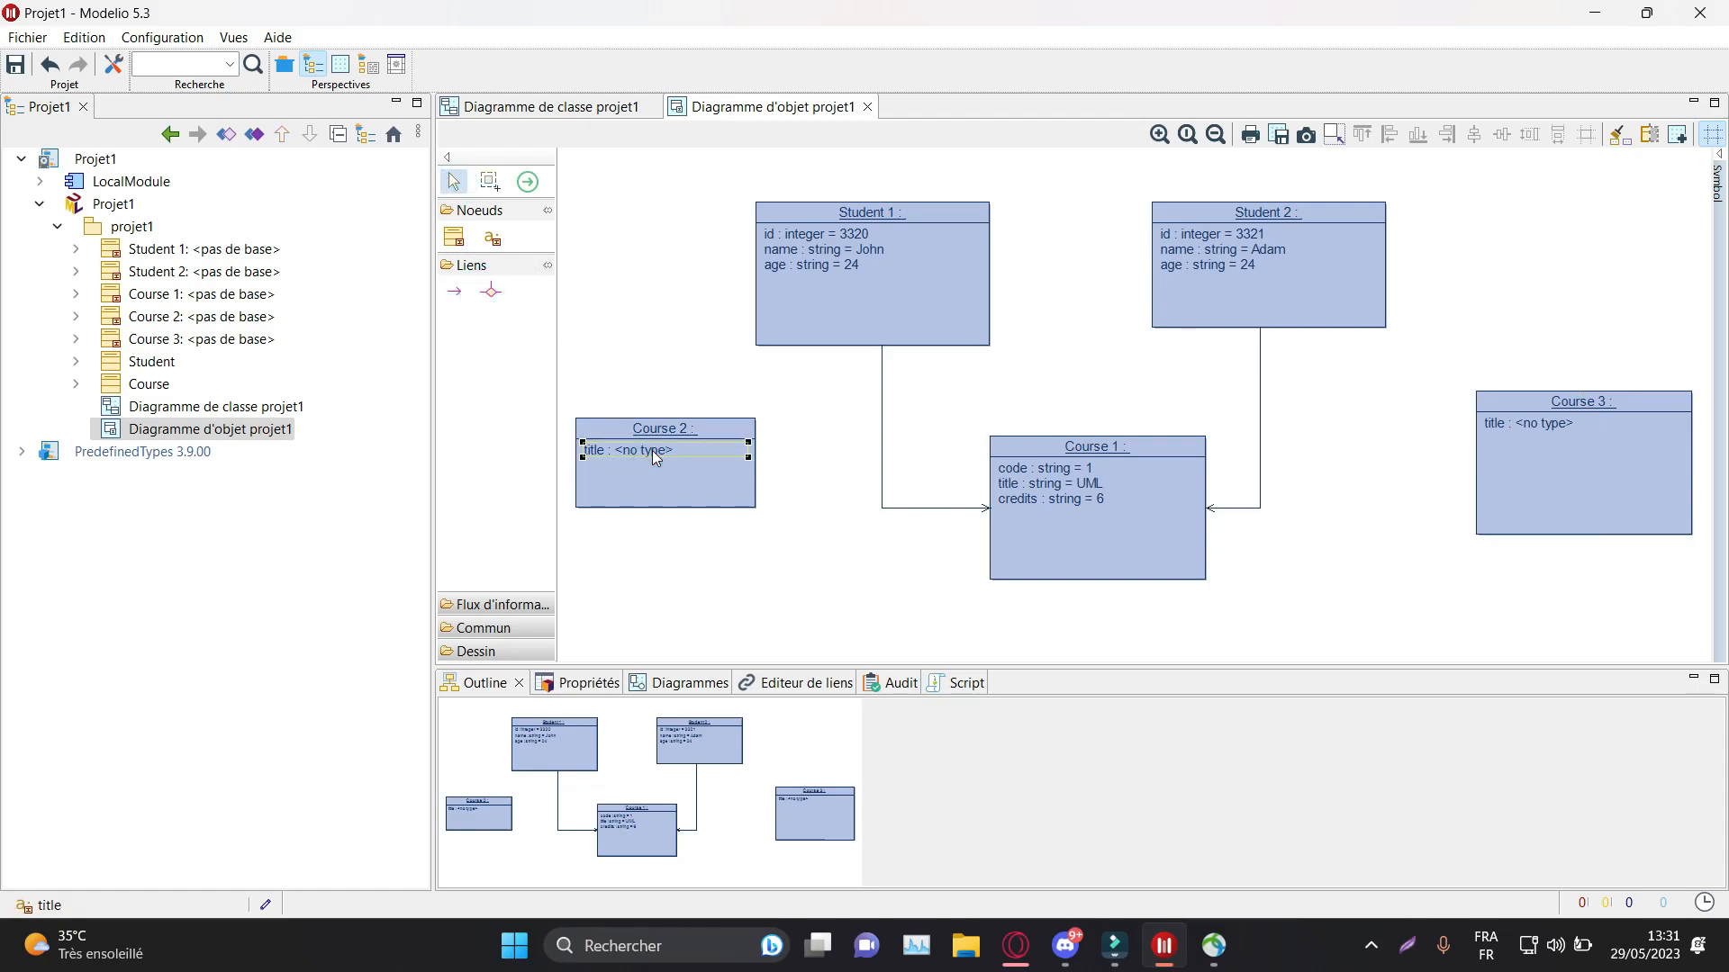
double_click(651, 450)
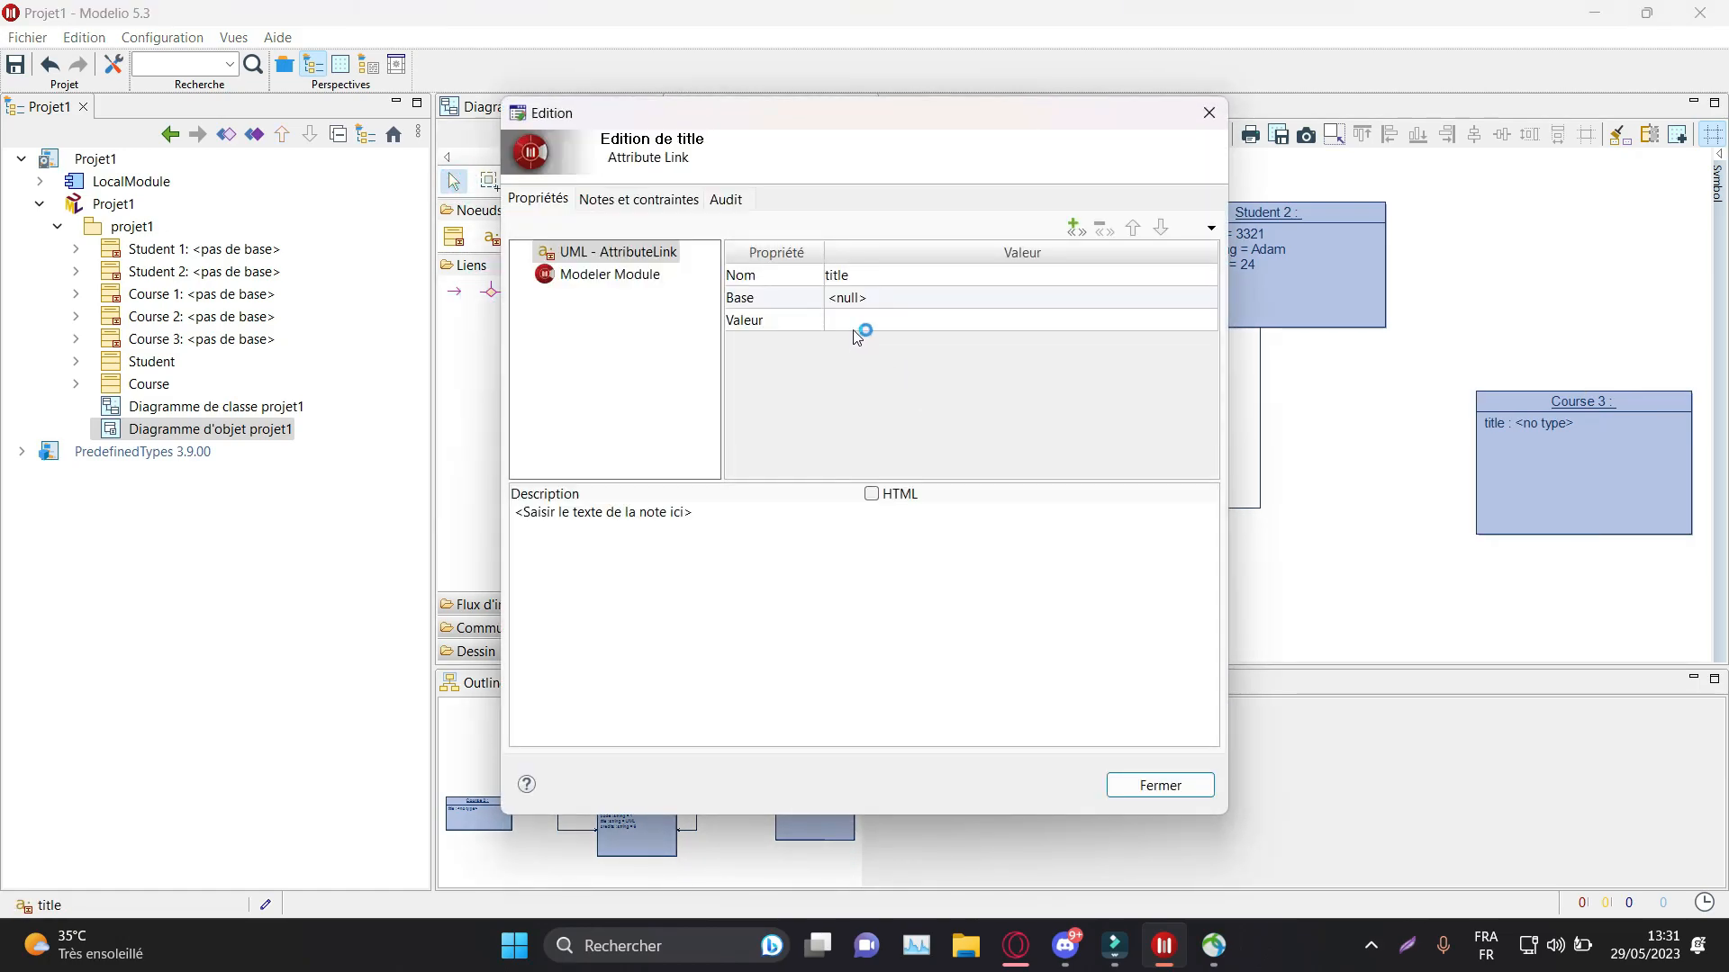
click(868, 298)
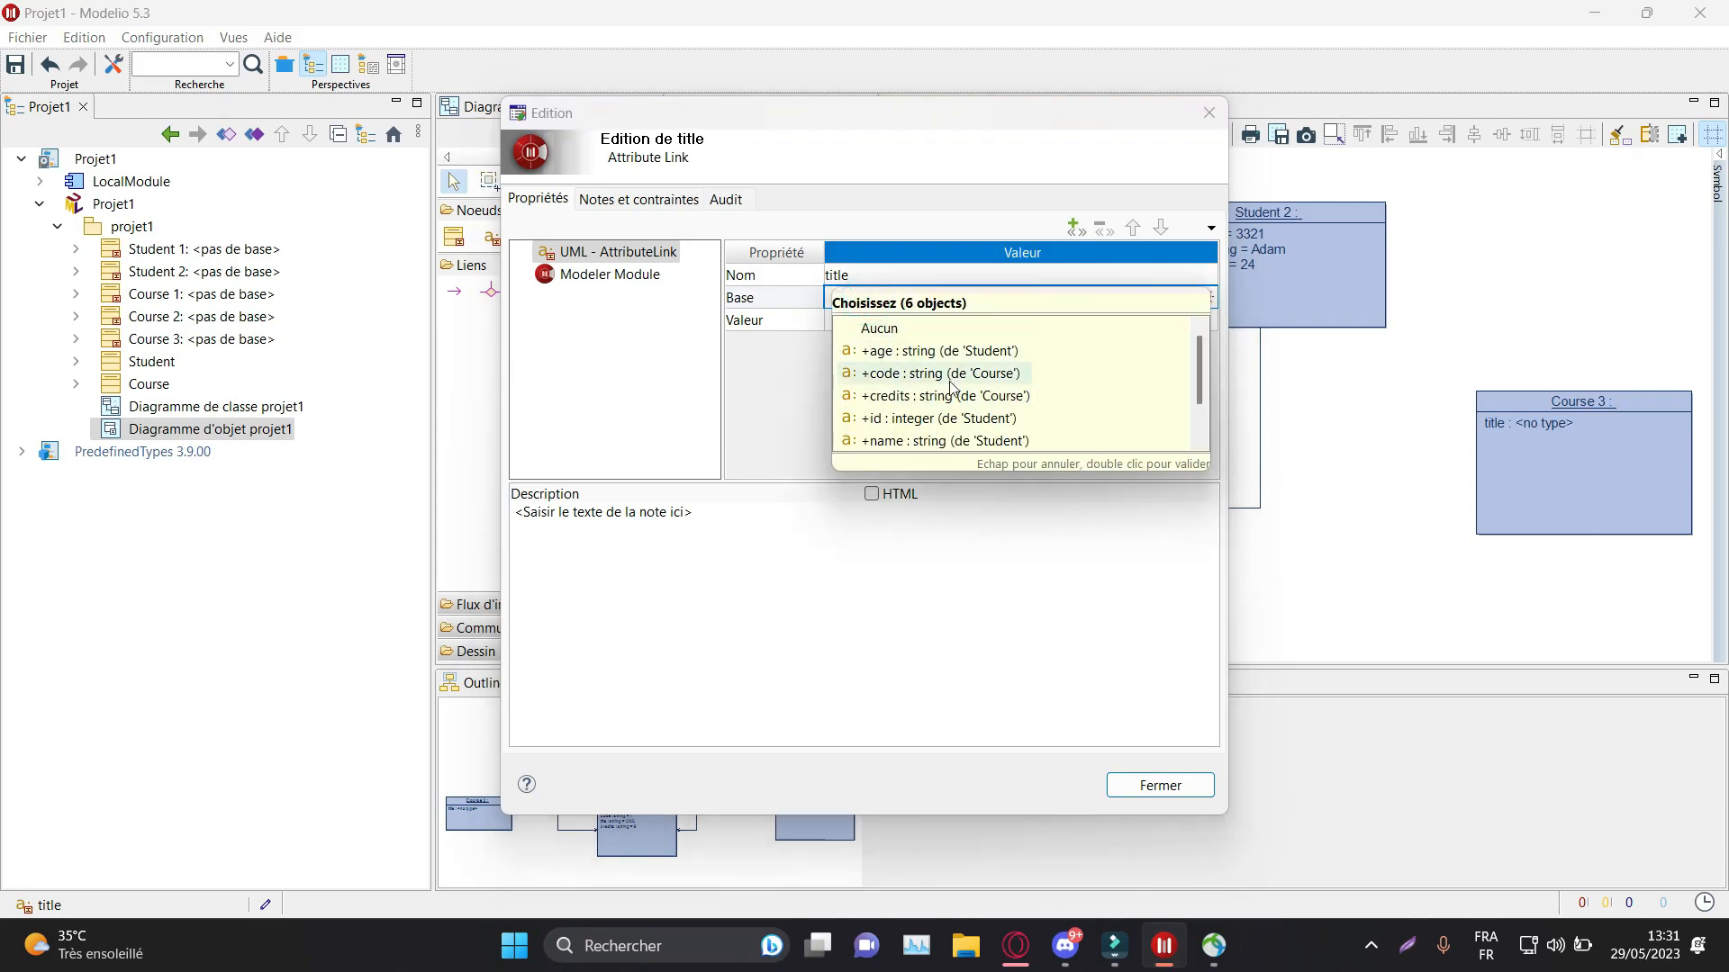
scroll(952, 388, down, 1)
click(954, 419)
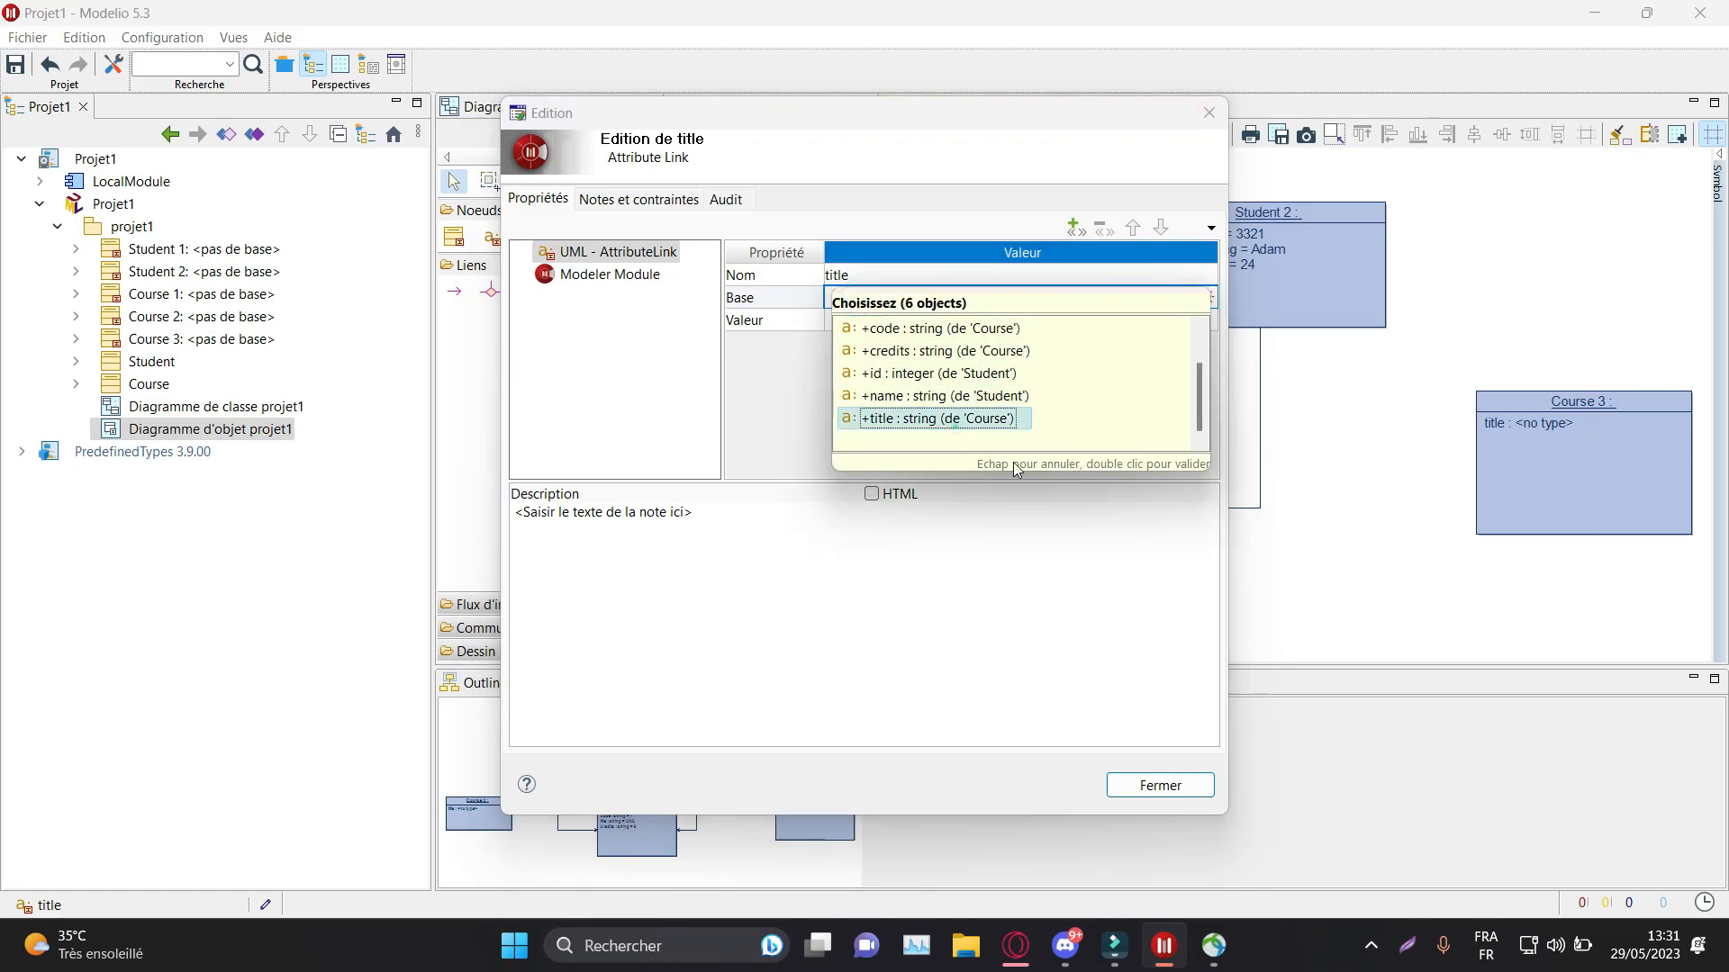
click(920, 407)
click(866, 322)
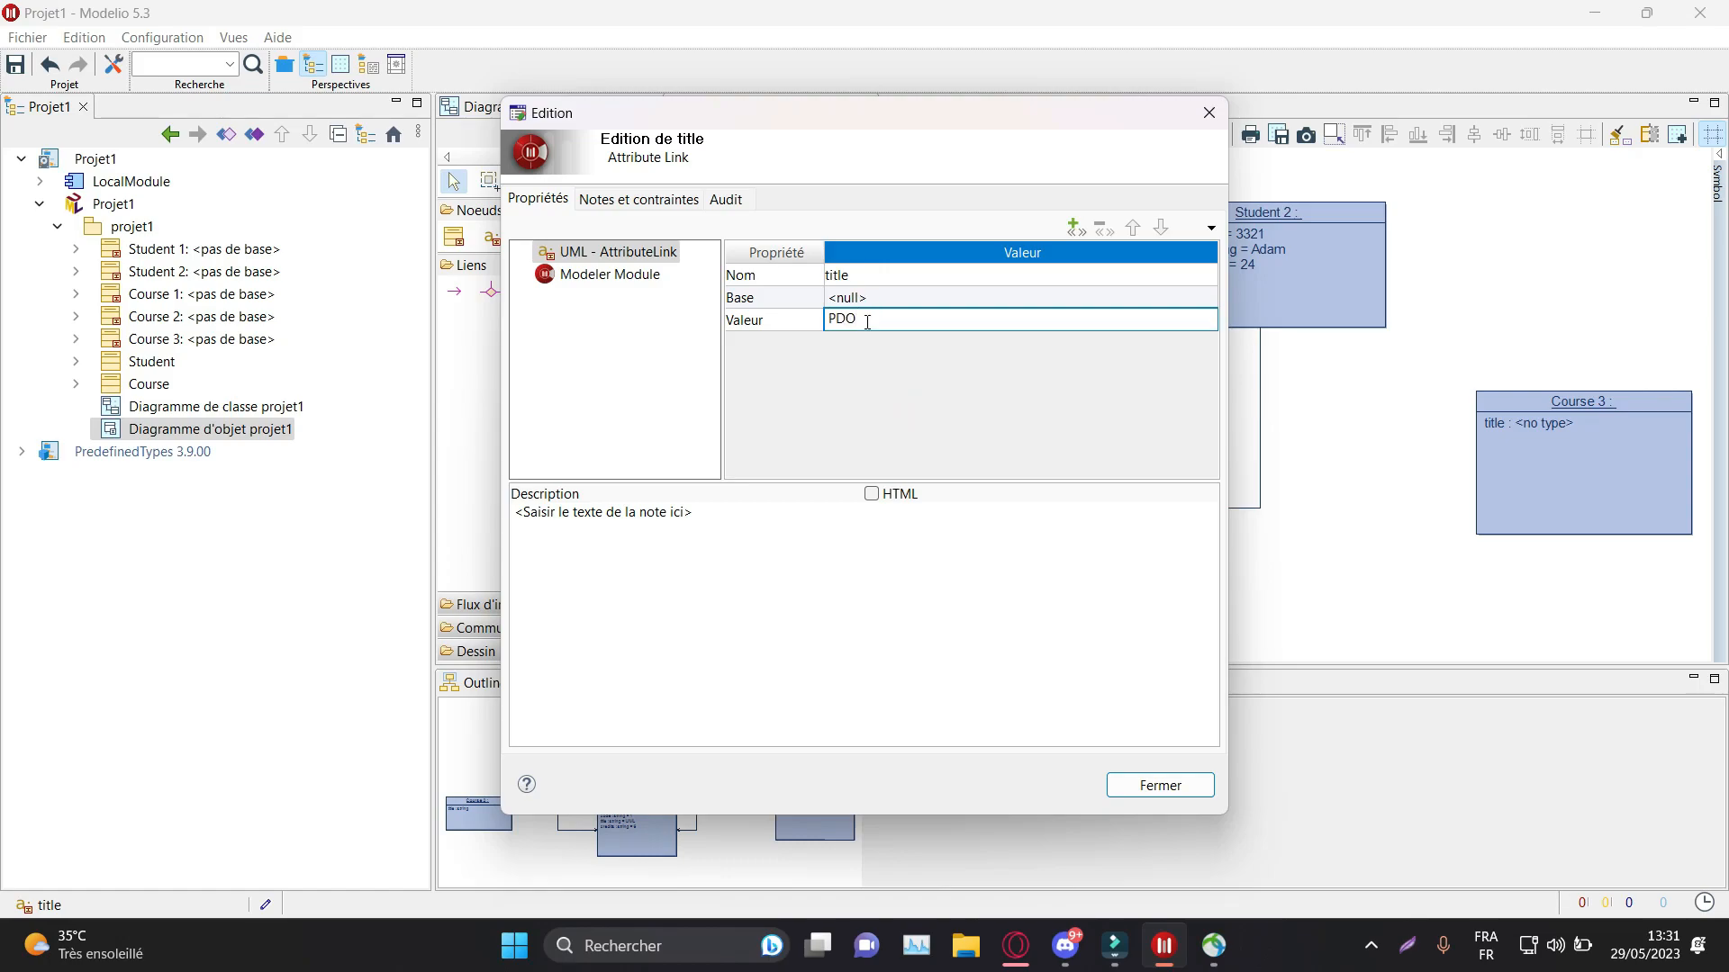
click(1182, 789)
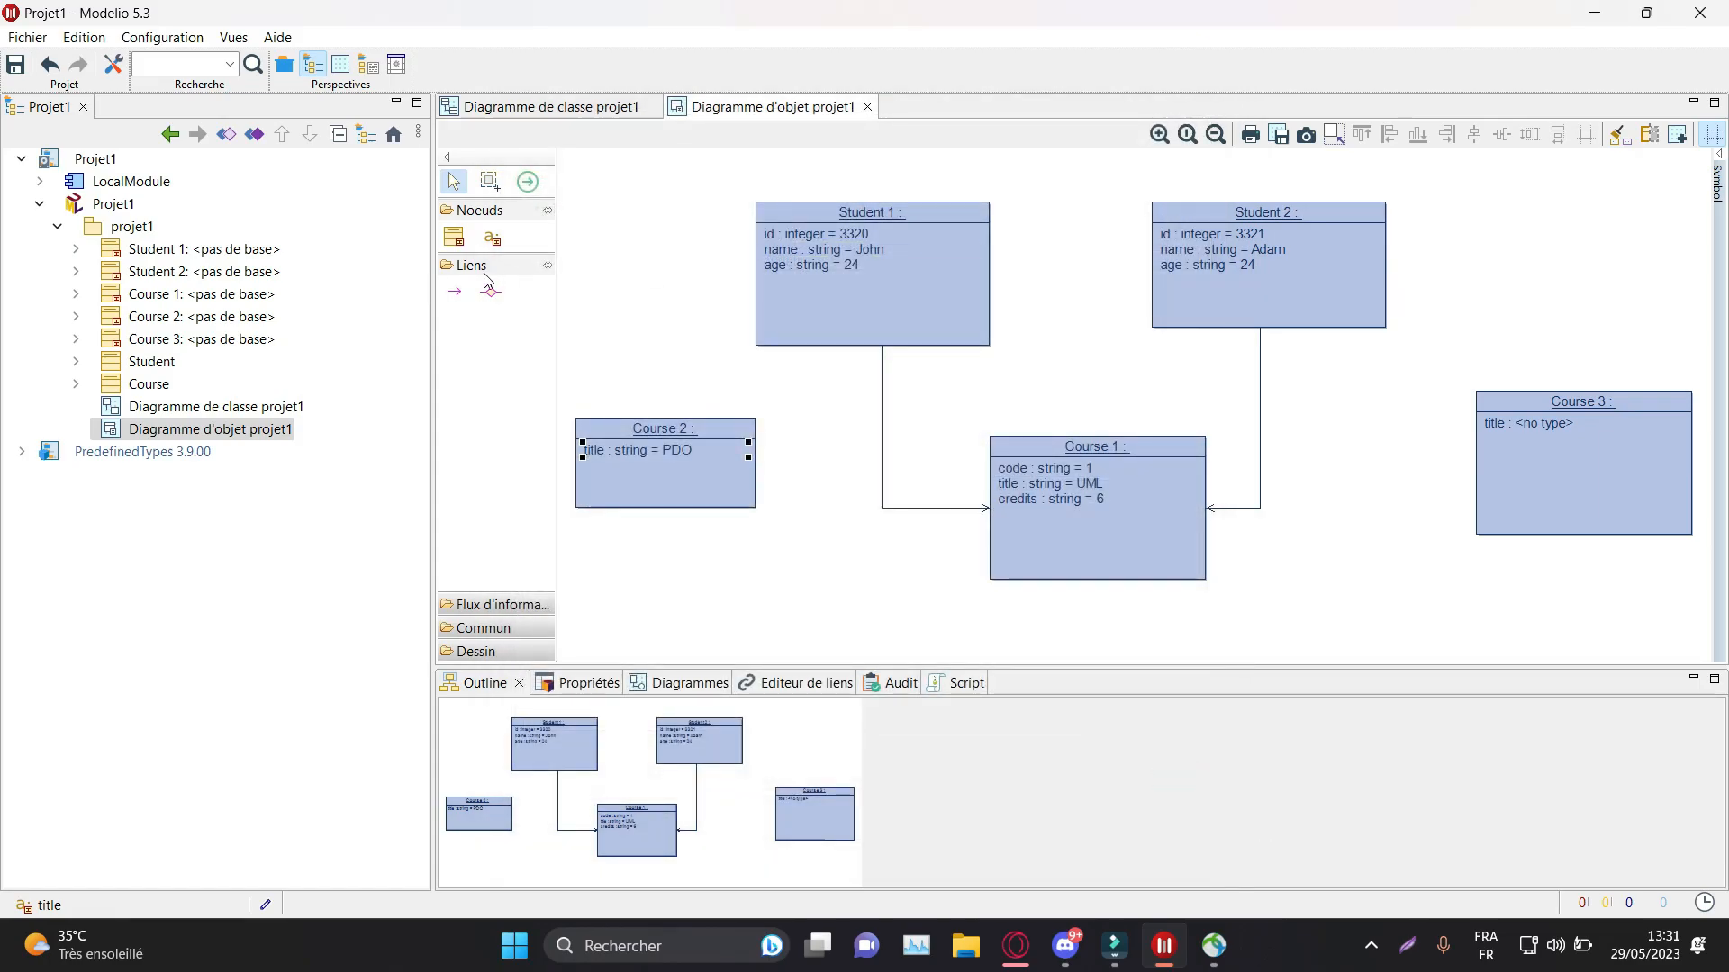
Step: Base Course 3's title attribute on the Course class's title : string attribute and set its value to Python
double_click(1595, 423)
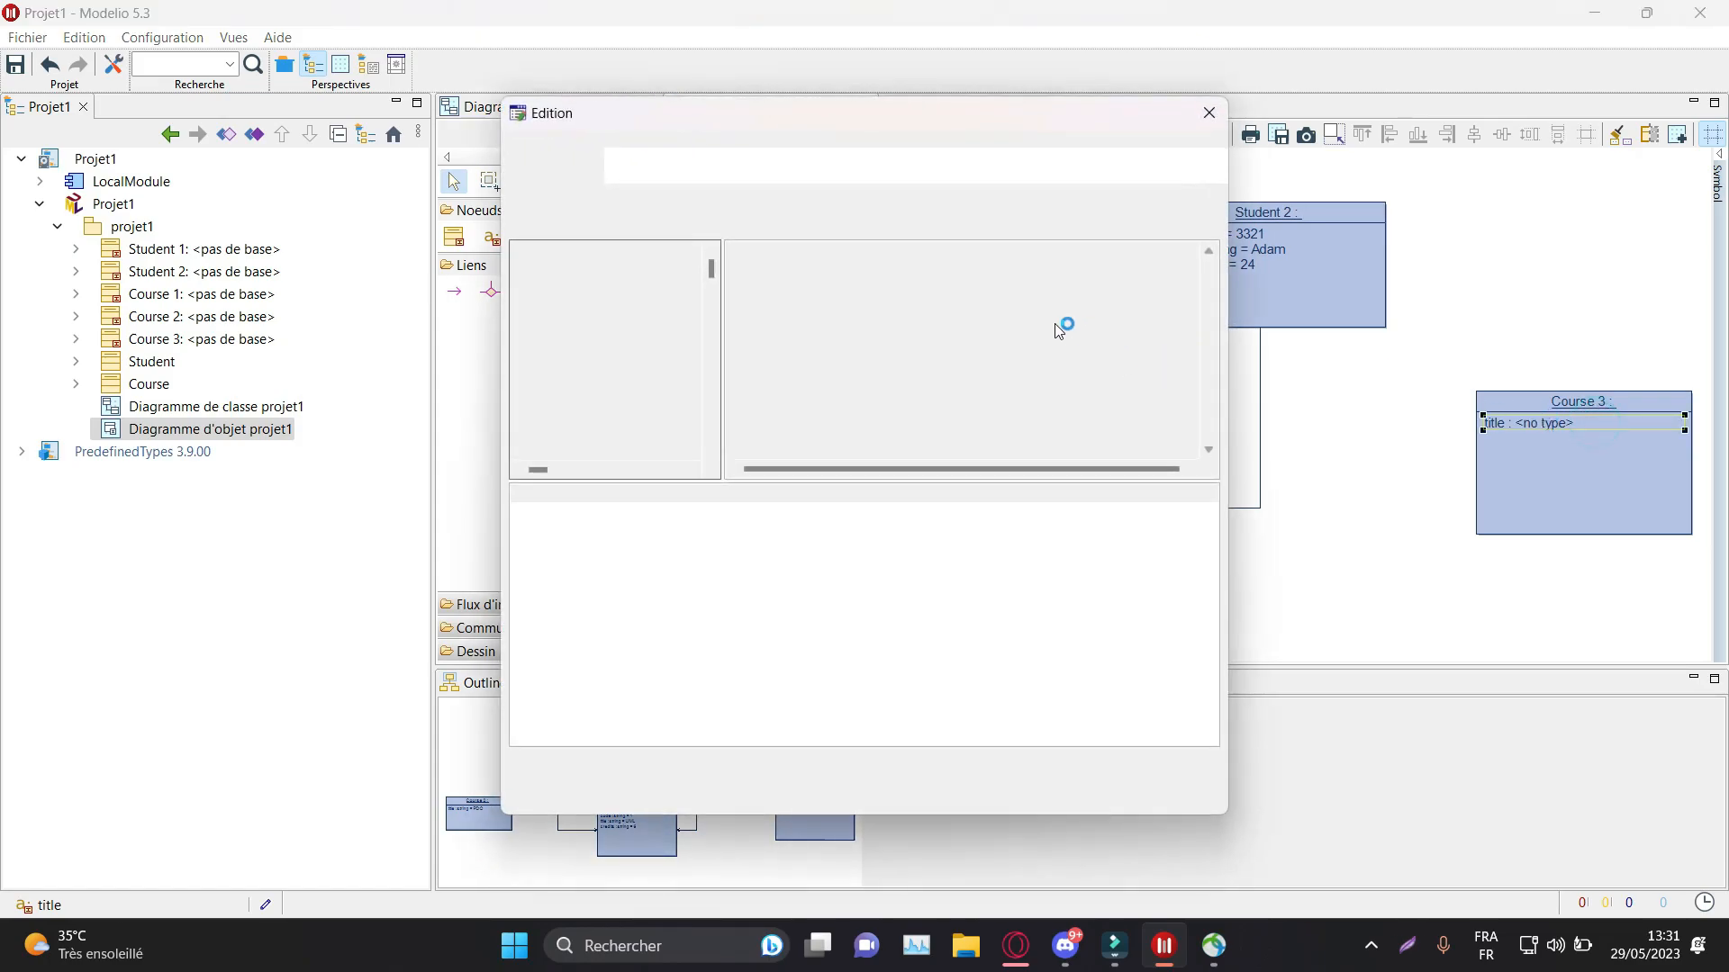
click(965, 298)
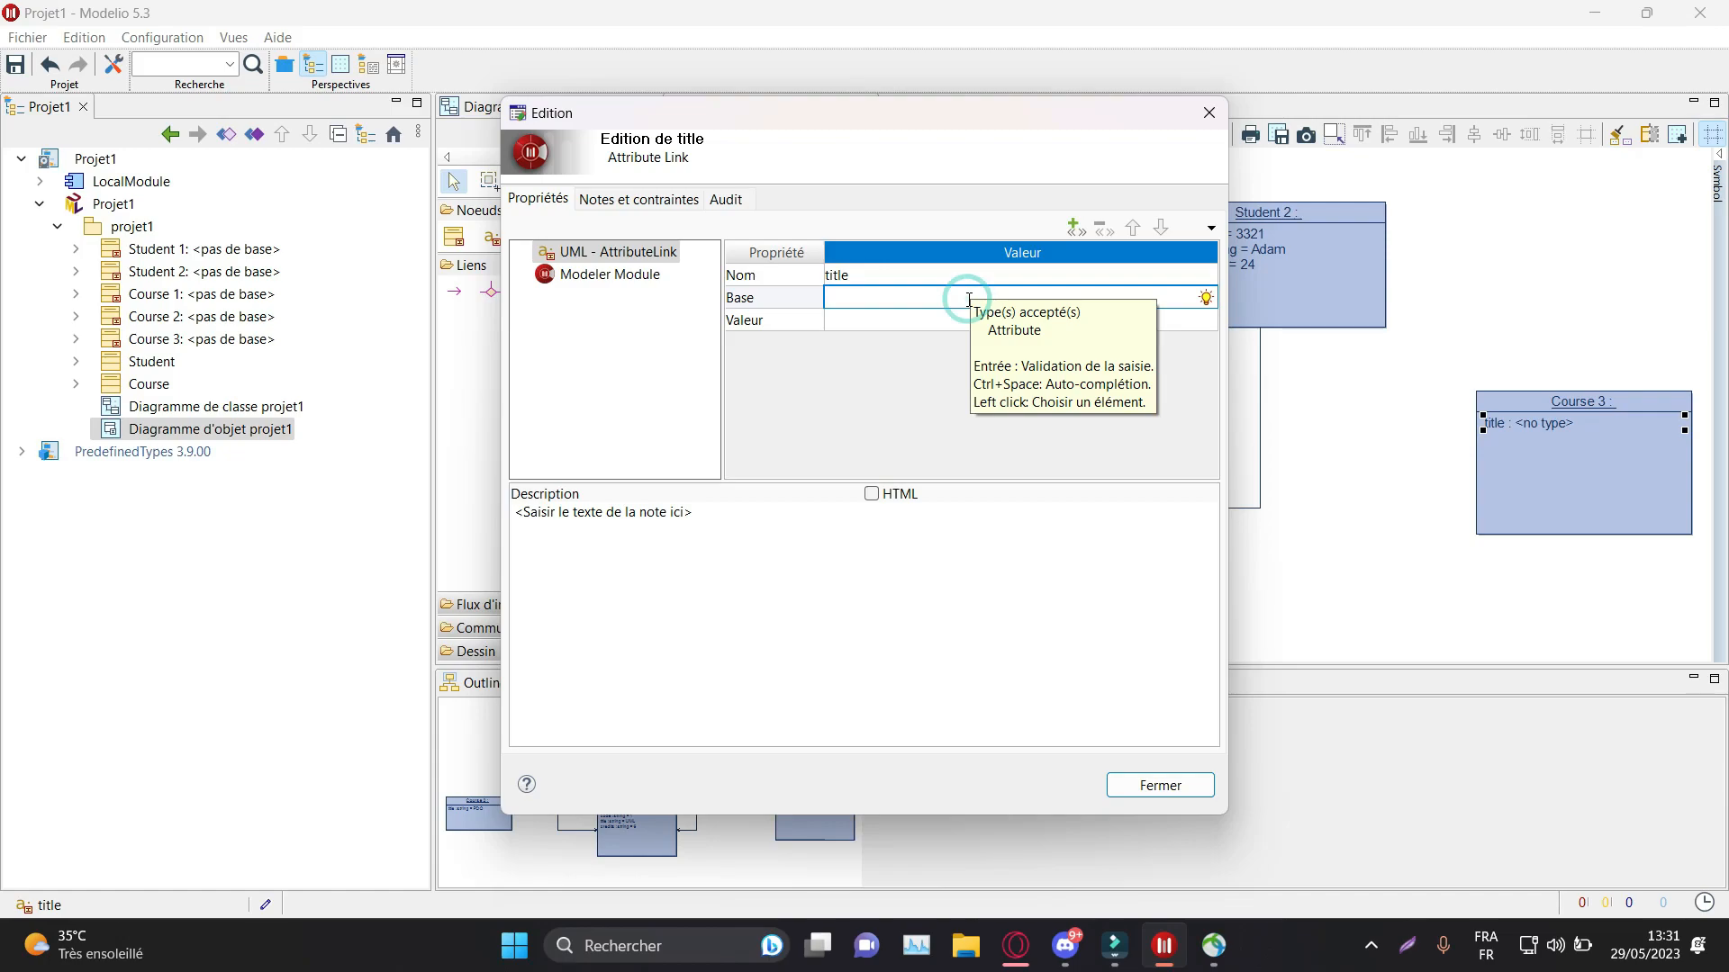
click(968, 298)
scroll(956, 420, down, 2)
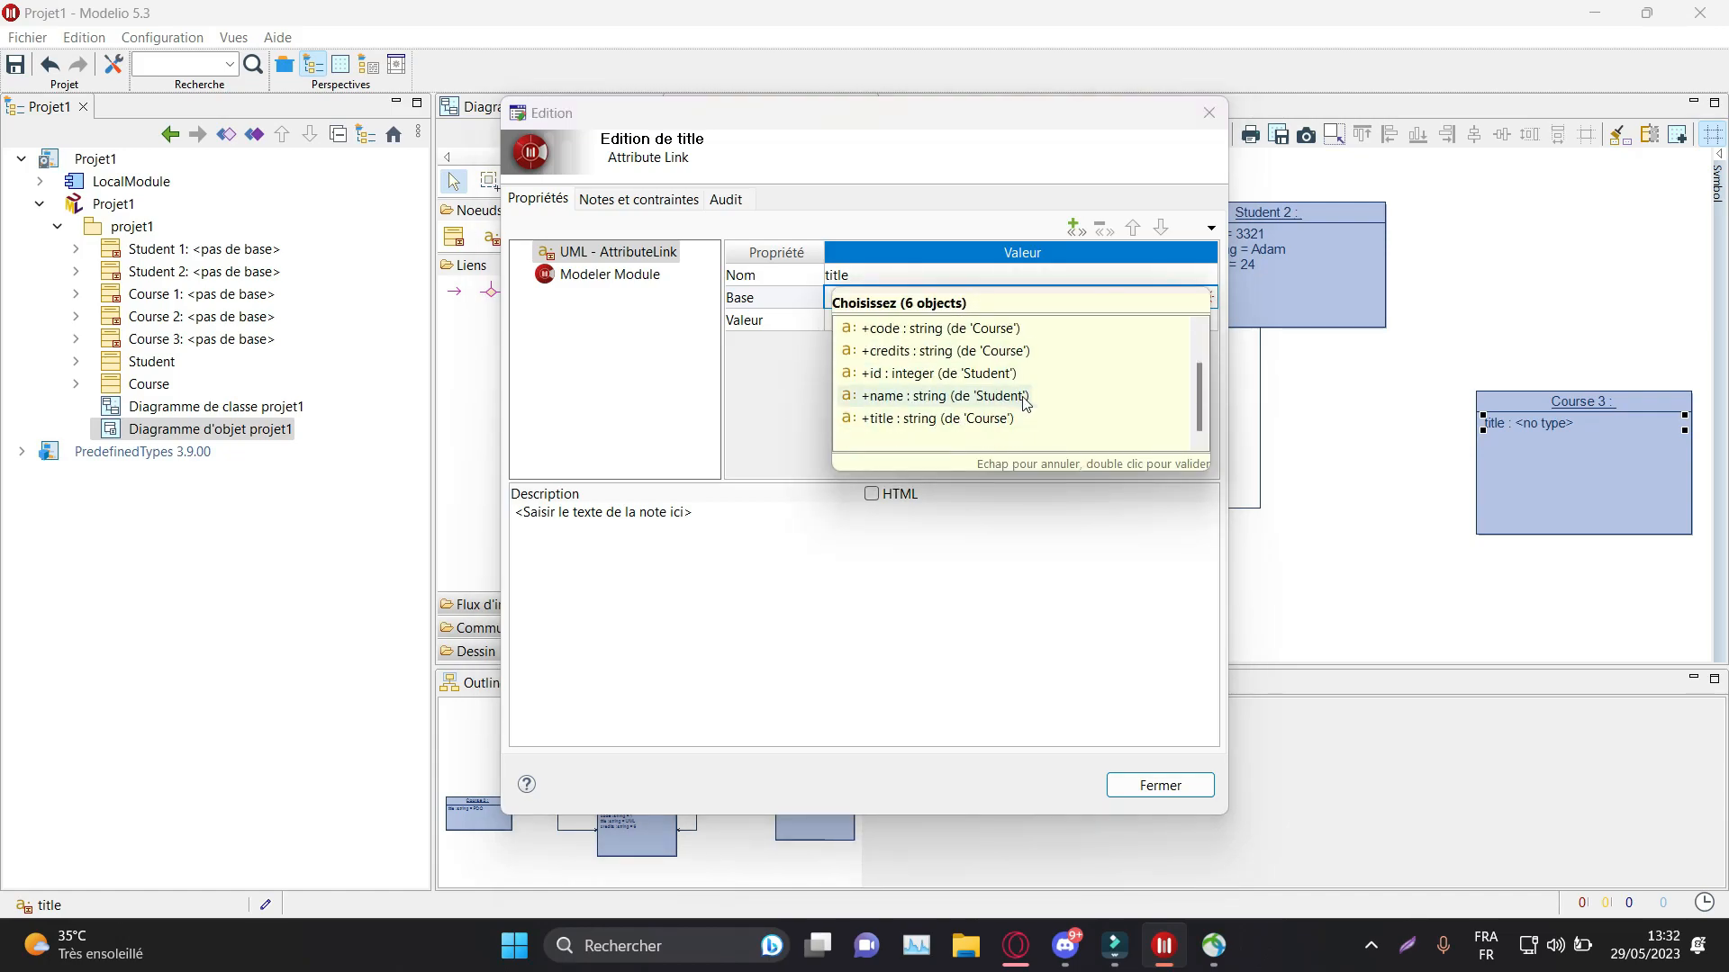
double_click(991, 441)
click(913, 316)
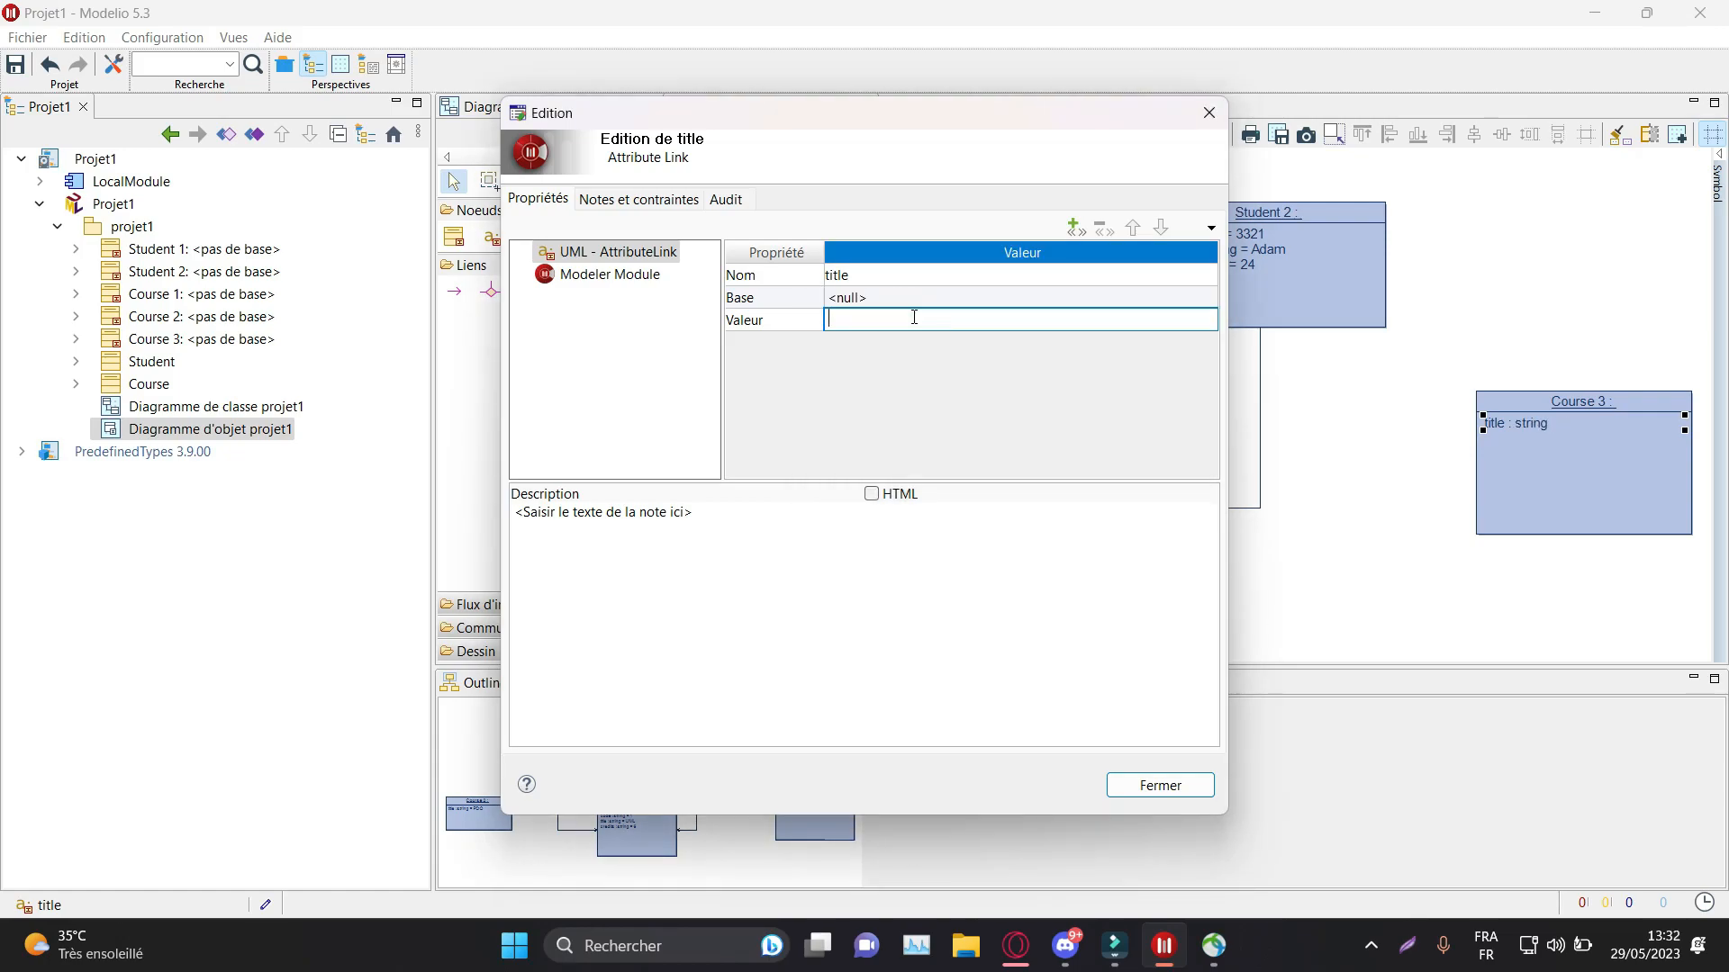
key(Return)
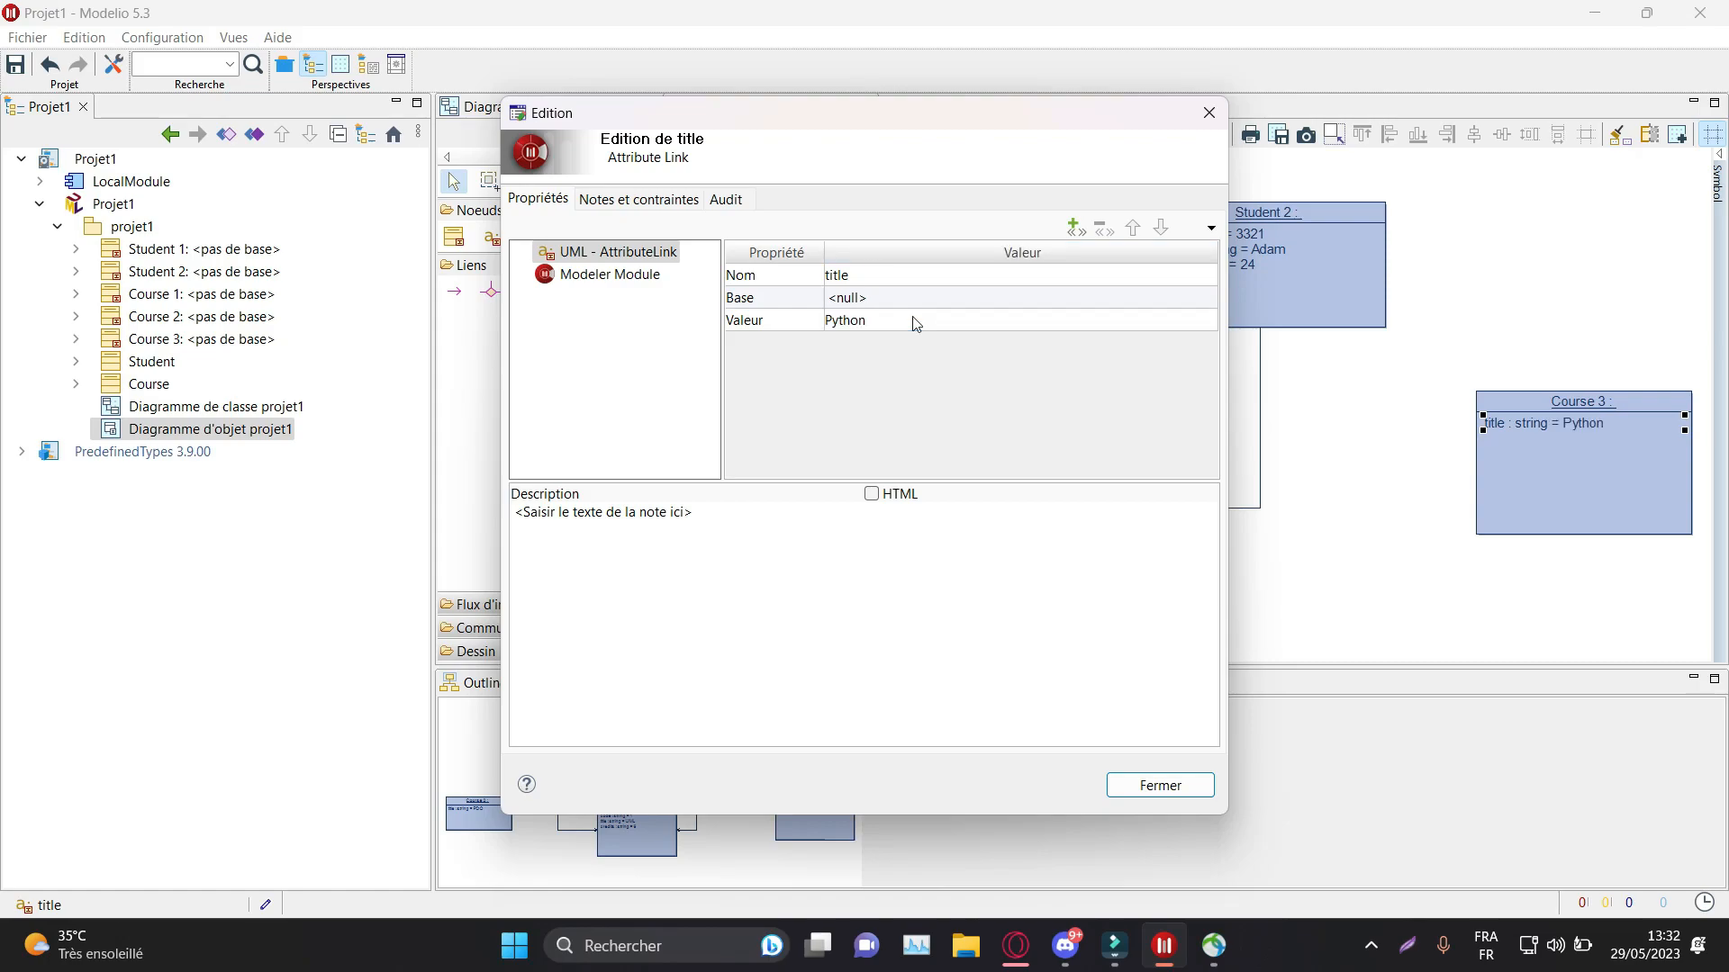
click(1132, 797)
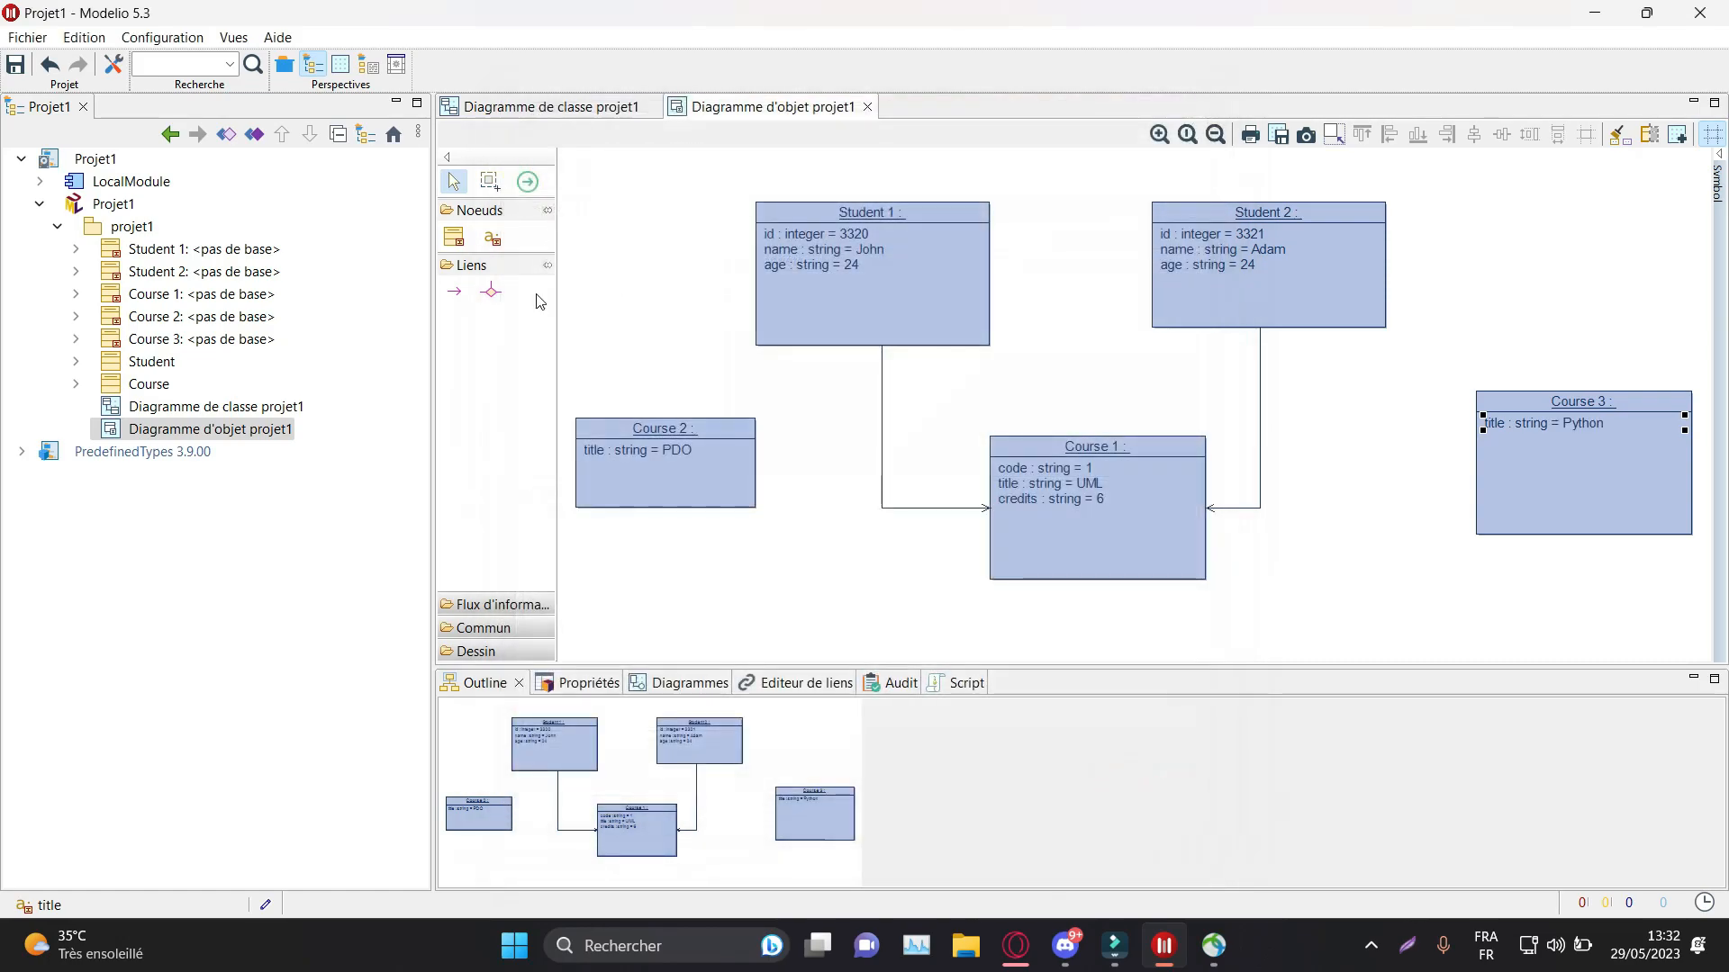
Step: Try to draw a link from the left edge of Student 1 to Course 2, and undo
click(452, 294)
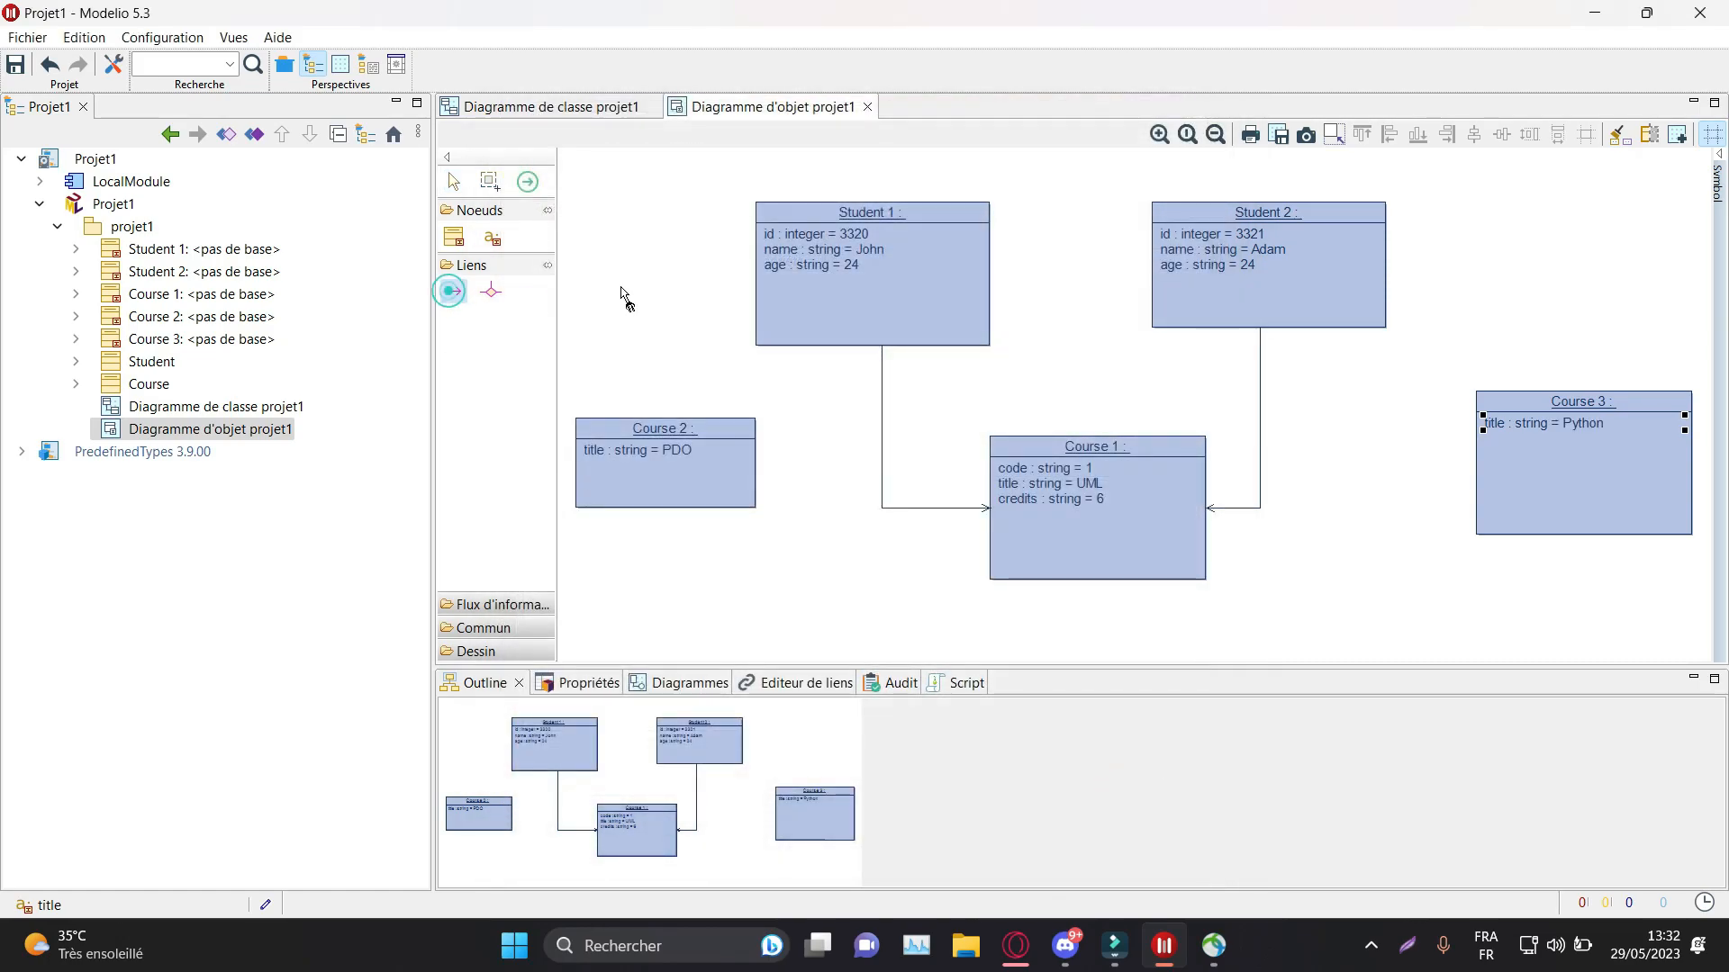
click(755, 280)
click(658, 421)
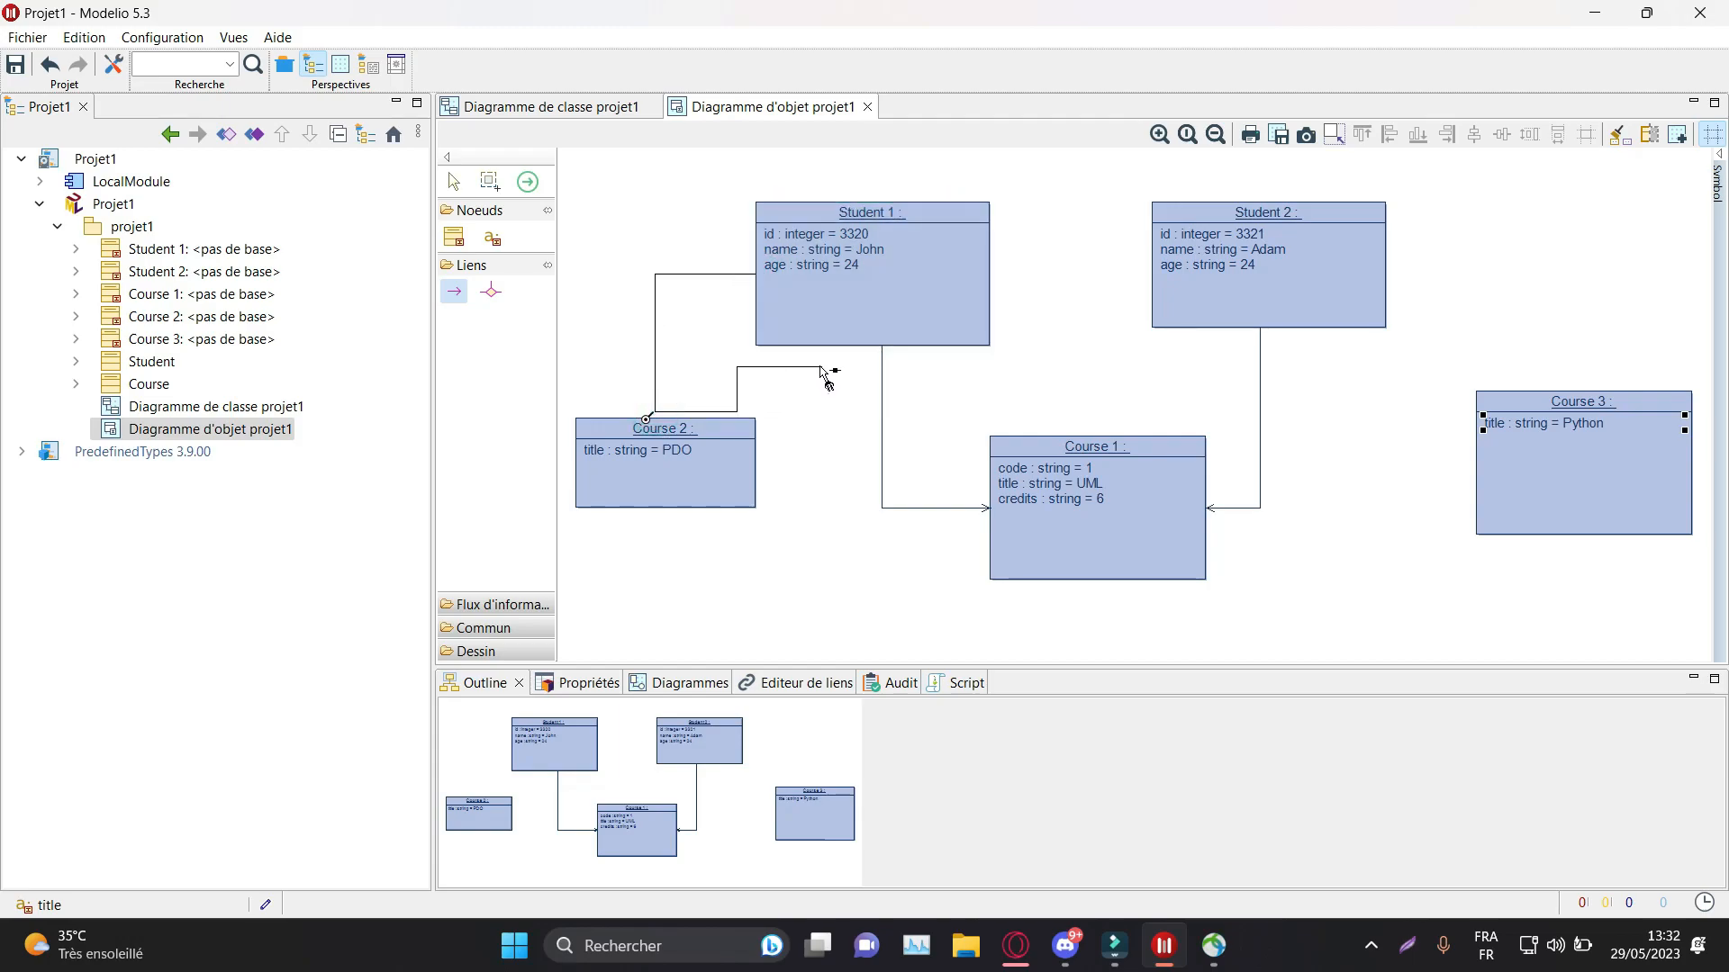
key(ctrl+z)
Step: Draw a link from the left edge of Student 1 to the top edge of Course 2
click(453, 290)
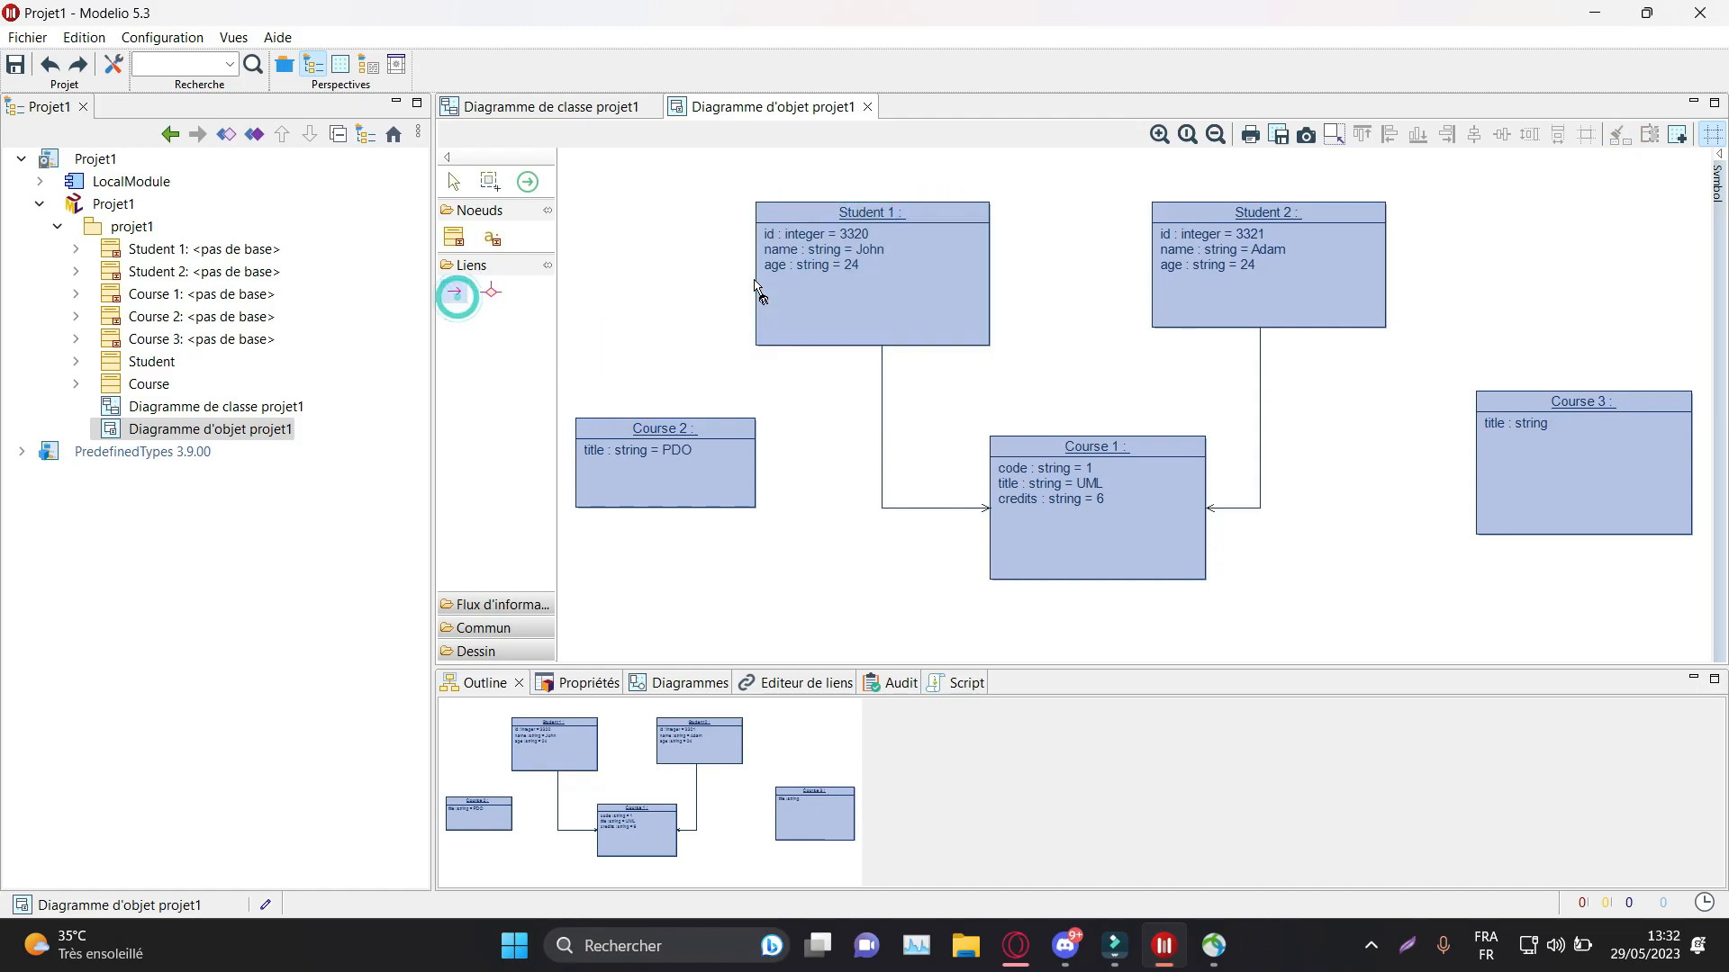
click(757, 270)
click(666, 420)
Step: Draw a link from the right edge of Student 2 to the top edge of Course 3
click(454, 292)
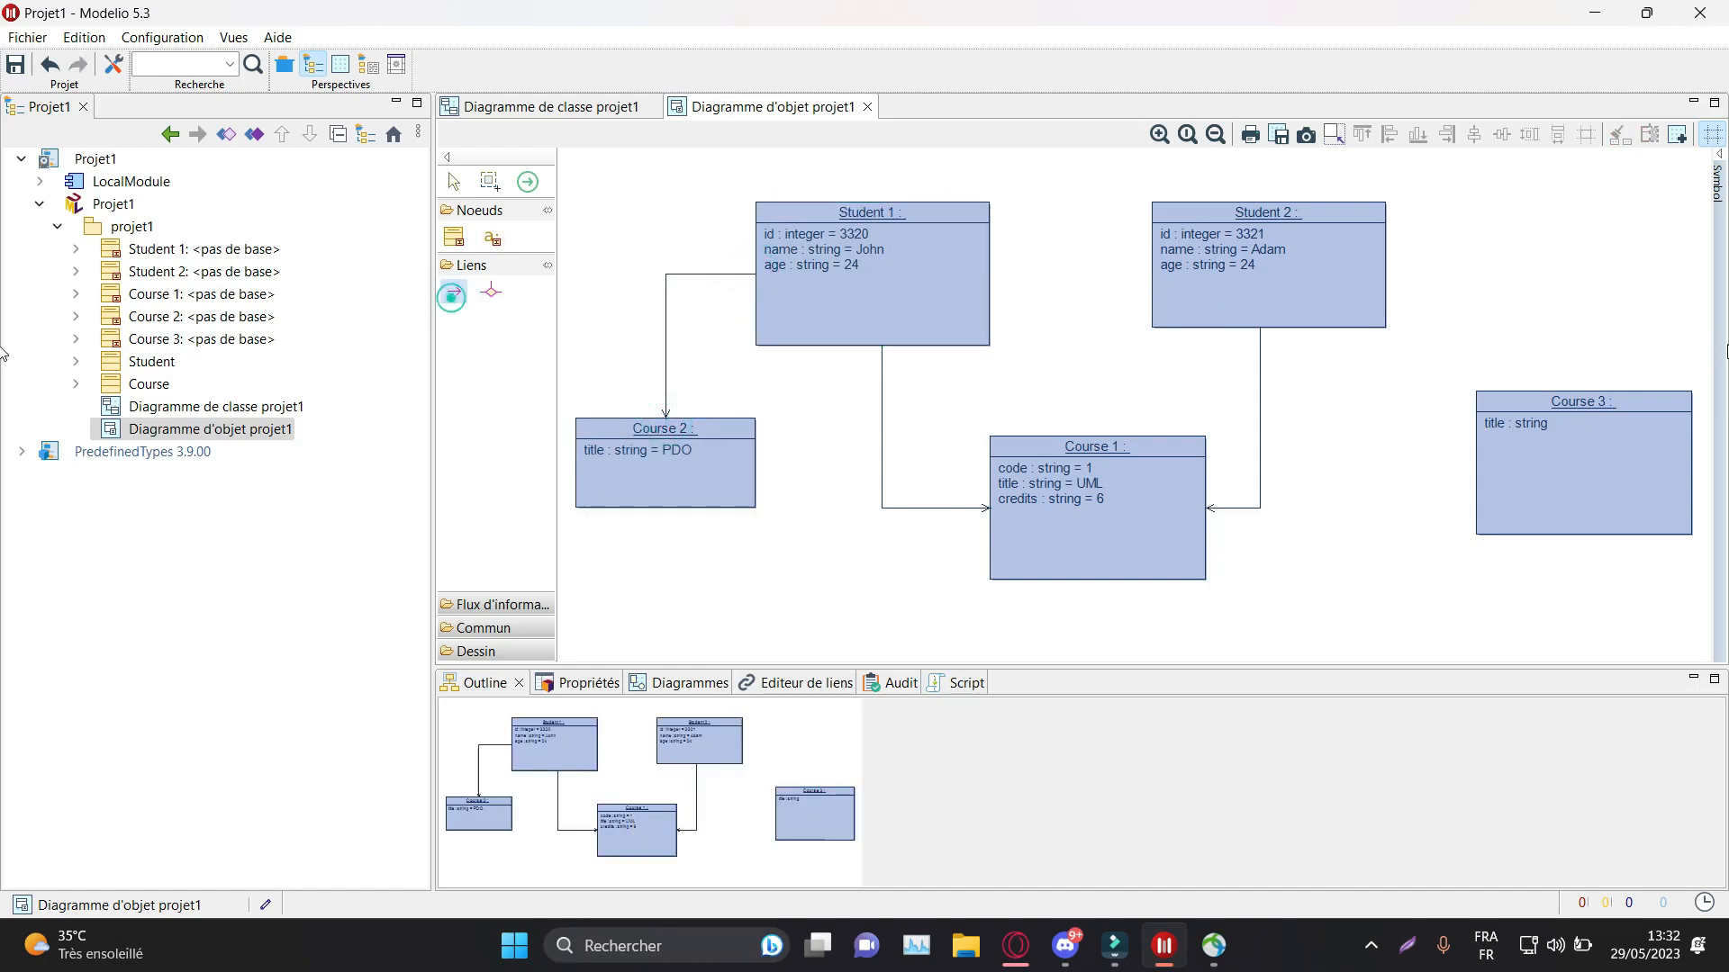
click(1378, 270)
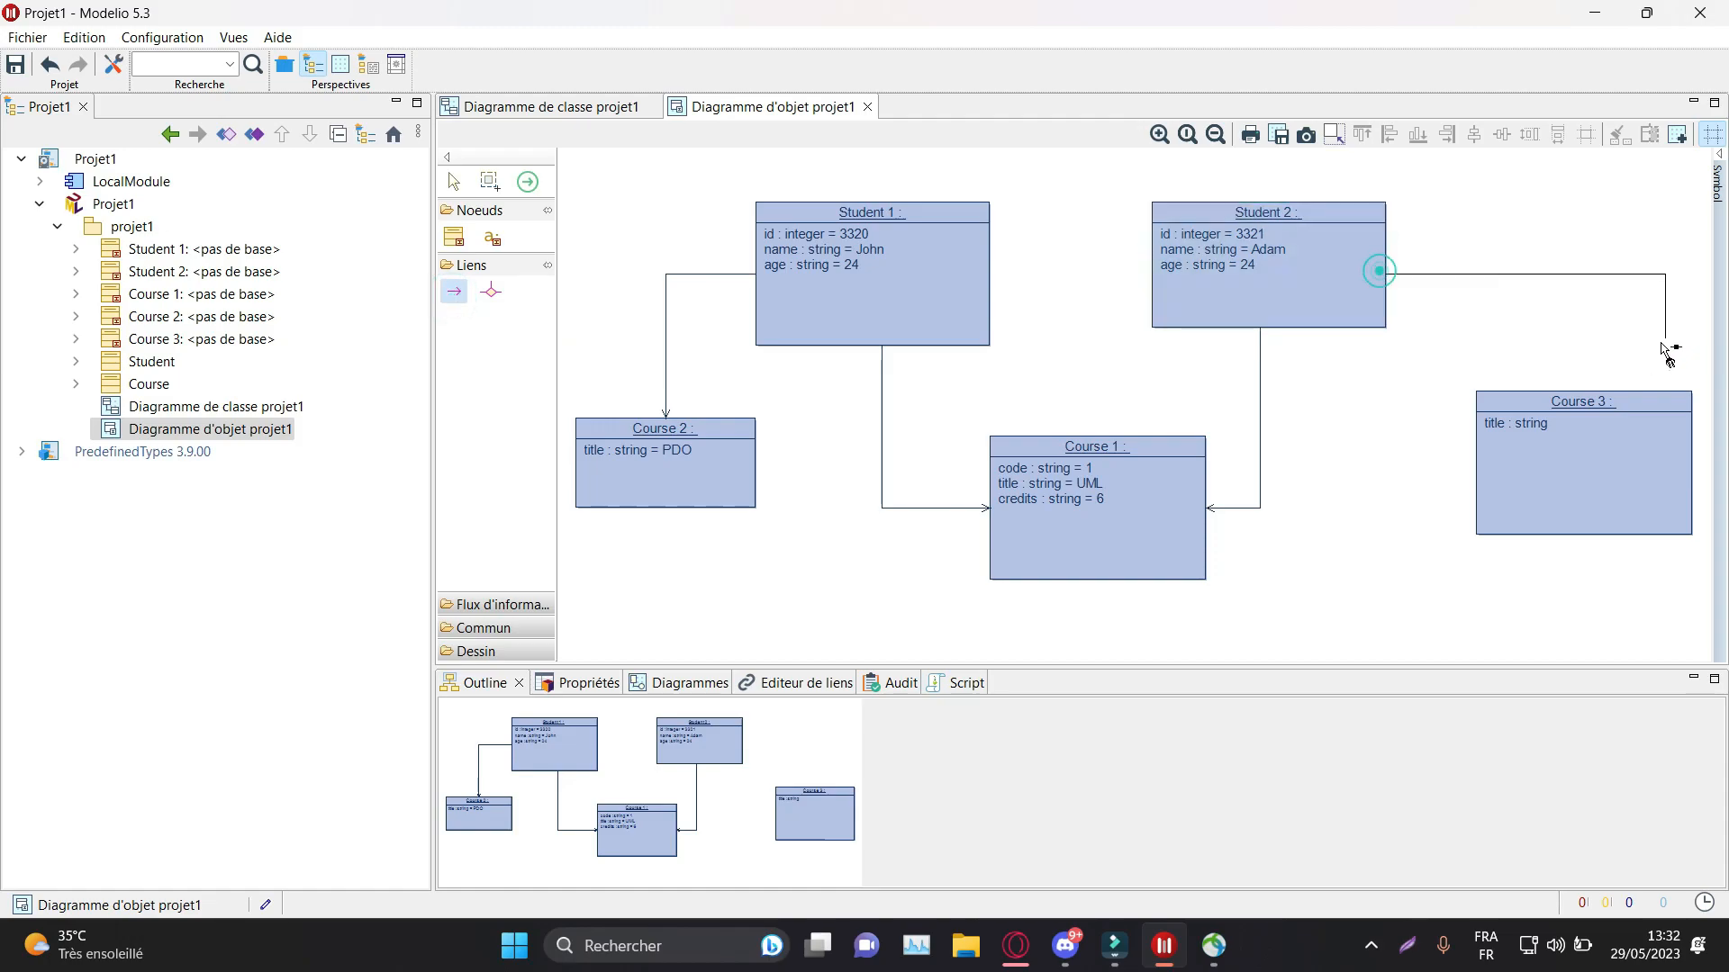
click(1595, 410)
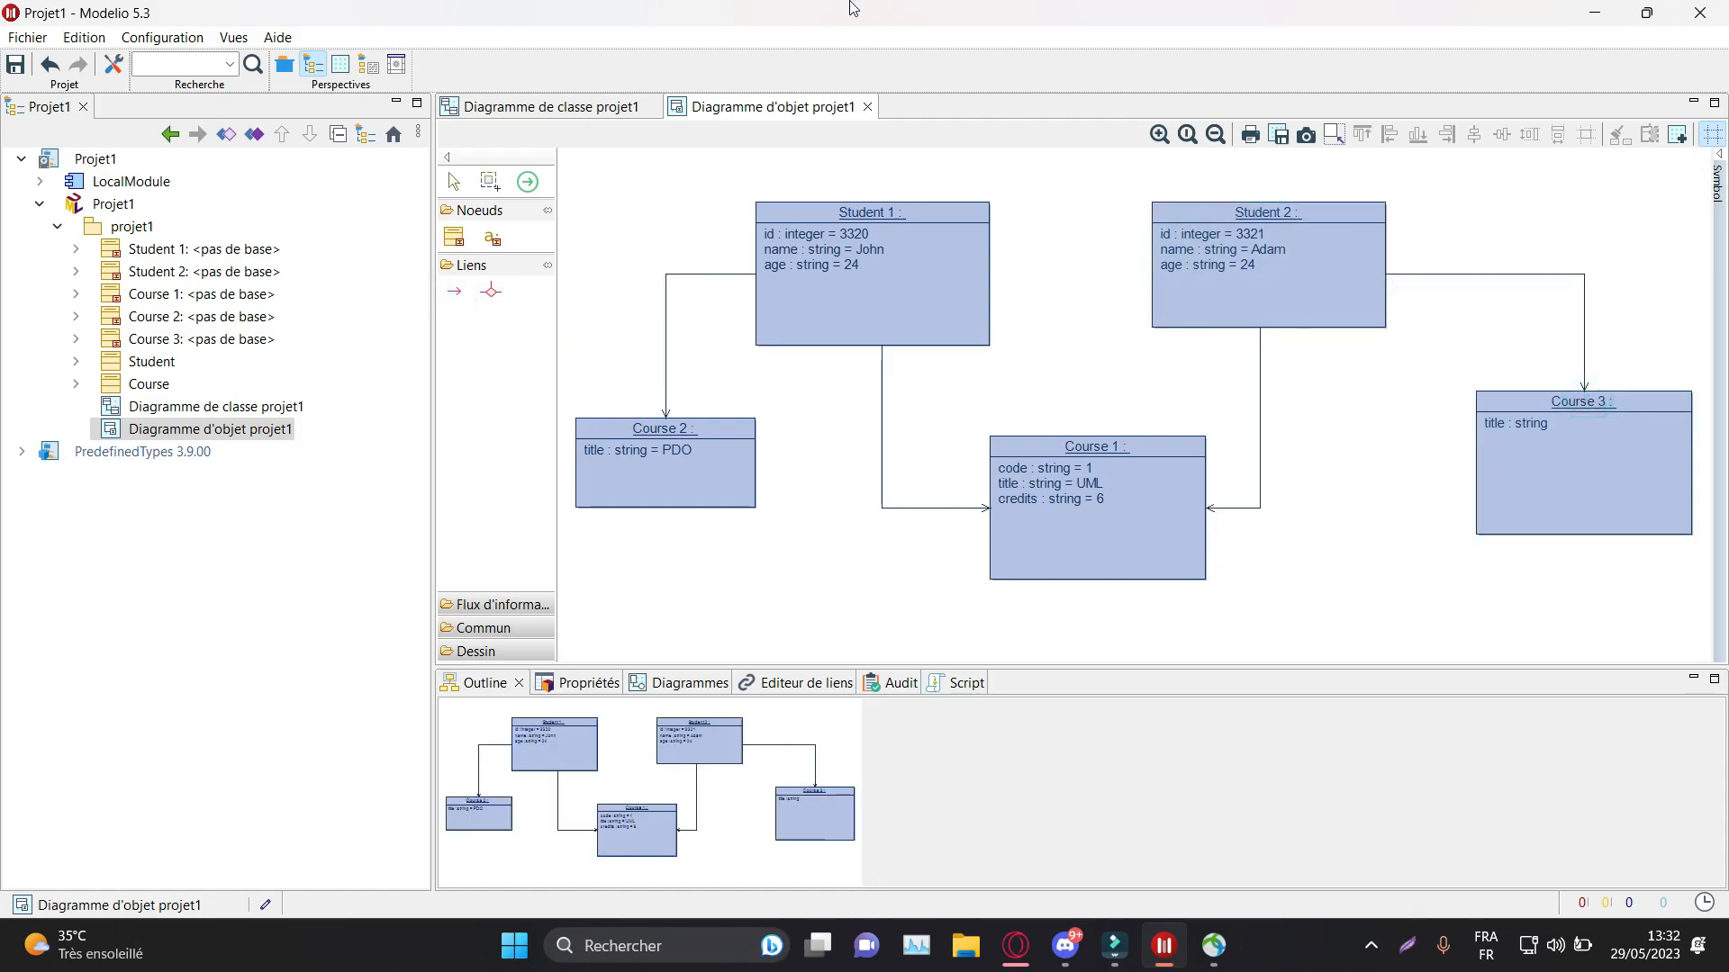